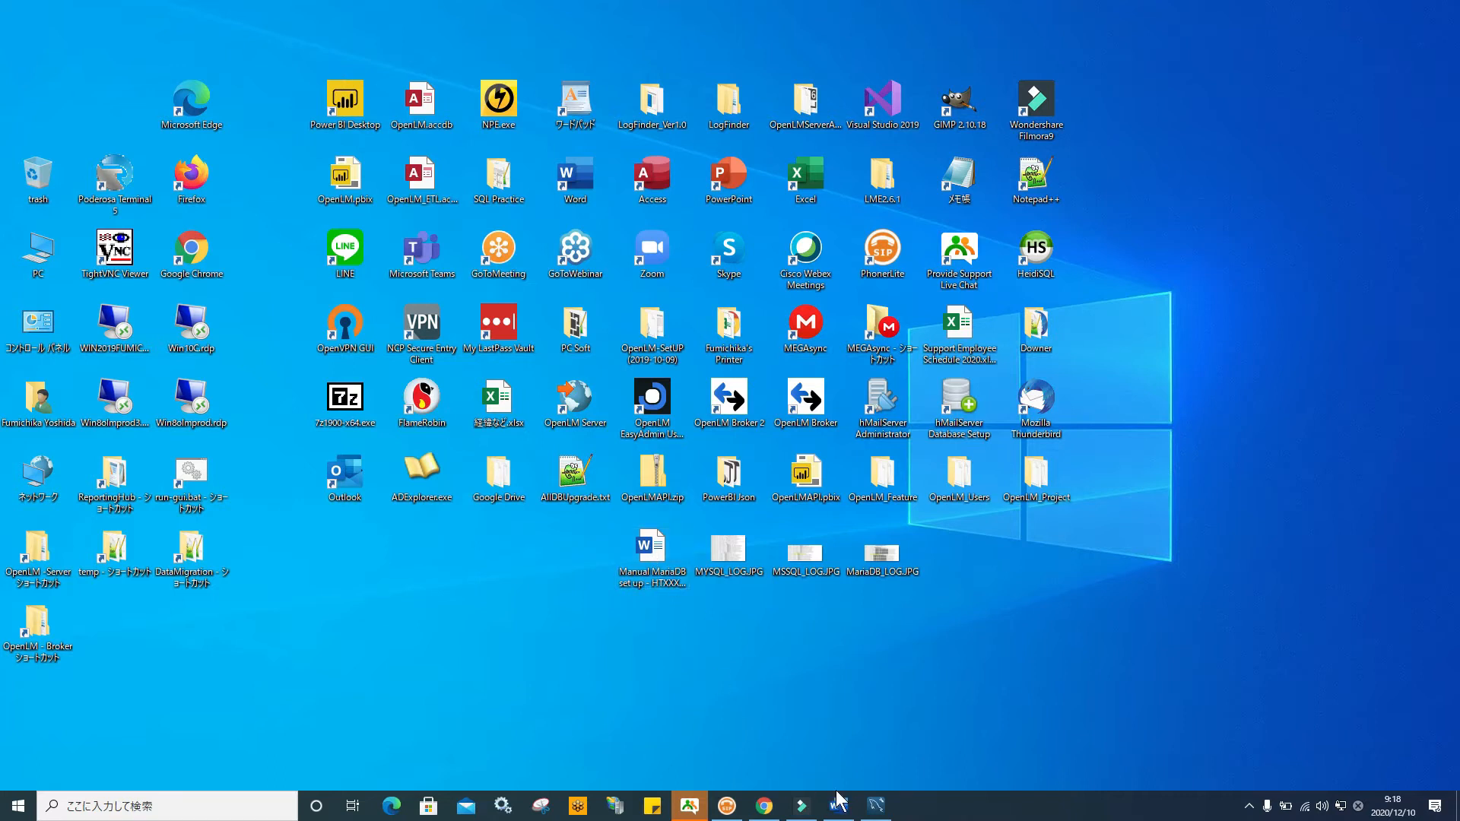
Bring up the Word setup manual and follow its Download link to mariadb.com/downloads
click(837, 809)
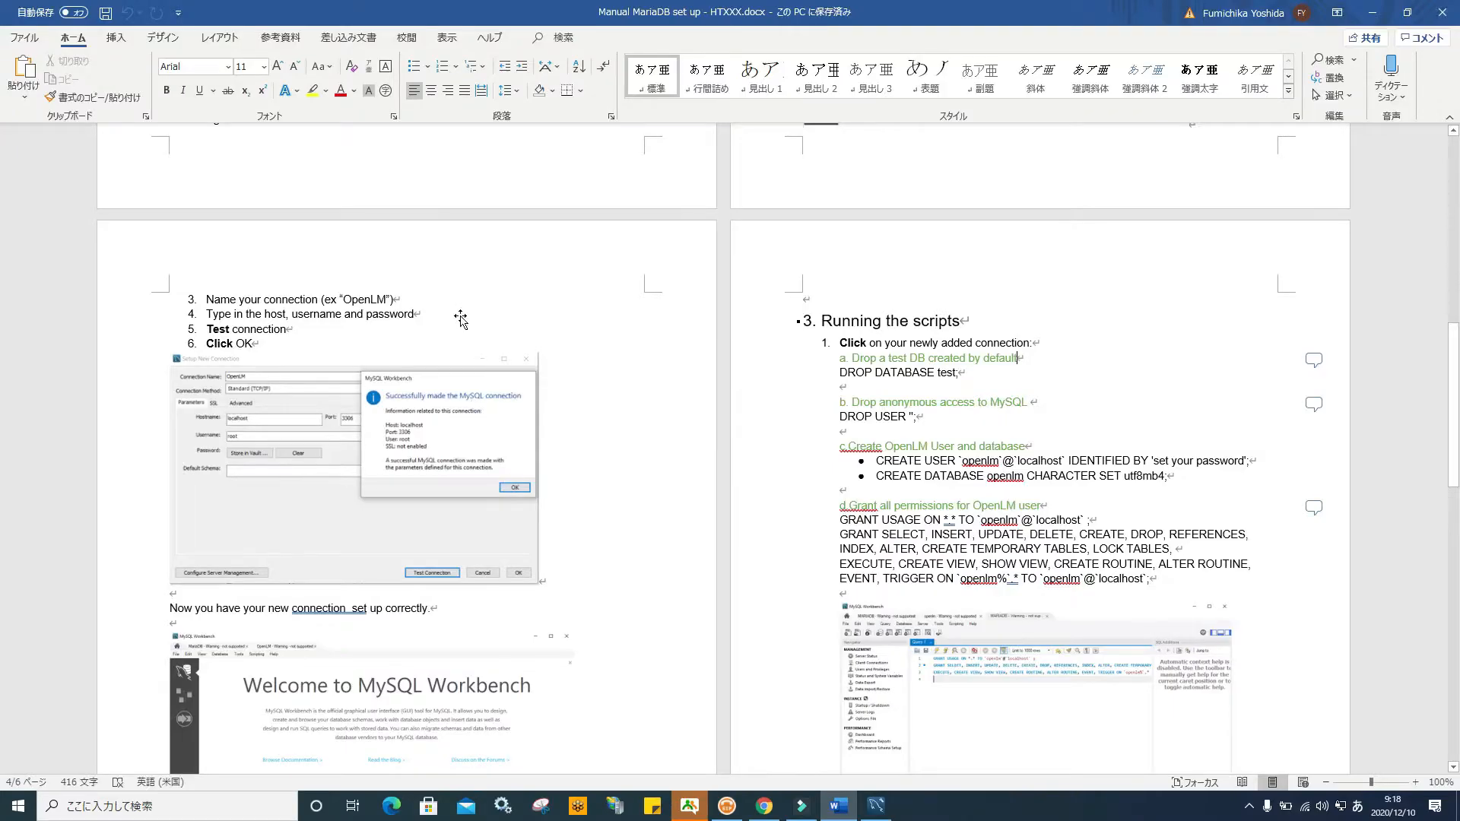
scroll(459, 318, down, 6)
scroll(460, 317, down, 18)
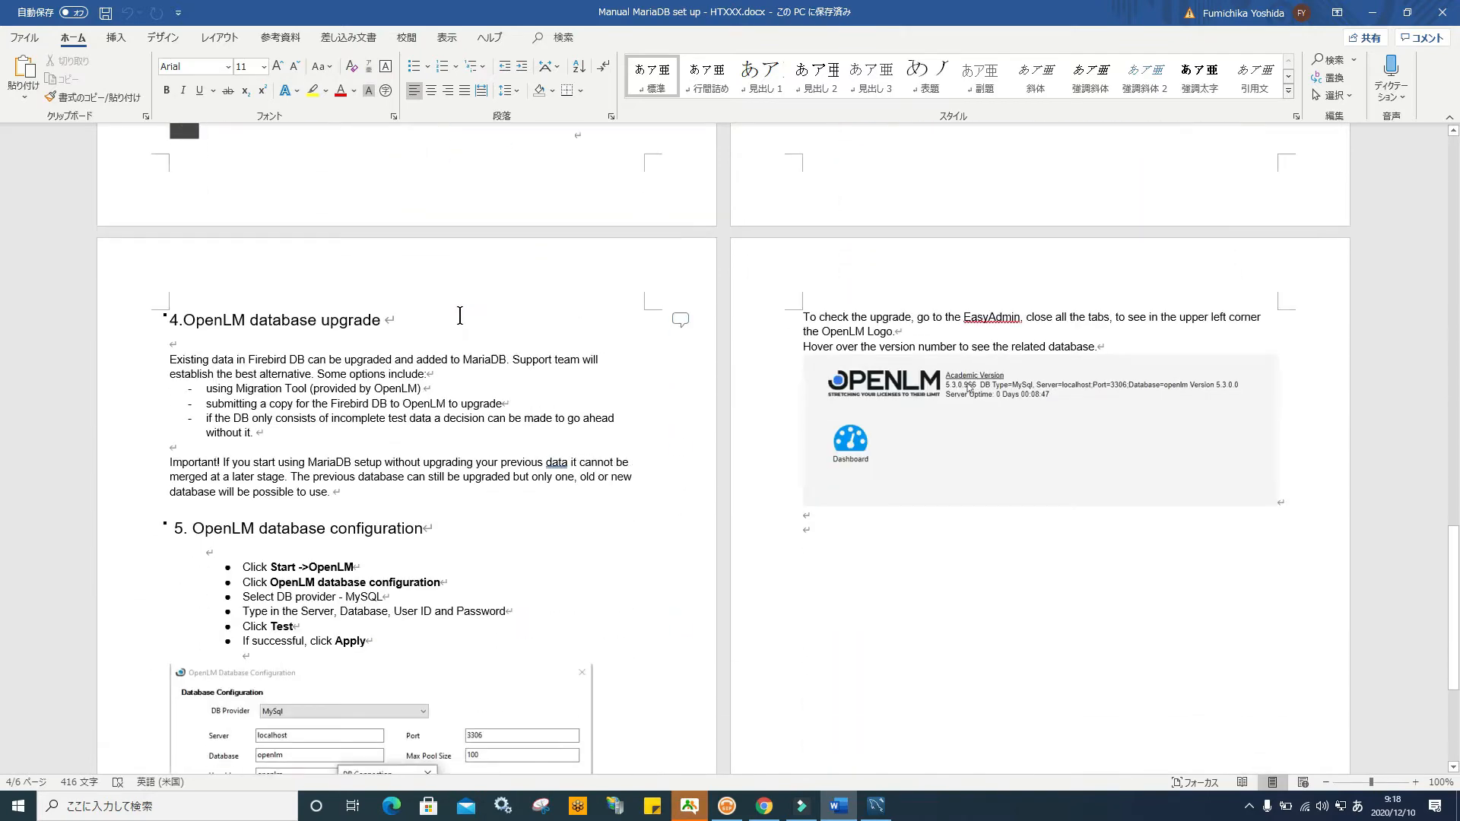
scroll(459, 315, up, 20)
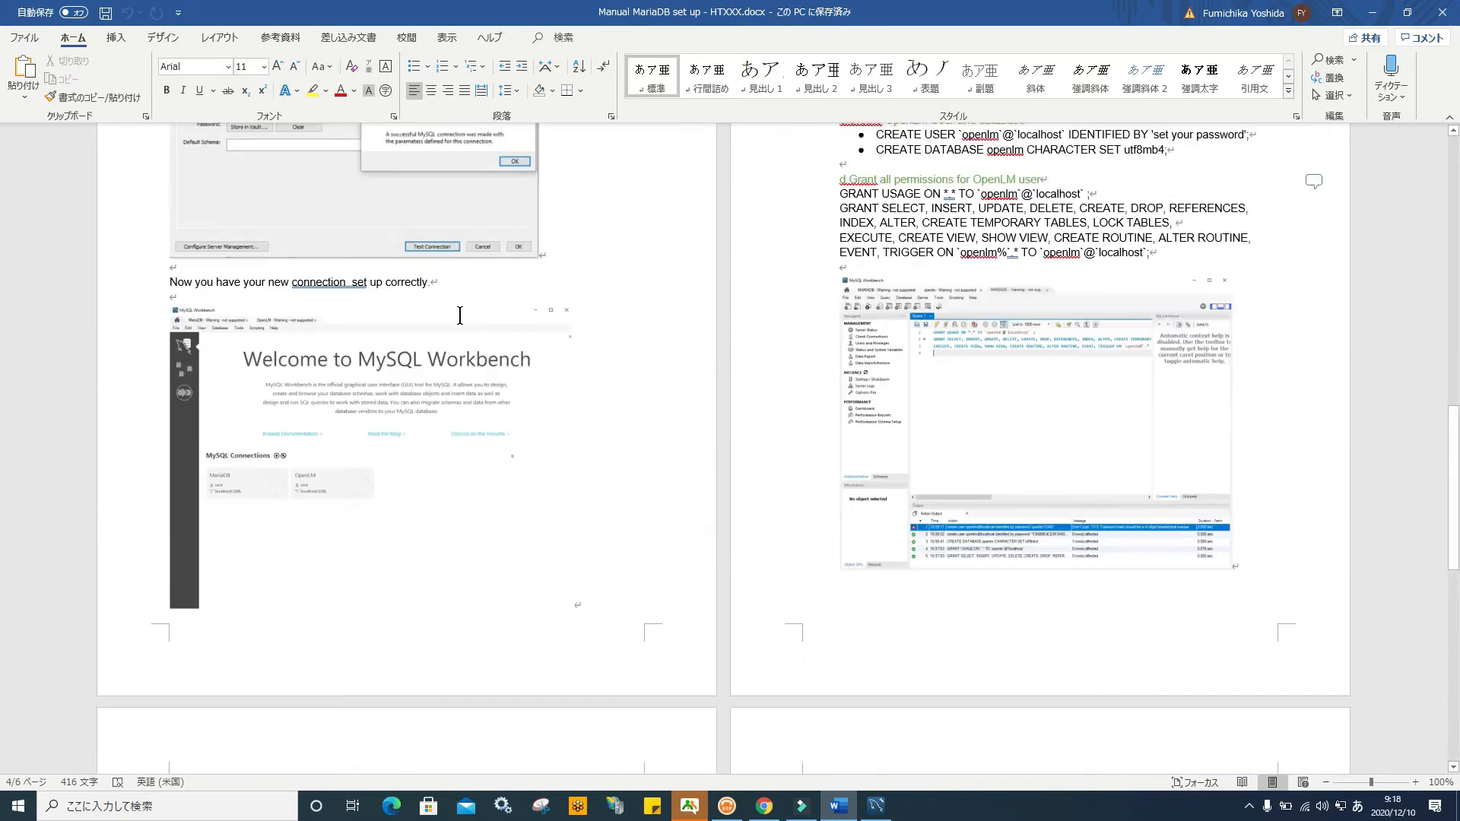
scroll(459, 316, up, 6)
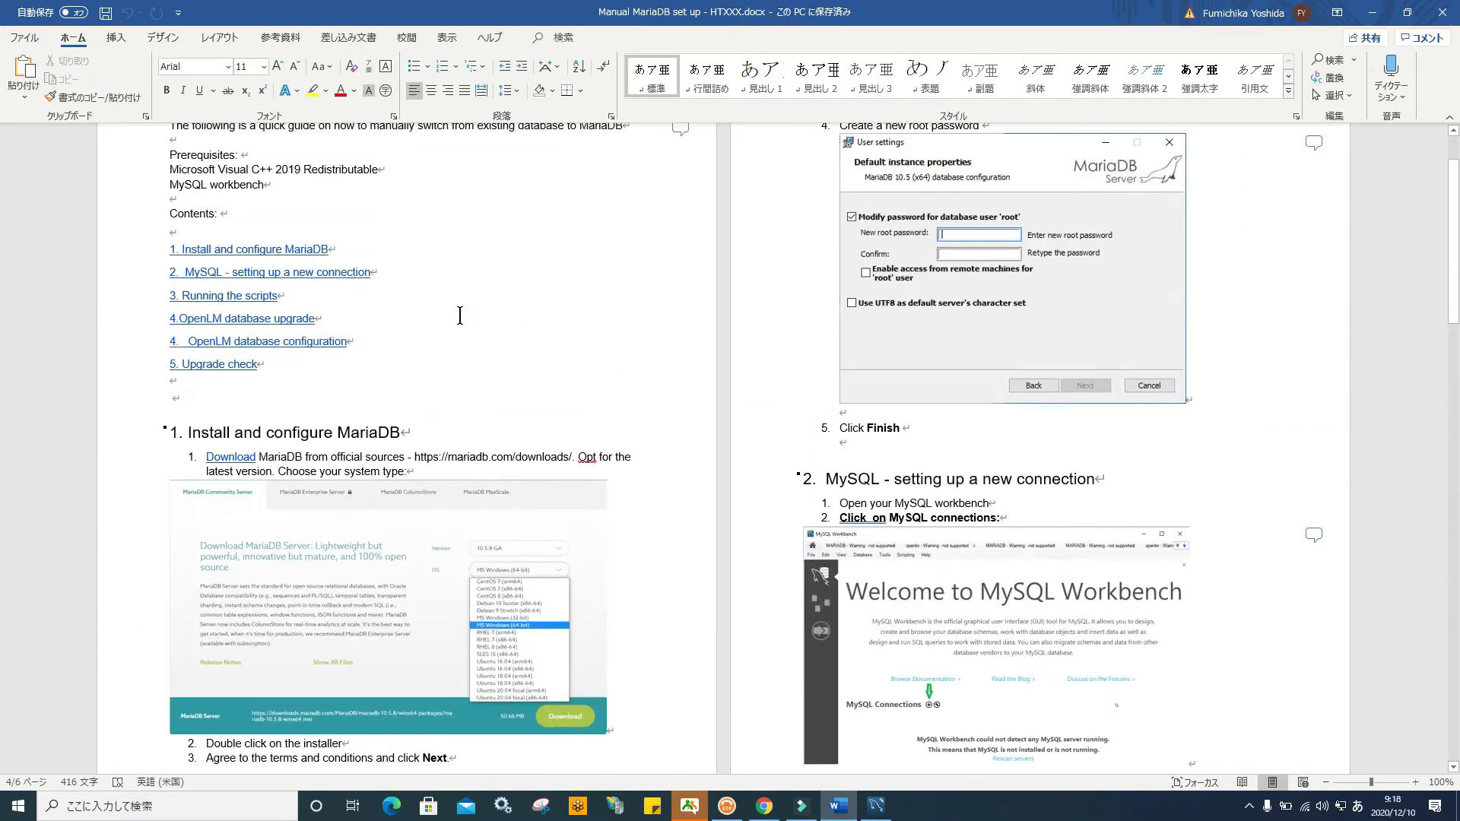
click(235, 456)
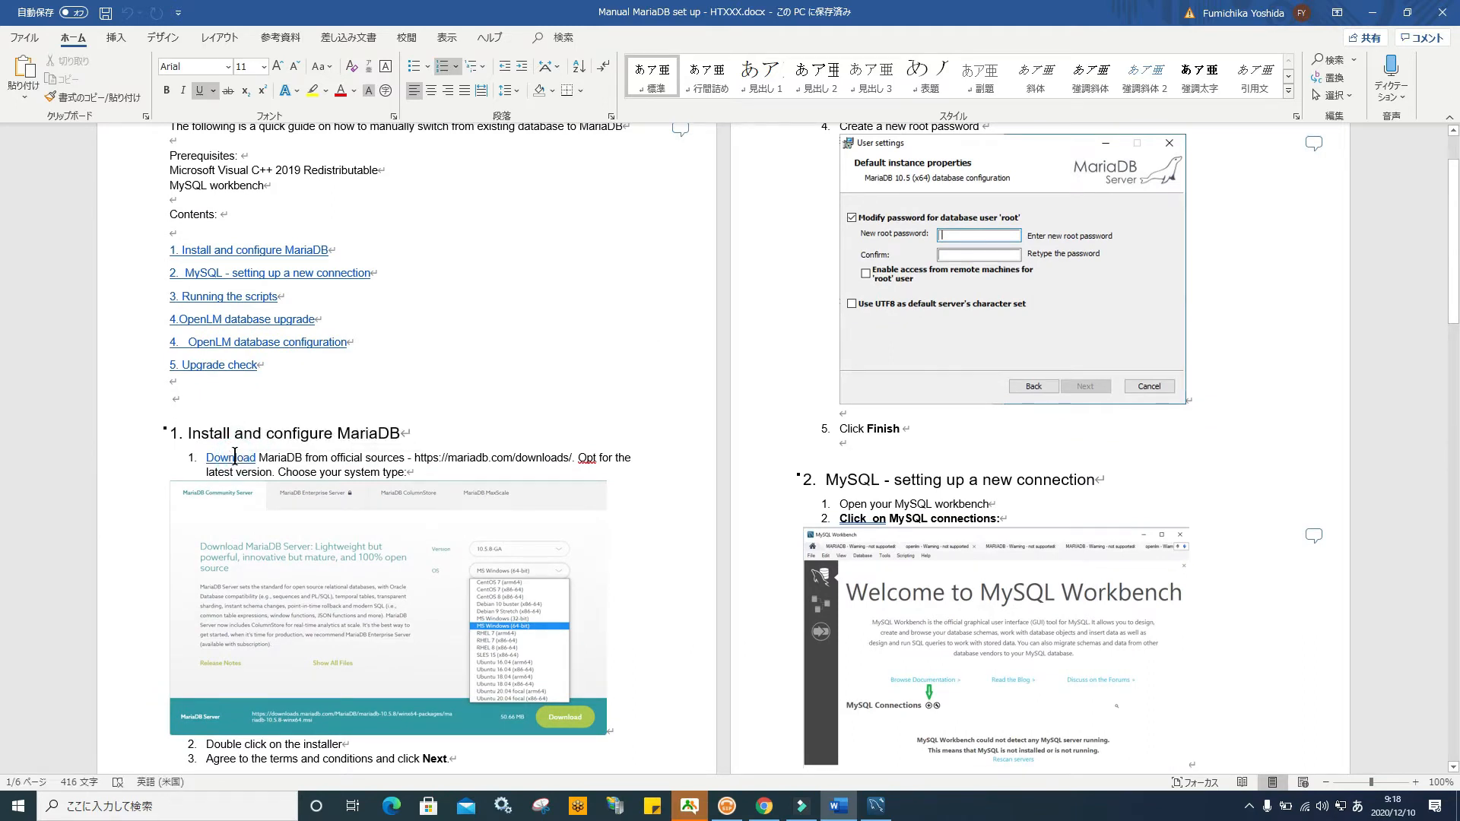
ctrl+click(235, 456)
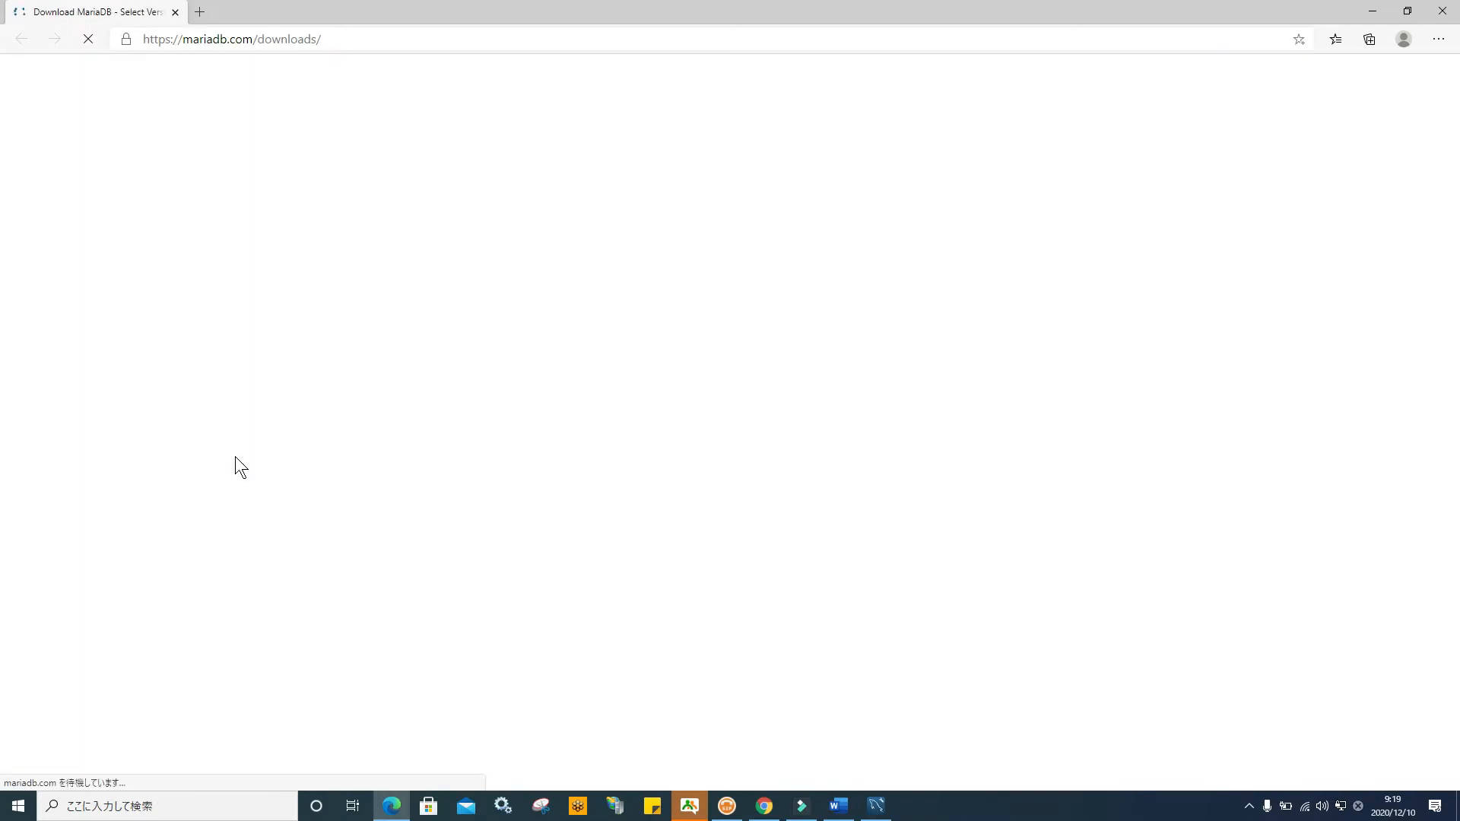
Review the MariaDB operating system download options, then close Edge and minimize the manual
scroll(882, 453, down, 5)
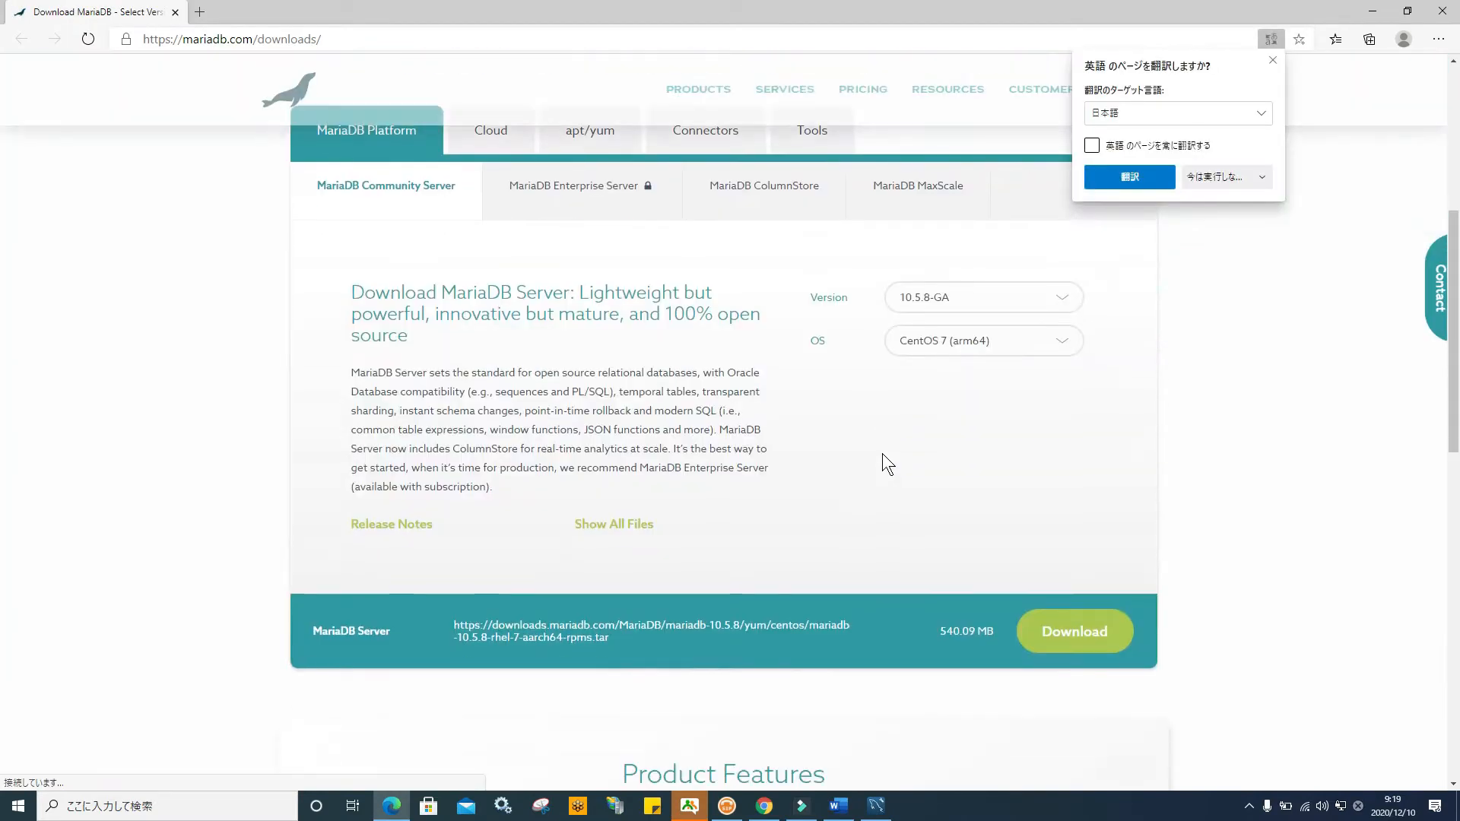
click(1274, 59)
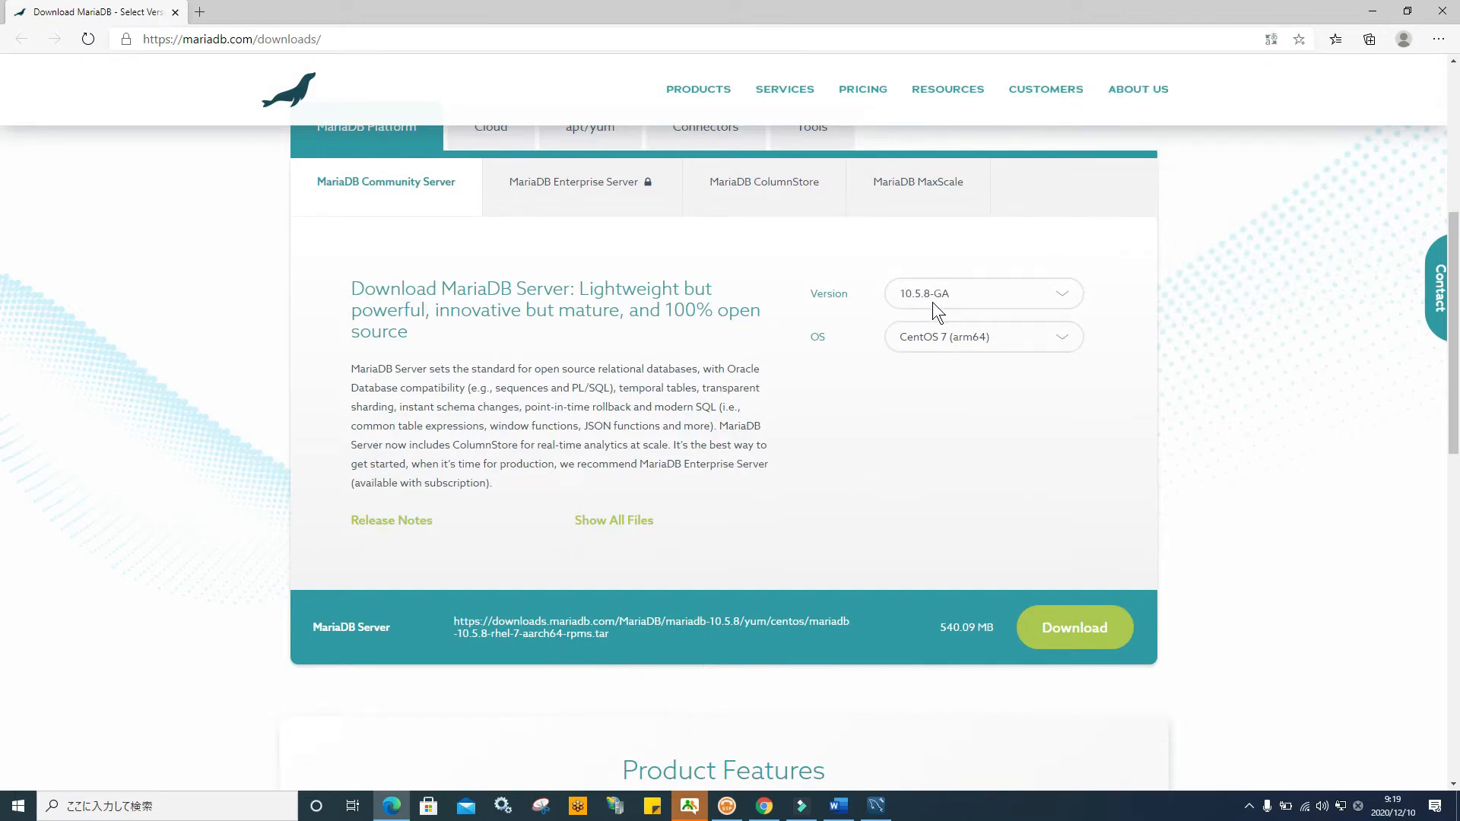
click(1057, 340)
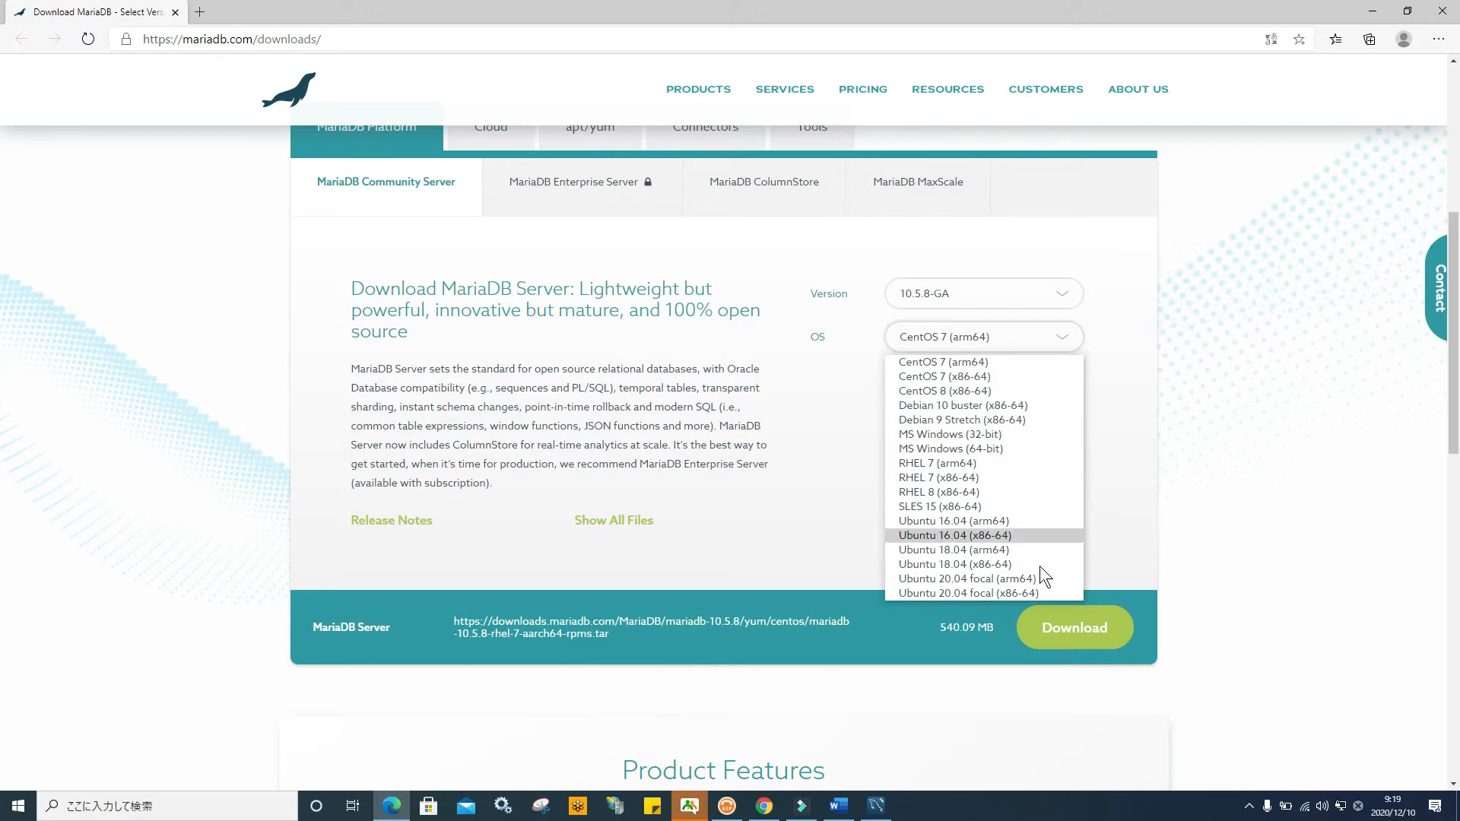
click(1442, 11)
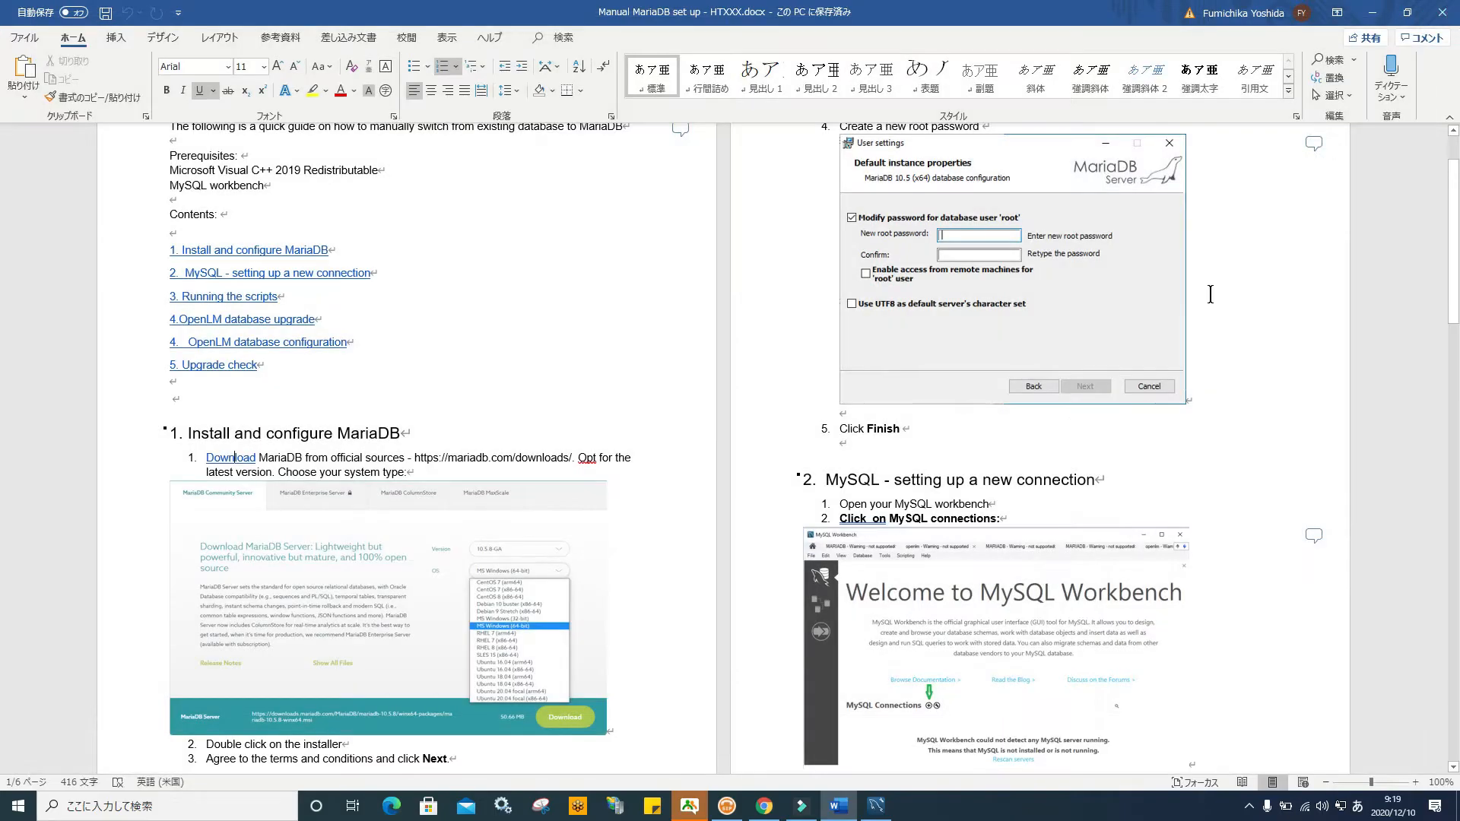
click(1372, 12)
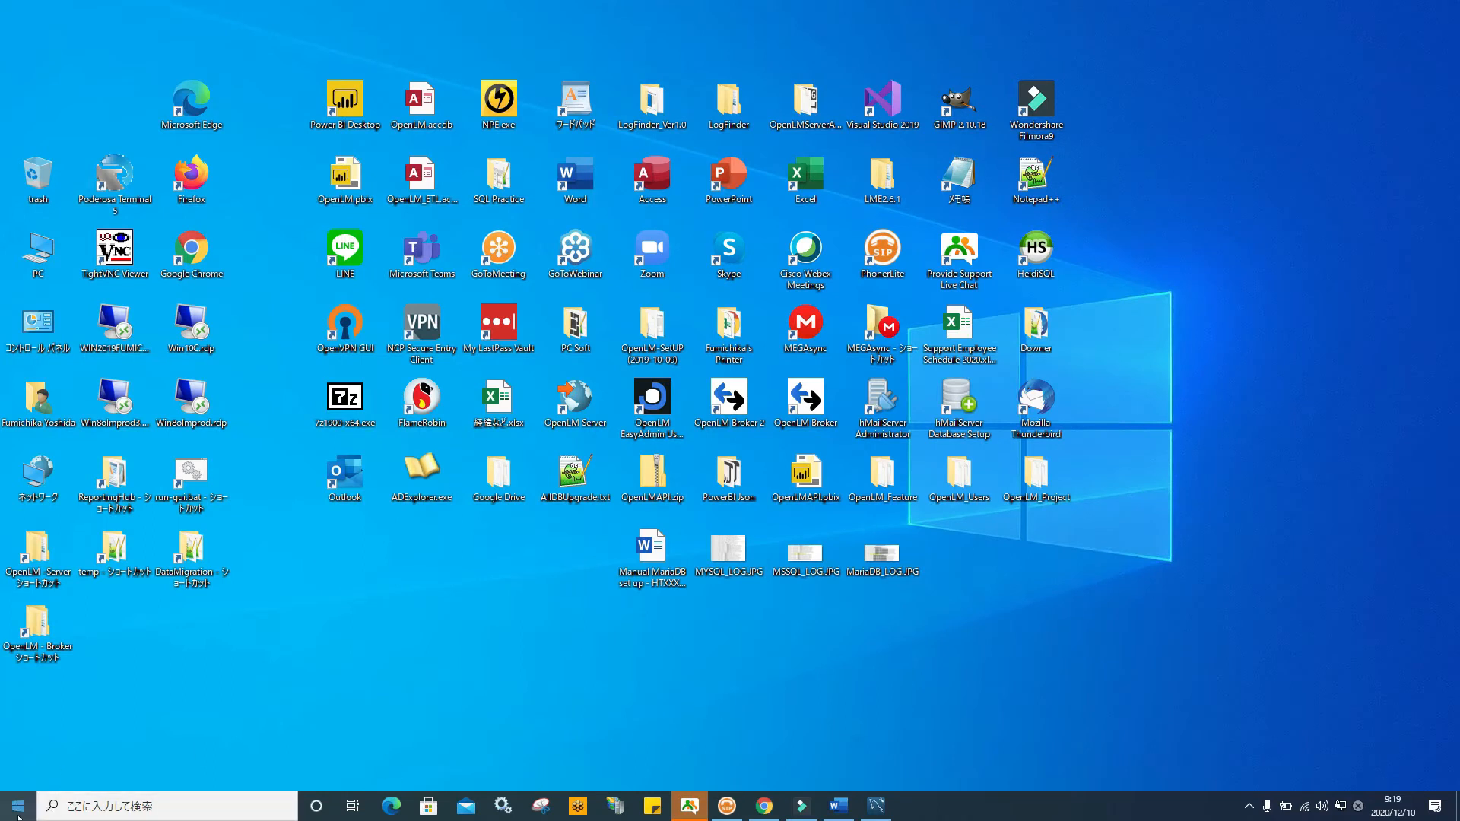
Launch MySQL Workbench 8.0 CE from the MySQL folder in the Start menu
click(19, 806)
scroll(207, 488, down, 3)
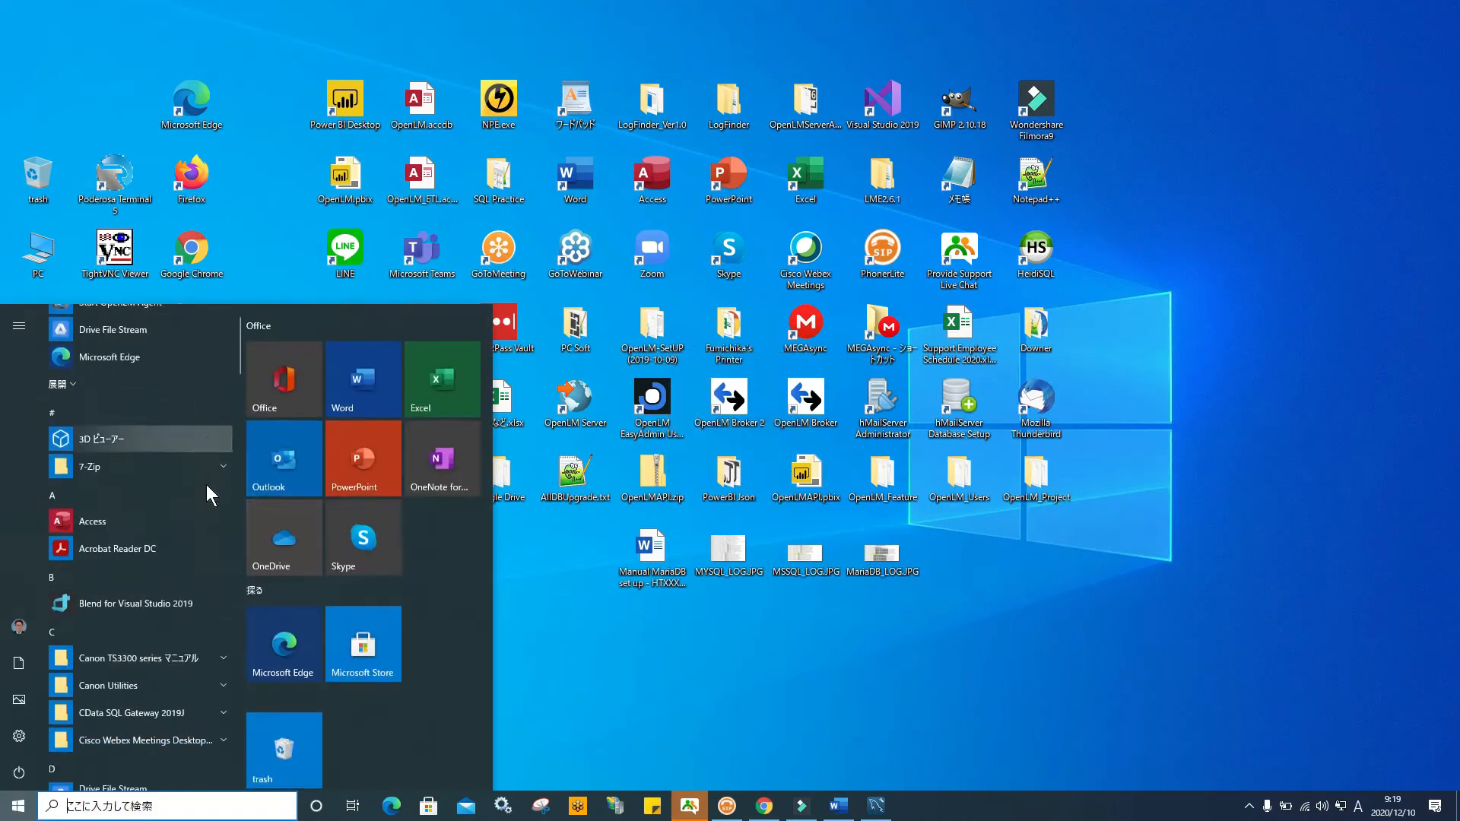
scroll(207, 486, down, 6)
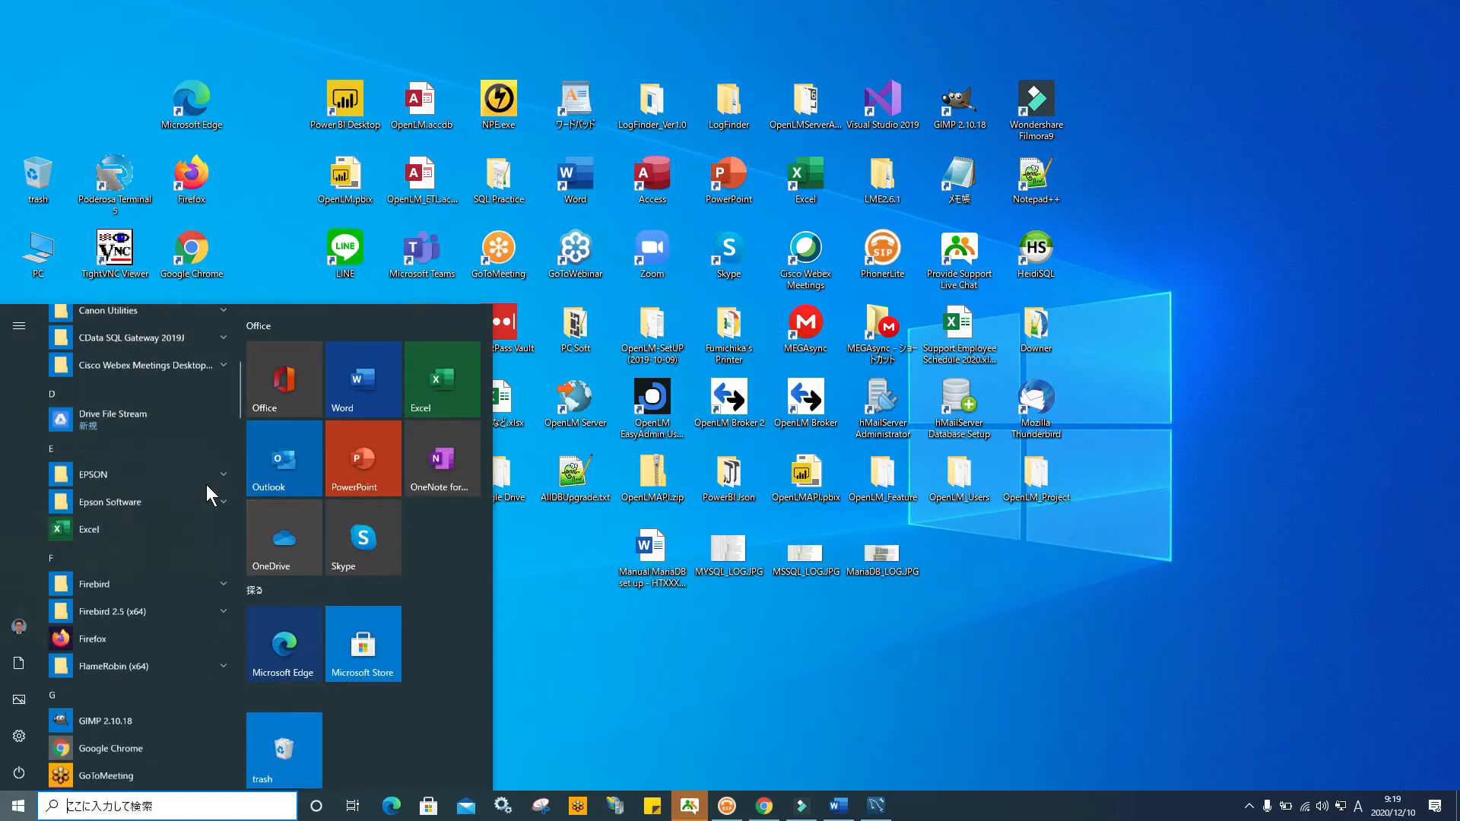
scroll(207, 486, down, 5)
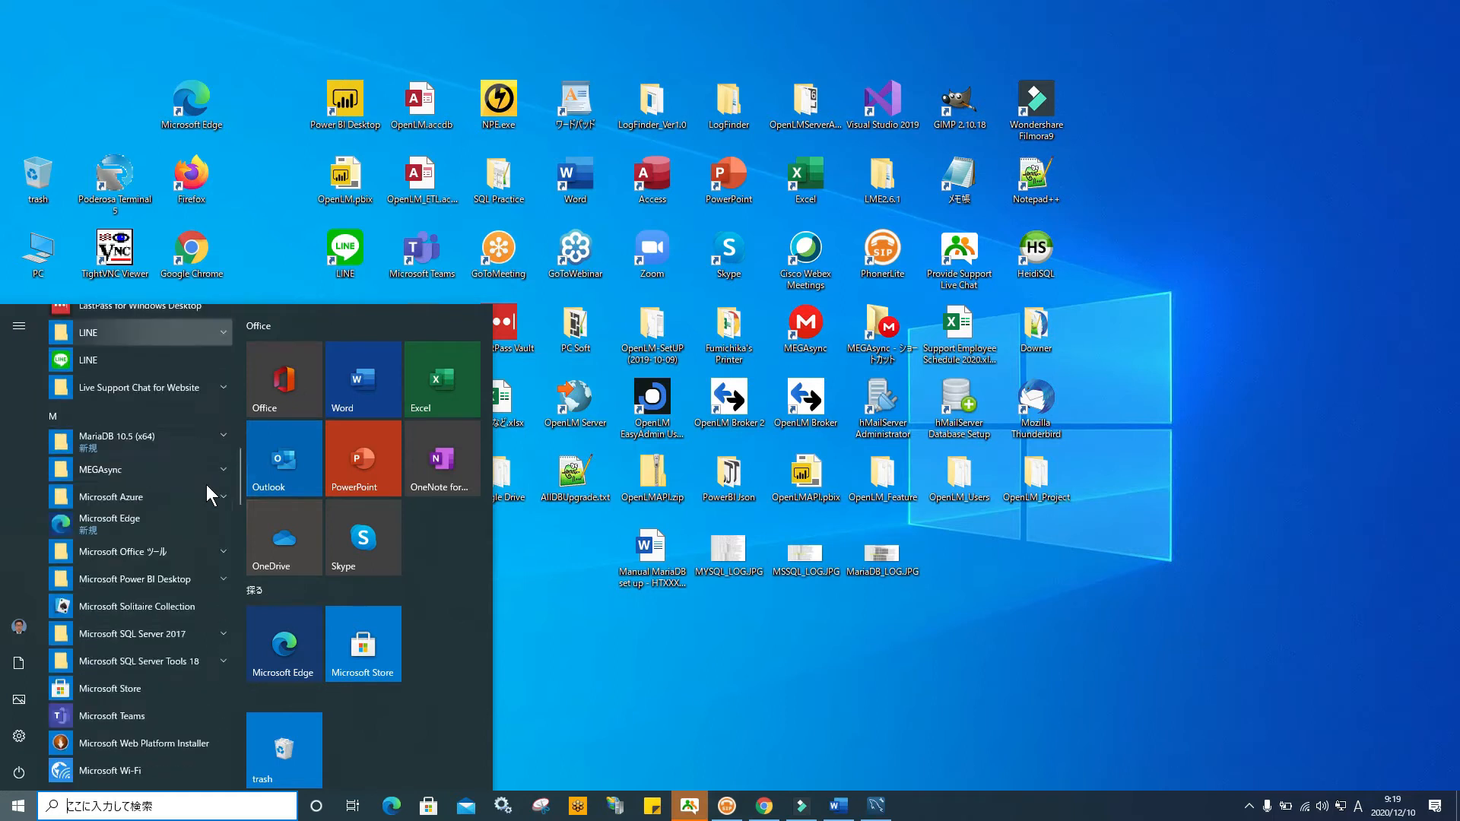
scroll(207, 486, down, 4)
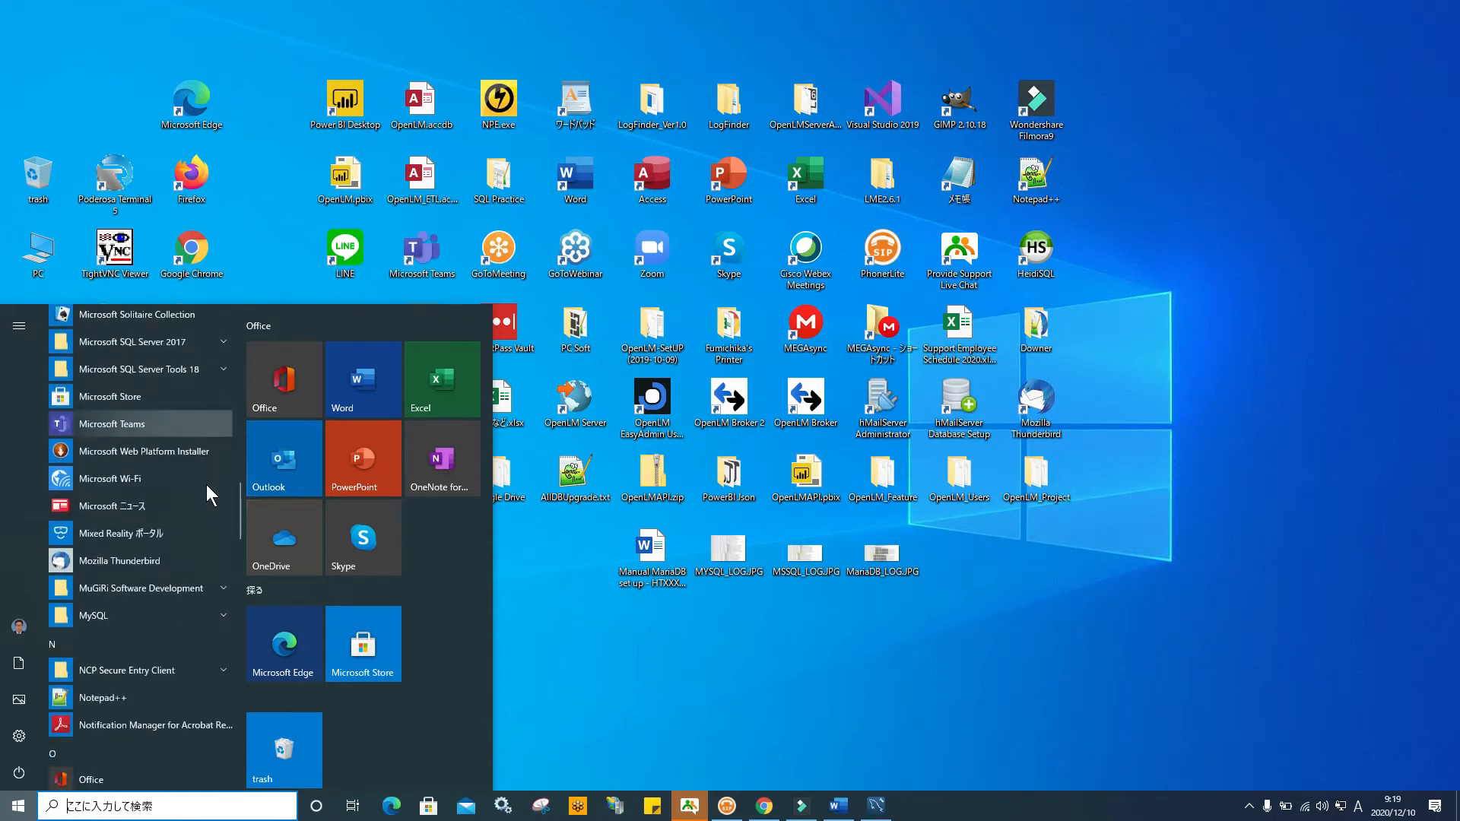
click(206, 473)
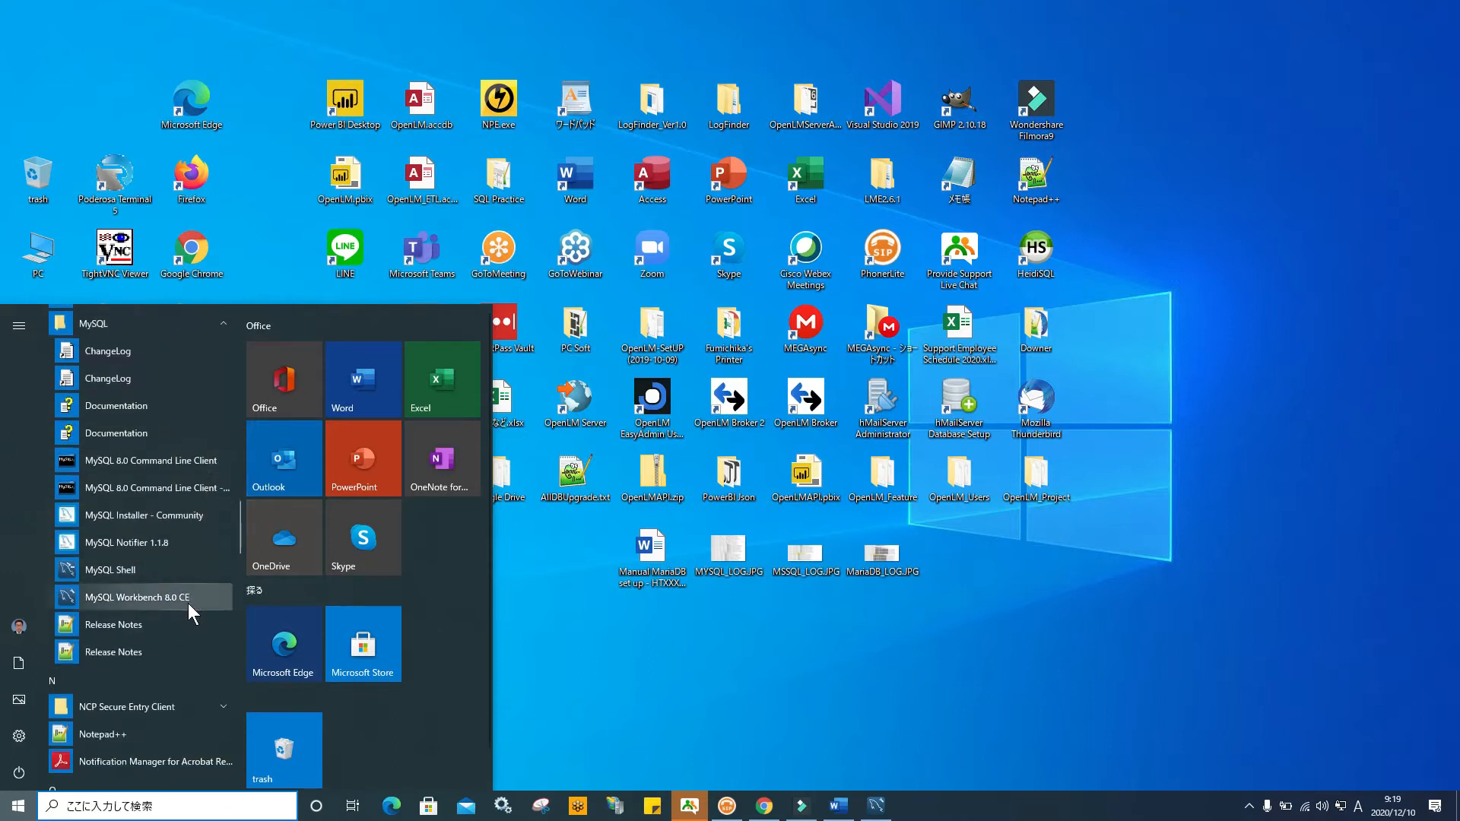
click(188, 600)
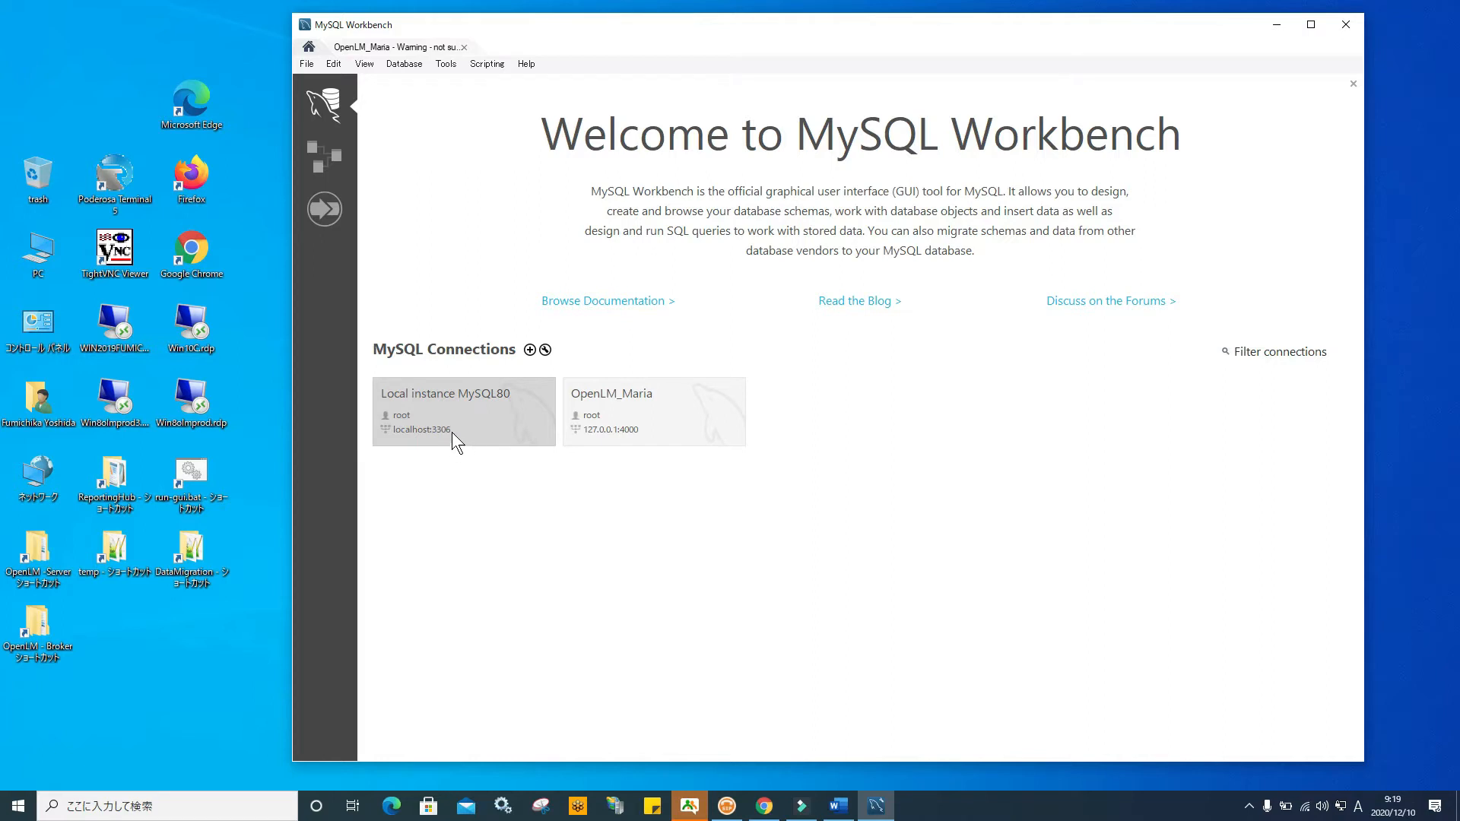
Open the OpenLM_Maria connection, continuing past the server version warning
click(655, 427)
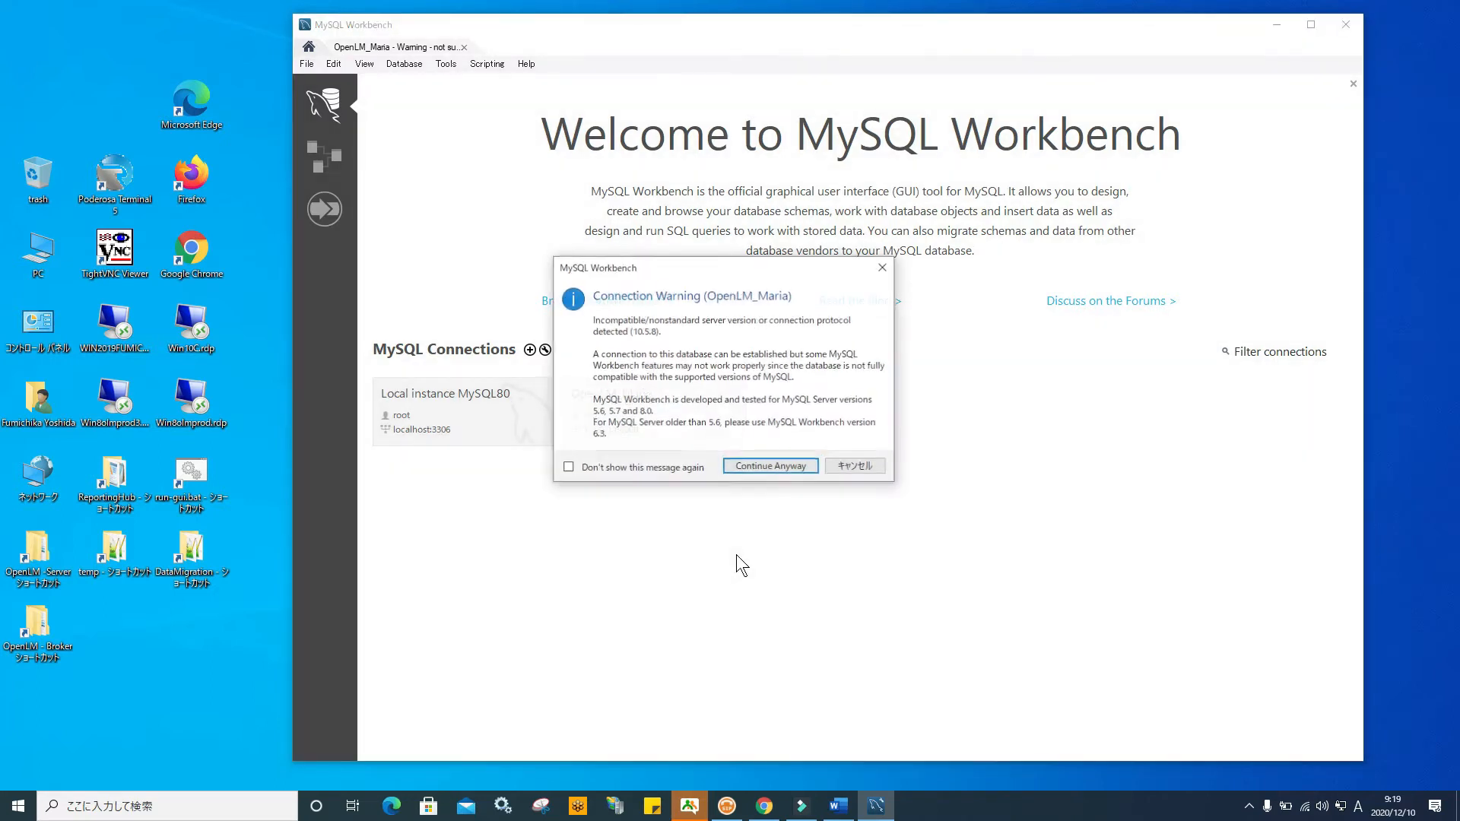
click(783, 468)
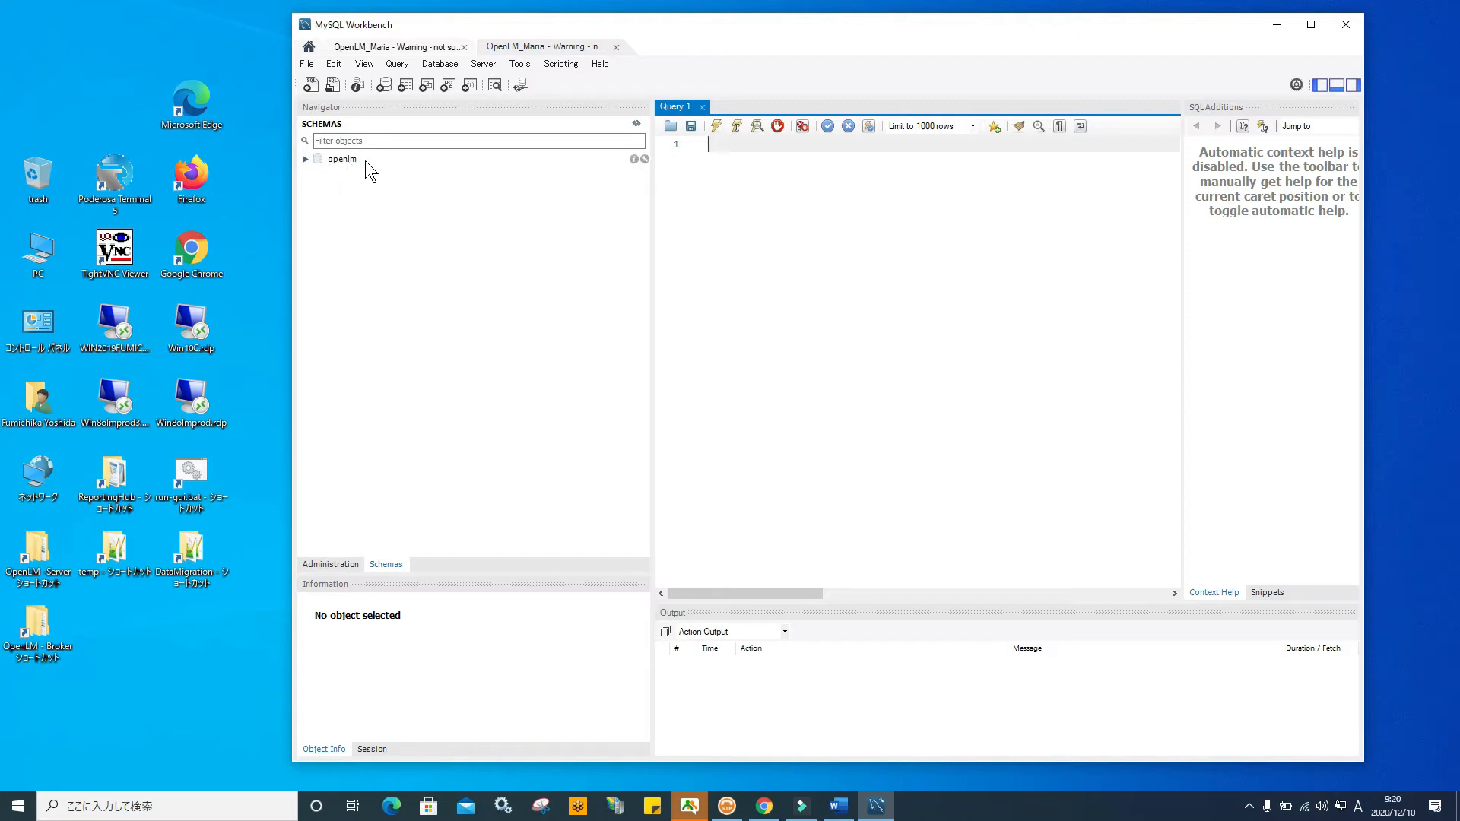
Reopen the Manual MariaDB set up document and select the GRANT permissions statement
click(1277, 24)
double_click(652, 555)
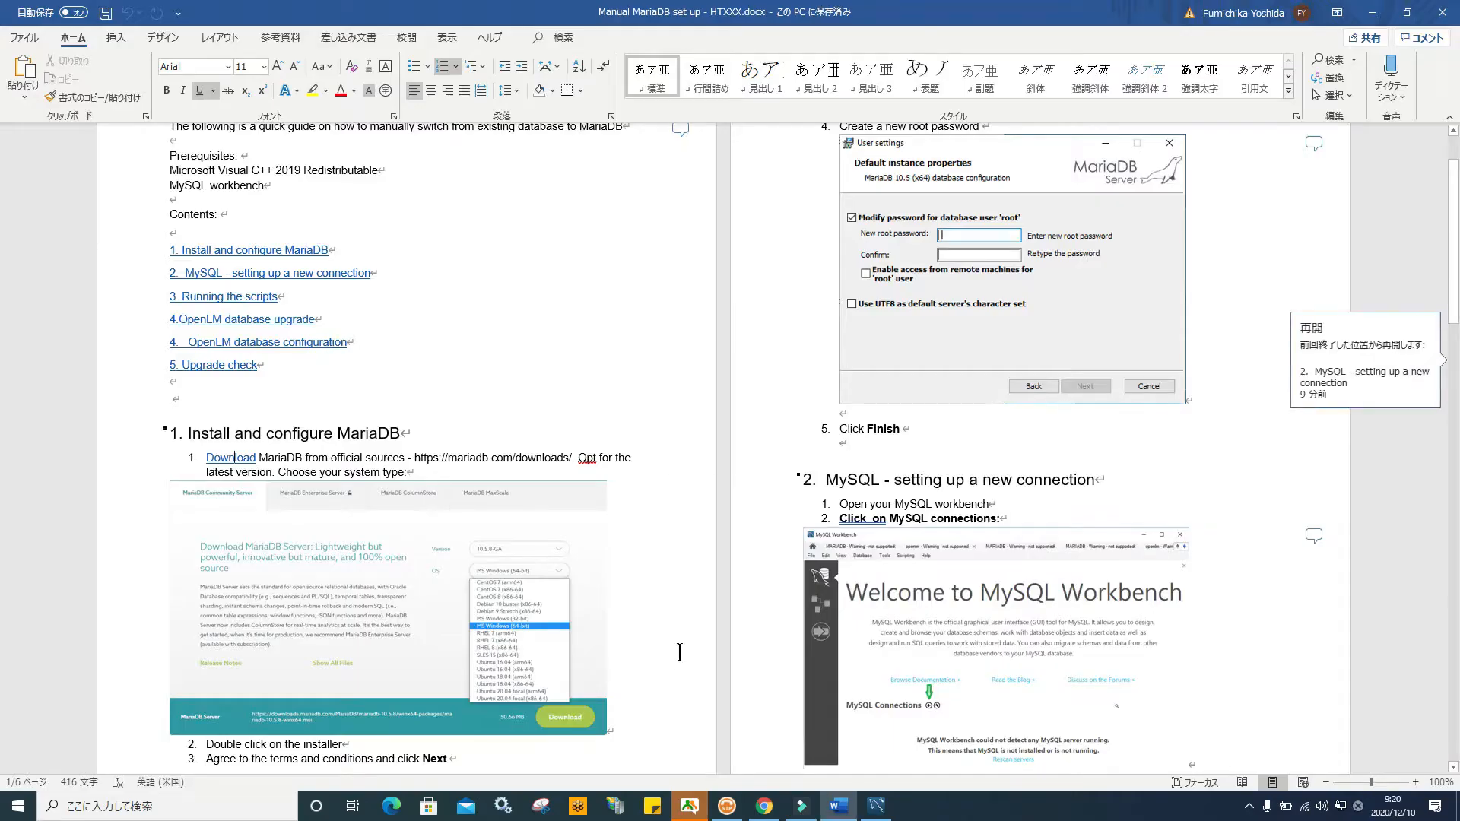
scroll(641, 608, down, 15)
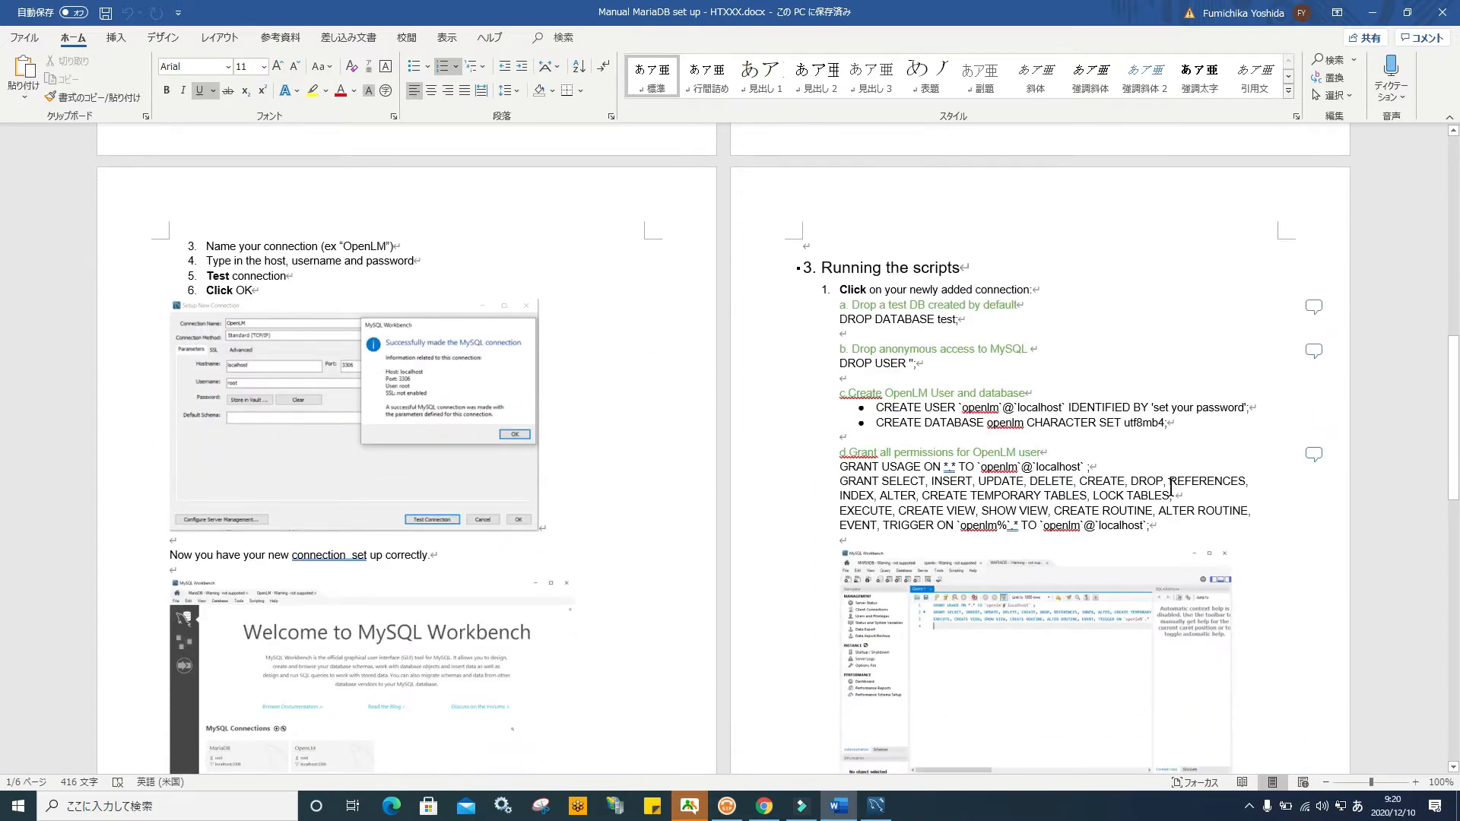
drag(1186, 525, 882, 409)
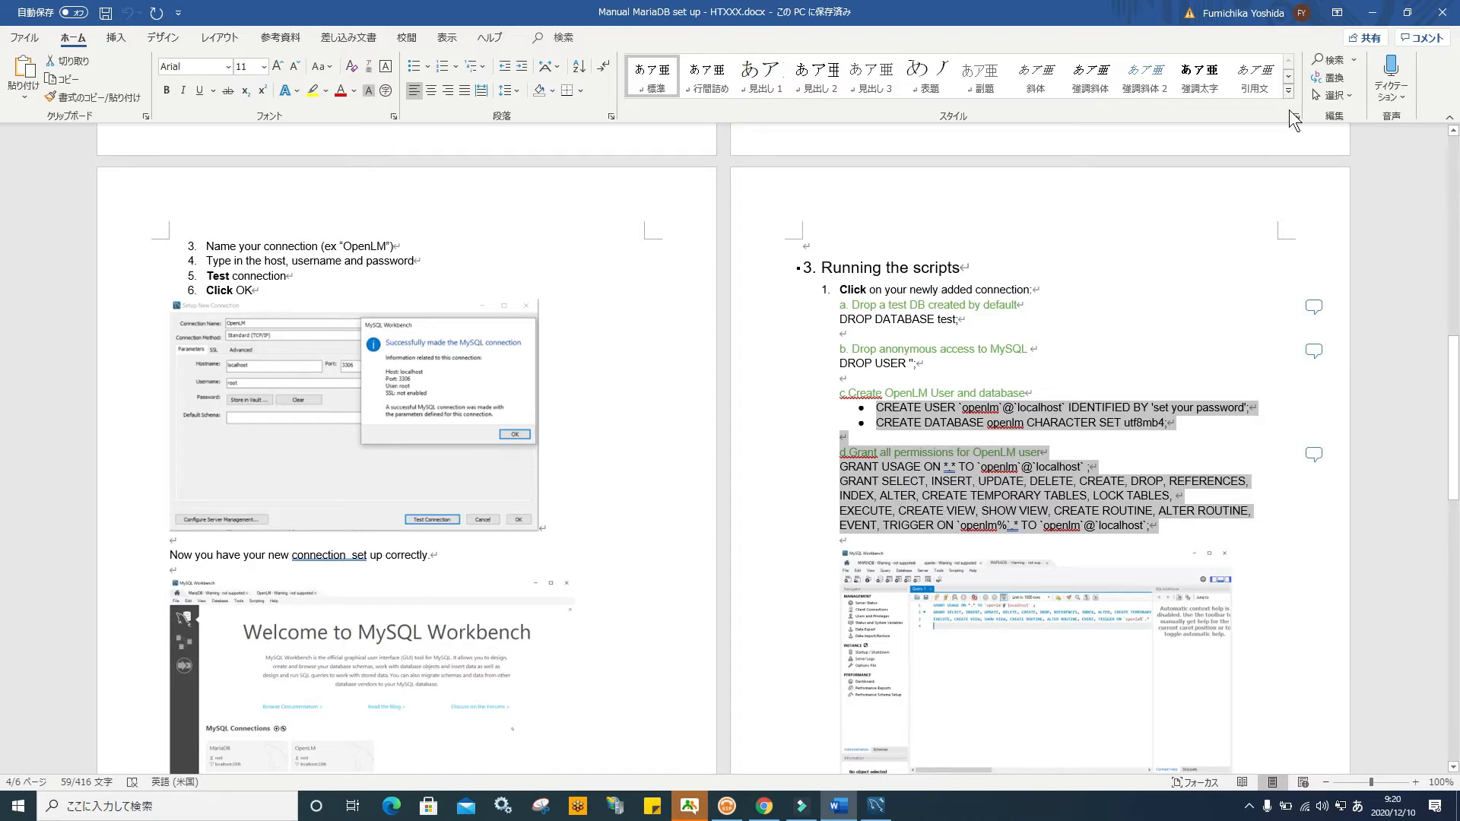
Back in Workbench, start a new schema and name it 'test'
click(1372, 12)
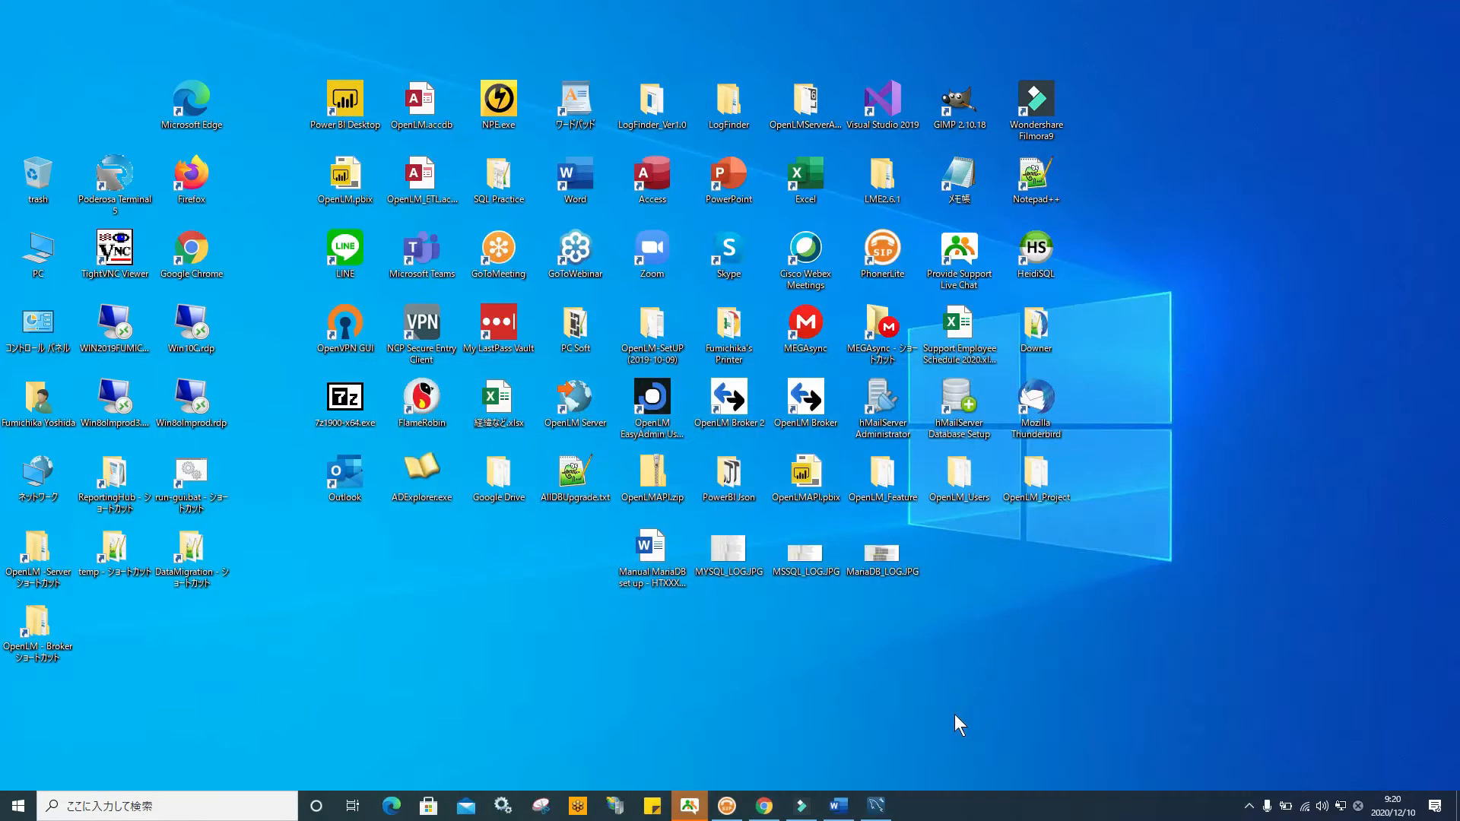
click(876, 805)
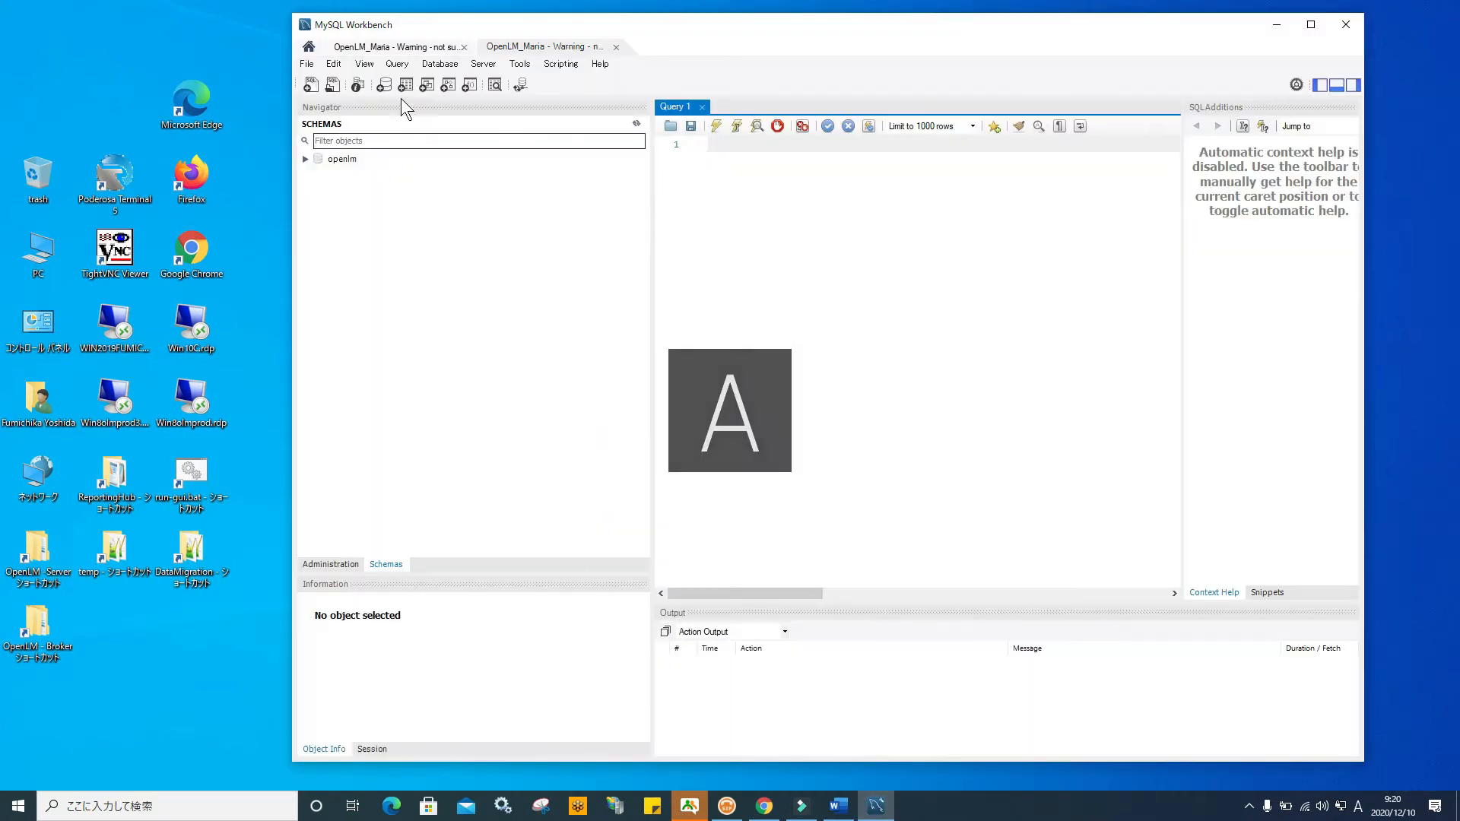
click(386, 85)
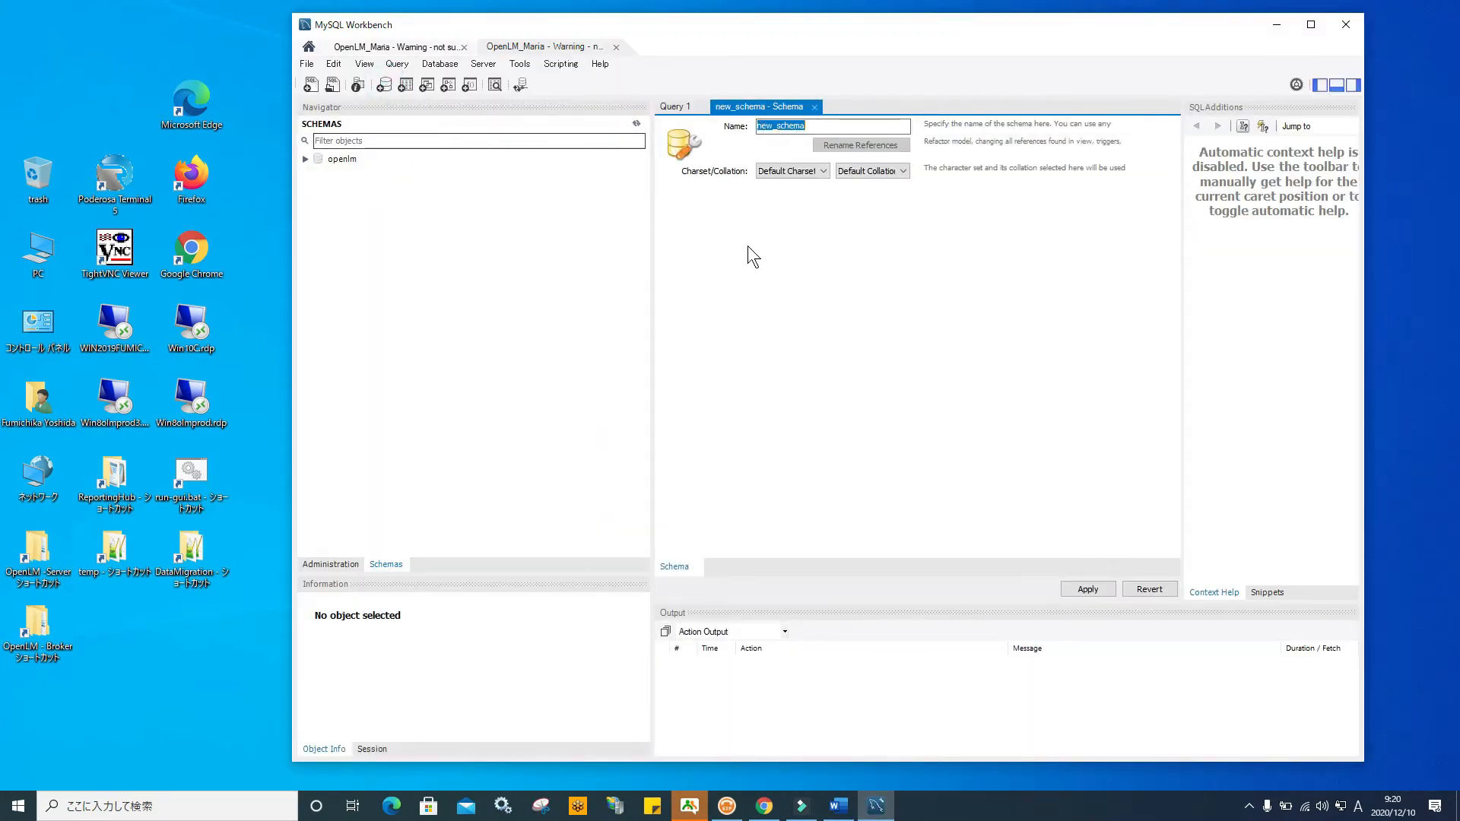
click(810, 125)
drag(811, 126, 681, 156)
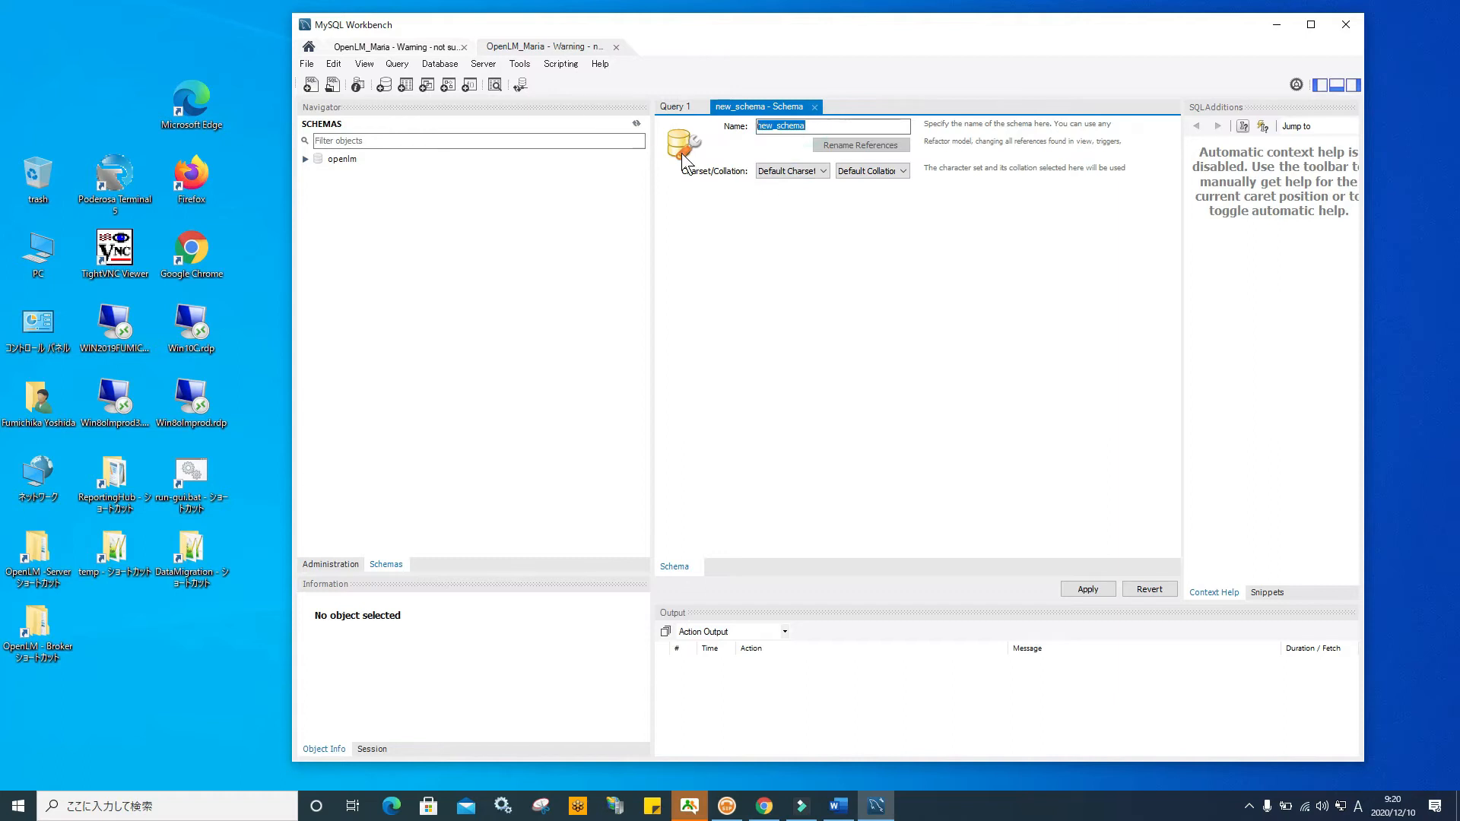
text(test)
Set character set utf8mb4 and collation utf8mb4_bin, then apply the schema script
click(822, 172)
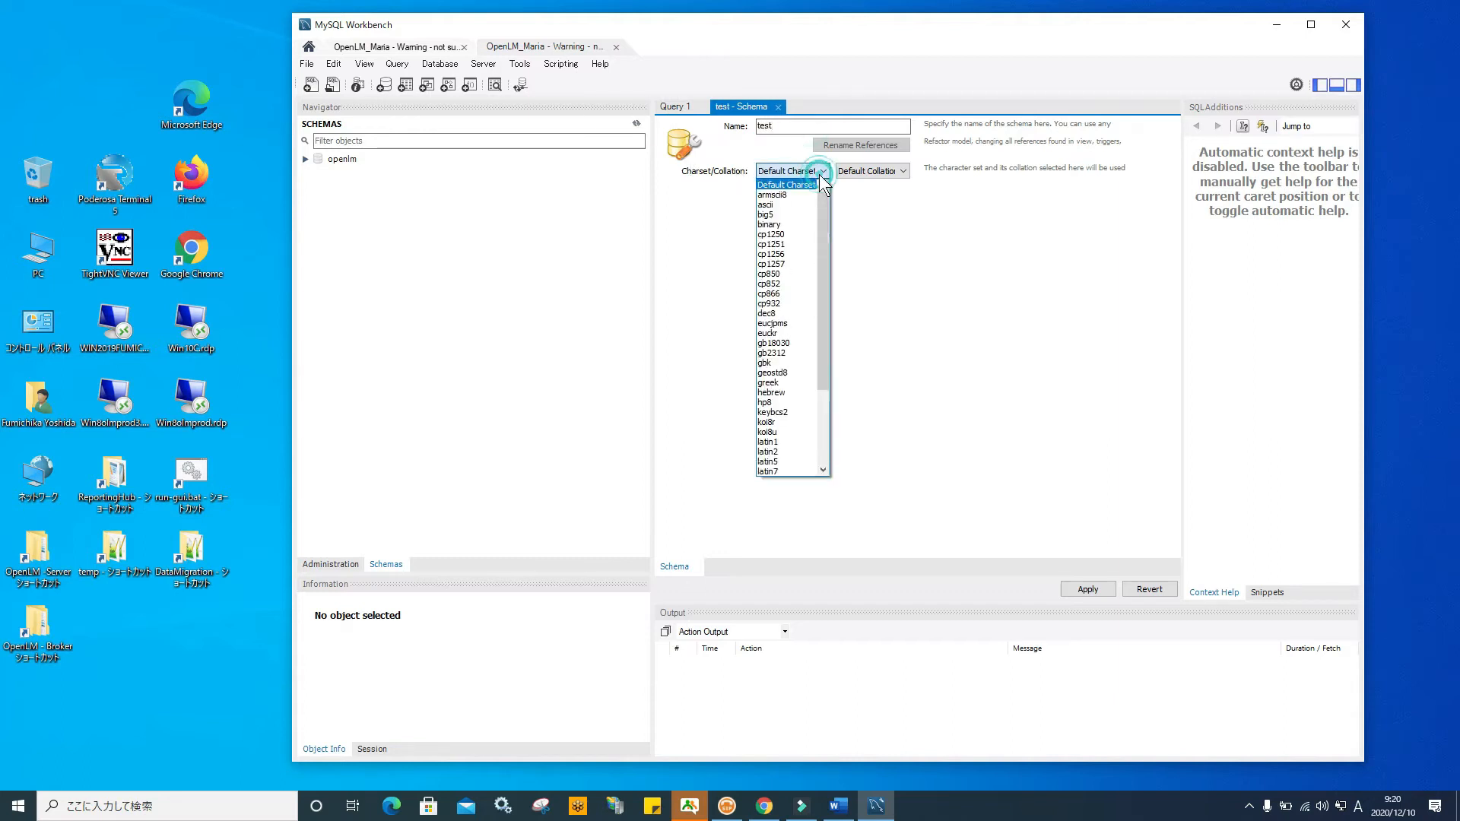
drag(819, 299, 810, 468)
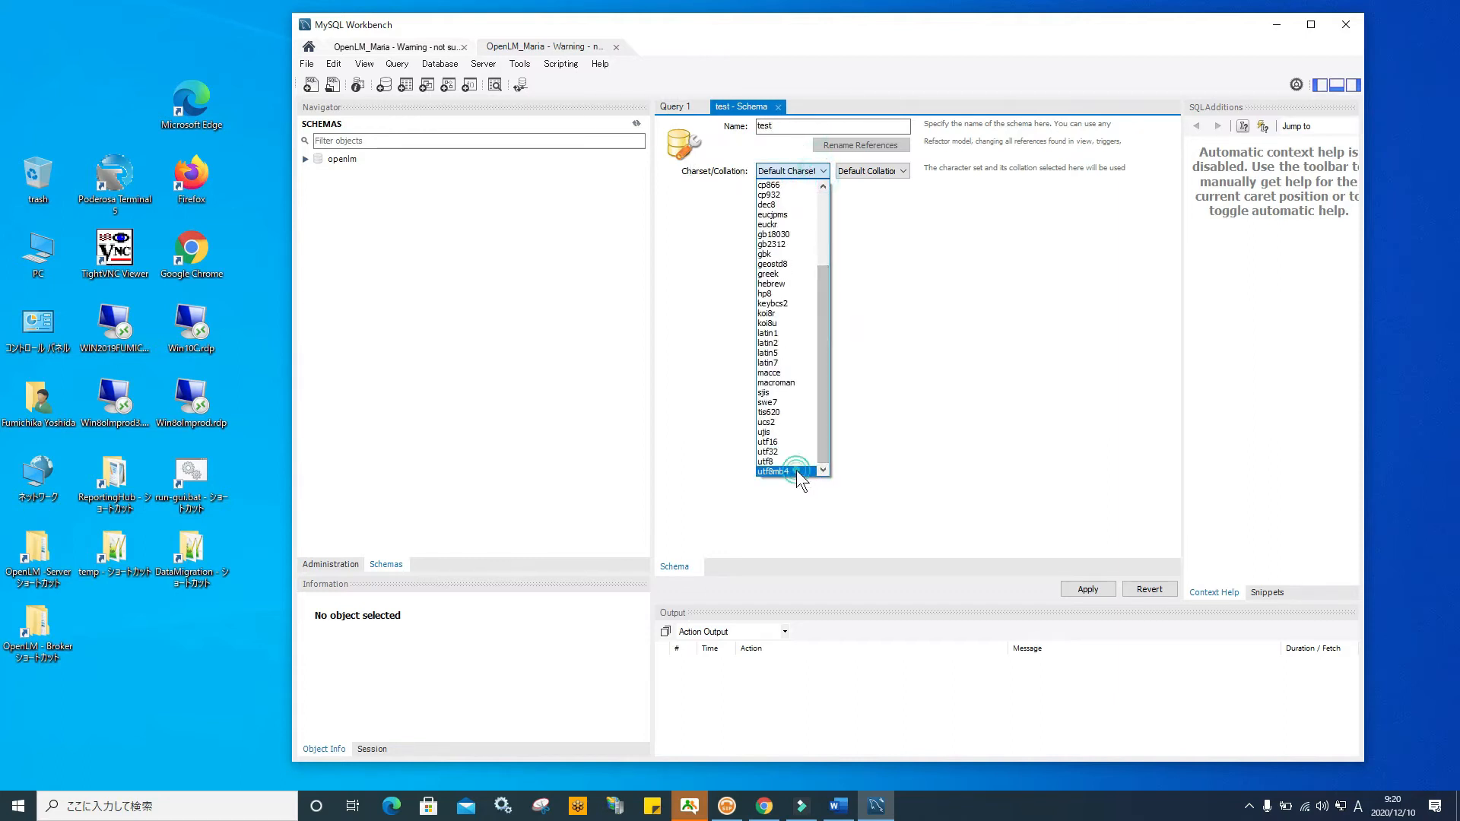
click(796, 470)
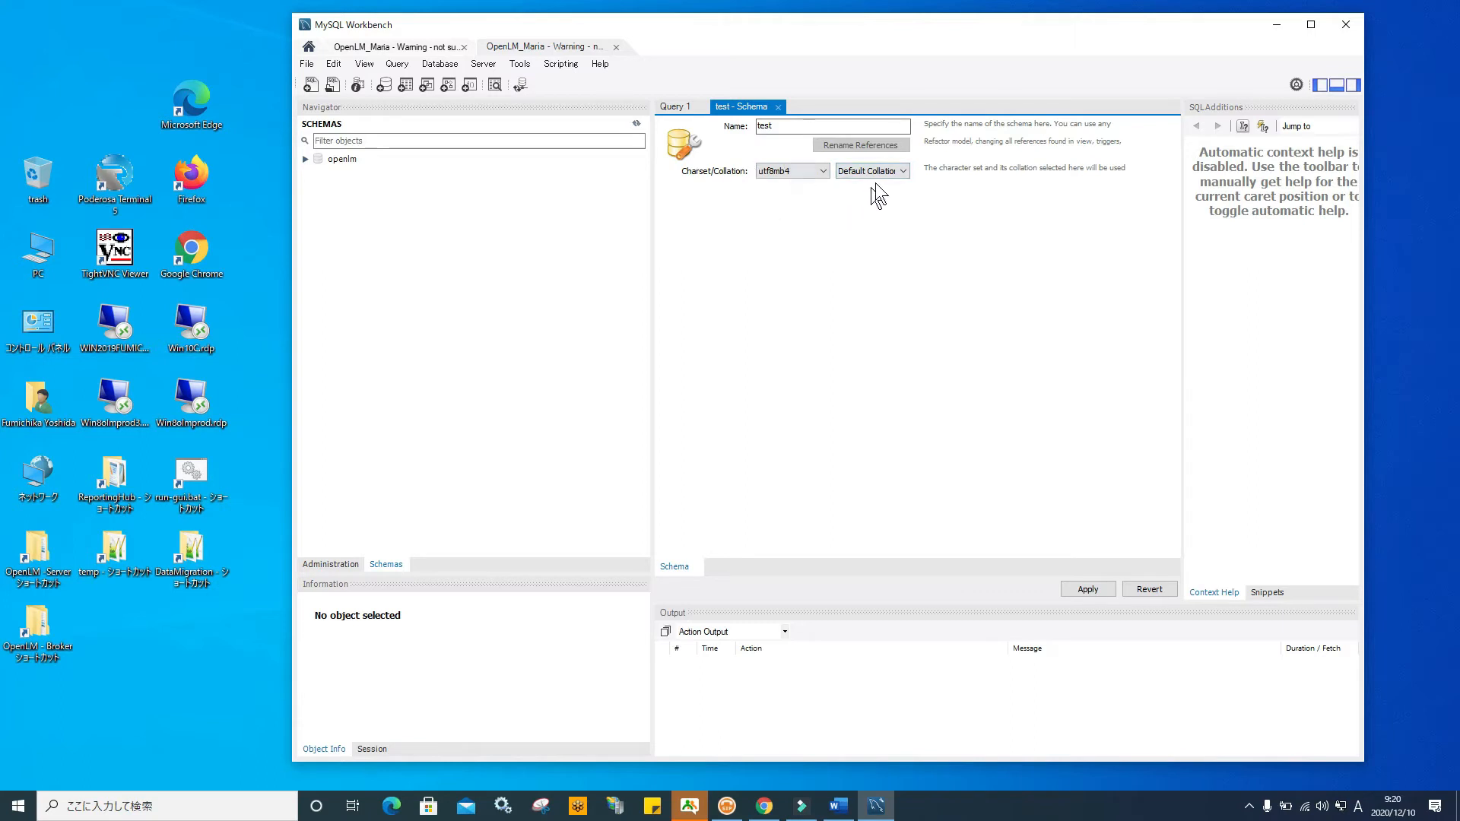
click(904, 172)
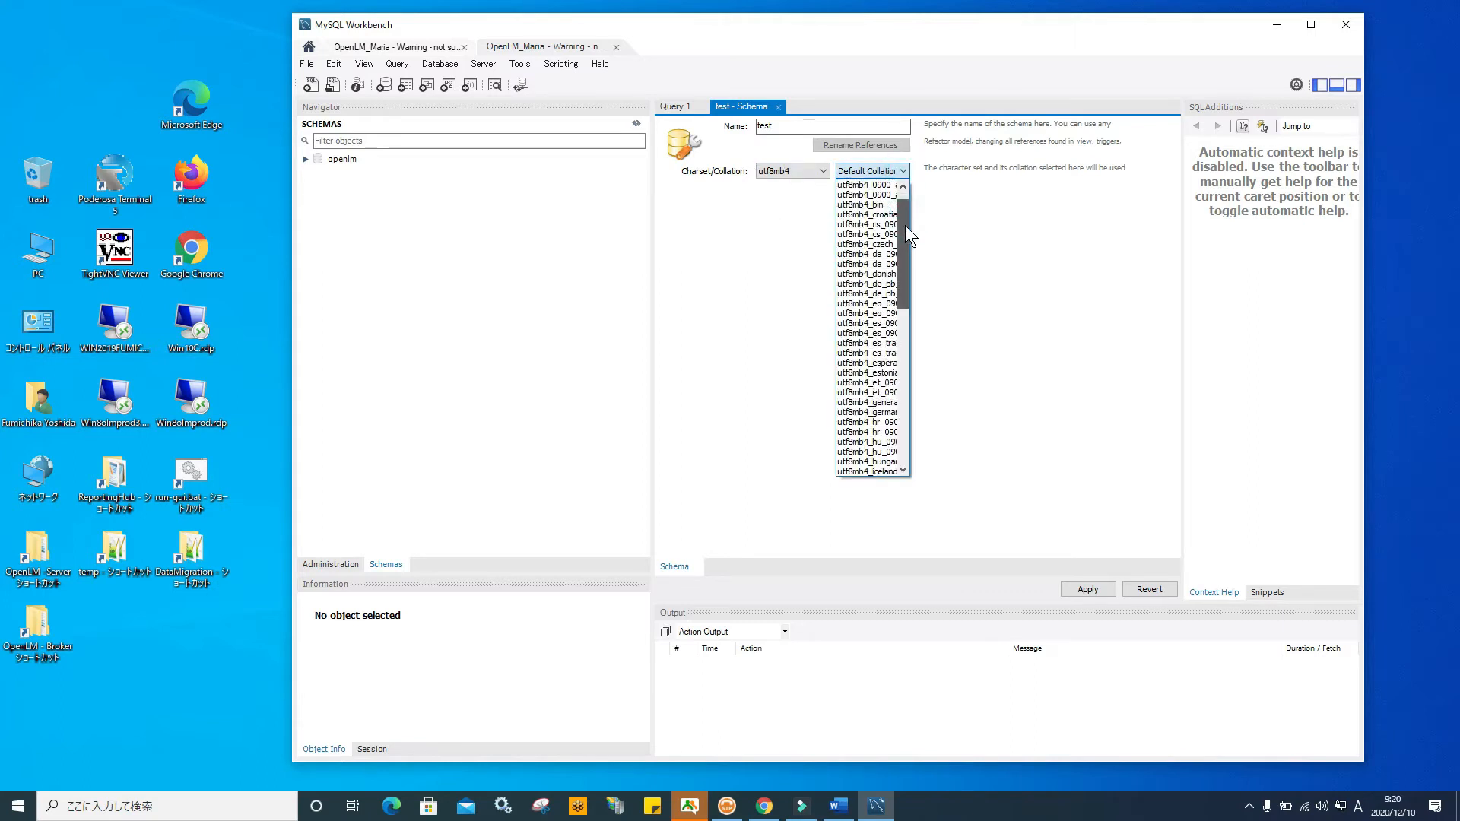
click(880, 204)
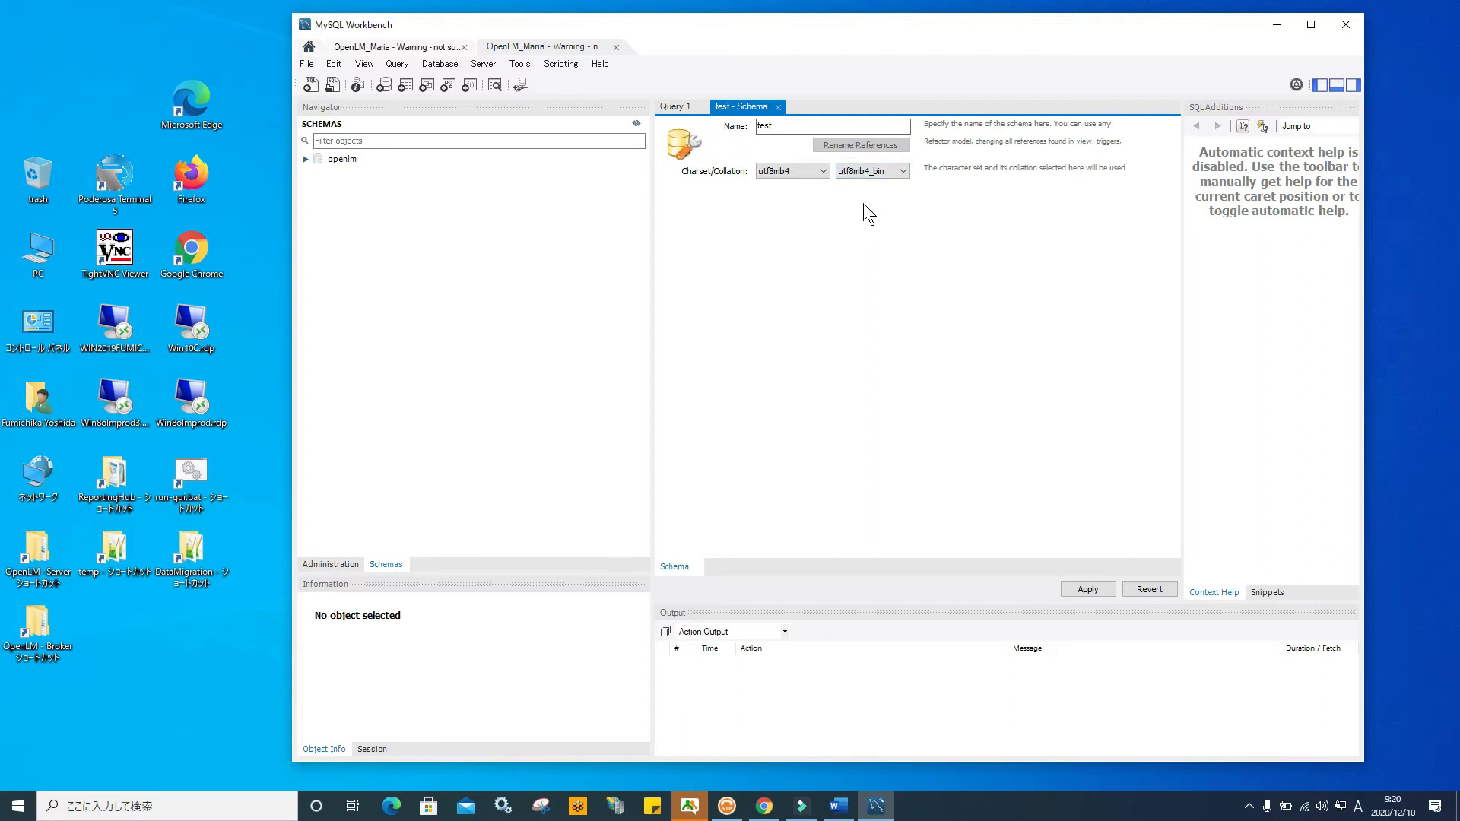
click(1090, 590)
click(926, 599)
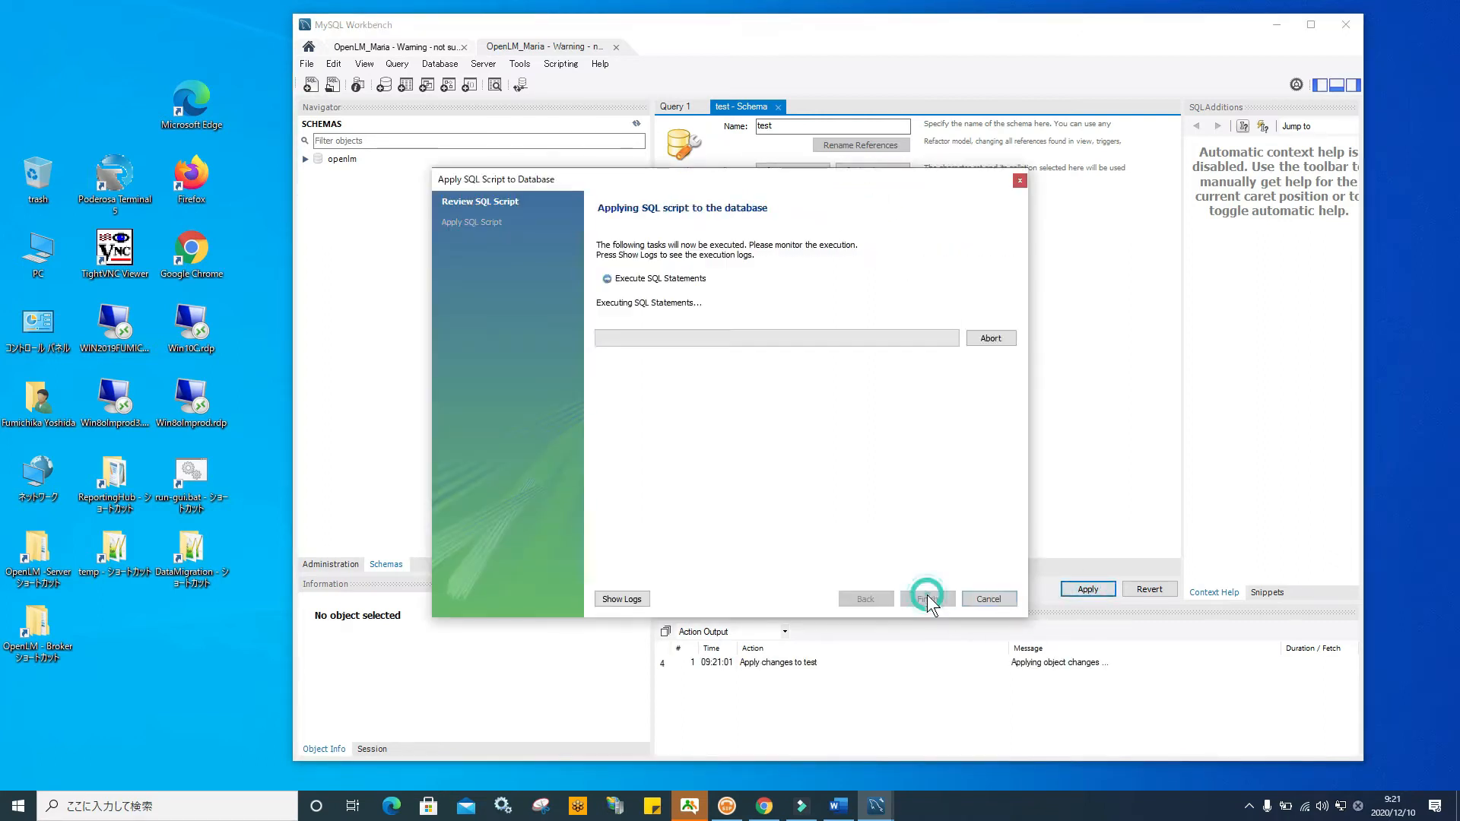
Finish applying the test schema and briefly check the Word setup manual
click(929, 597)
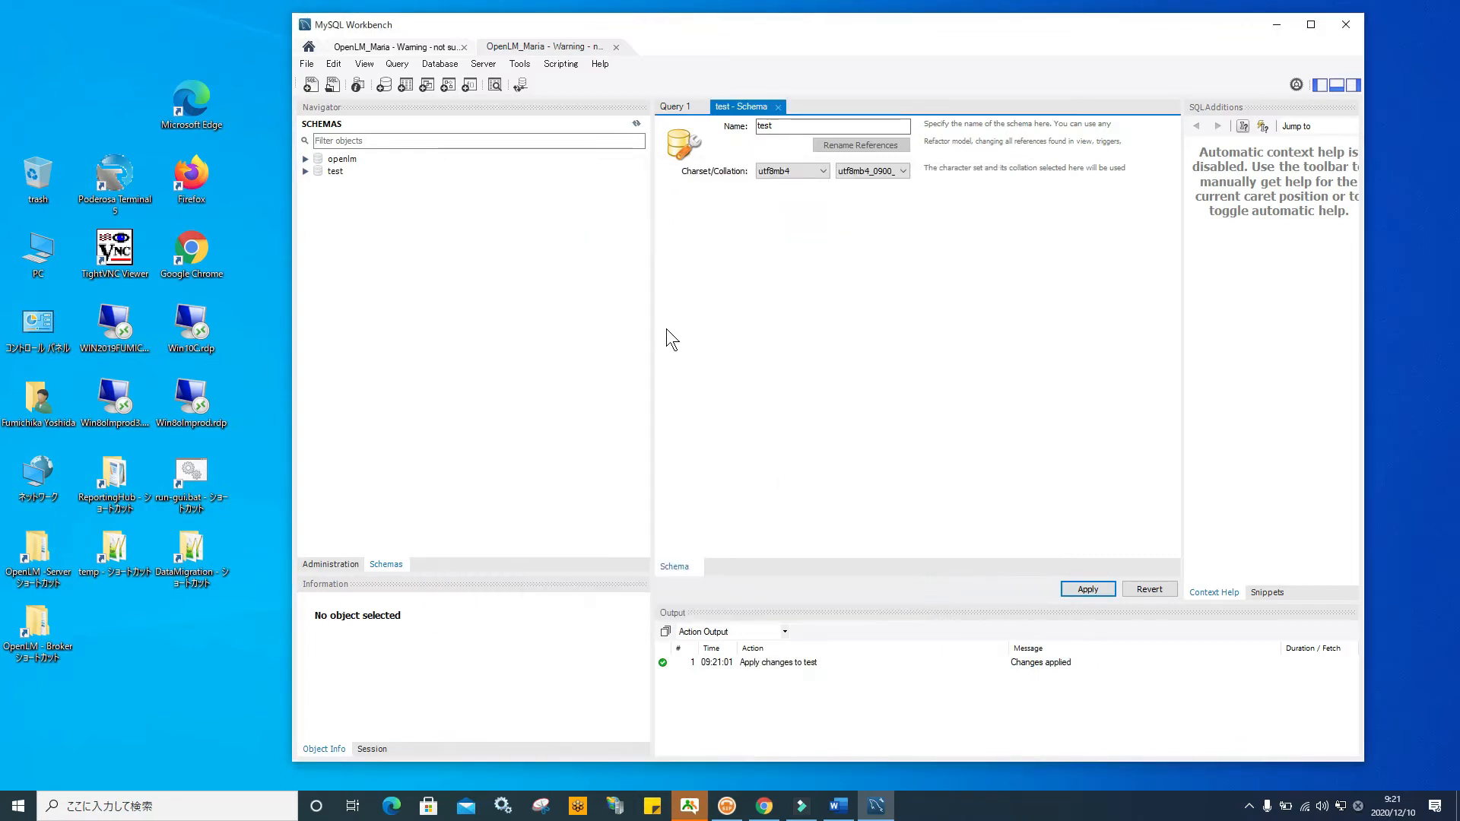
click(336, 170)
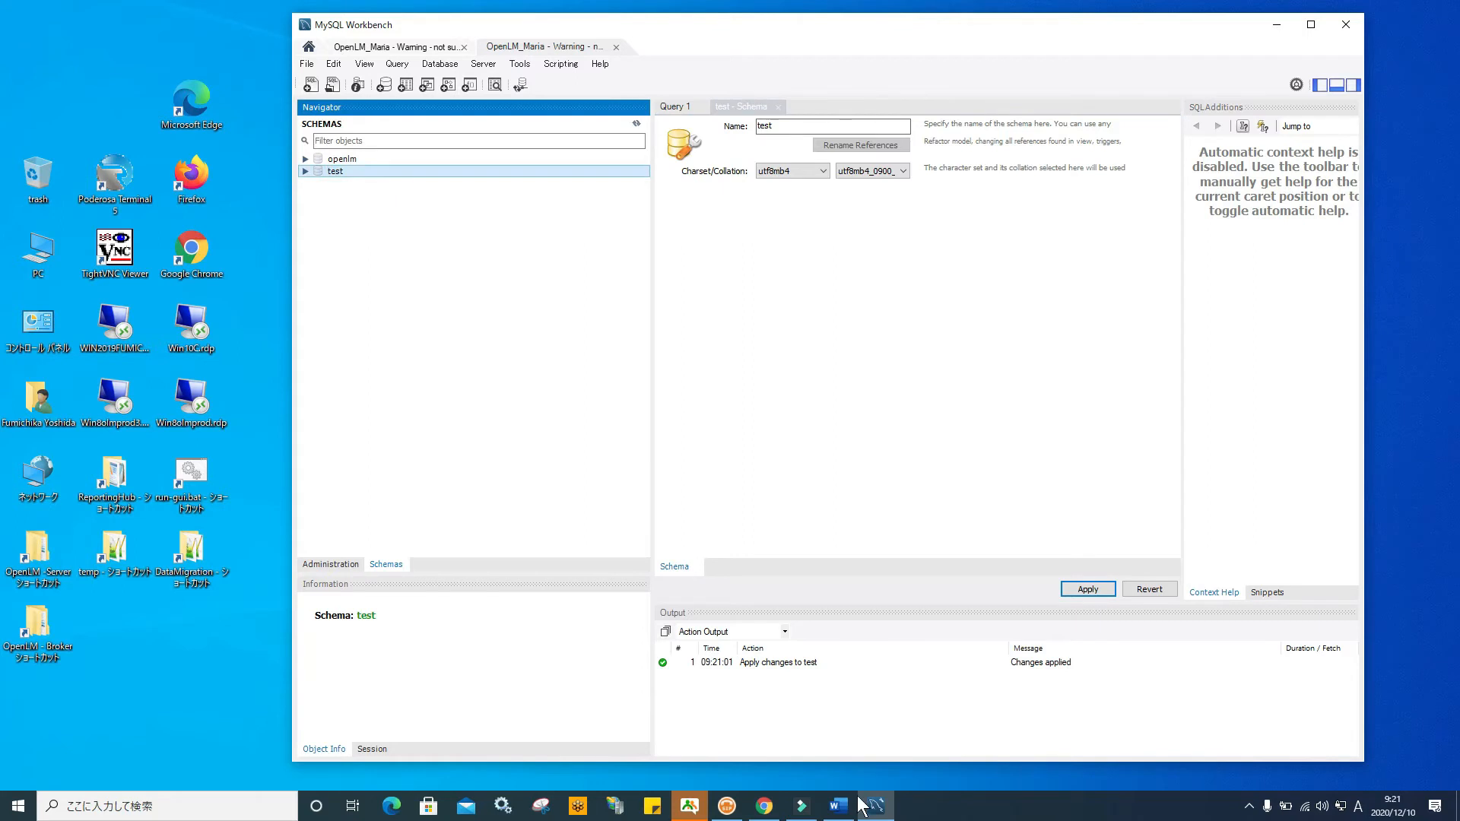
click(838, 805)
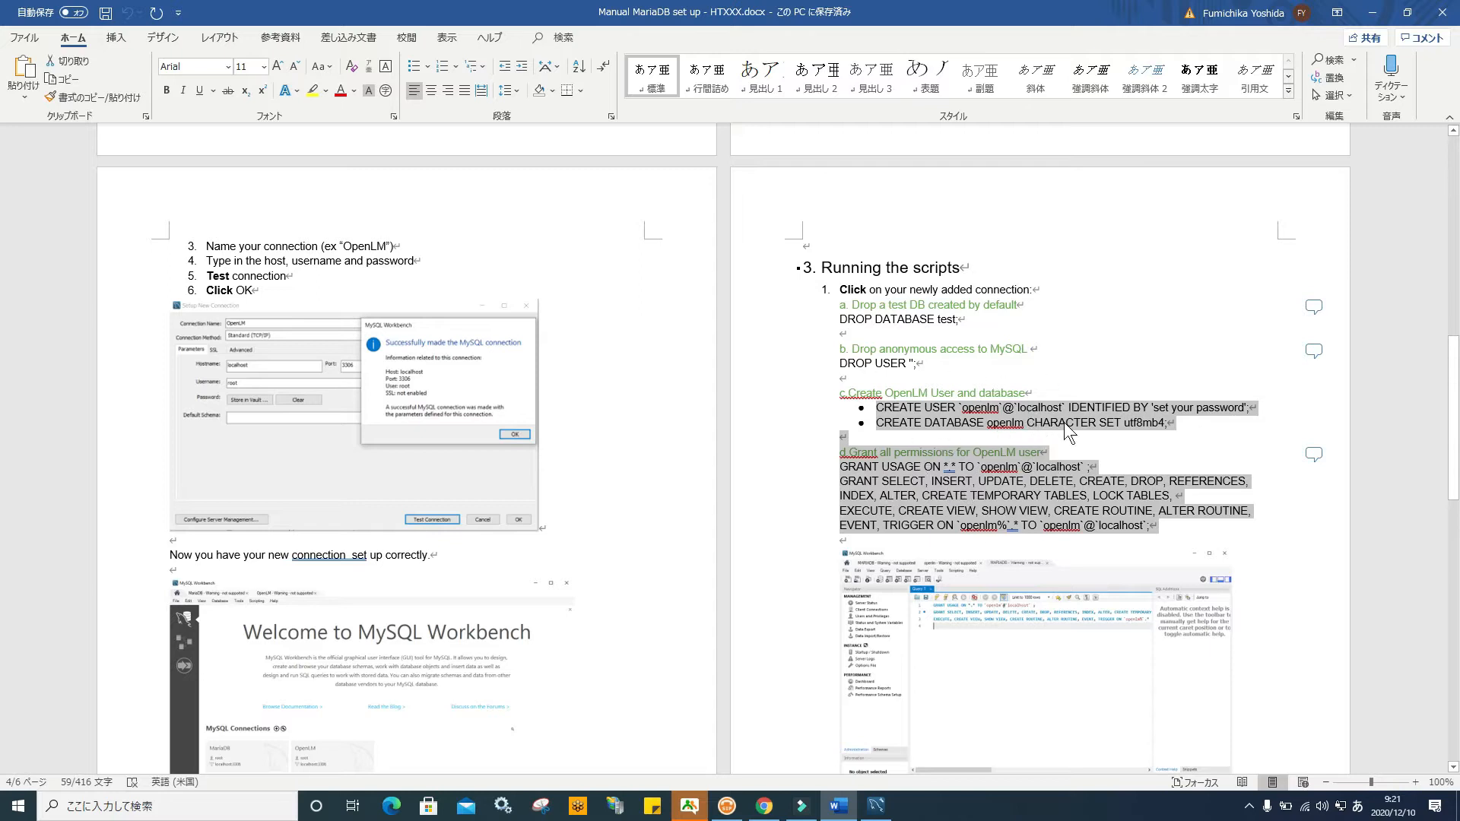
click(1372, 12)
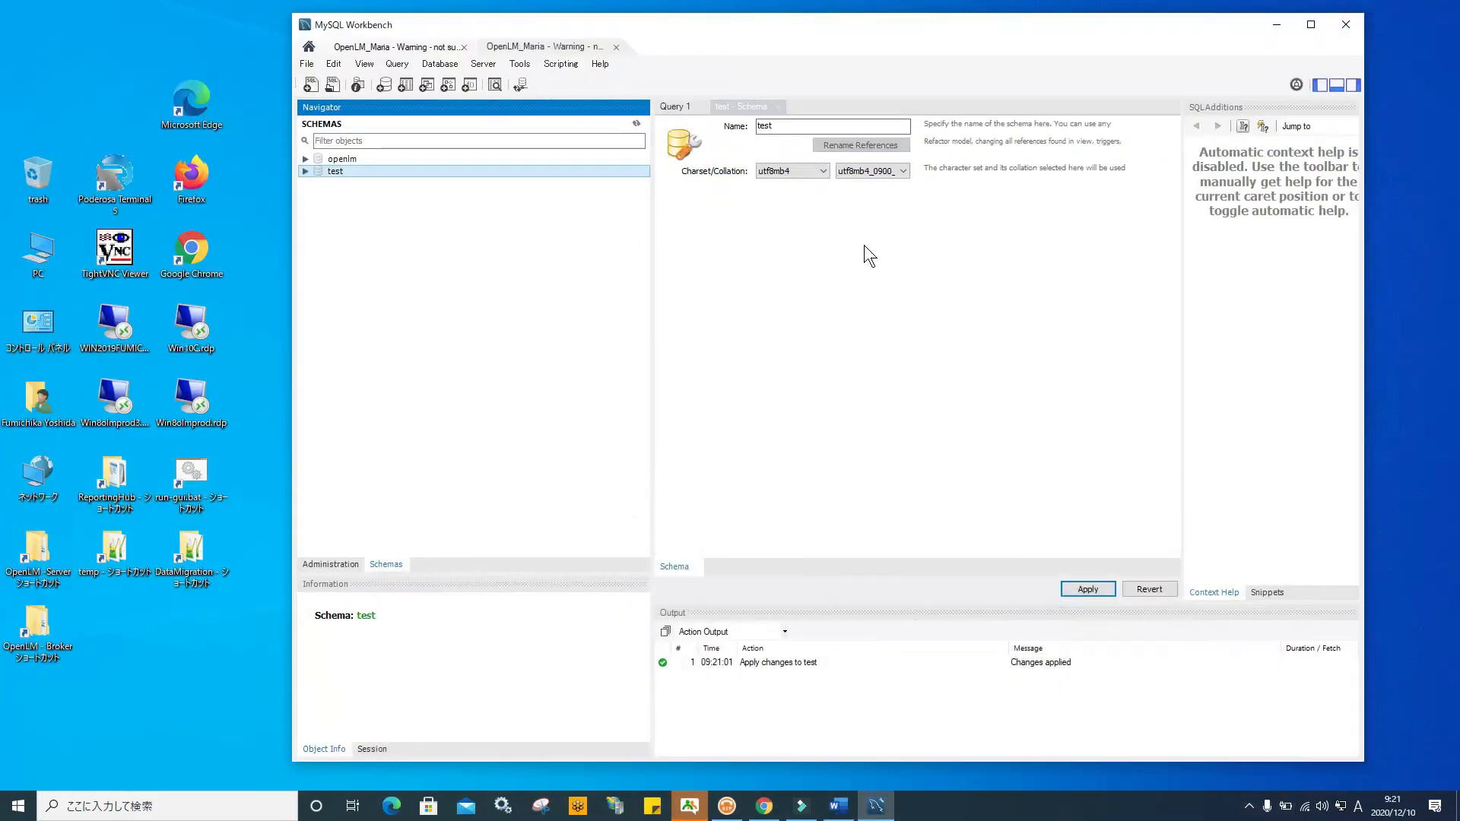
Expand the test schema in the Navigator and select its Tables group
click(305, 171)
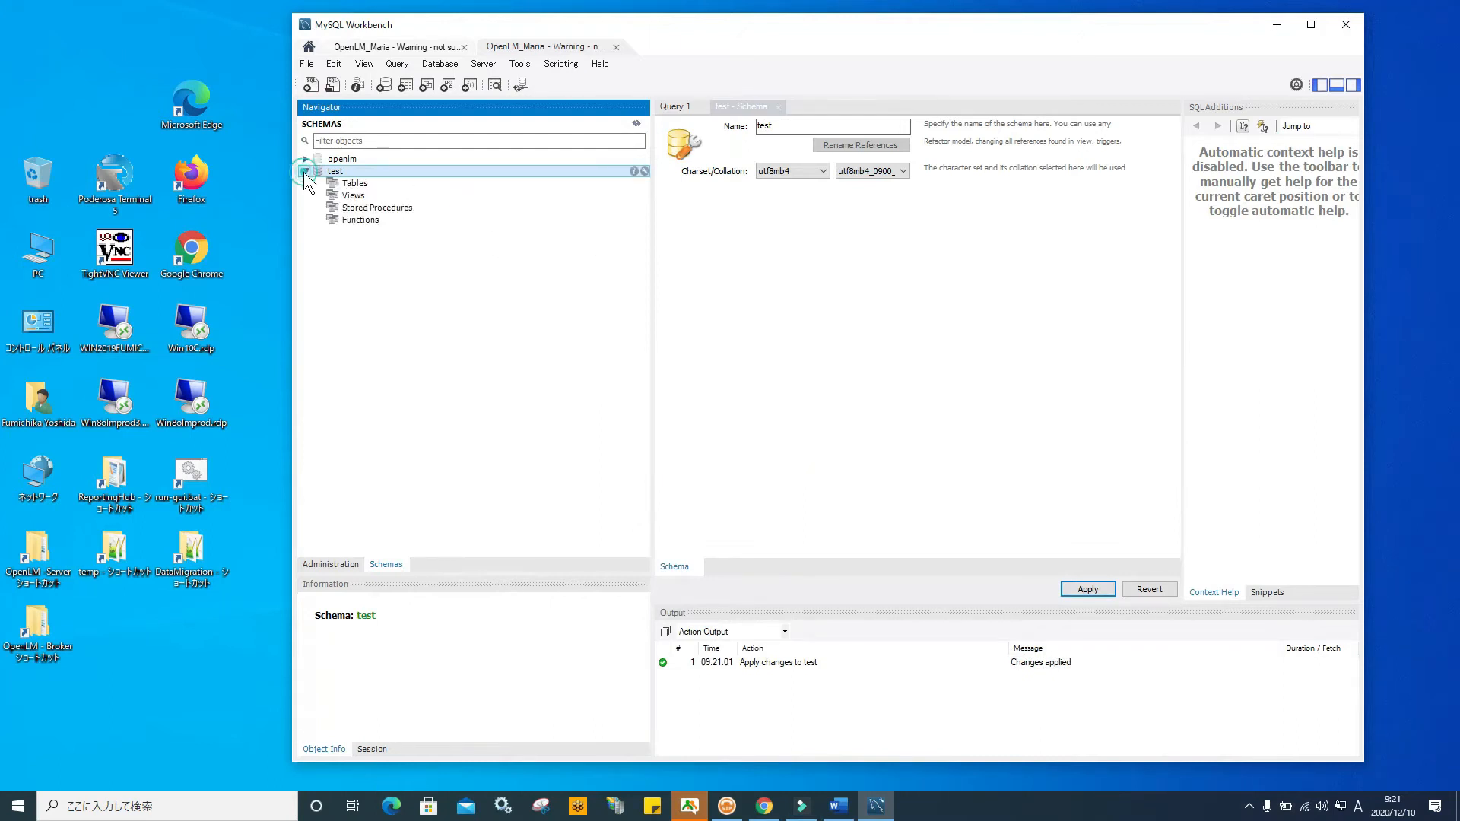
click(352, 185)
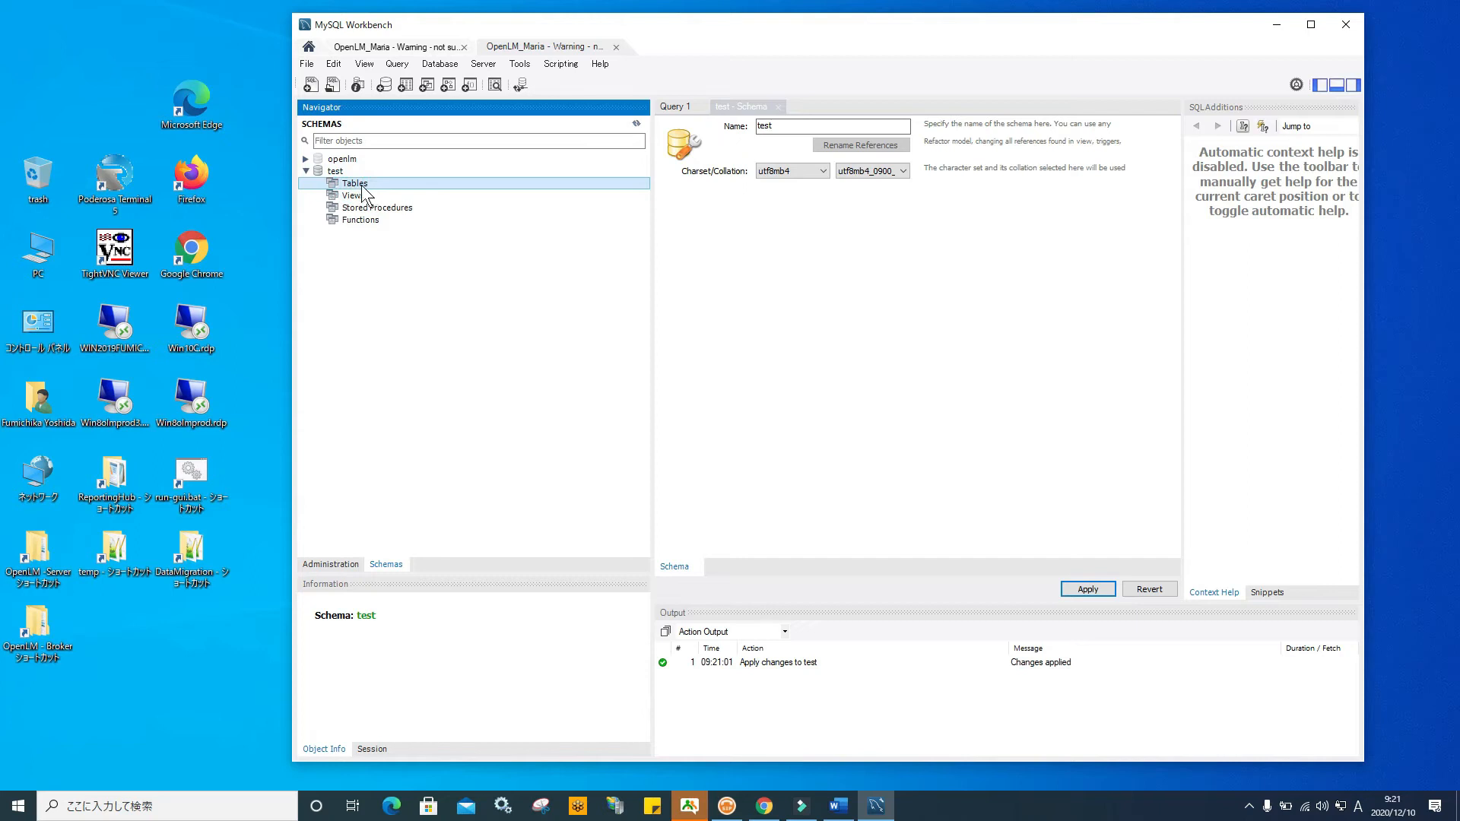
click(354, 185)
click(366, 183)
click(18, 805)
scroll(75, 596, down, 15)
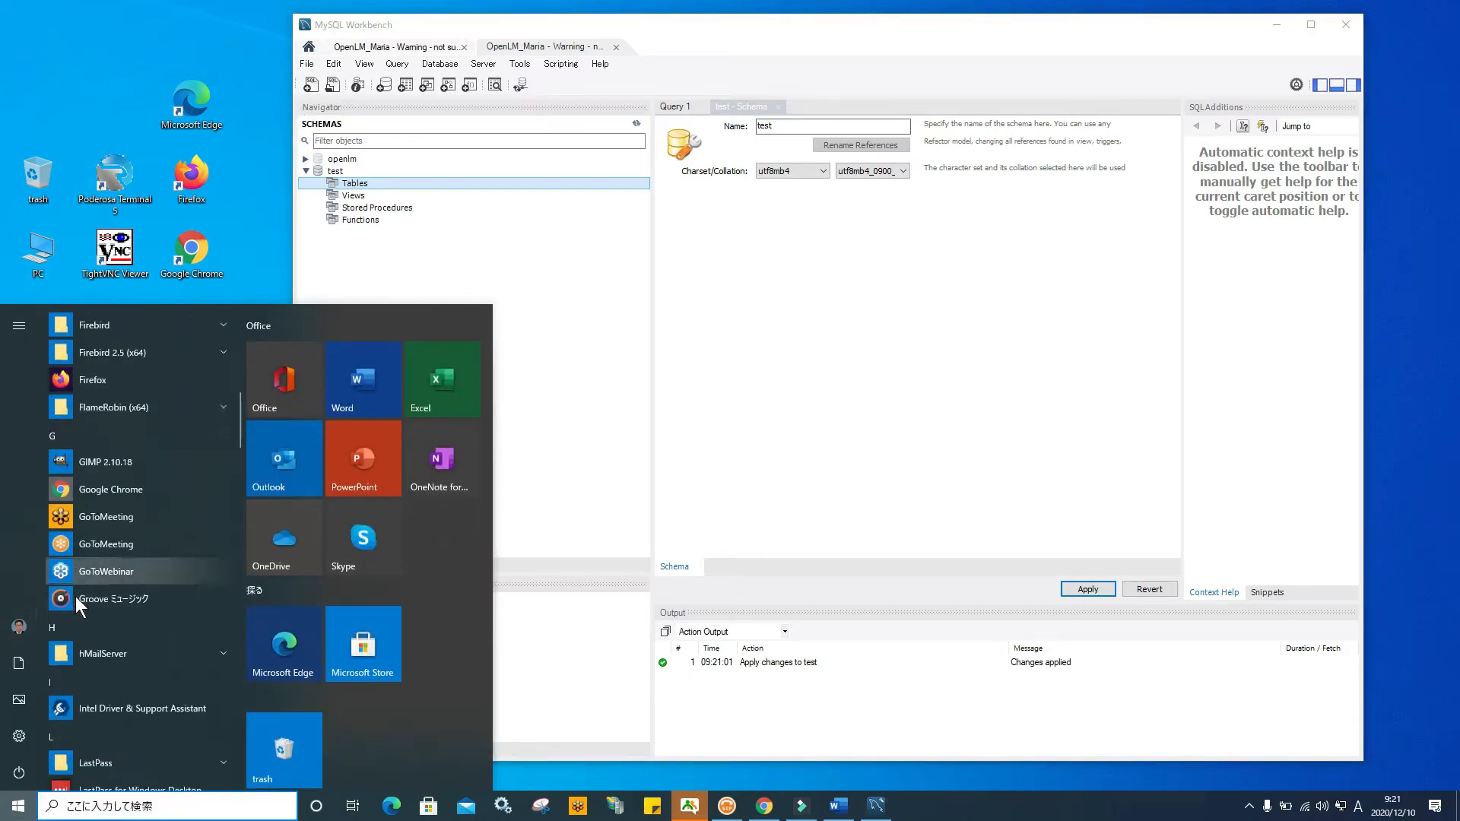
scroll(75, 596, down, 5)
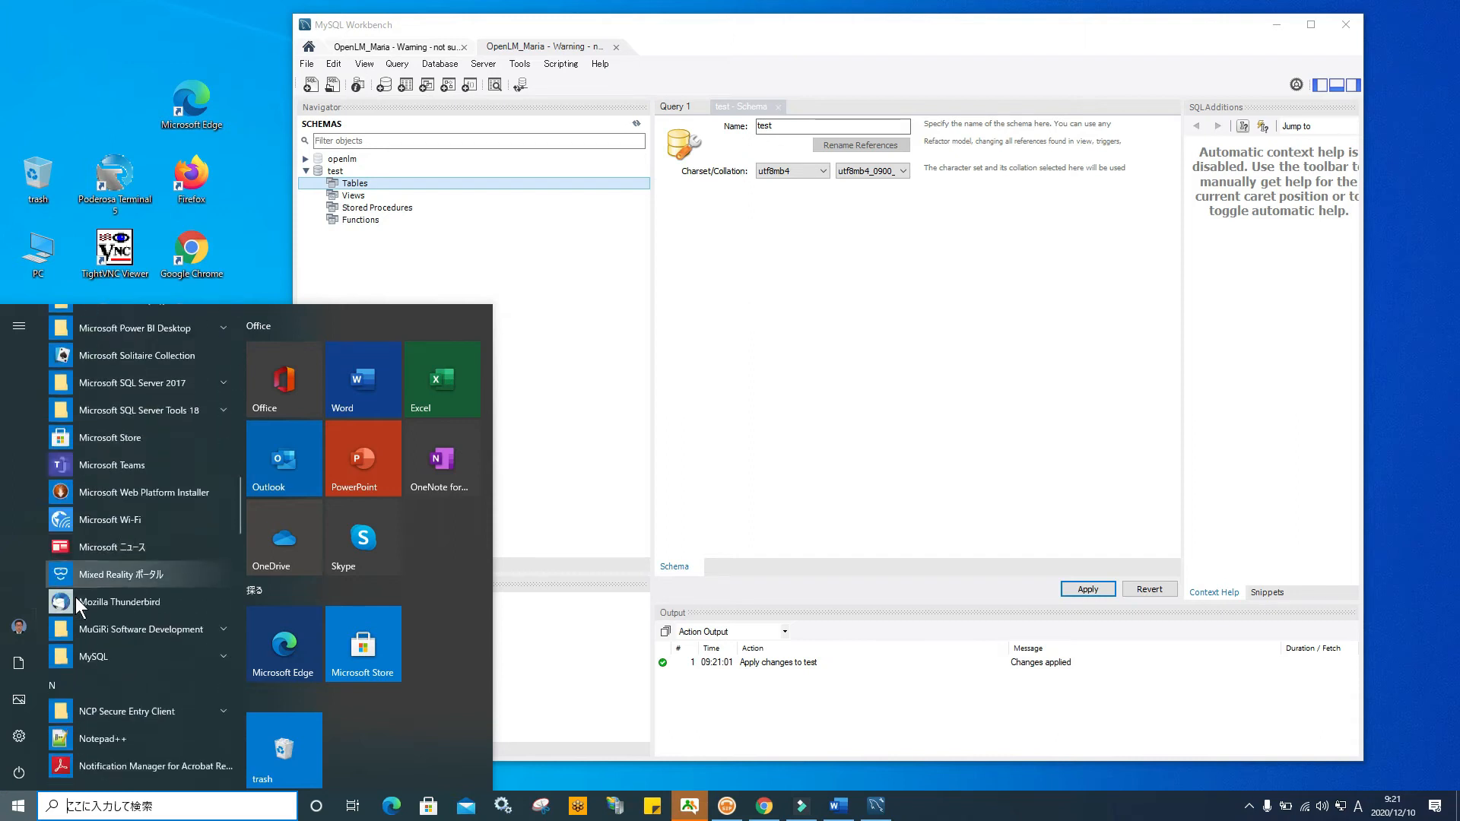
scroll(154, 622, down, 5)
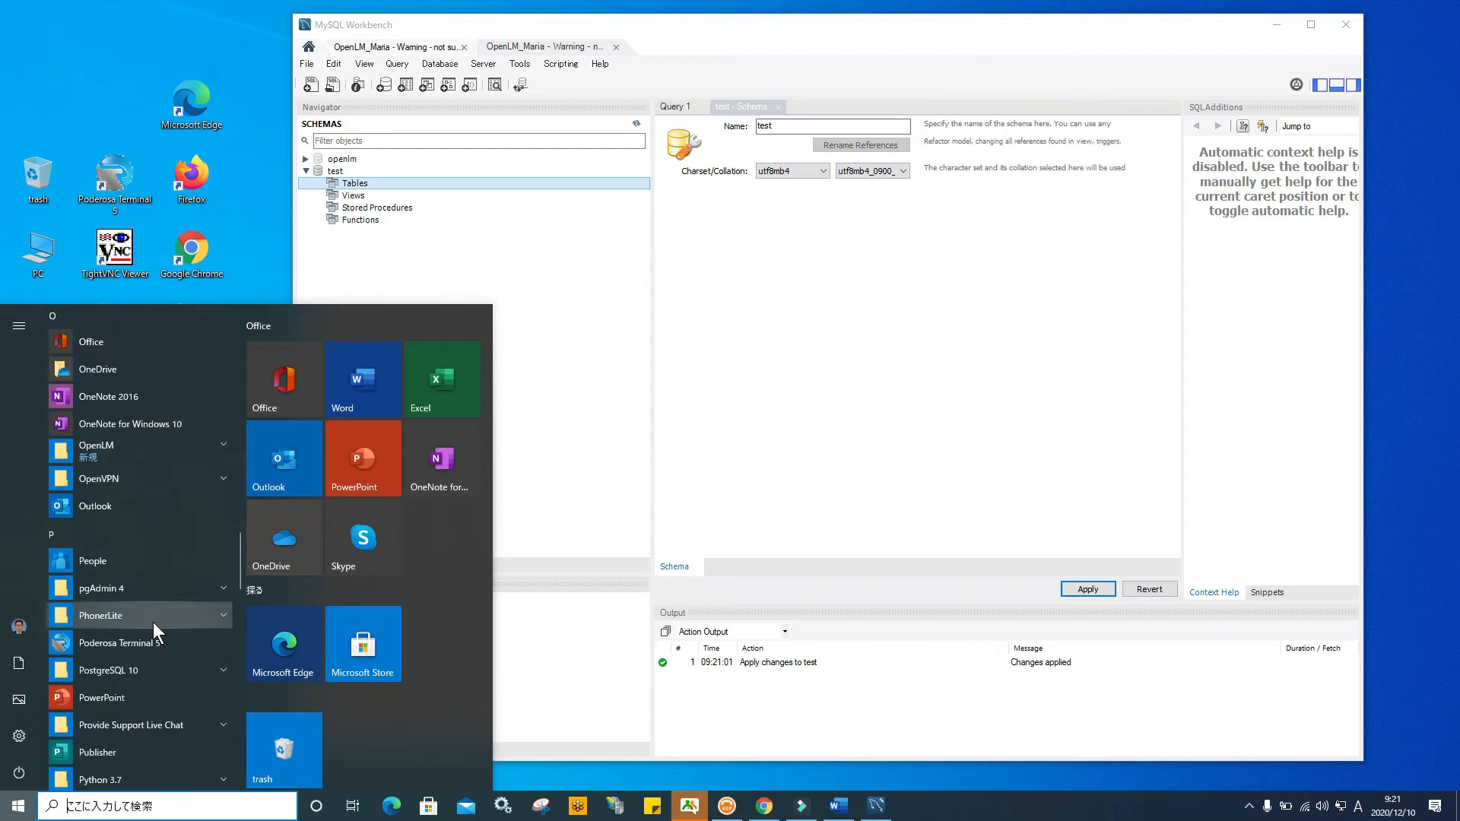
click(216, 454)
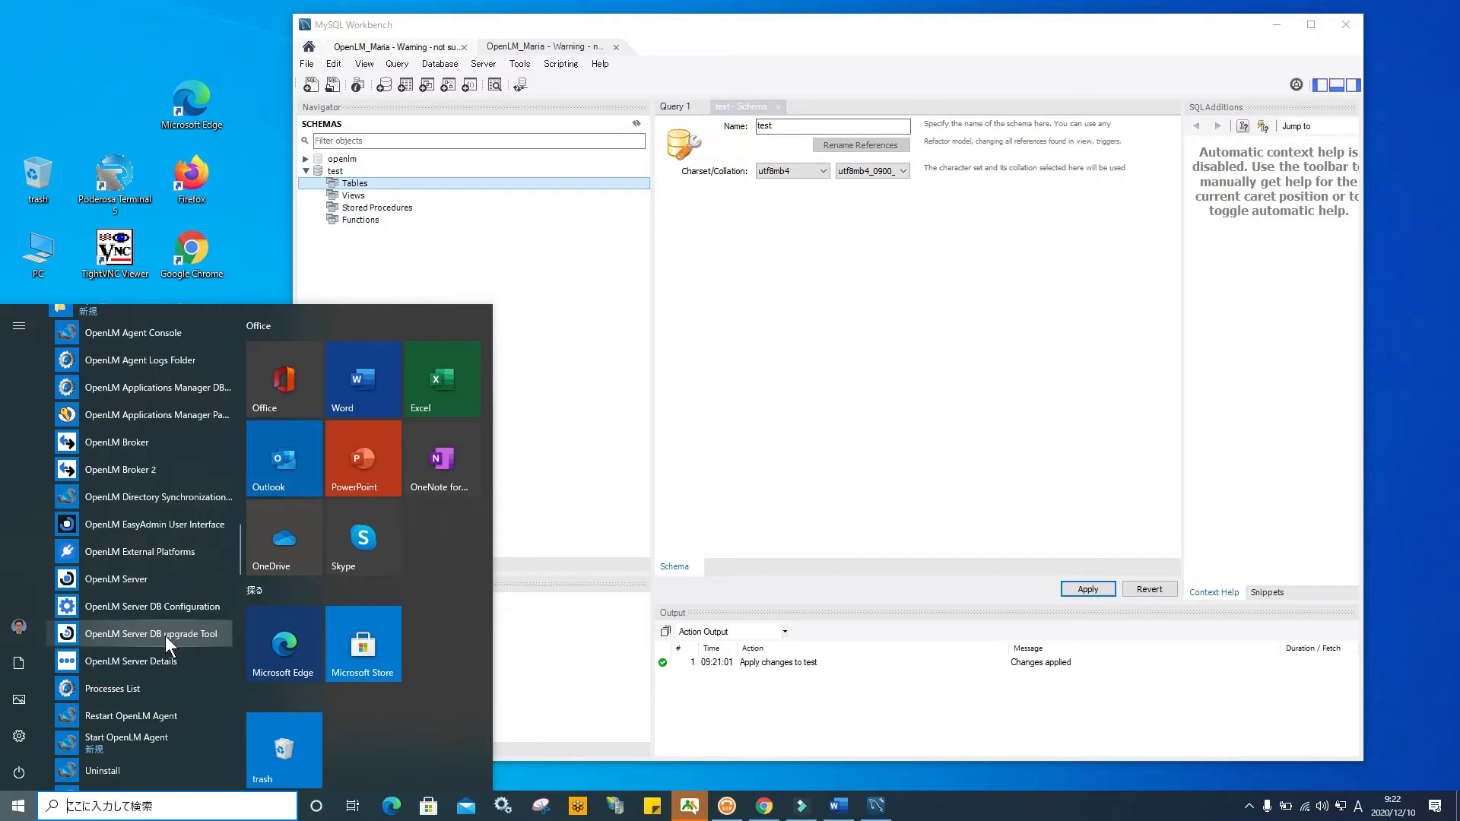
scroll(162, 659, down, 1)
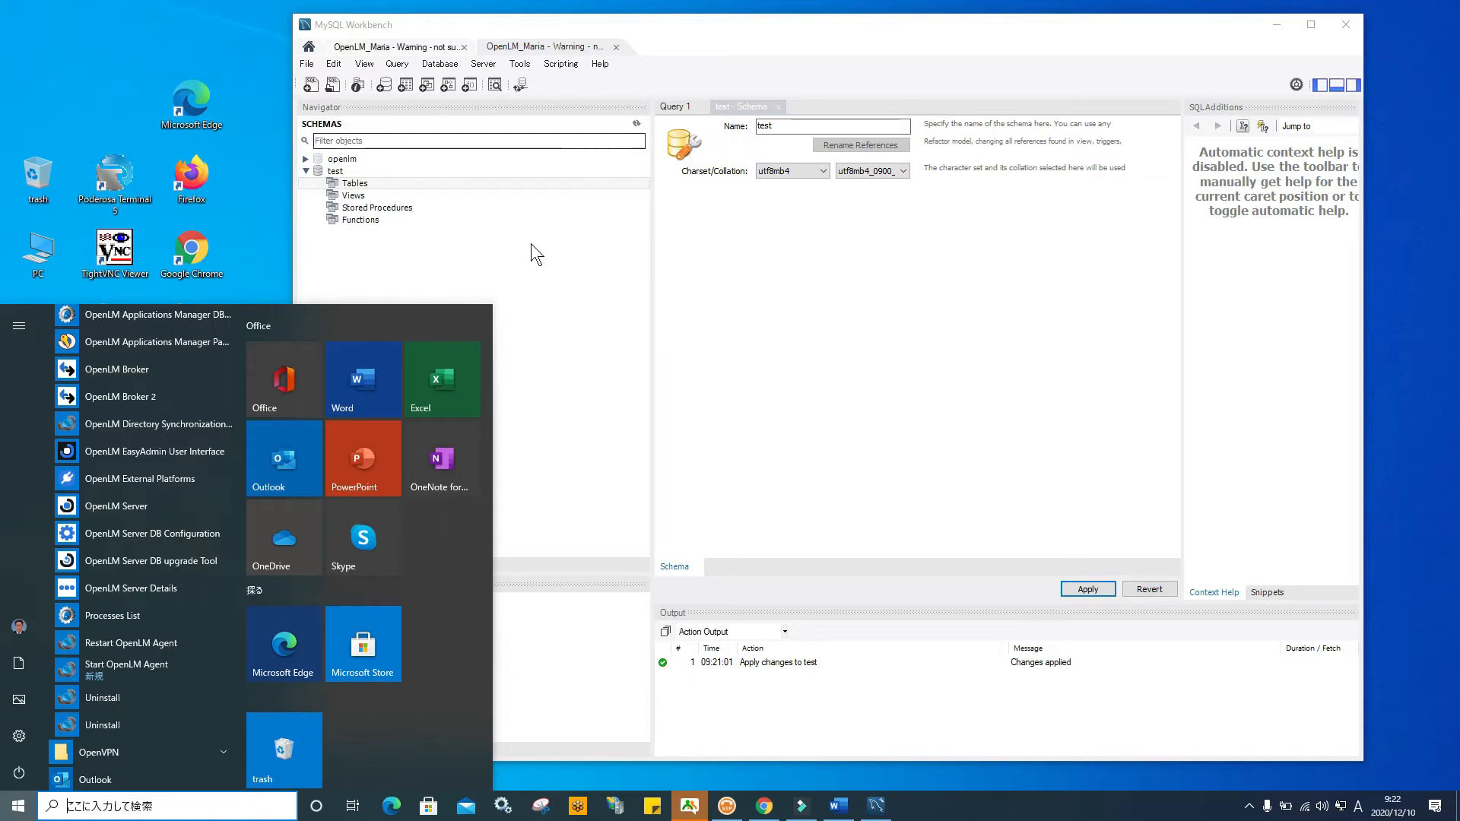
click(508, 230)
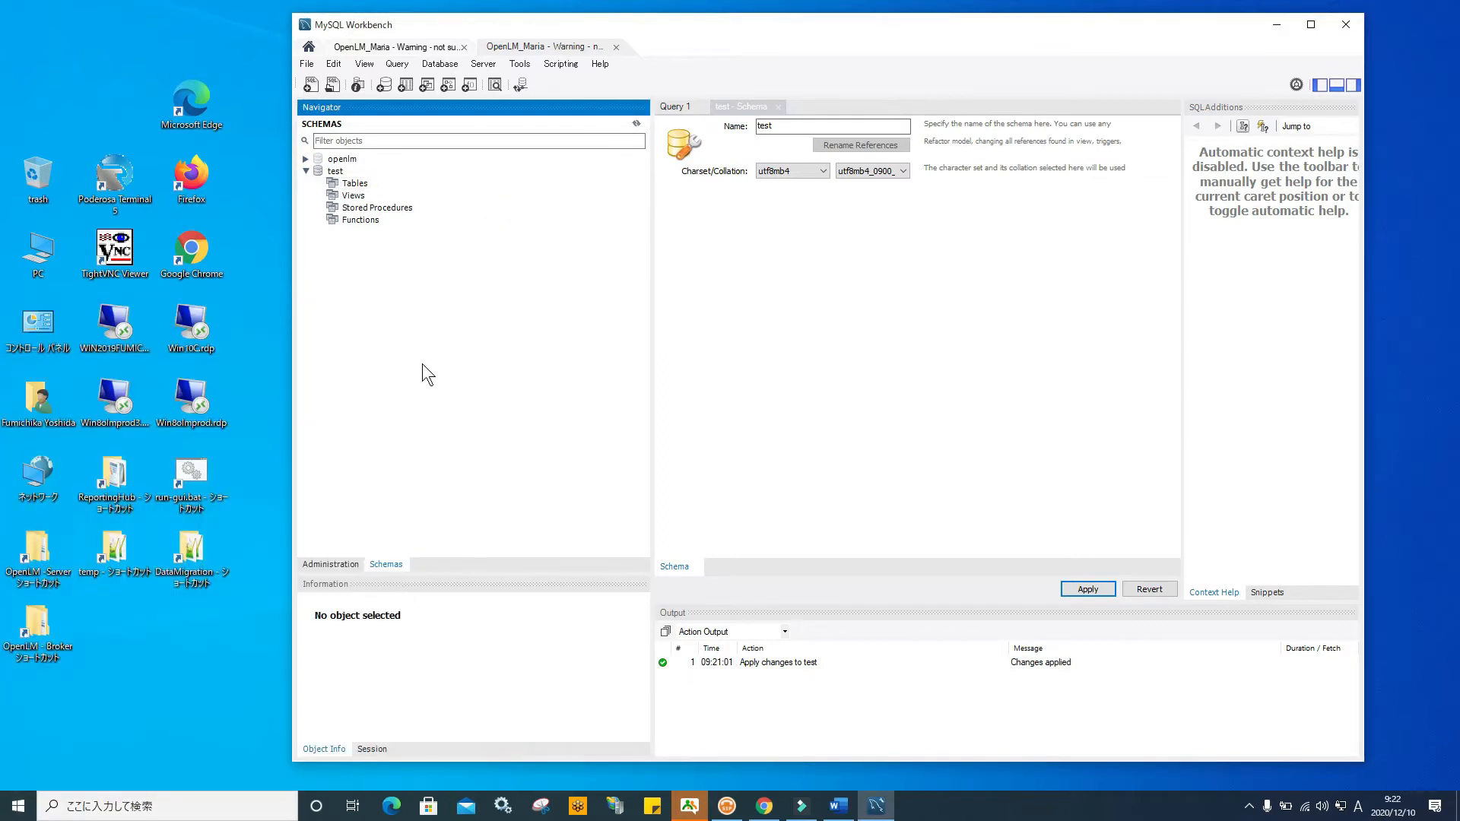
Launch run-gui.bat, look through the DataMigration folder, relaunch run-gui.bat and close the folder
click(193, 478)
double_click(192, 477)
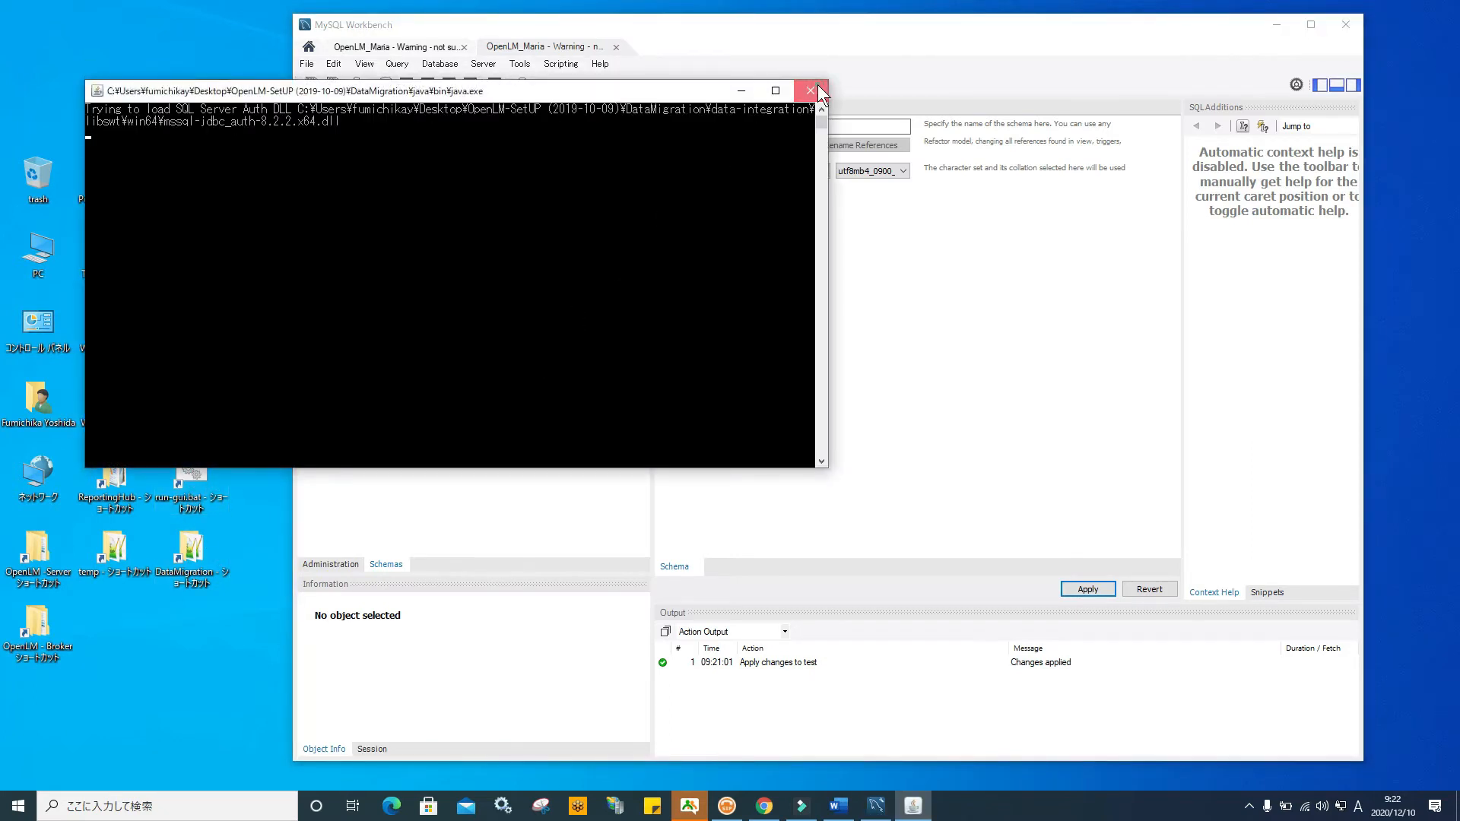
click(810, 90)
click(190, 559)
double_click(190, 559)
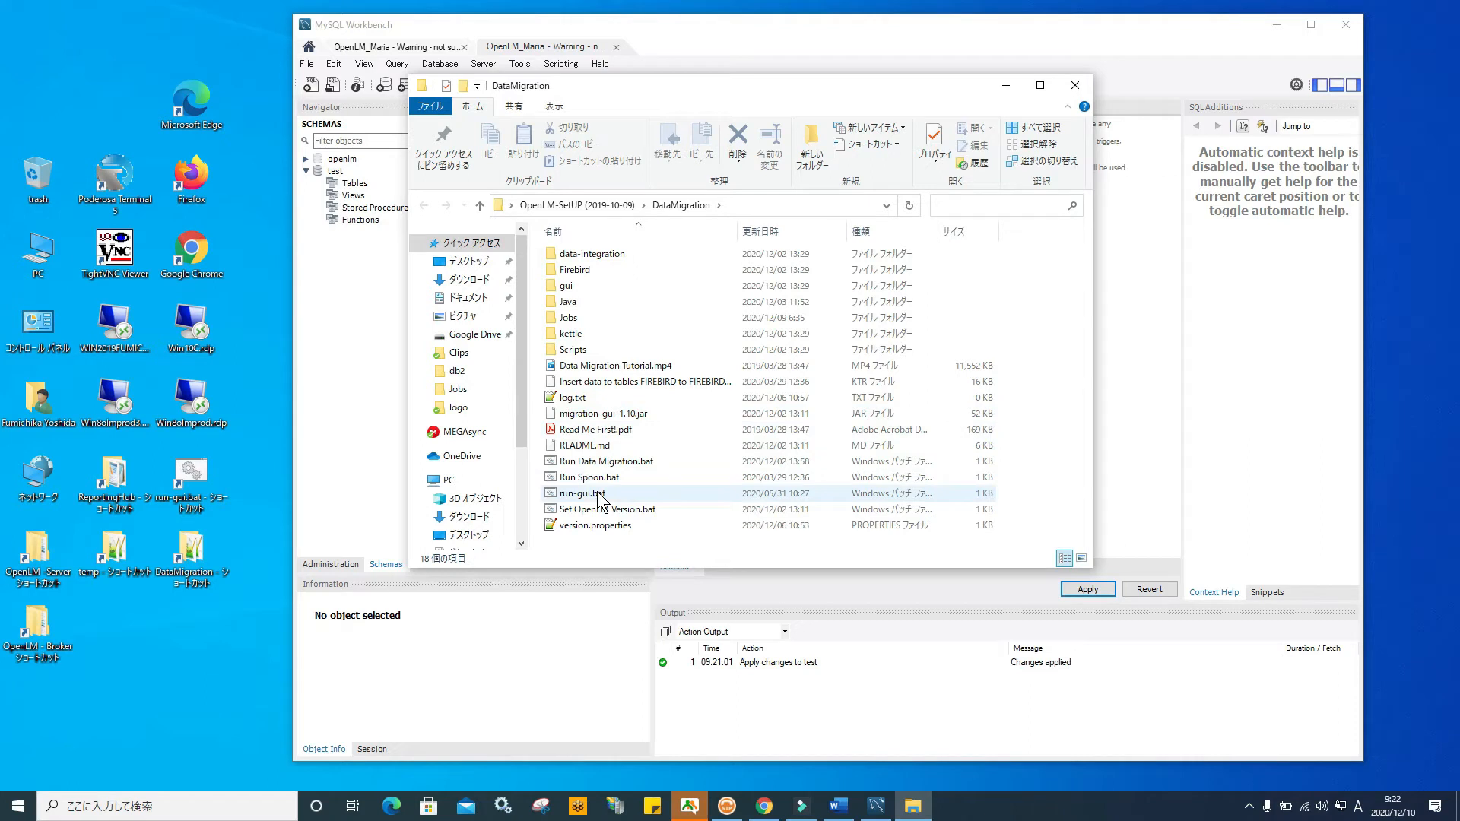
click(190, 477)
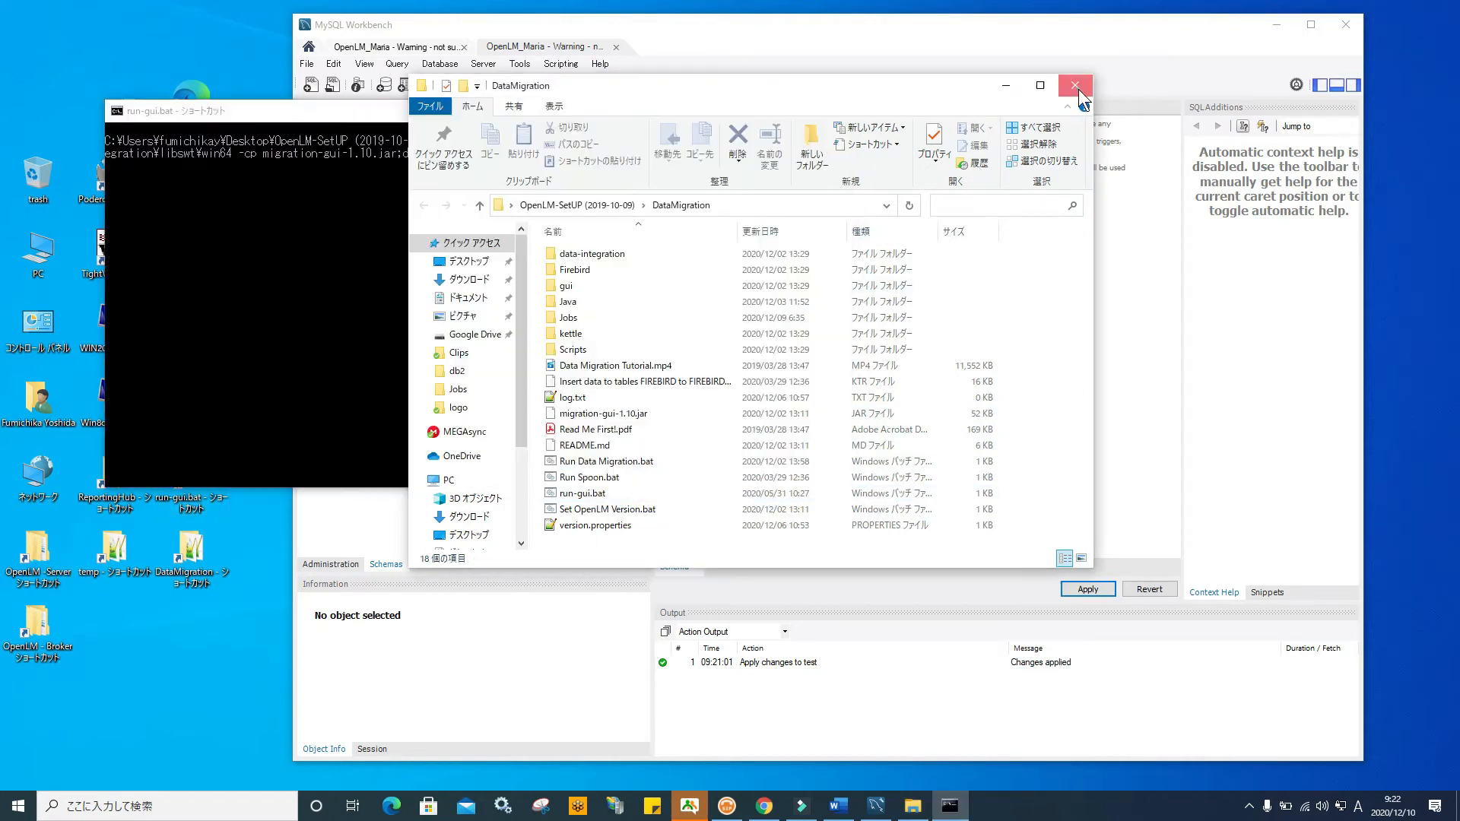
click(1074, 85)
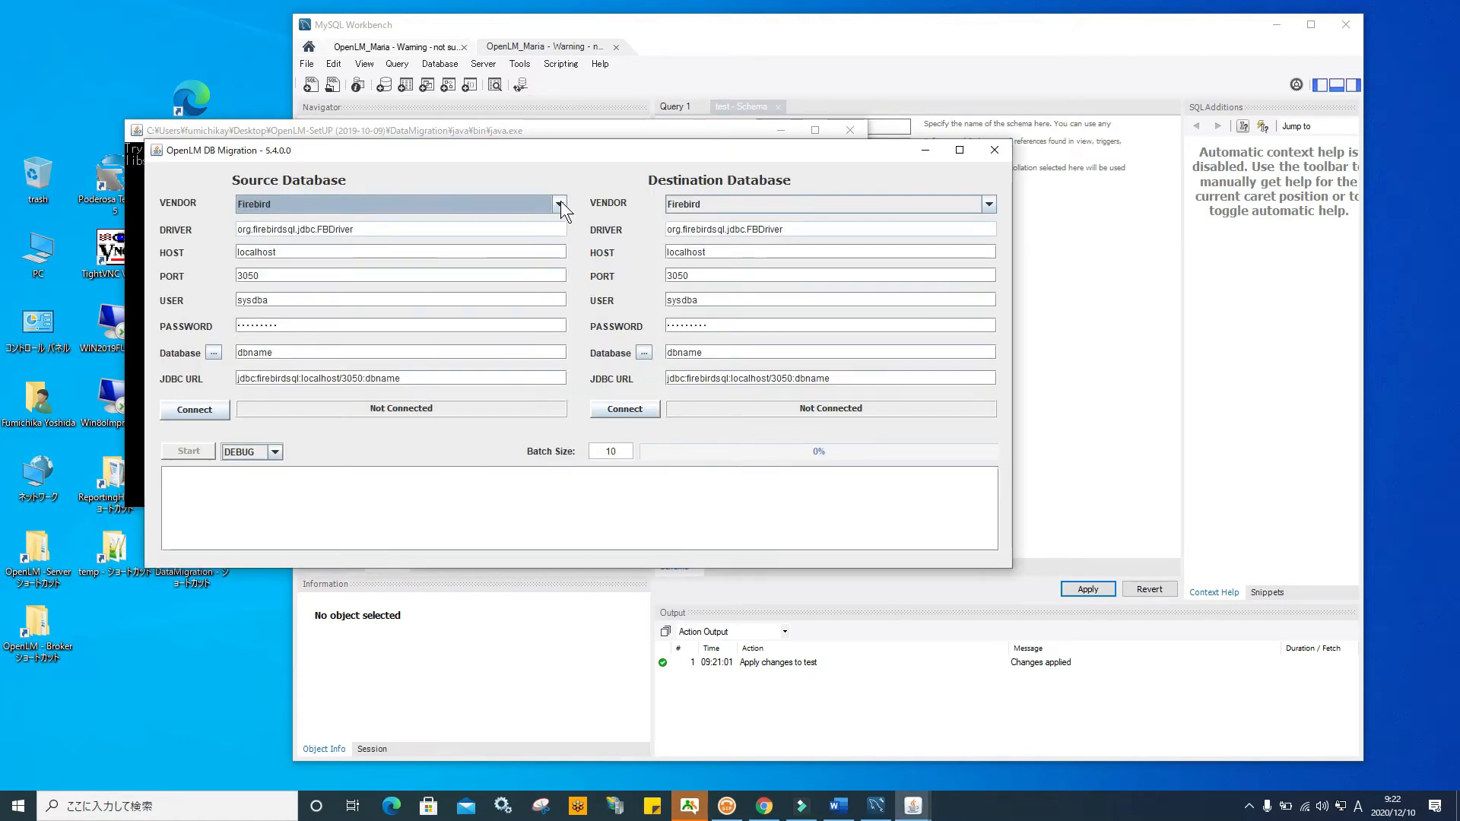
Choose OPENLM_DB.FDB from OpenLM Server\db2 as the Firebird source database file
click(212, 354)
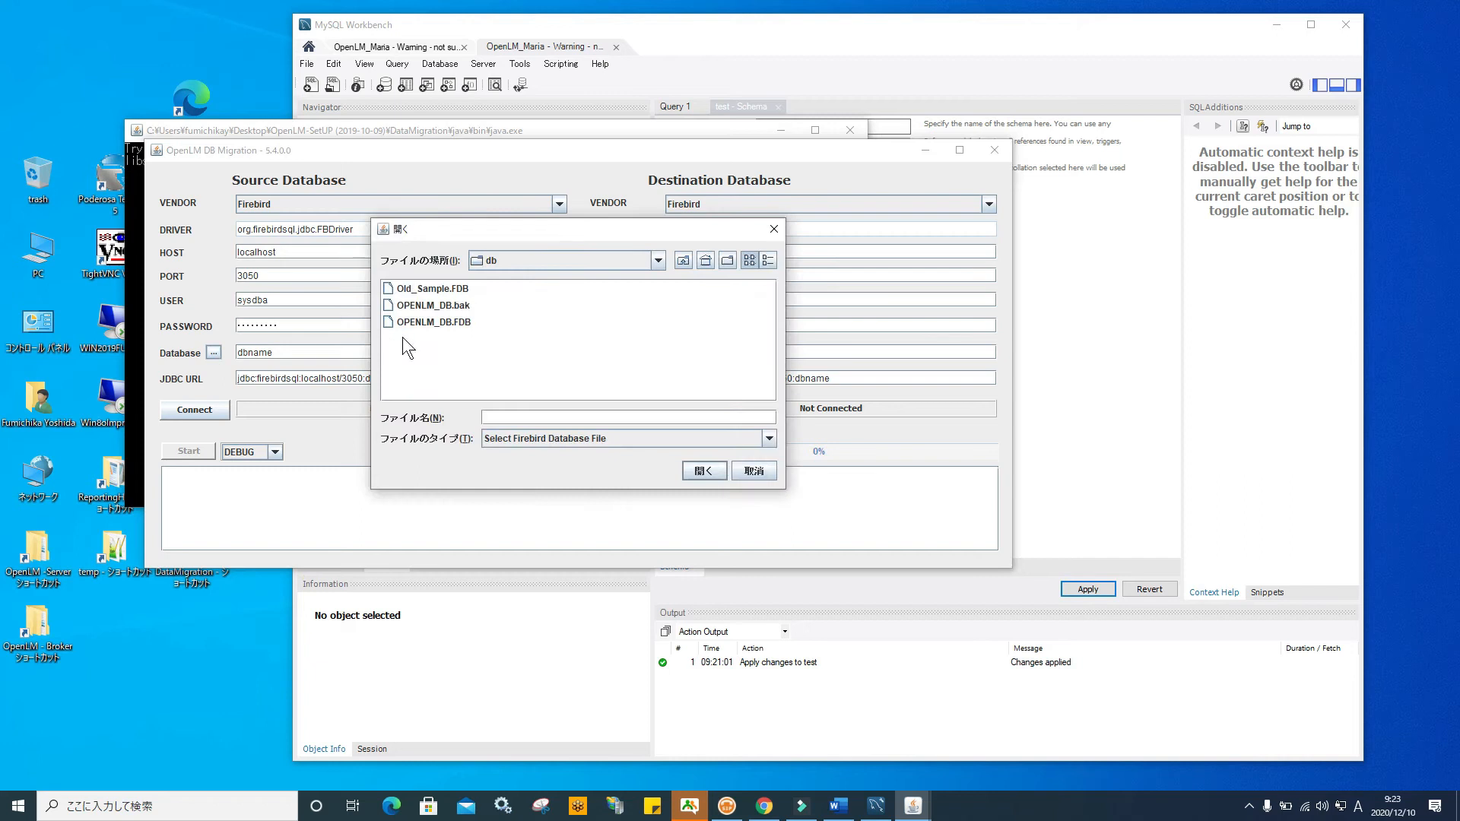
click(665, 259)
scroll(656, 281, up, 2)
click(568, 309)
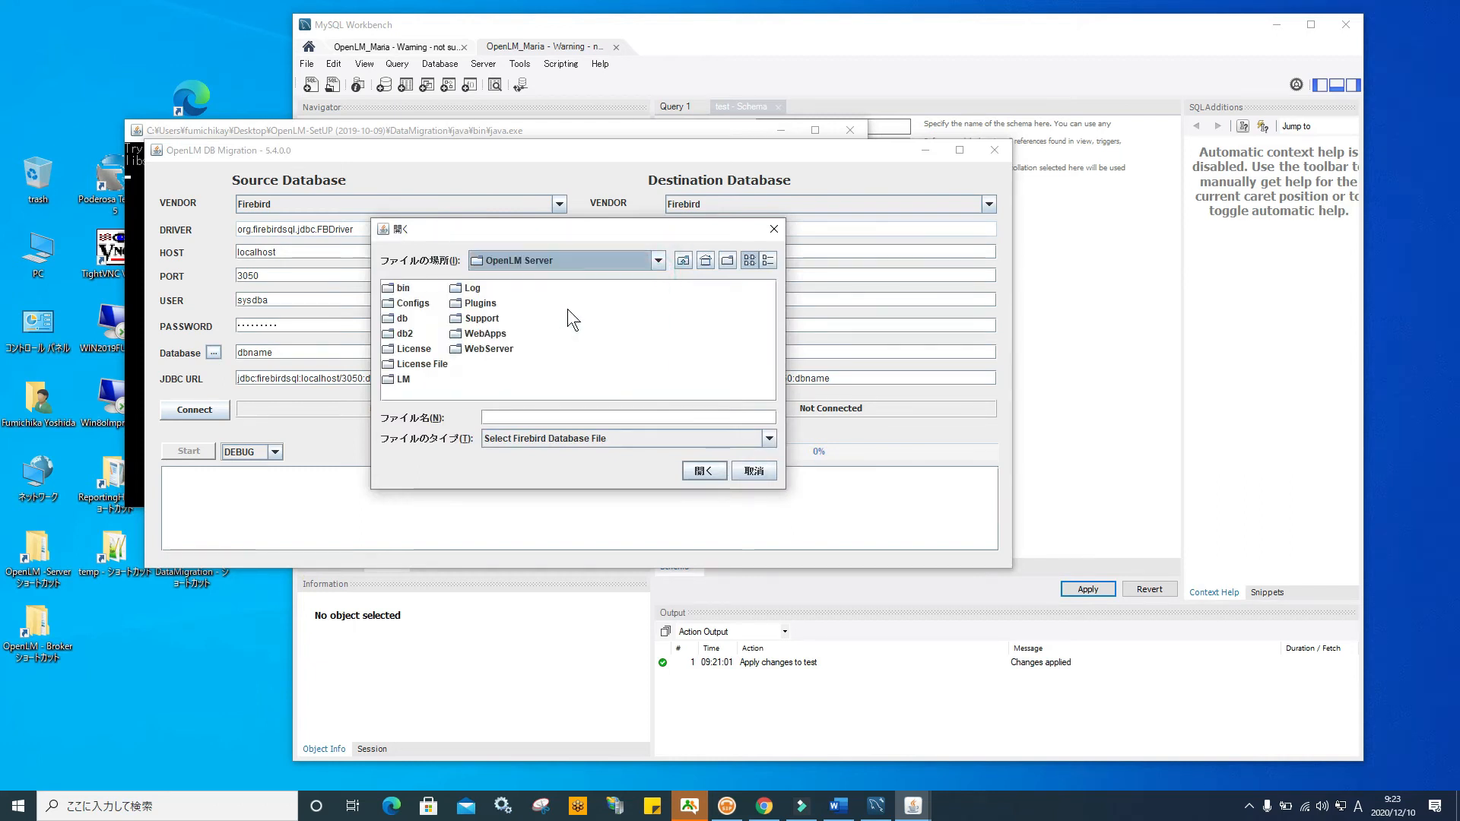
click(401, 318)
click(404, 334)
click(405, 335)
click(425, 289)
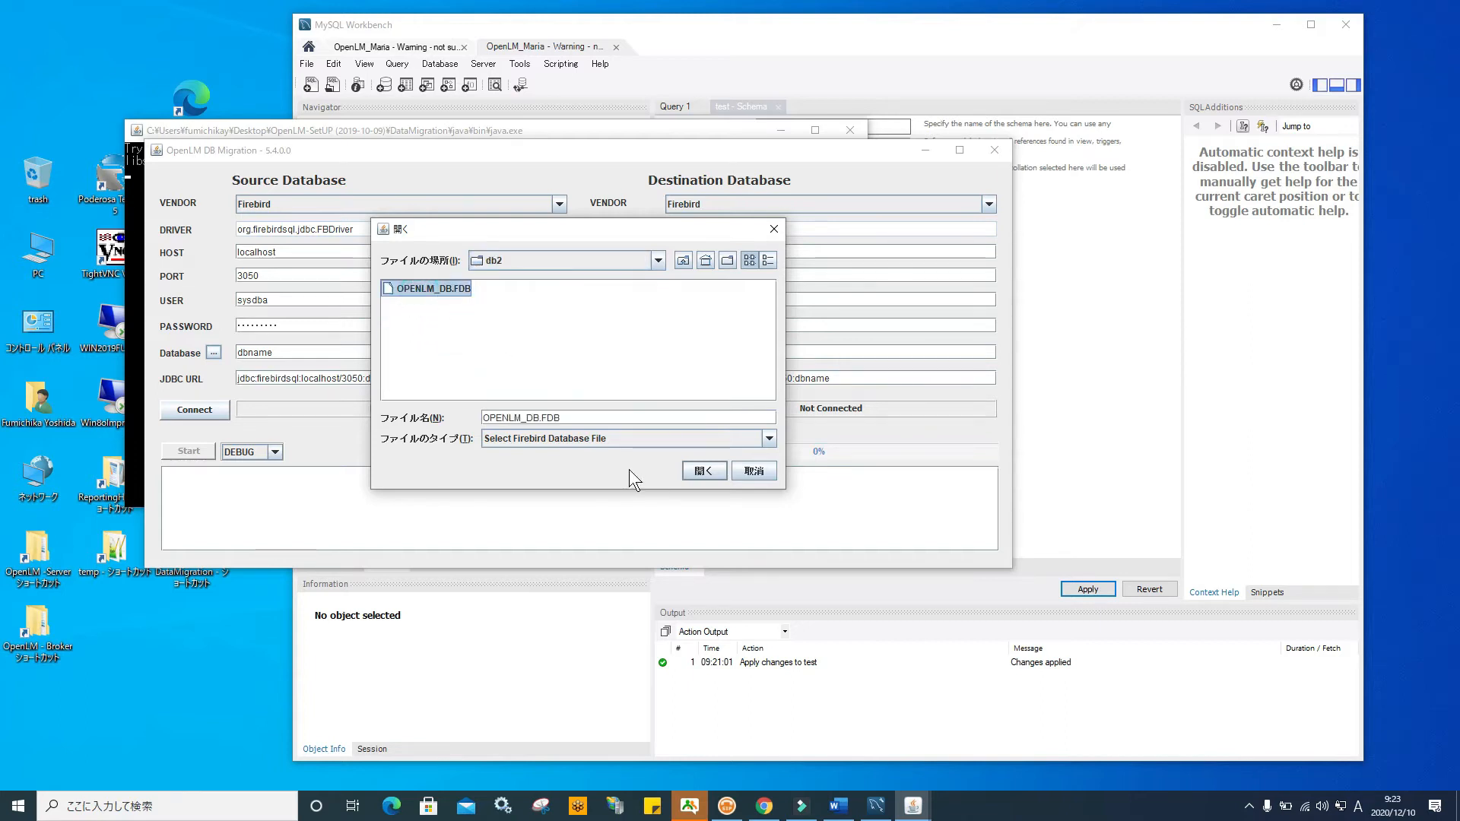
click(701, 471)
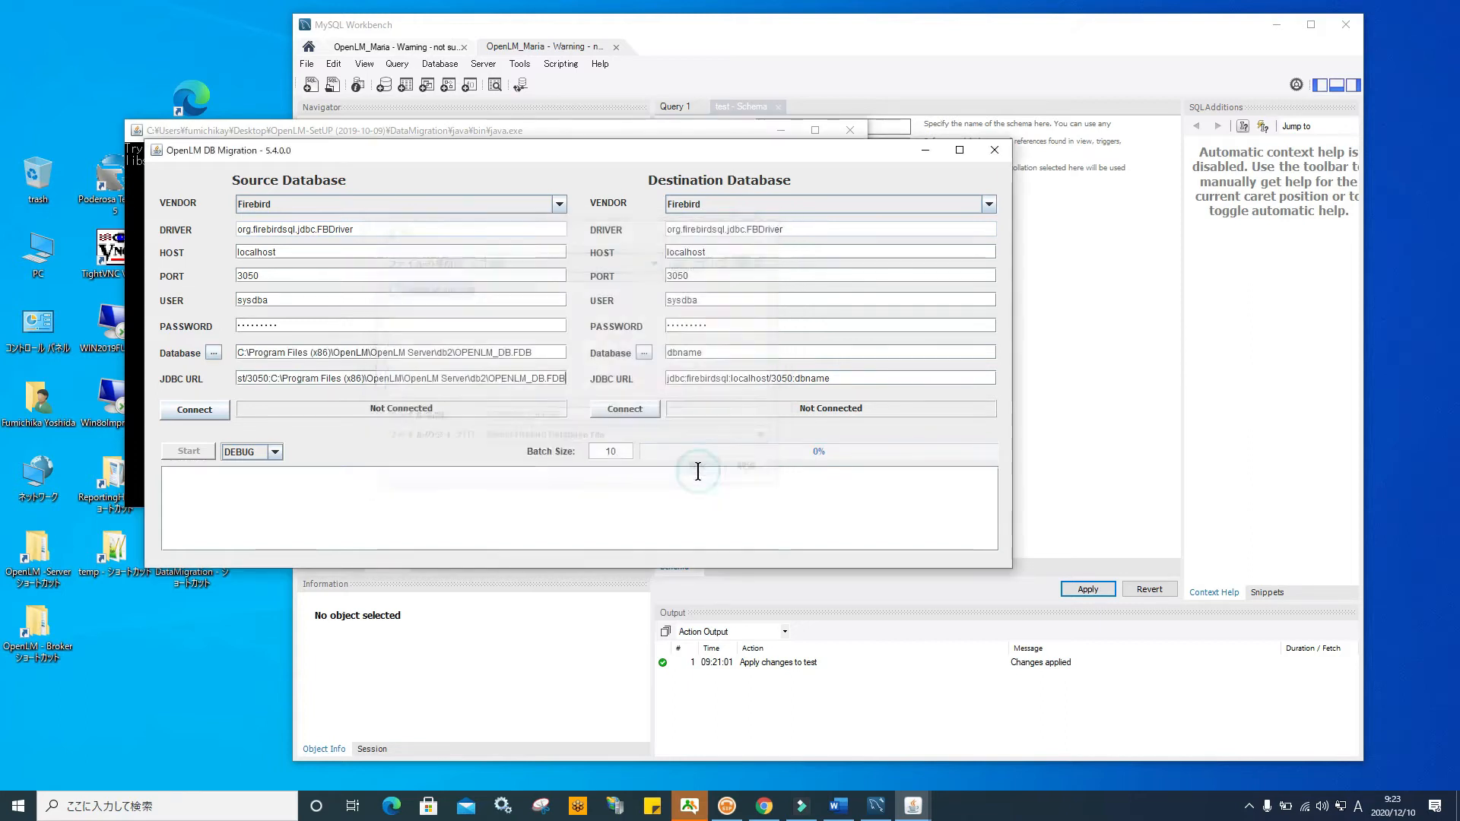
Set the source user to sysdba and connect to the Firebird database
double_click(271, 300)
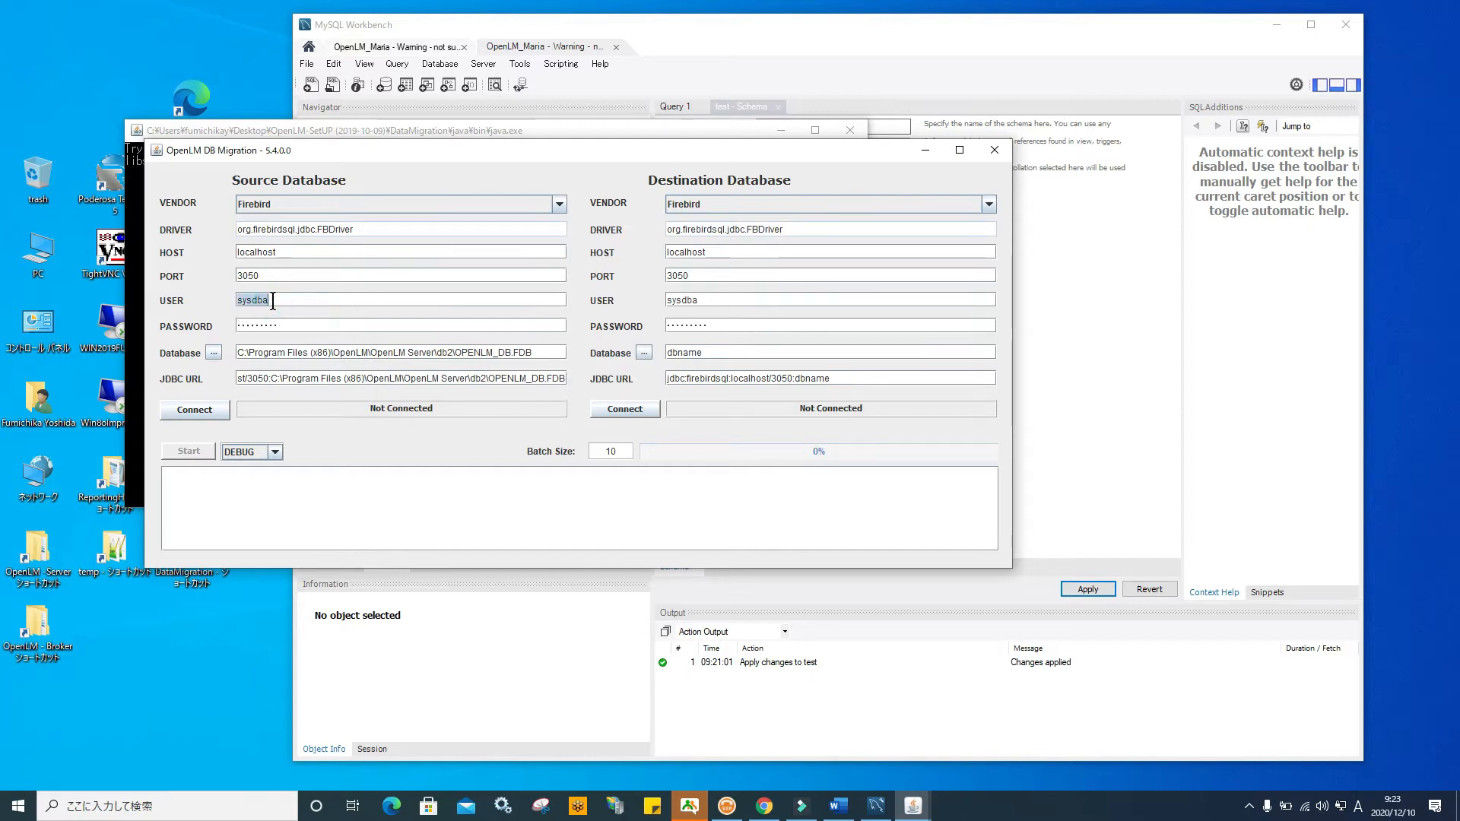
double_click(286, 325)
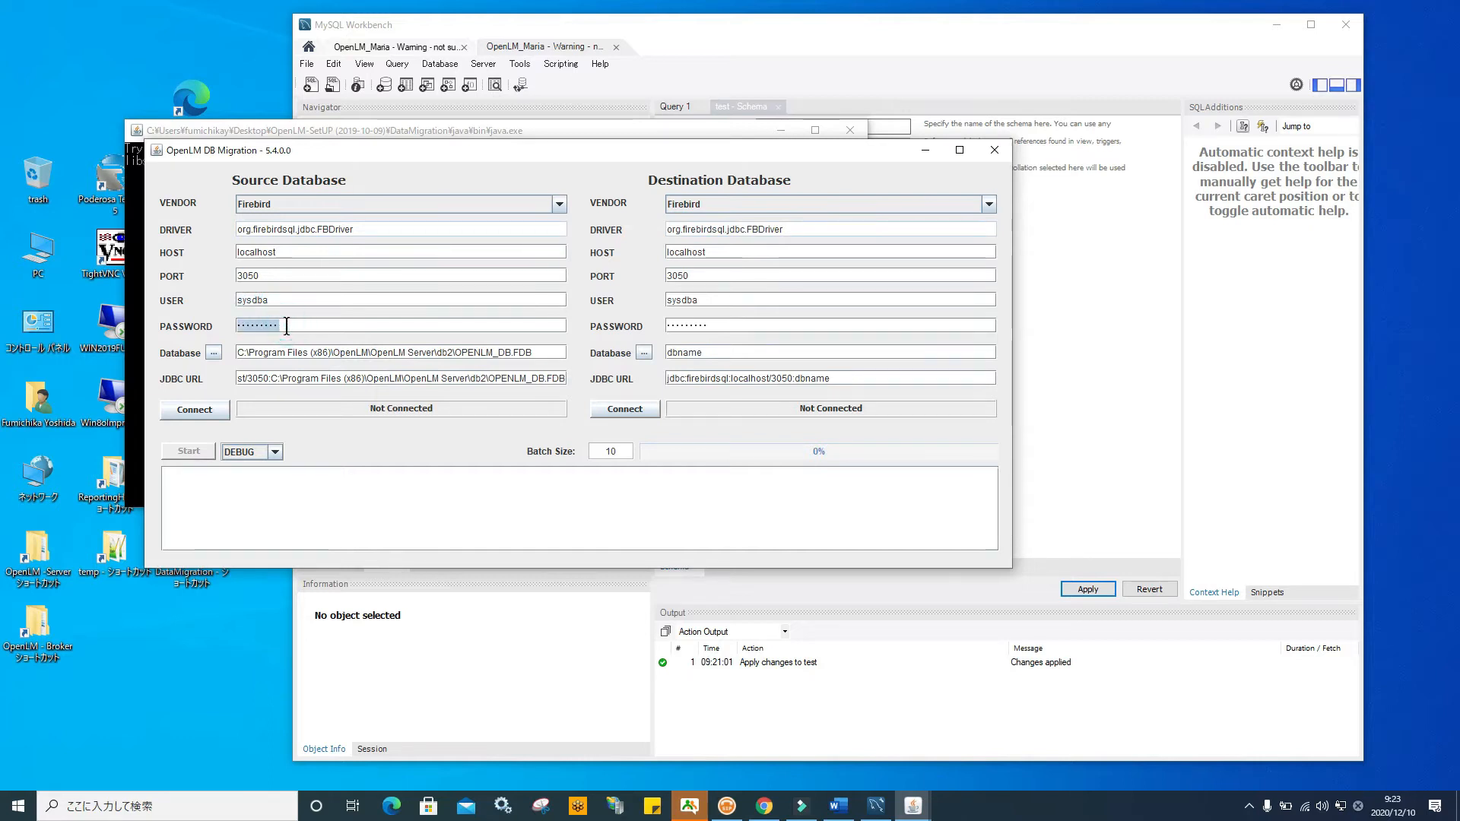
double_click(284, 300)
key(BackSpace)
text(masterkey)
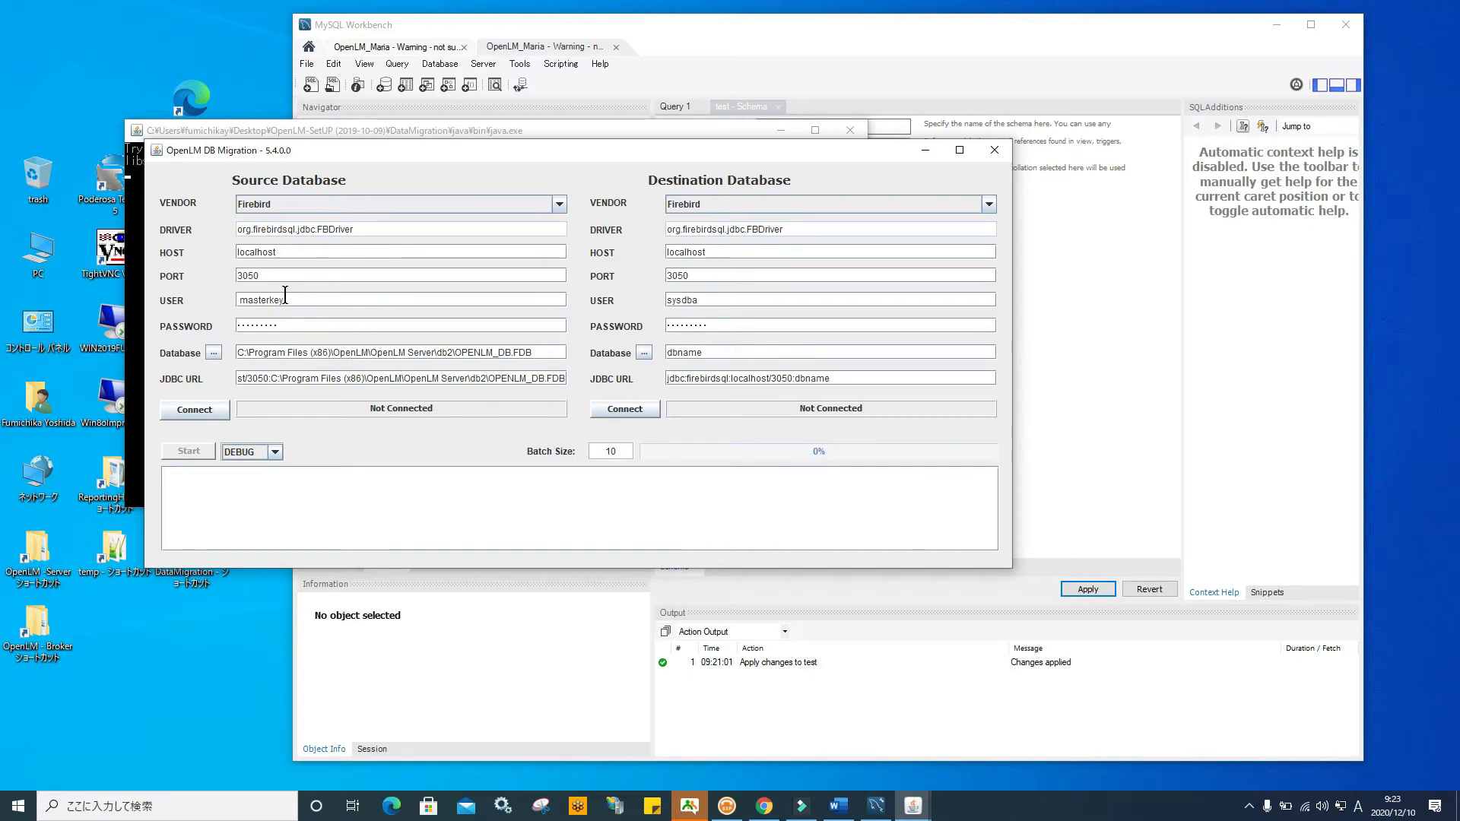
drag(293, 300, 224, 295)
text(sysdba)
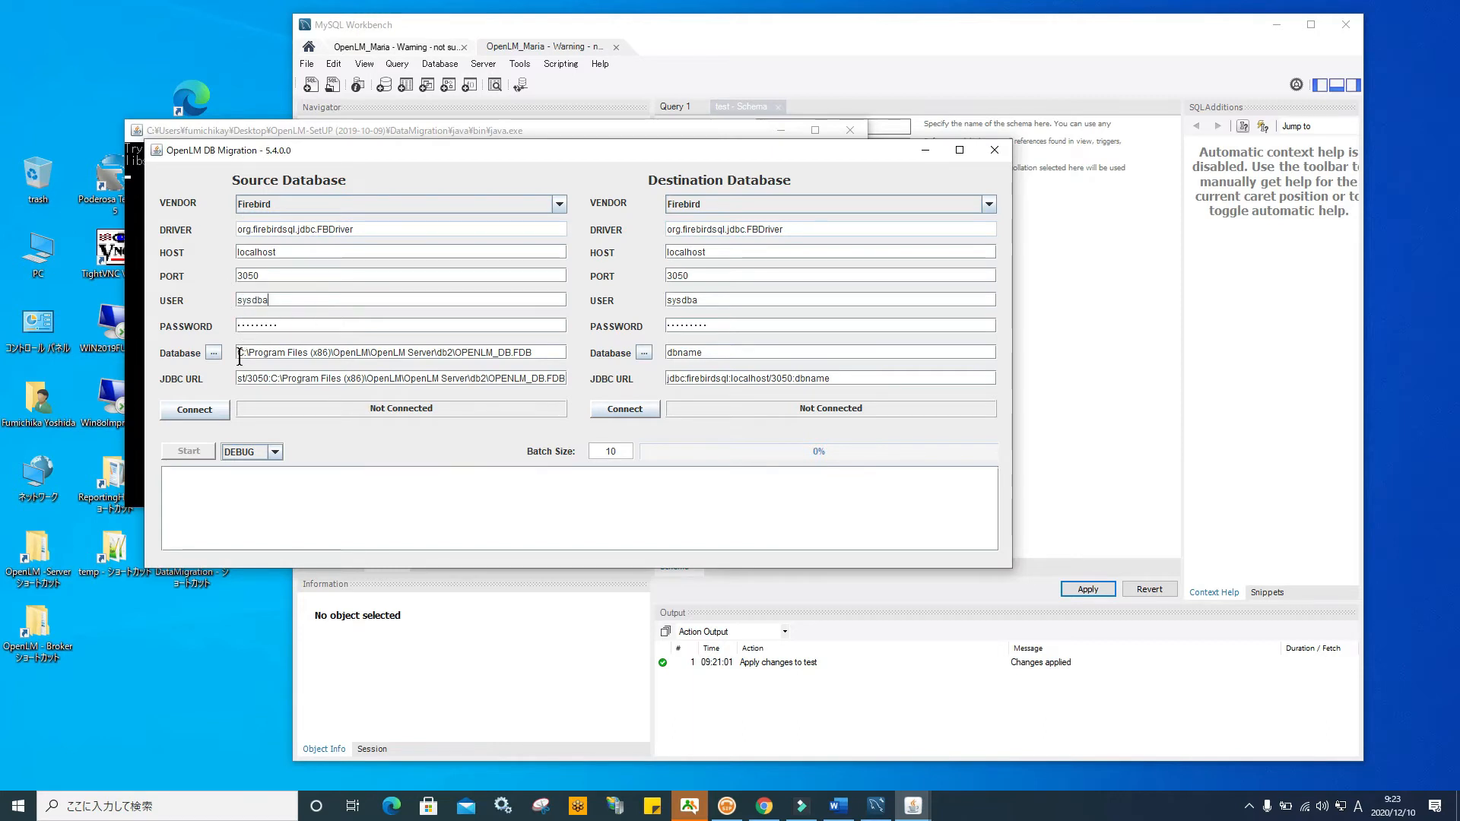
click(221, 409)
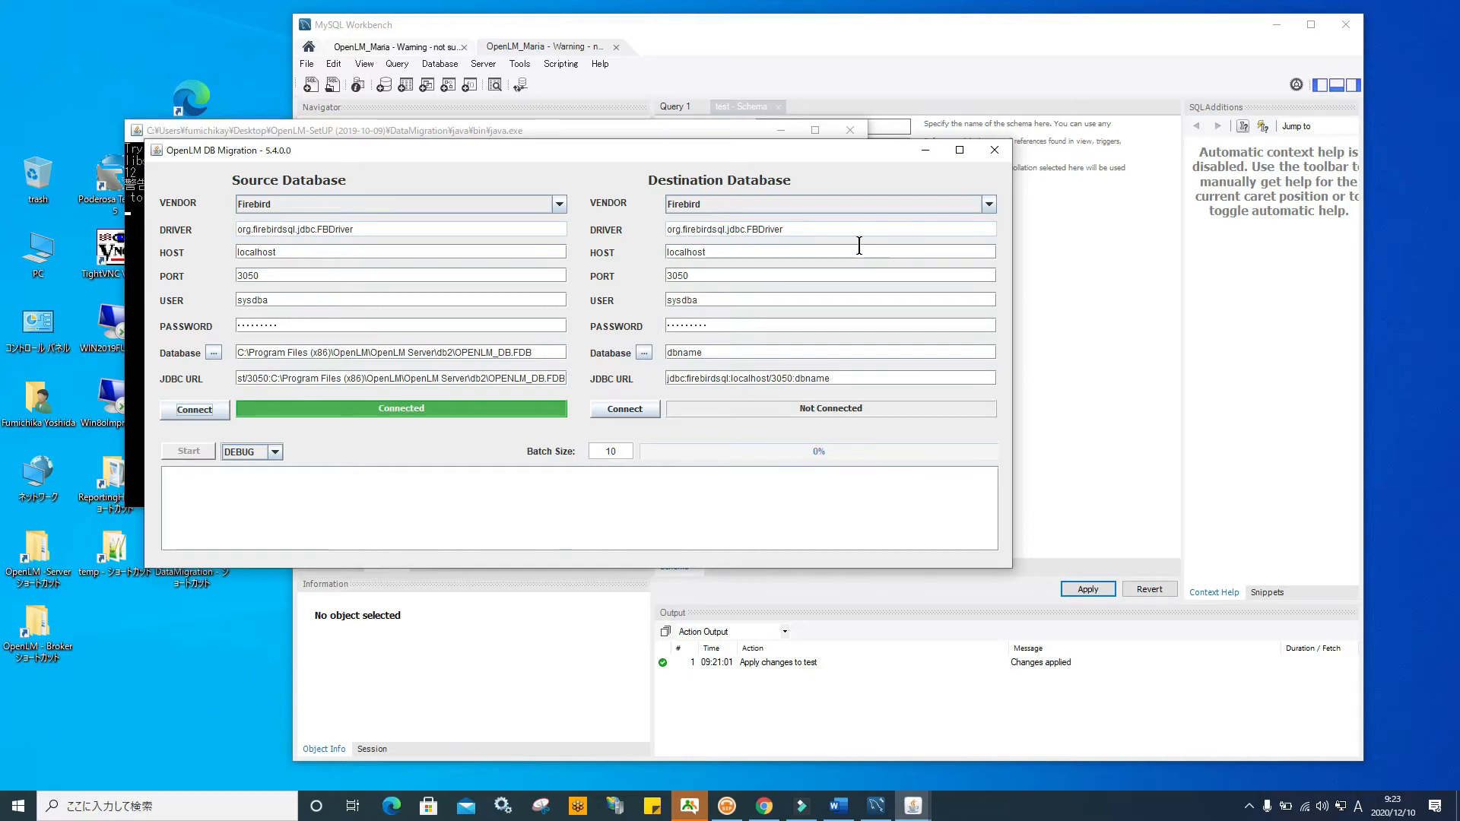
Set the destination vendor to MySQL and change the port from 3306 to 4000
click(987, 201)
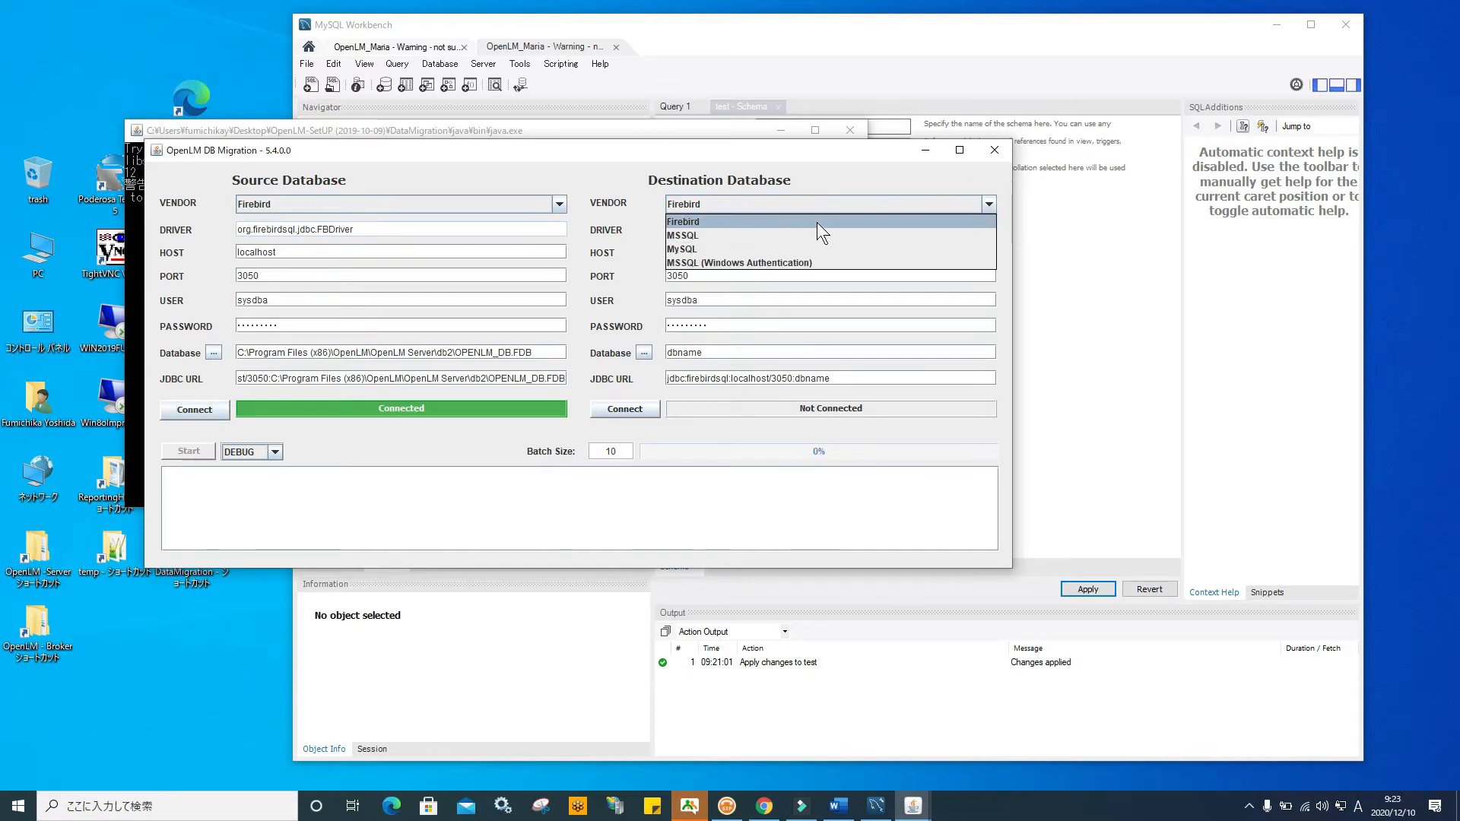
click(768, 248)
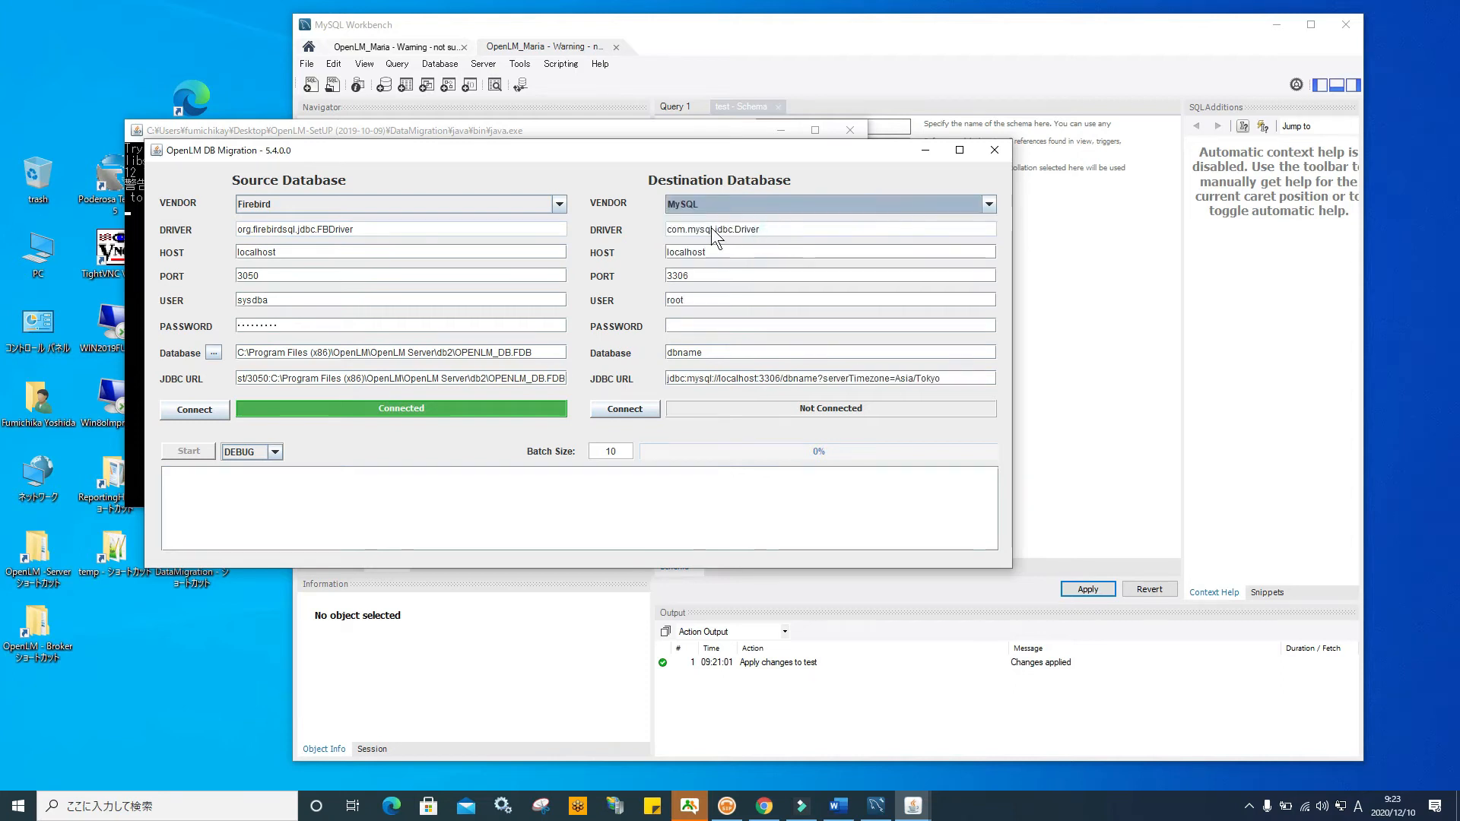
click(694, 276)
drag(689, 275, 660, 272)
text(4000)
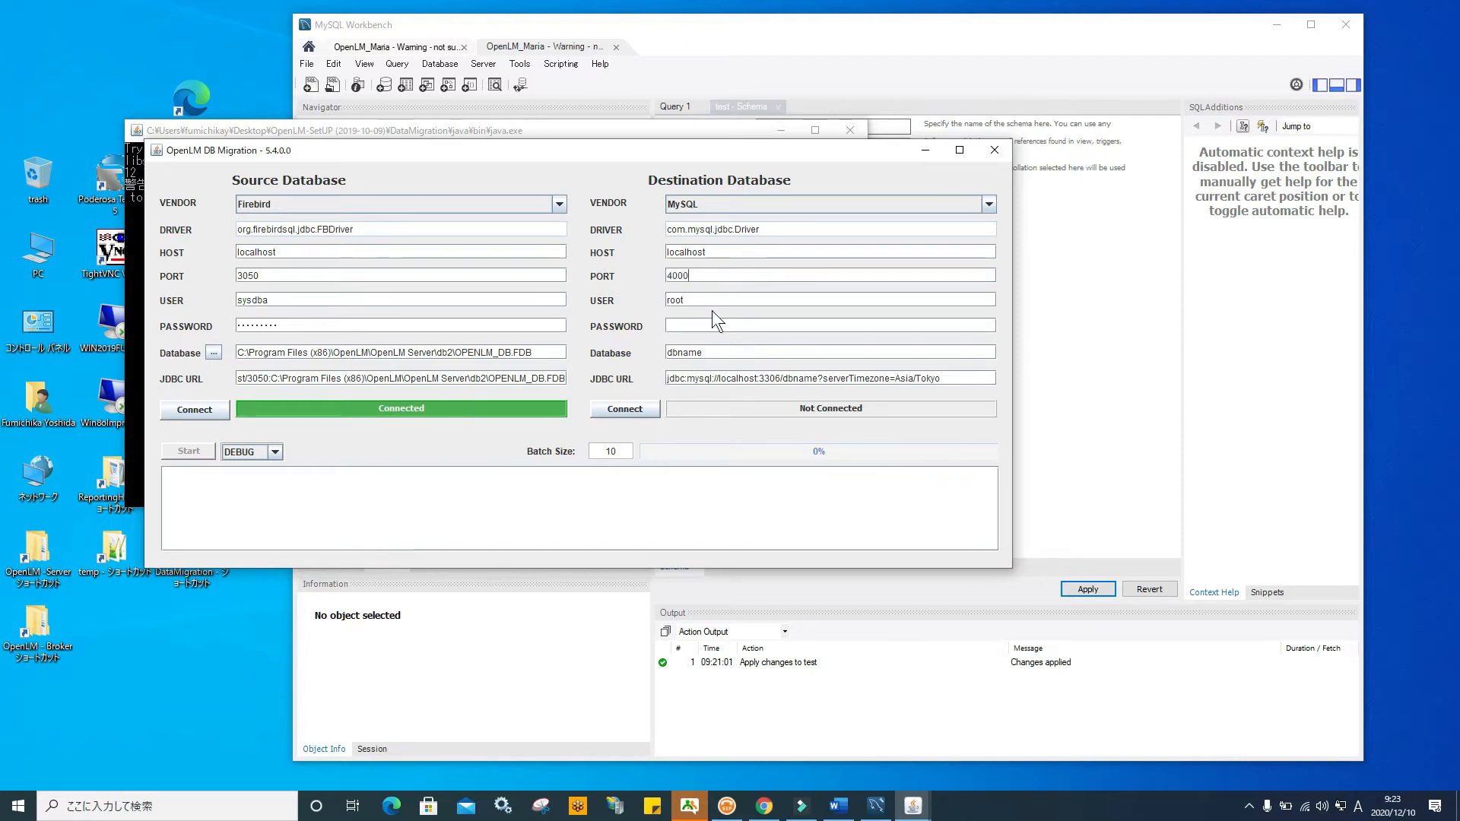
Enter the destination password, set the database to test, and connect the MySQL destination
click(683, 325)
text(•••••••••)
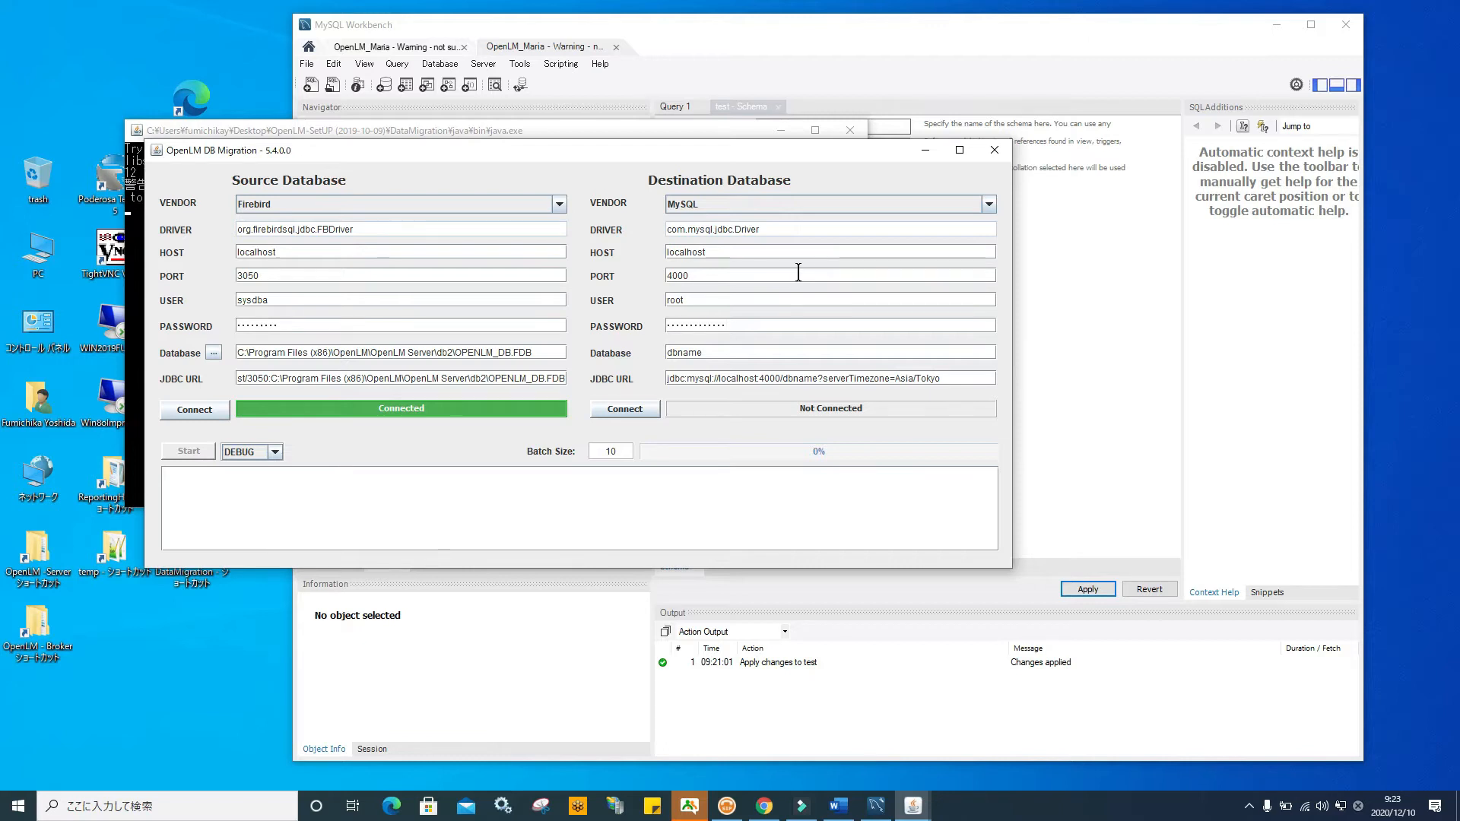
double_click(727, 354)
text(test)
click(648, 409)
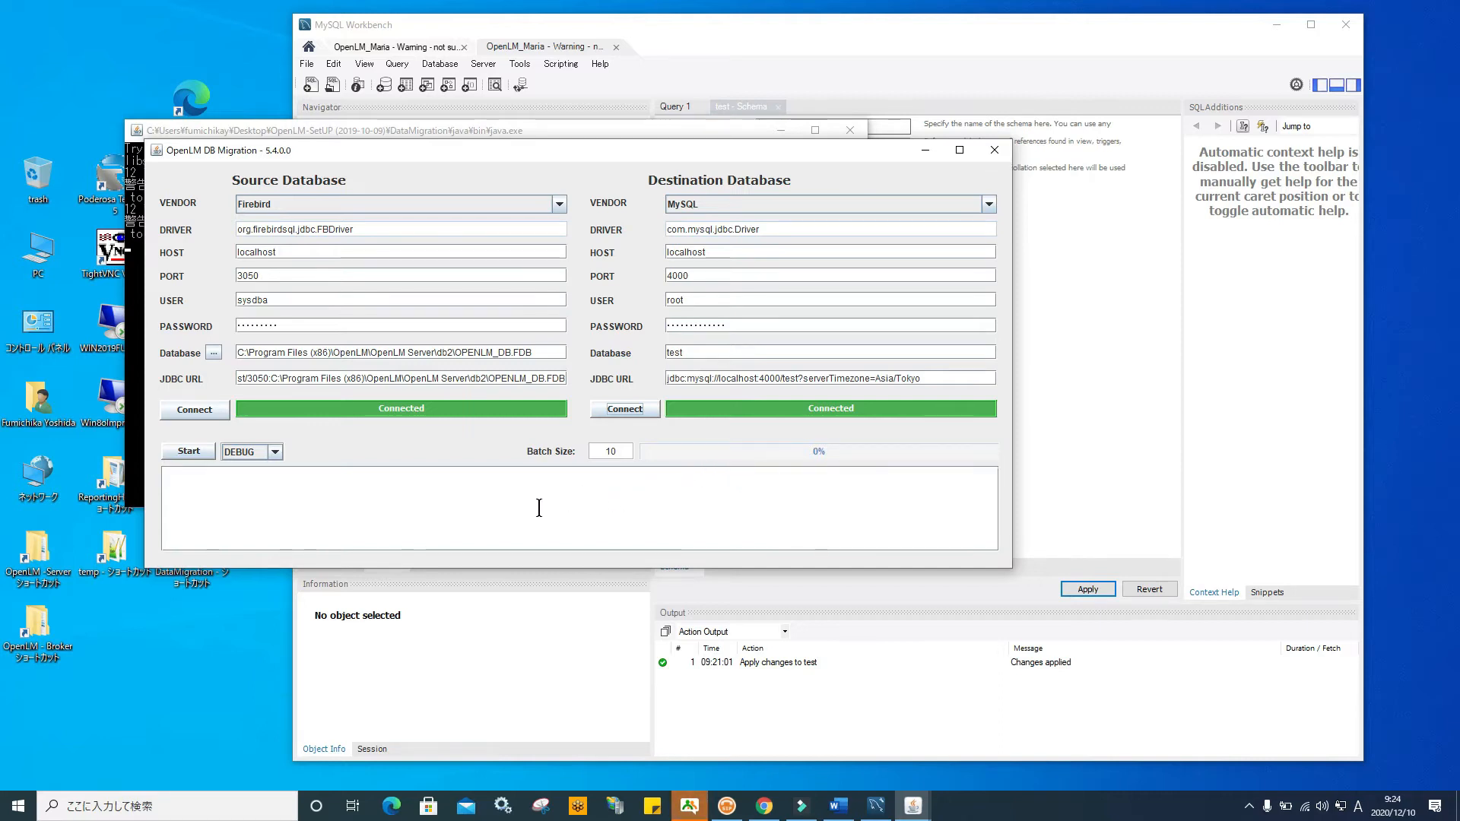
click(1276, 24)
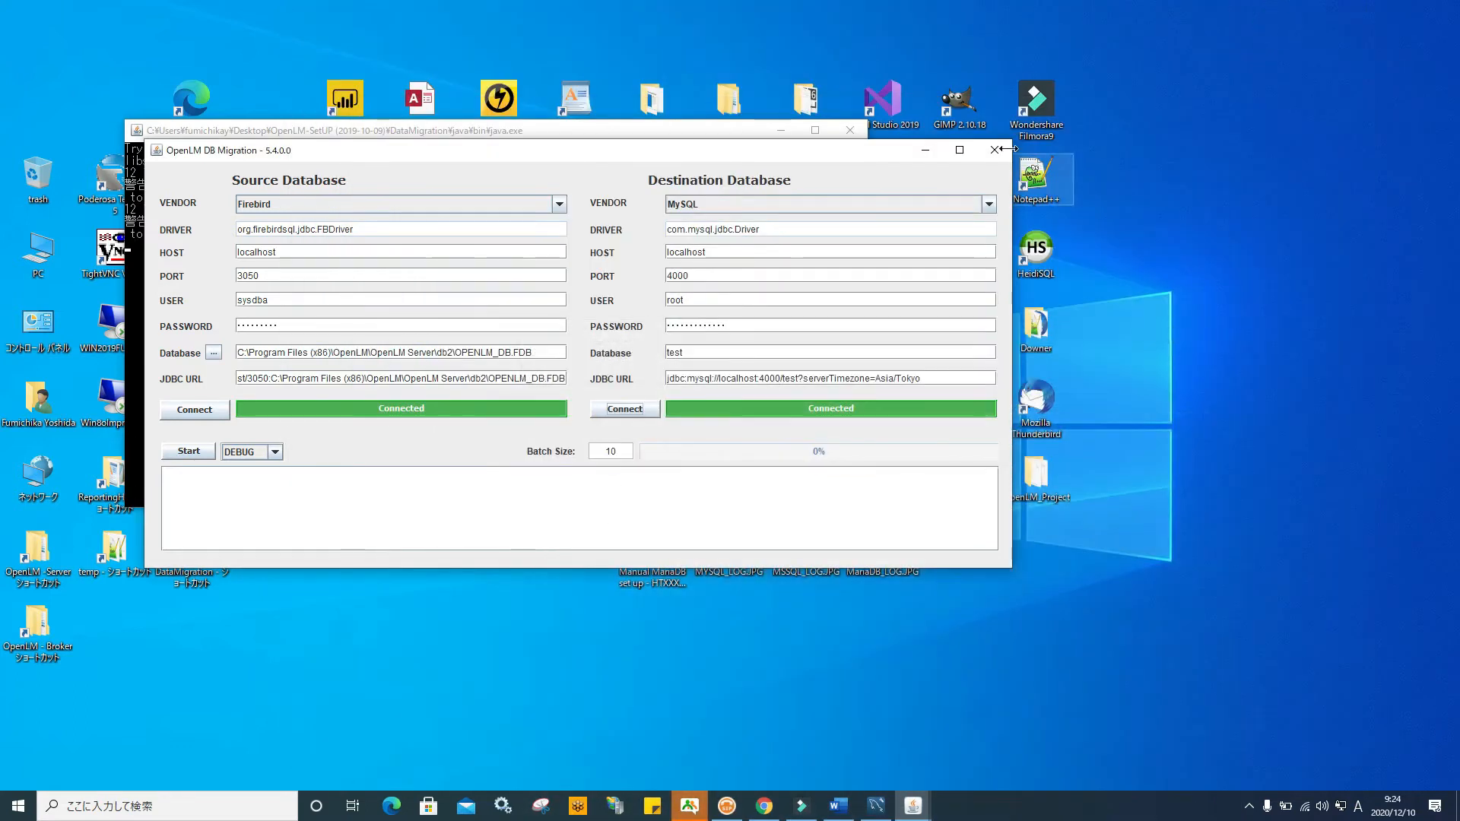
Open MariaDB_LOG.JPG in Photos to view the successful MySQL migration log
drag(892, 154, 677, 152)
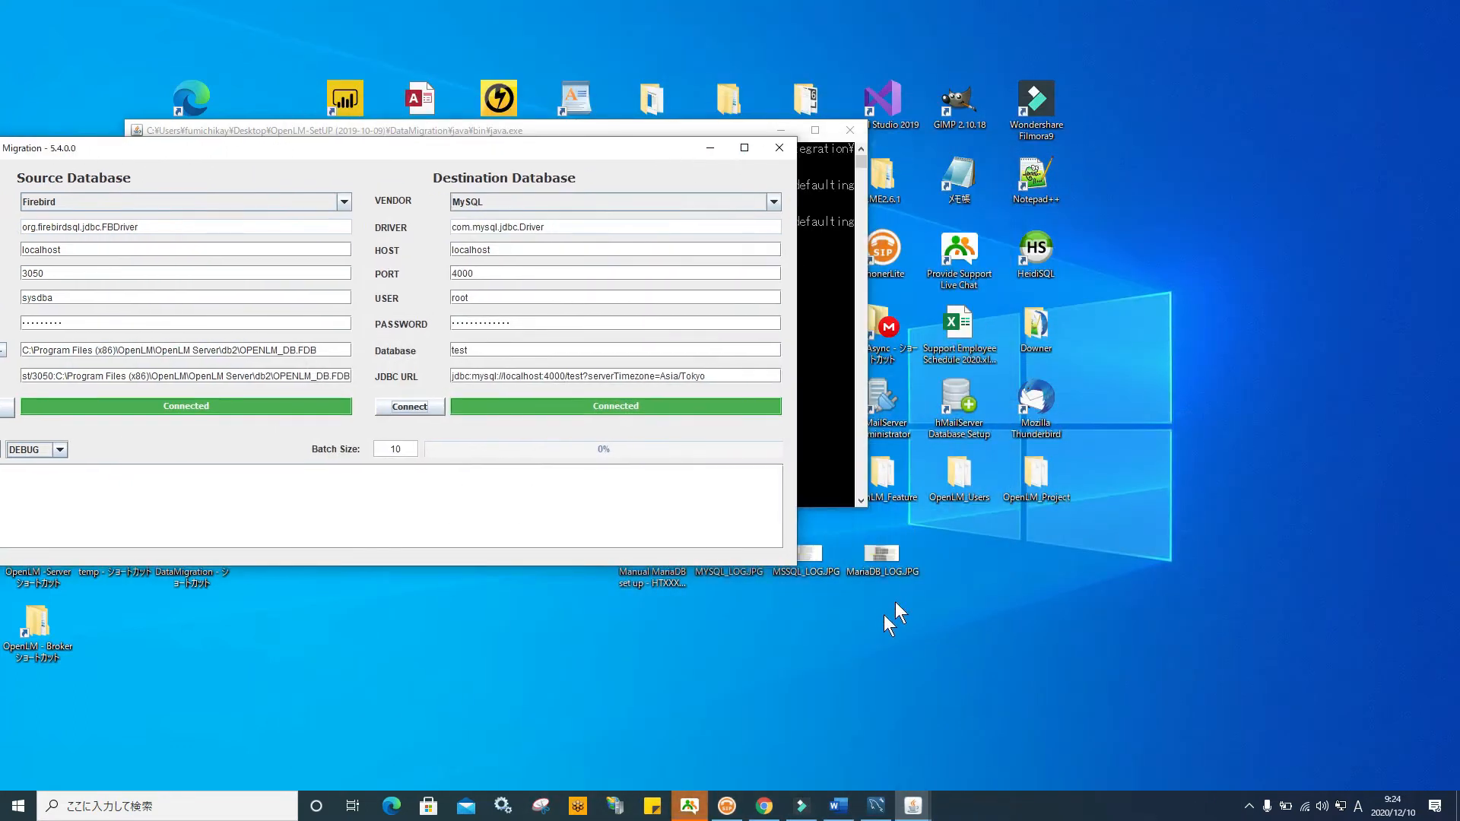
double_click(874, 556)
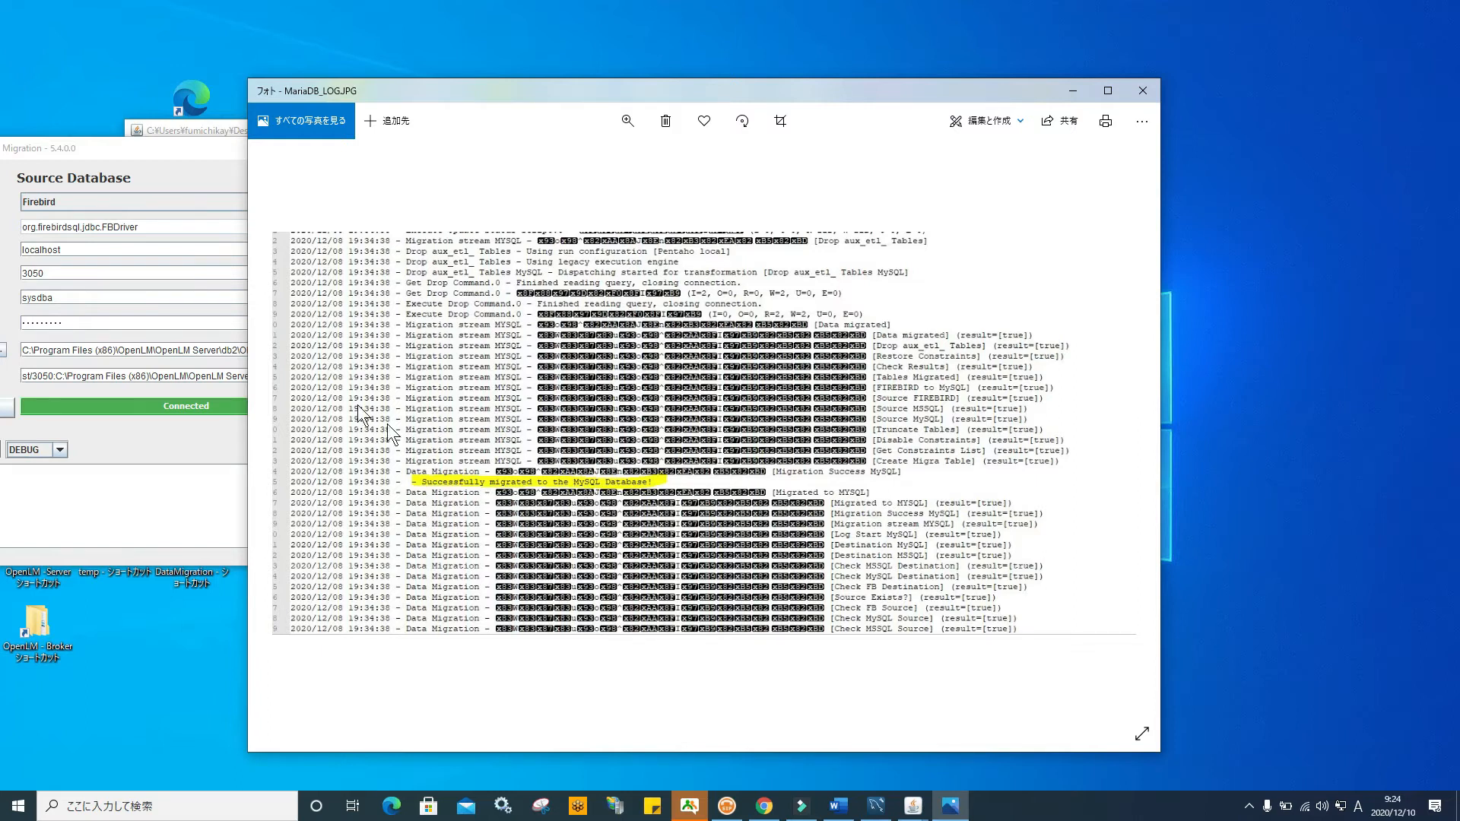
click(204, 133)
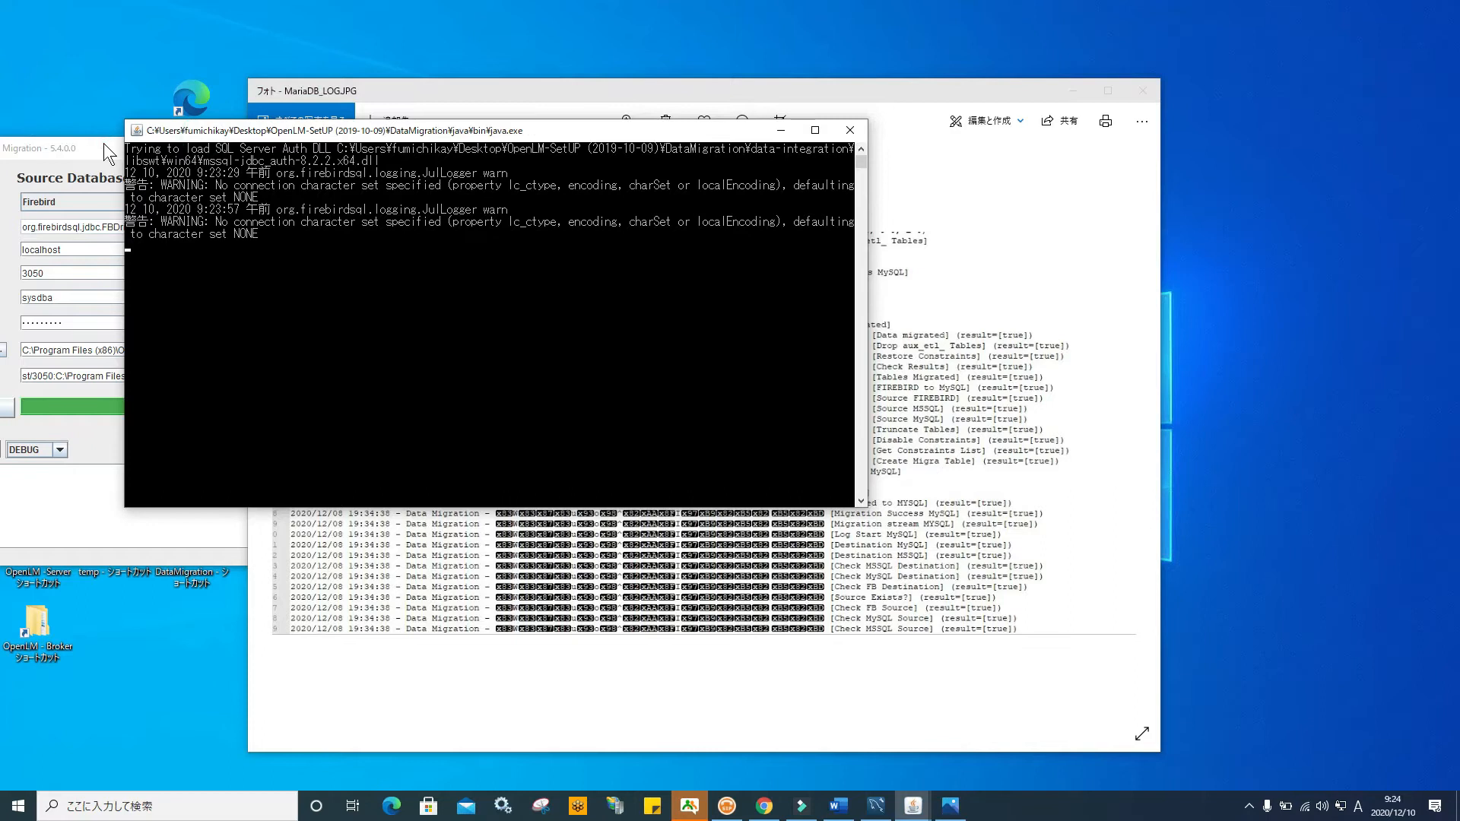
click(103, 144)
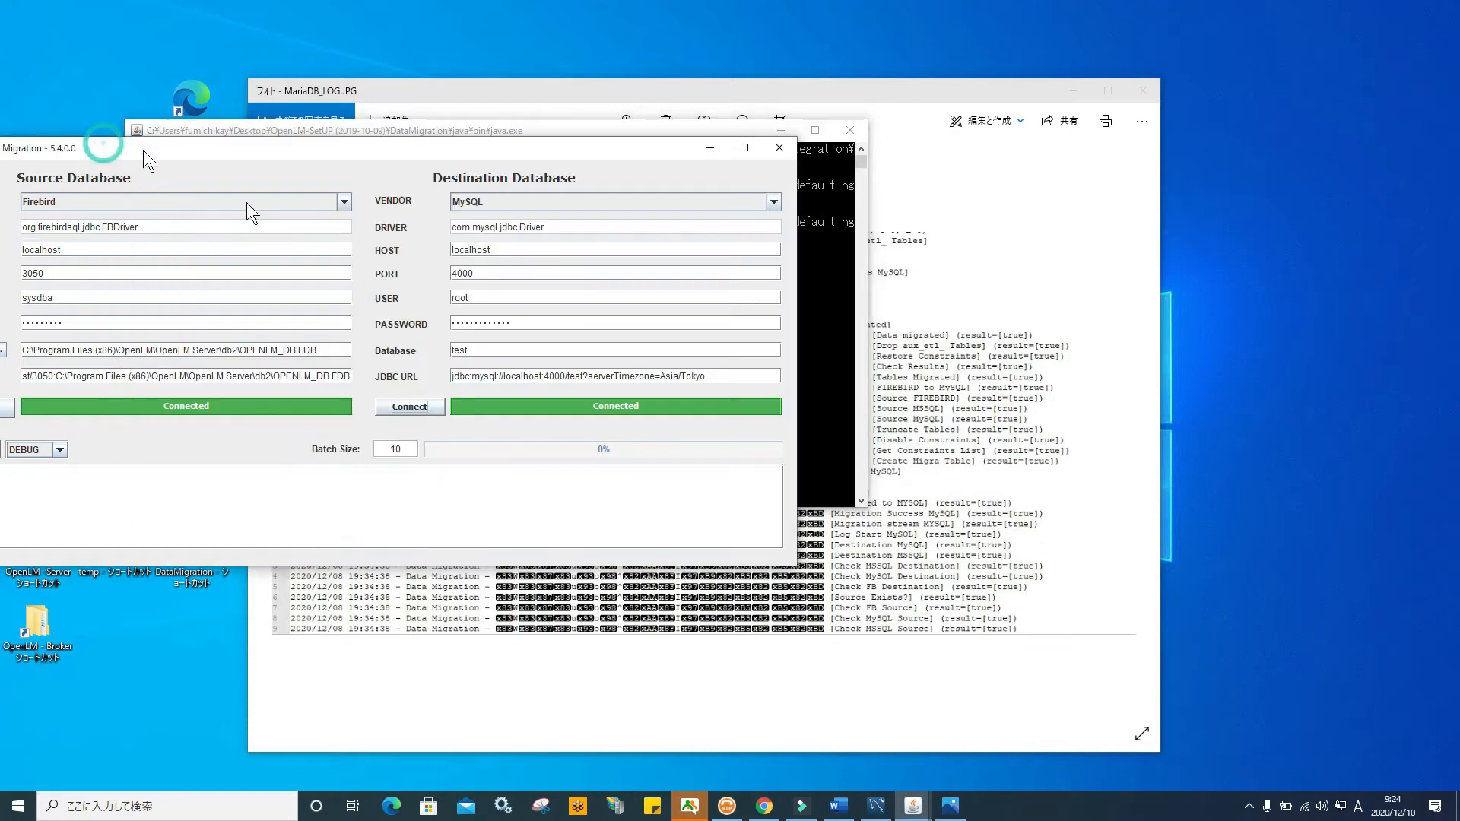
click(914, 550)
Arrange the log viewer, java console and migration windows side by side
drag(180, 149, 406, 162)
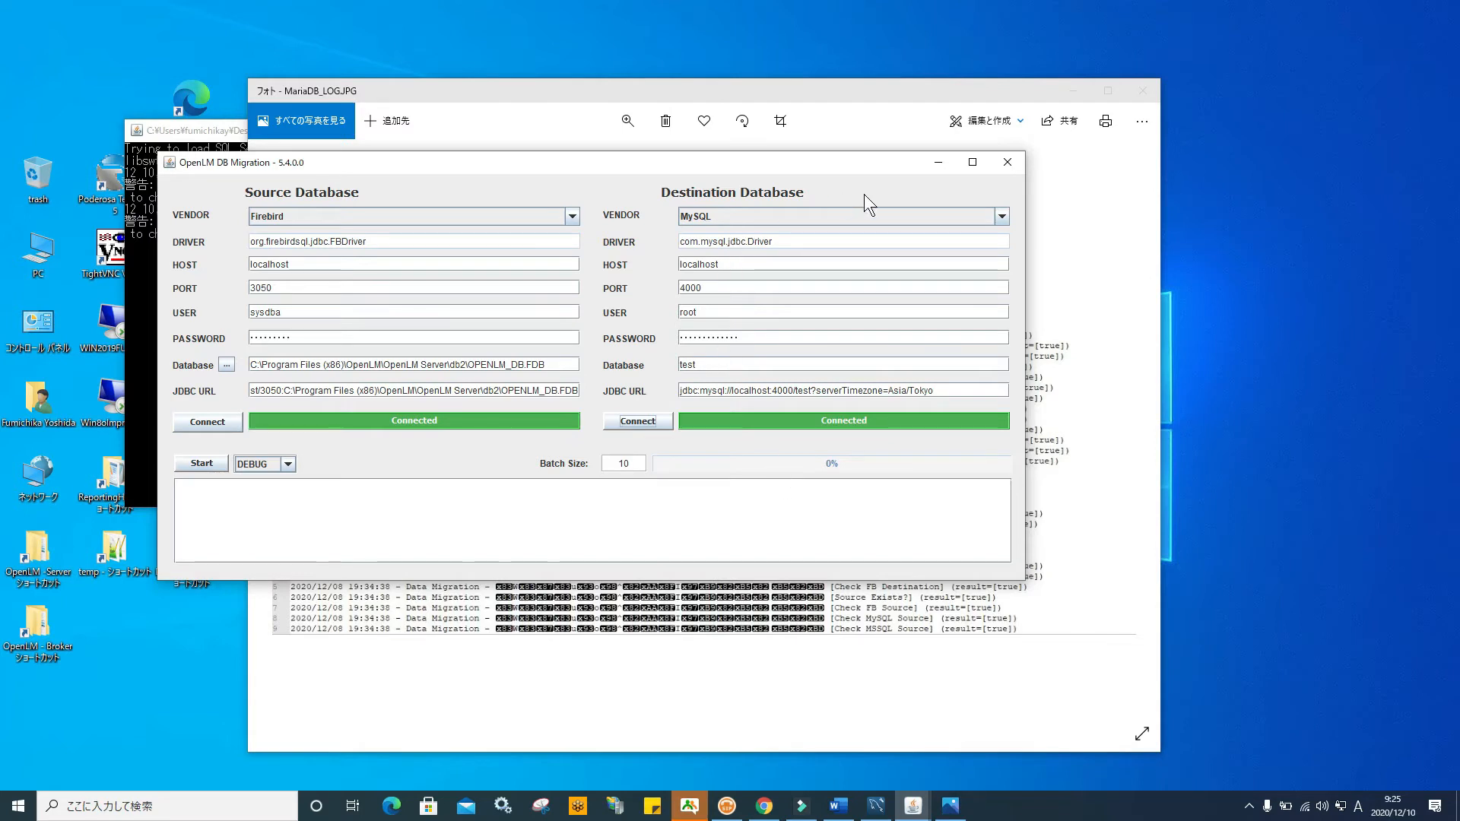
click(904, 628)
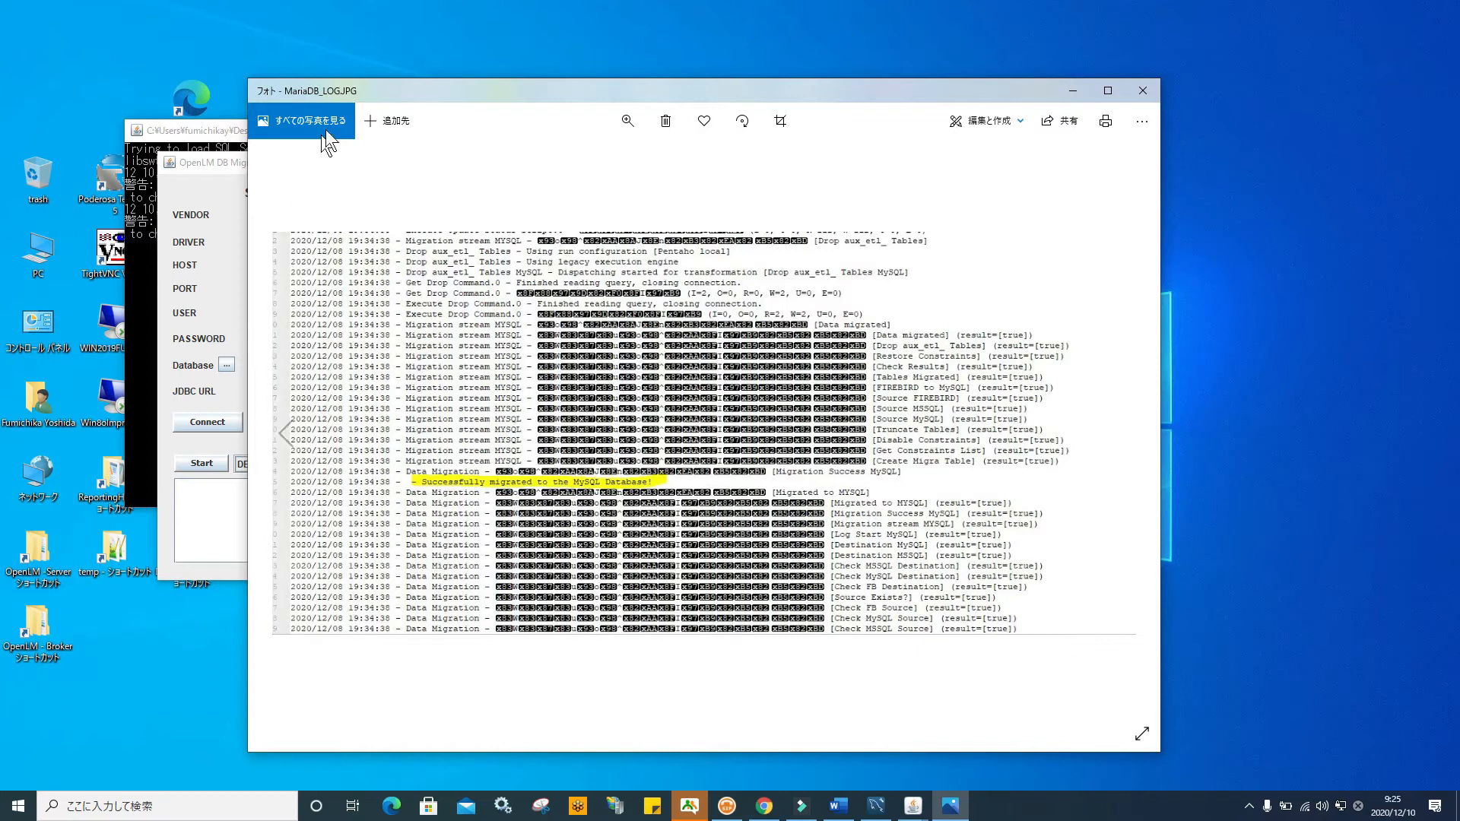
drag(368, 91, 580, 72)
drag(239, 140, 373, 128)
drag(203, 160, 332, 147)
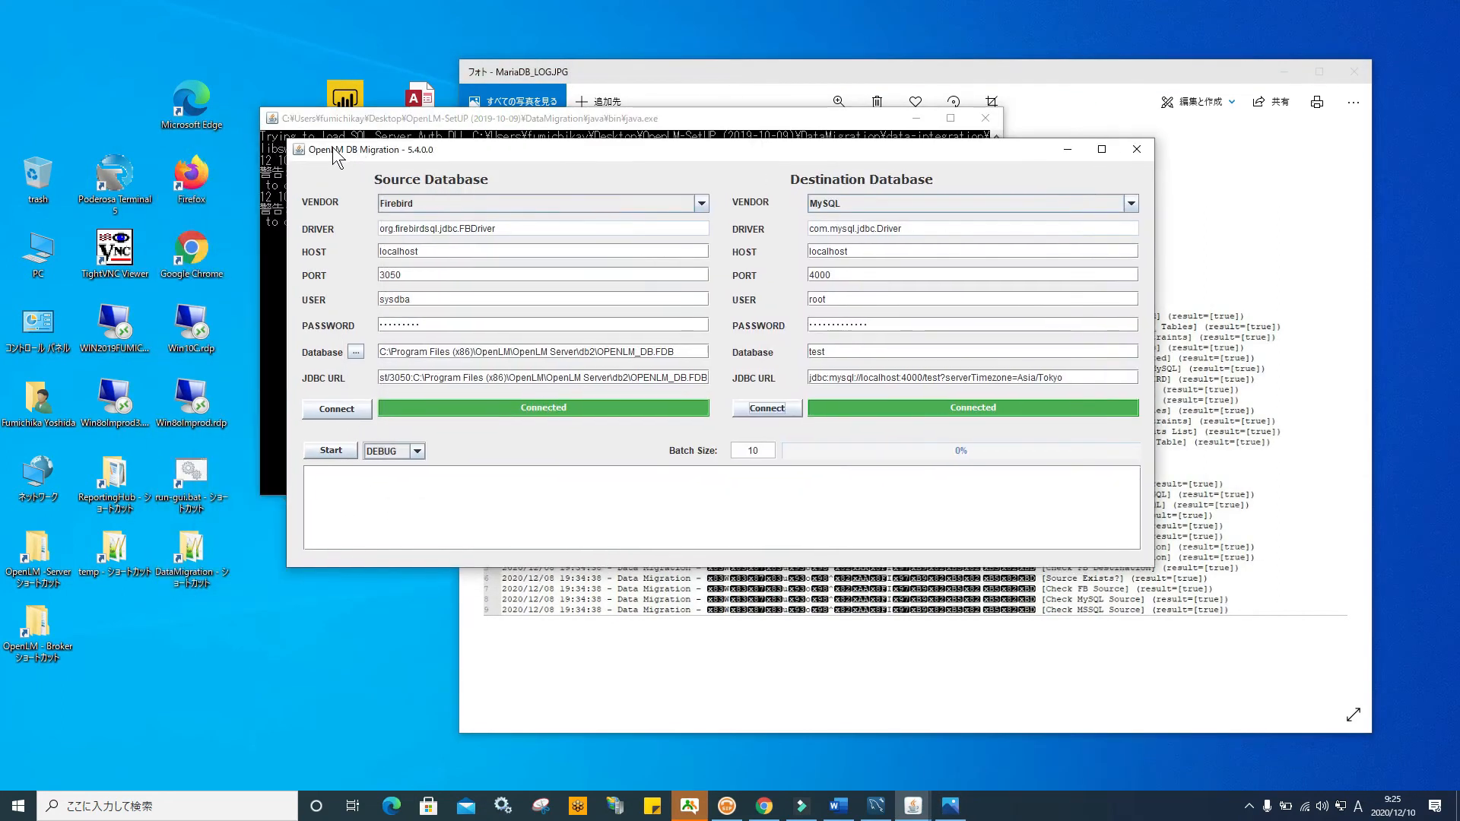
Open log.txt in DataMigration > Jobs and select the 'Successfully migrated to the MySQL Database!' line
double_click(196, 557)
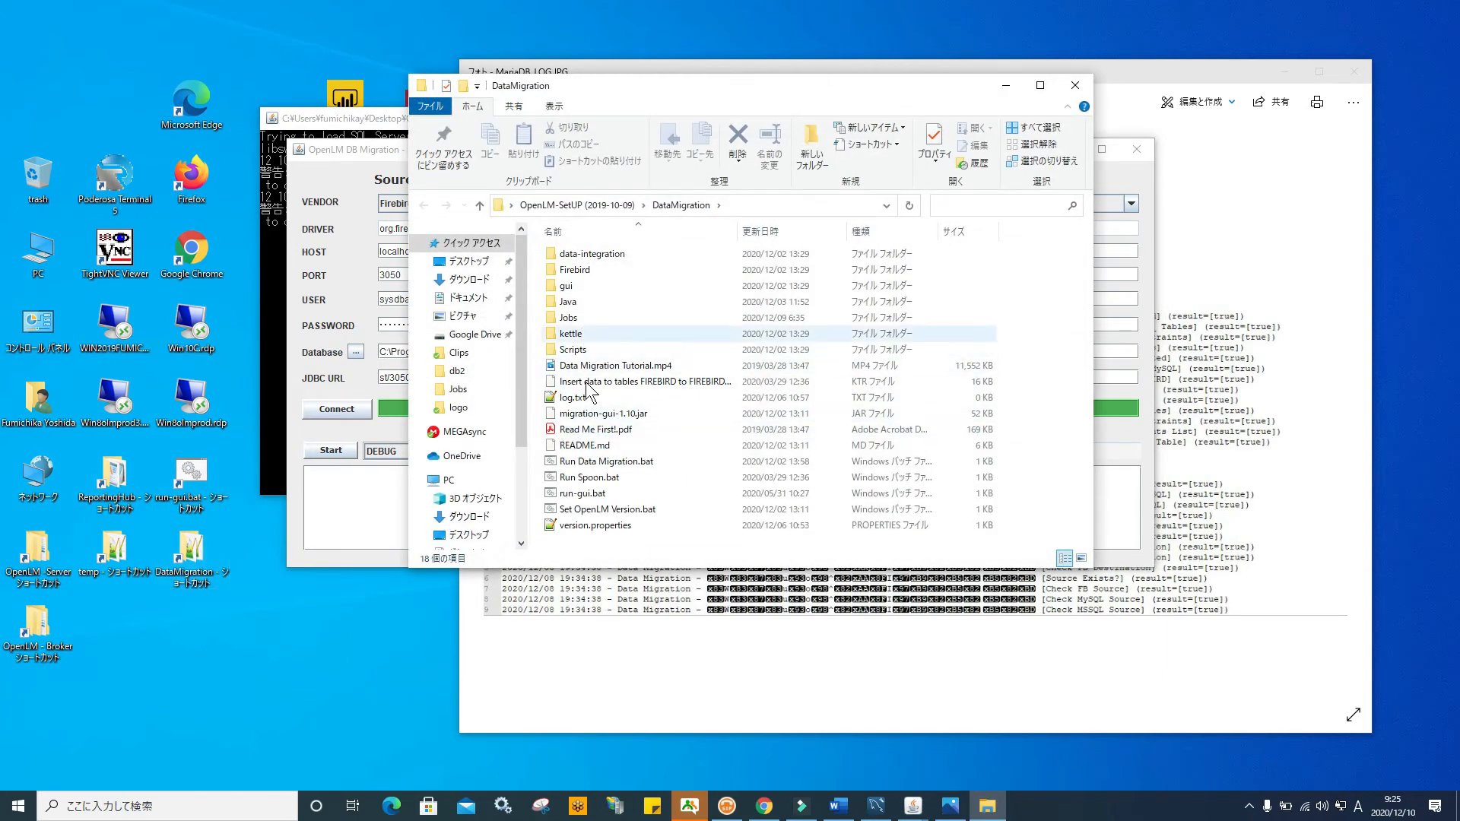
double_click(572, 318)
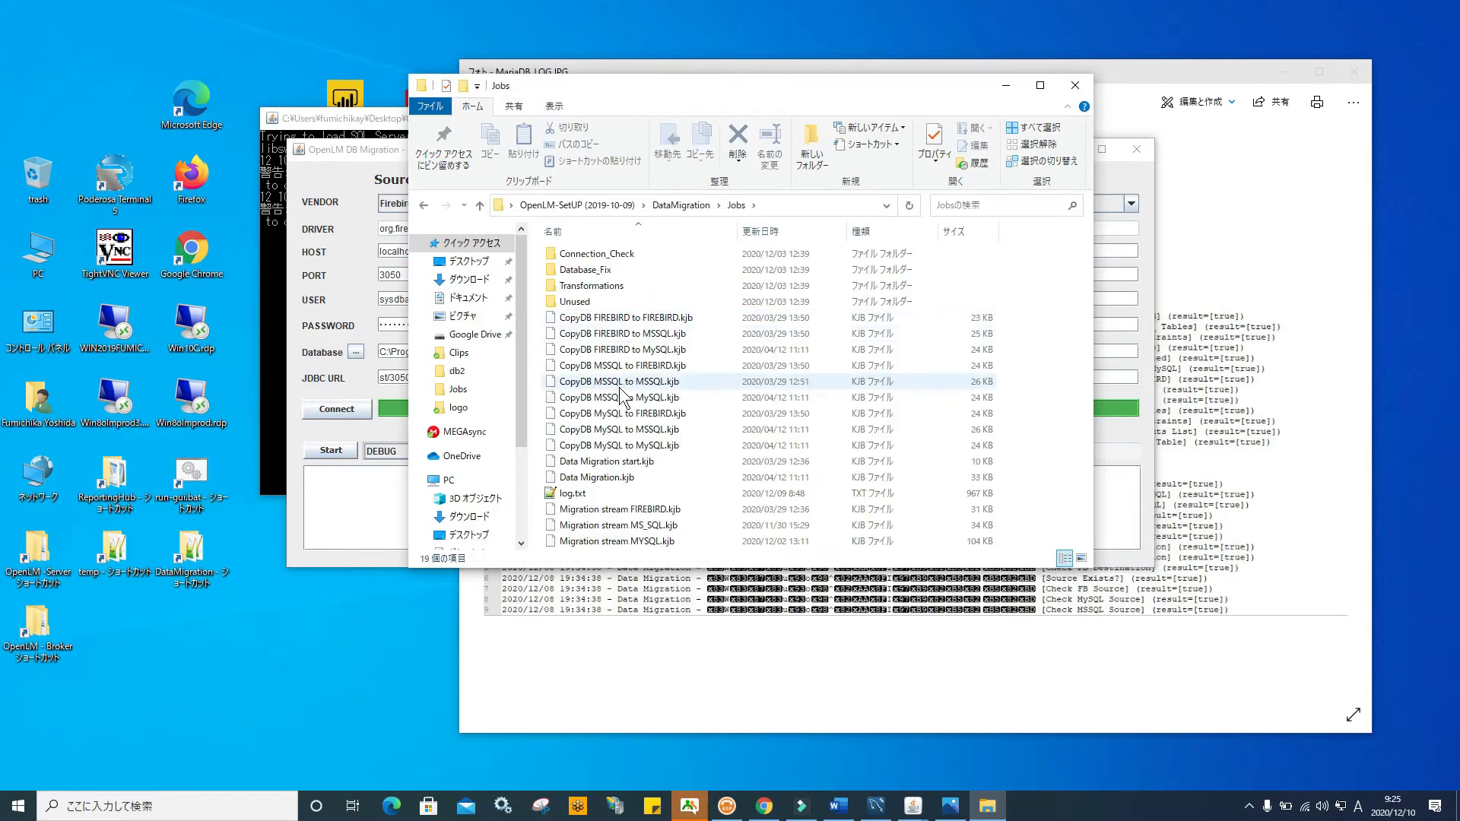
click(604, 494)
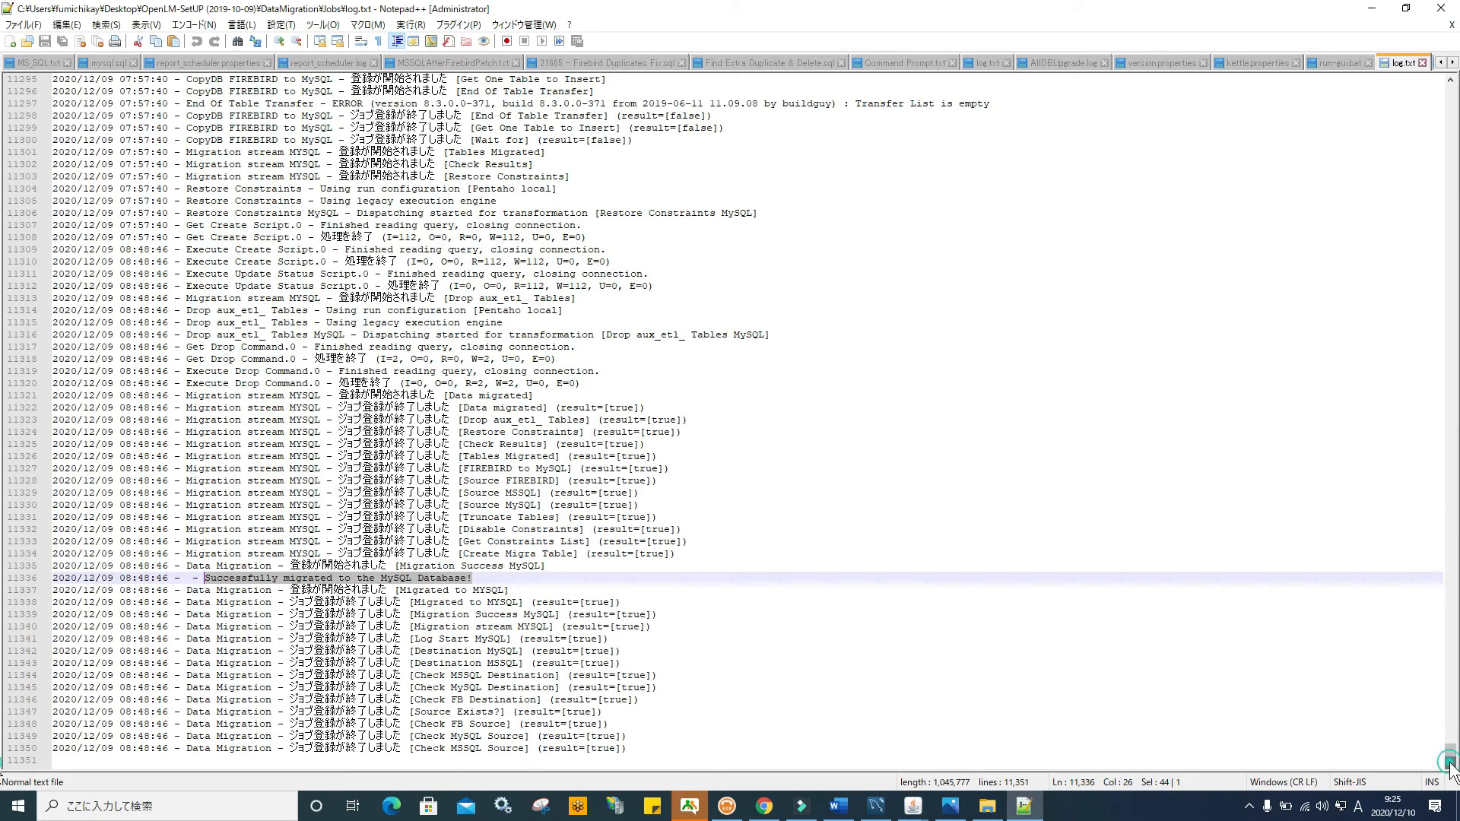
click(484, 579)
drag(484, 580, 197, 582)
Minimize Notepad++ and close the OpenLM DB Migration tool
click(1373, 9)
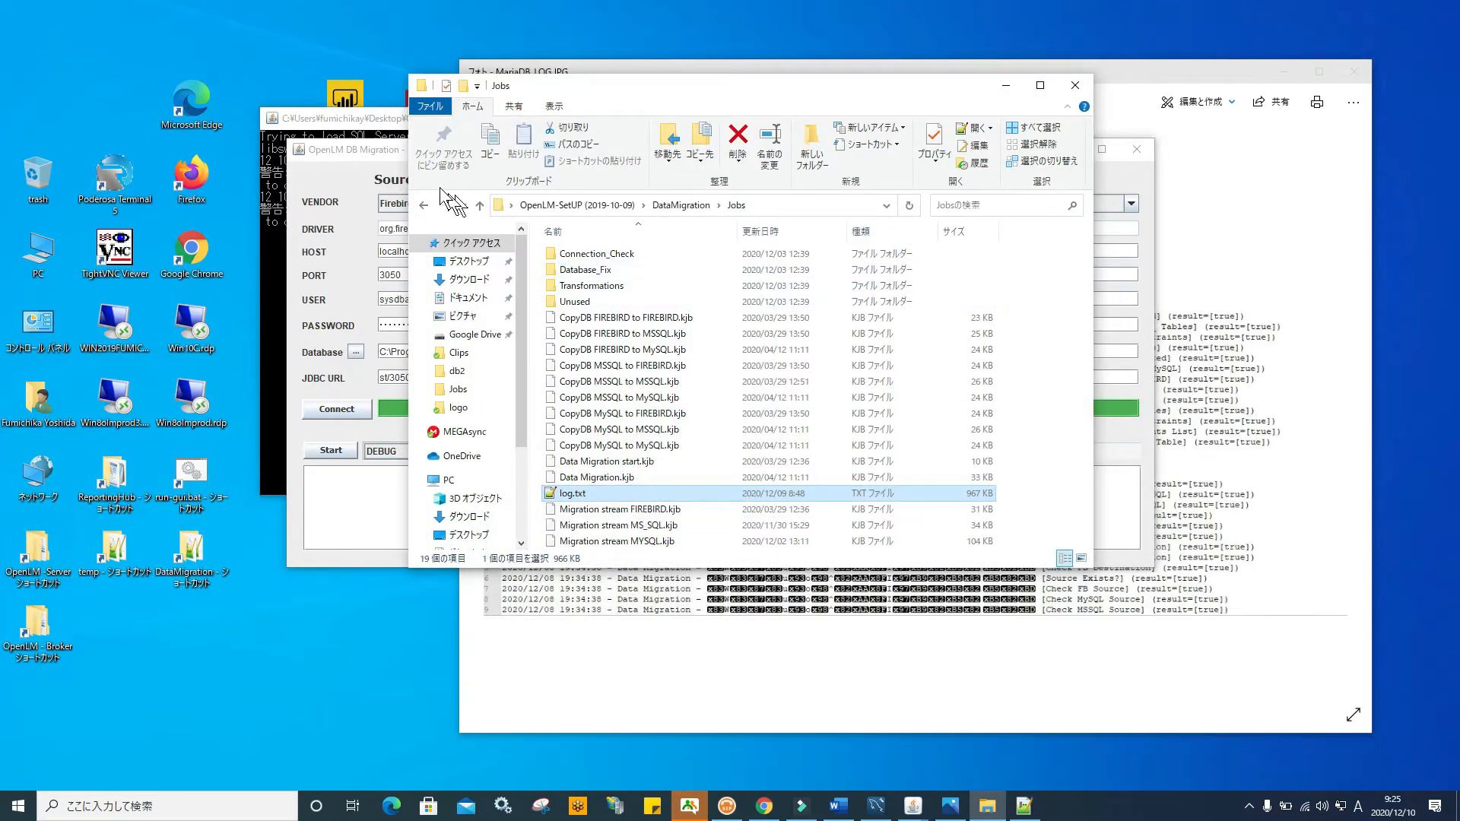
click(372, 149)
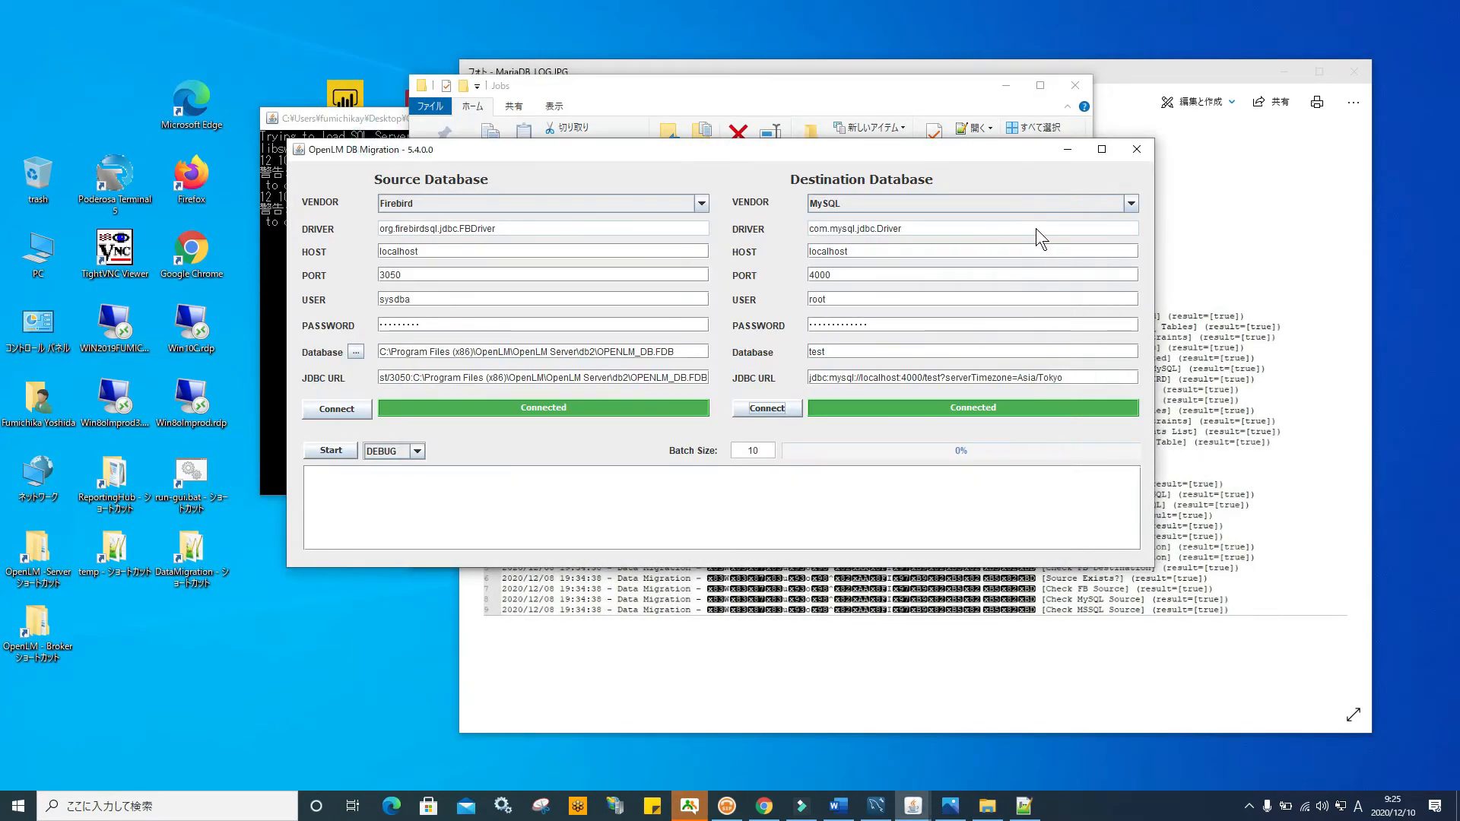
click(1137, 149)
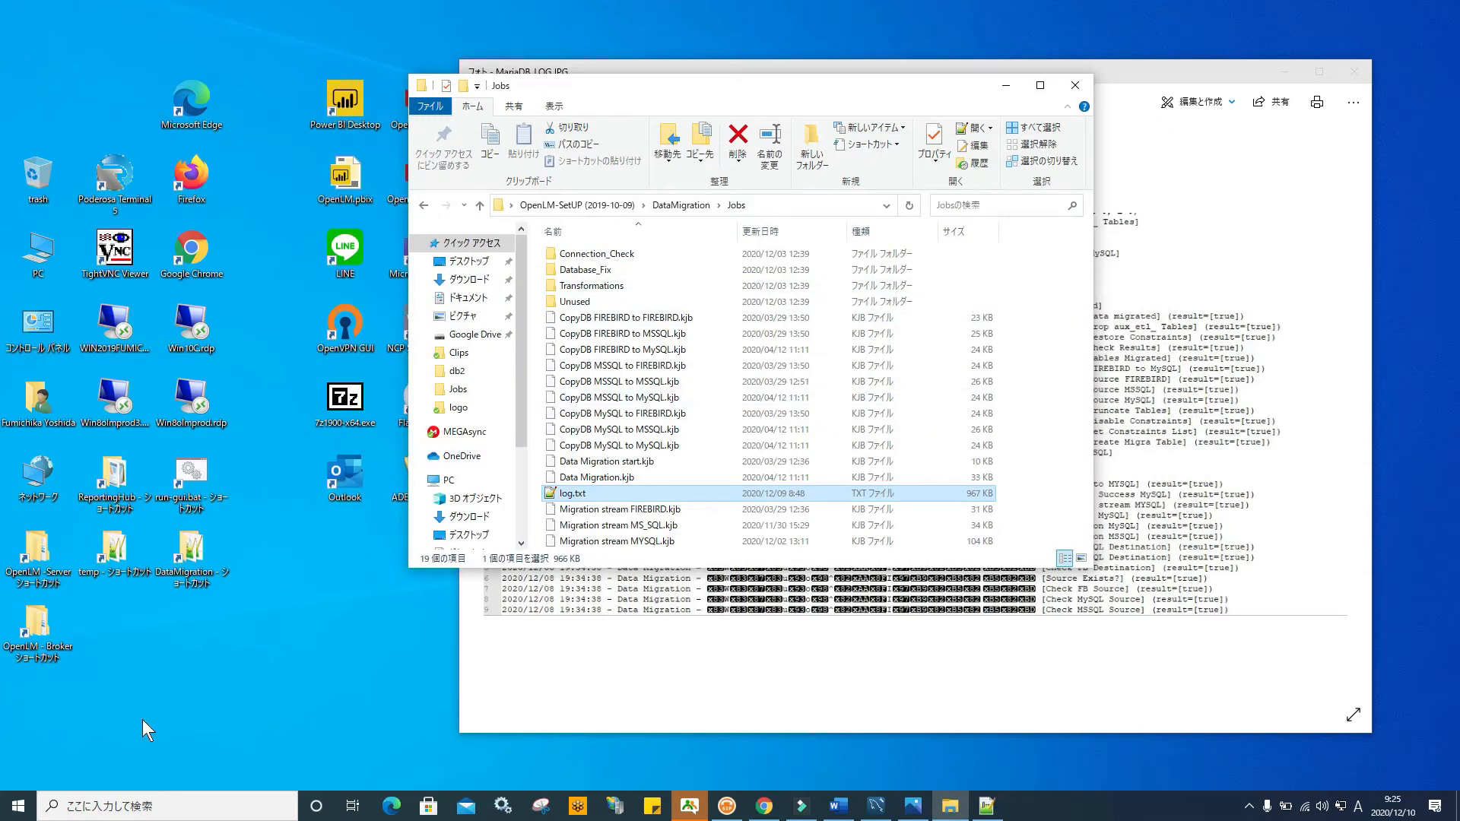
Launch OpenLM Server DB Configuration from the Start menu's OpenLM folder
click(18, 805)
scroll(125, 539, down, 15)
scroll(124, 540, down, 3)
scroll(124, 539, down, 3)
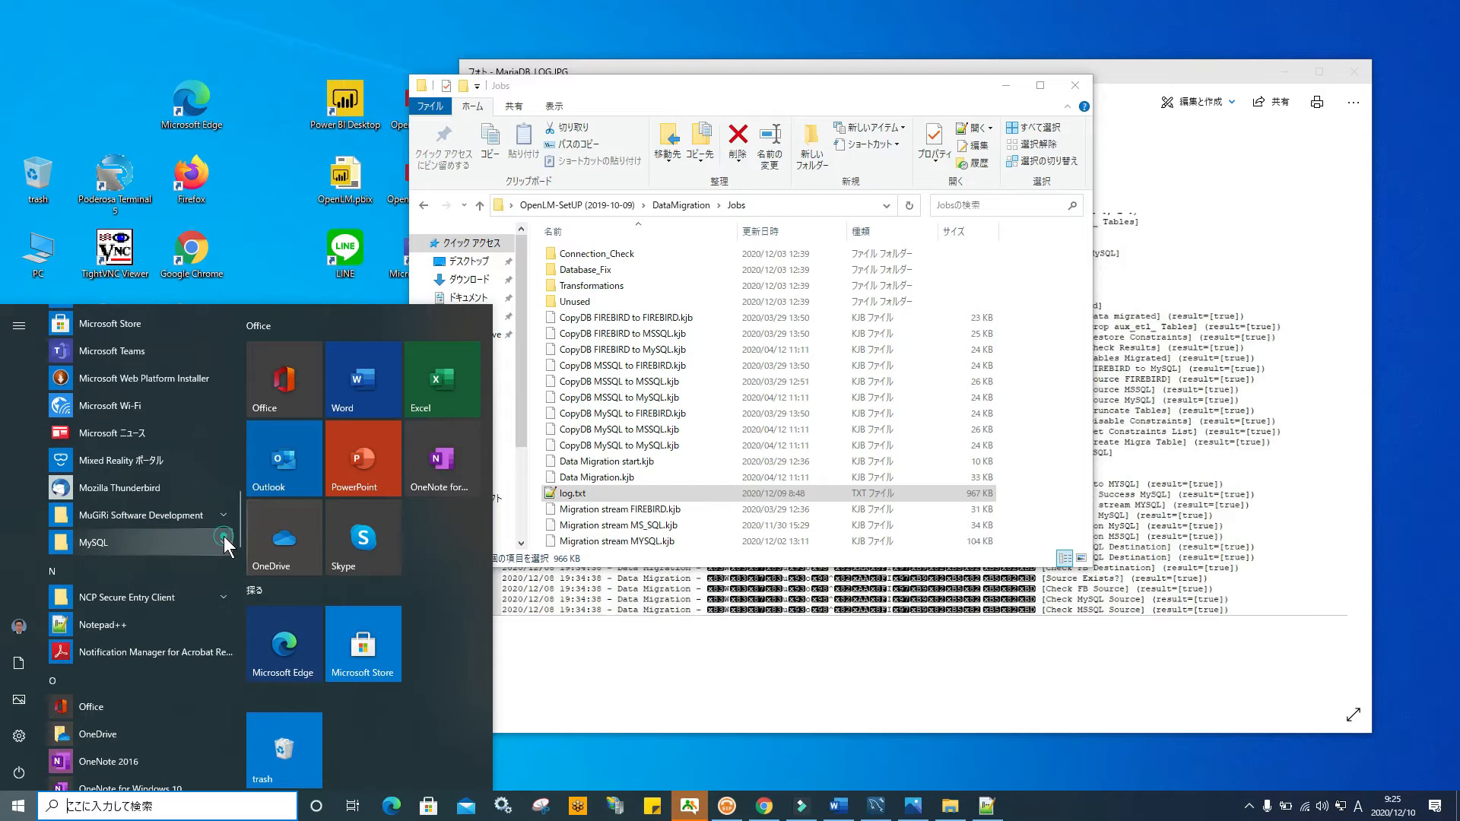
click(225, 539)
click(224, 538)
scroll(223, 536, down, 7)
scroll(223, 536, up, 5)
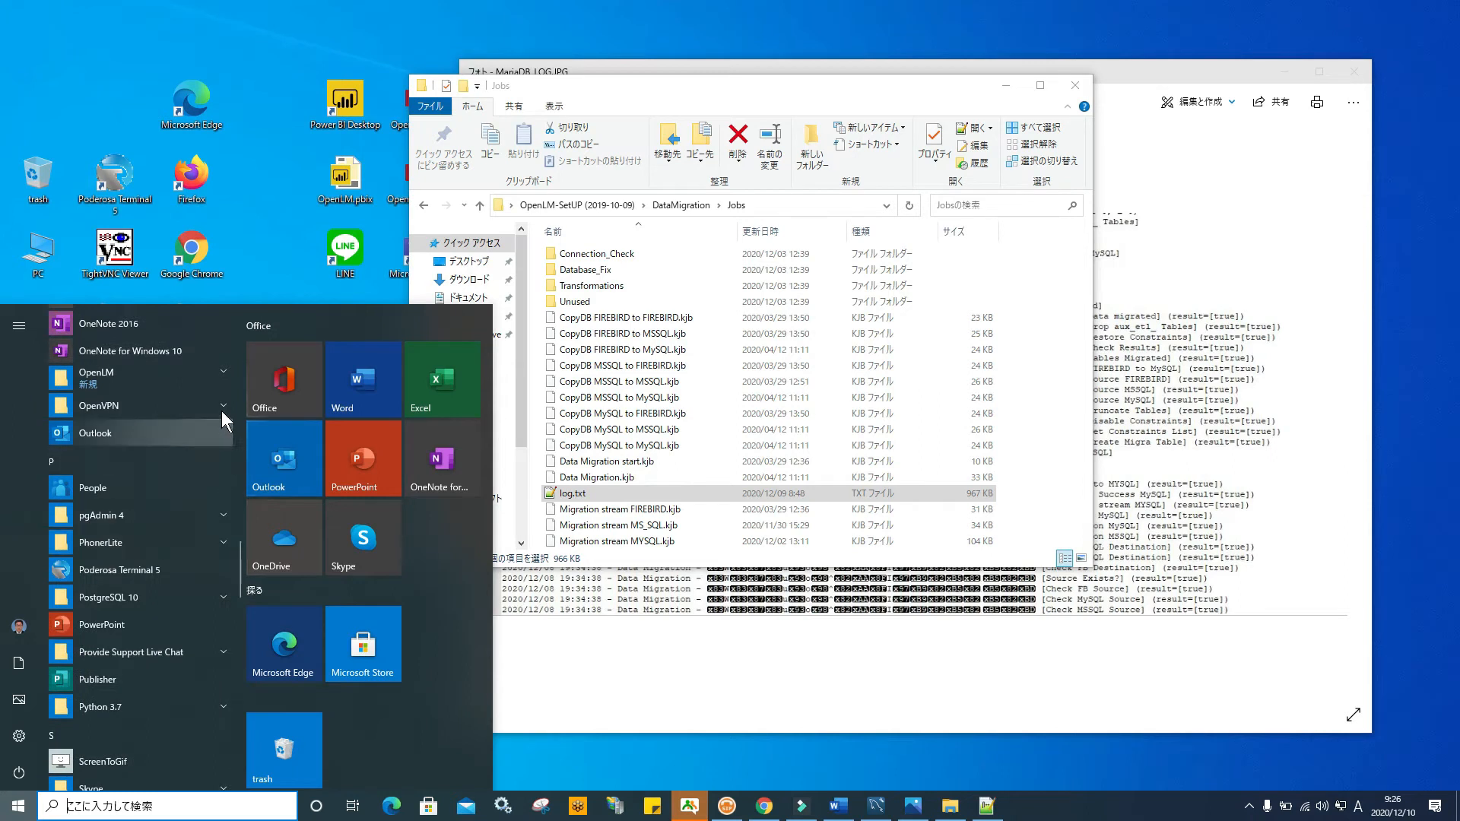
click(221, 372)
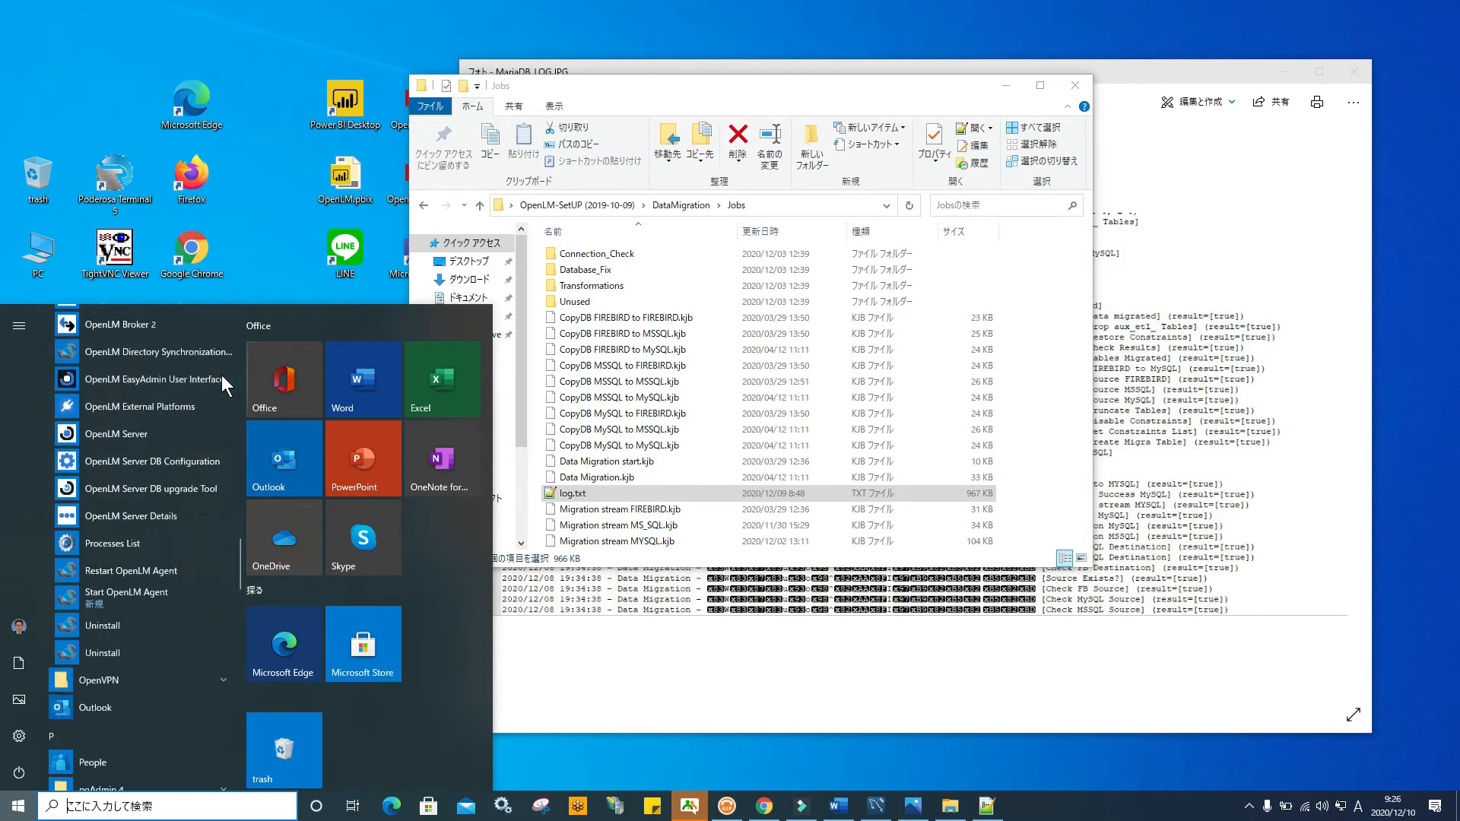
click(189, 459)
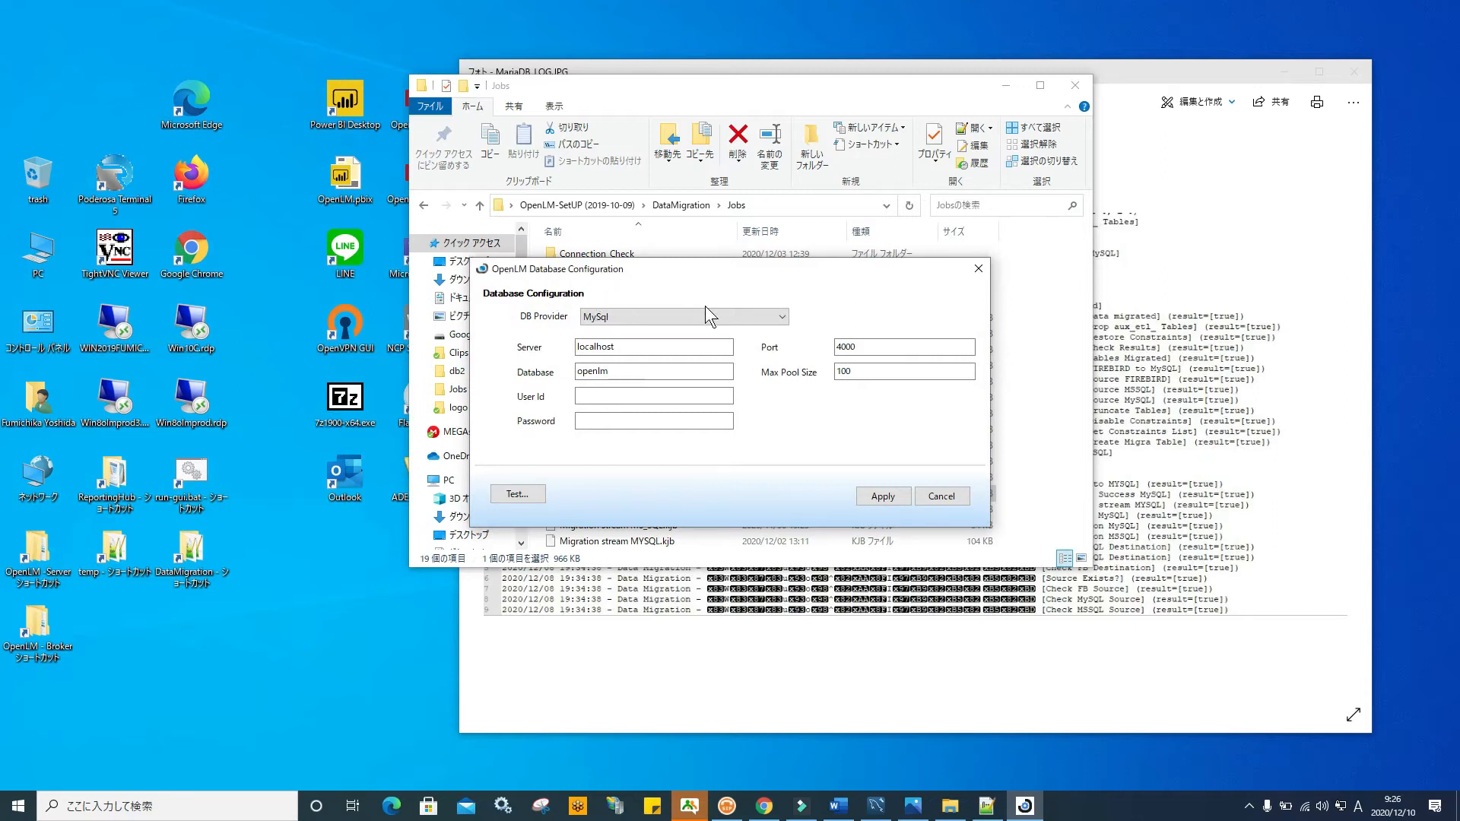
Keep the MySql provider, enter the User Id, and test the connection
click(780, 318)
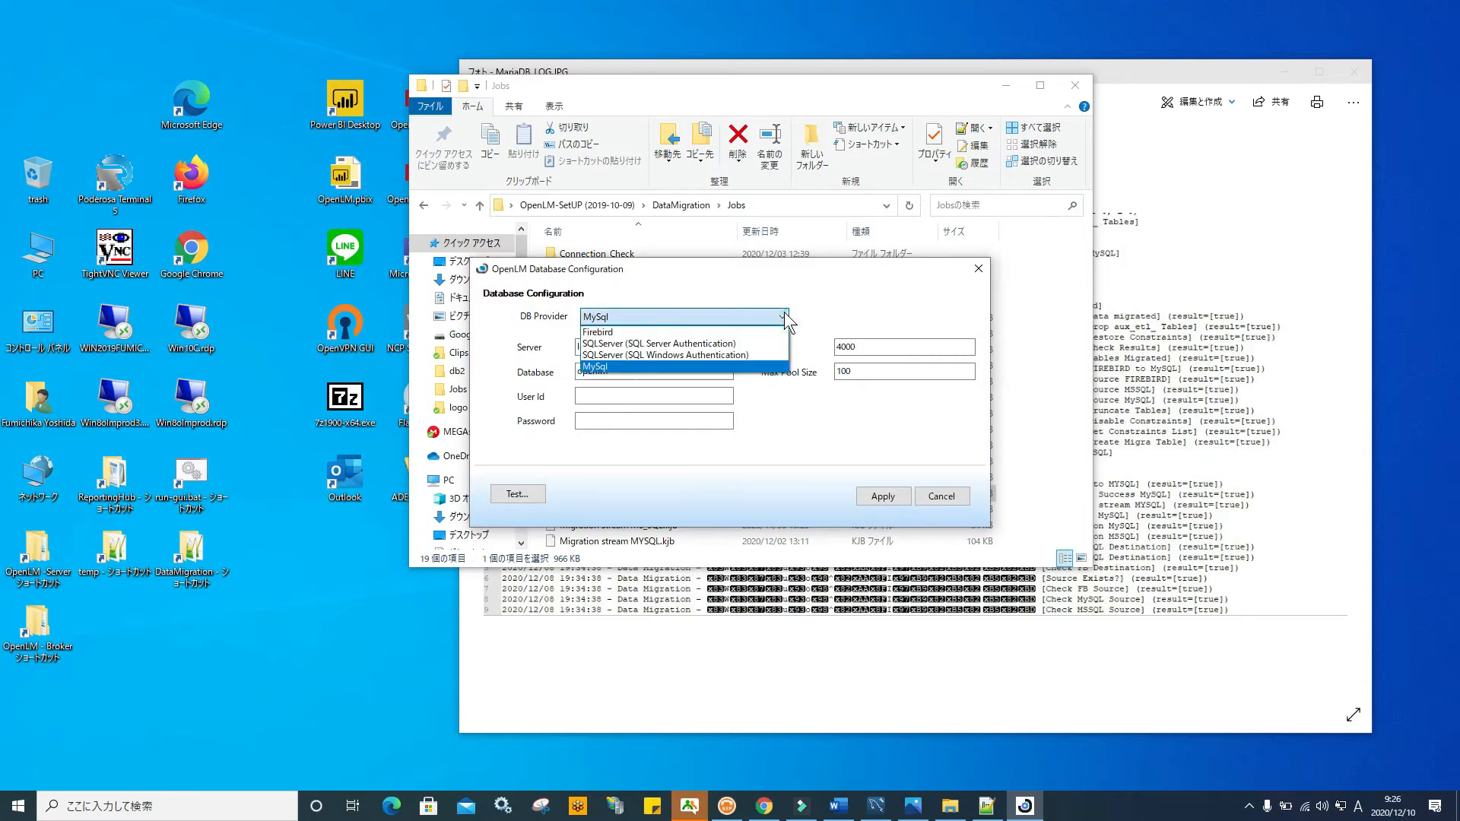
click(824, 300)
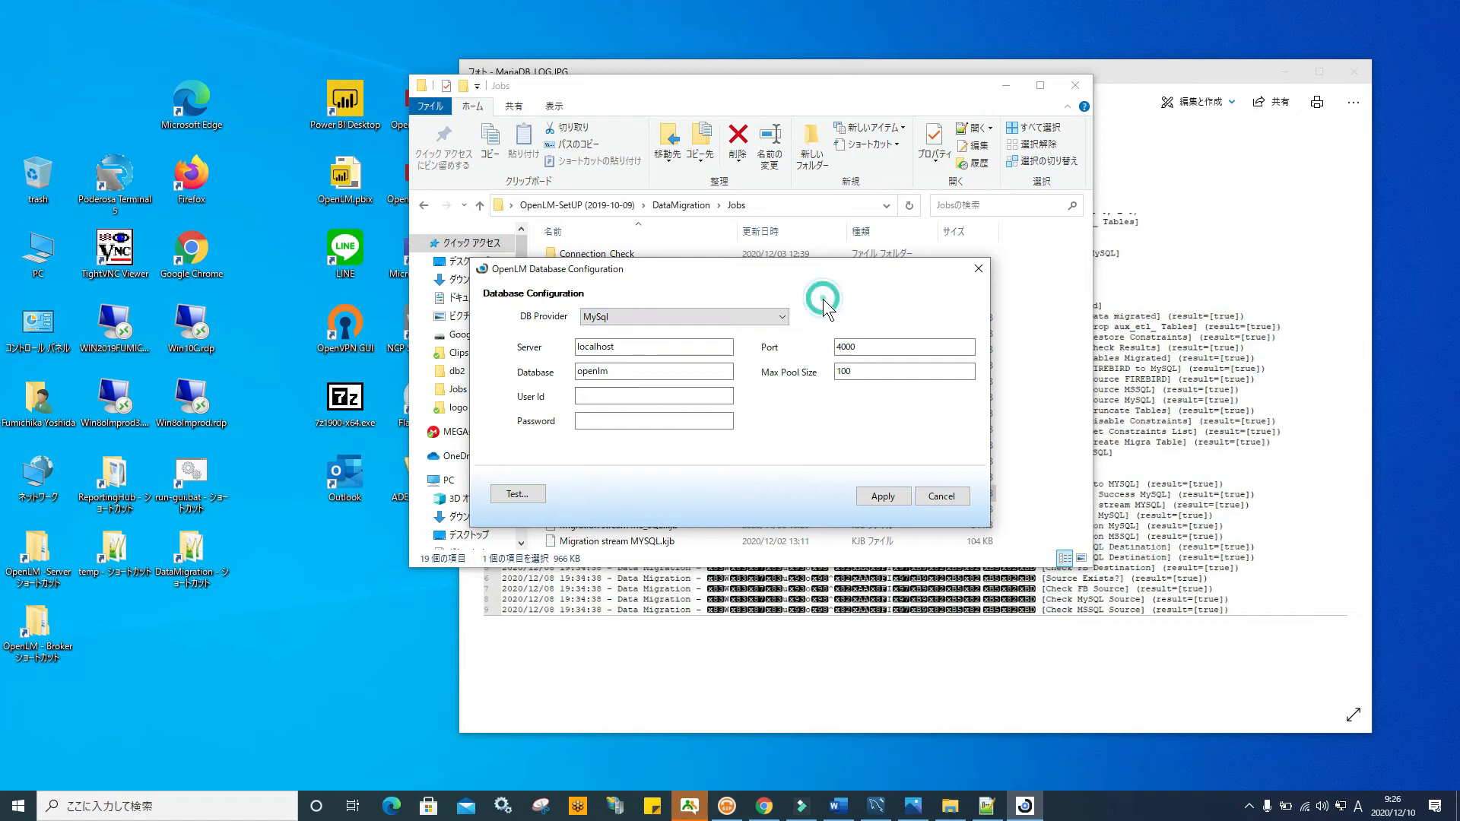
click(601, 396)
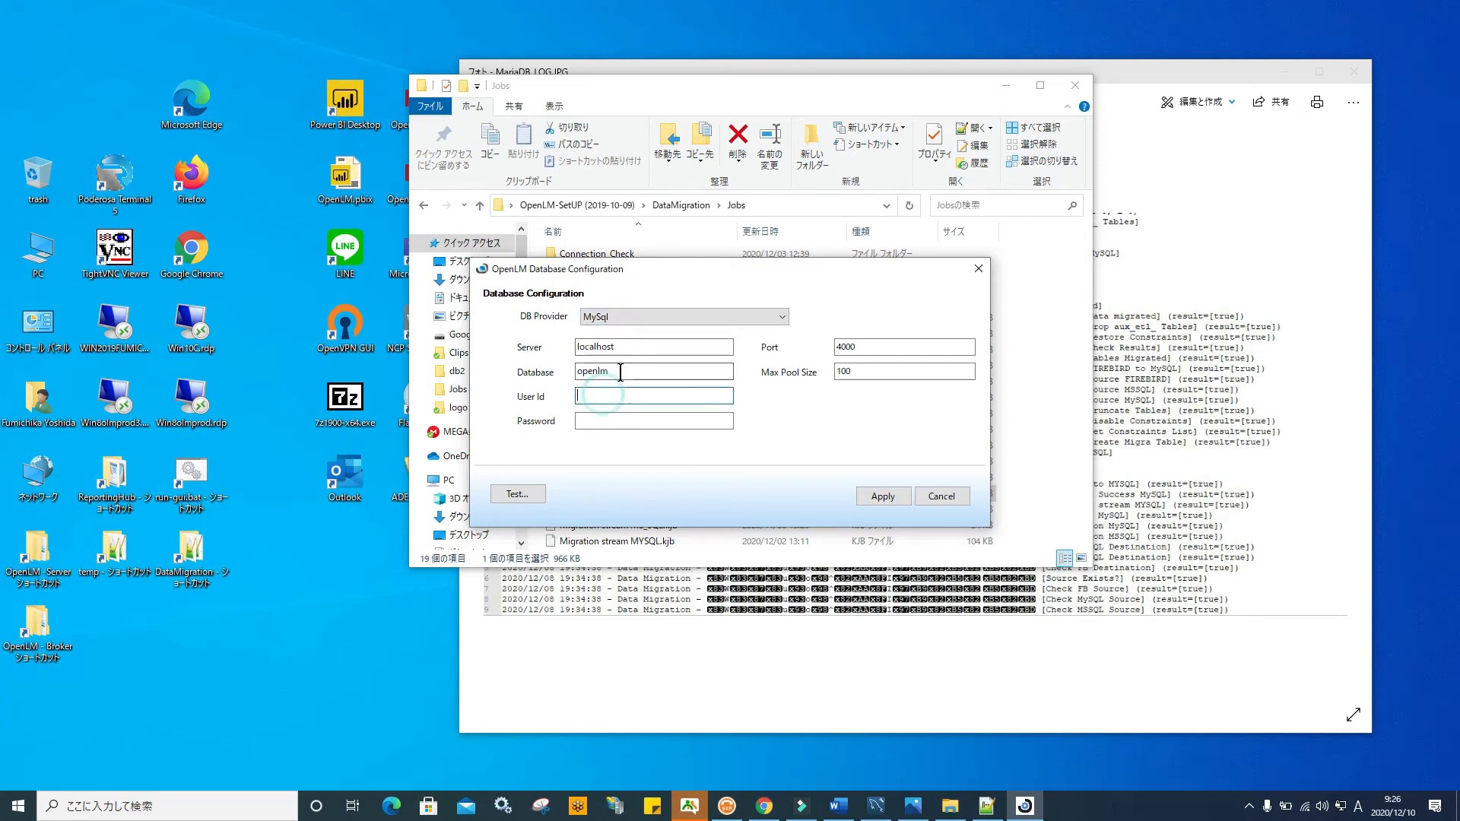
click(612, 371)
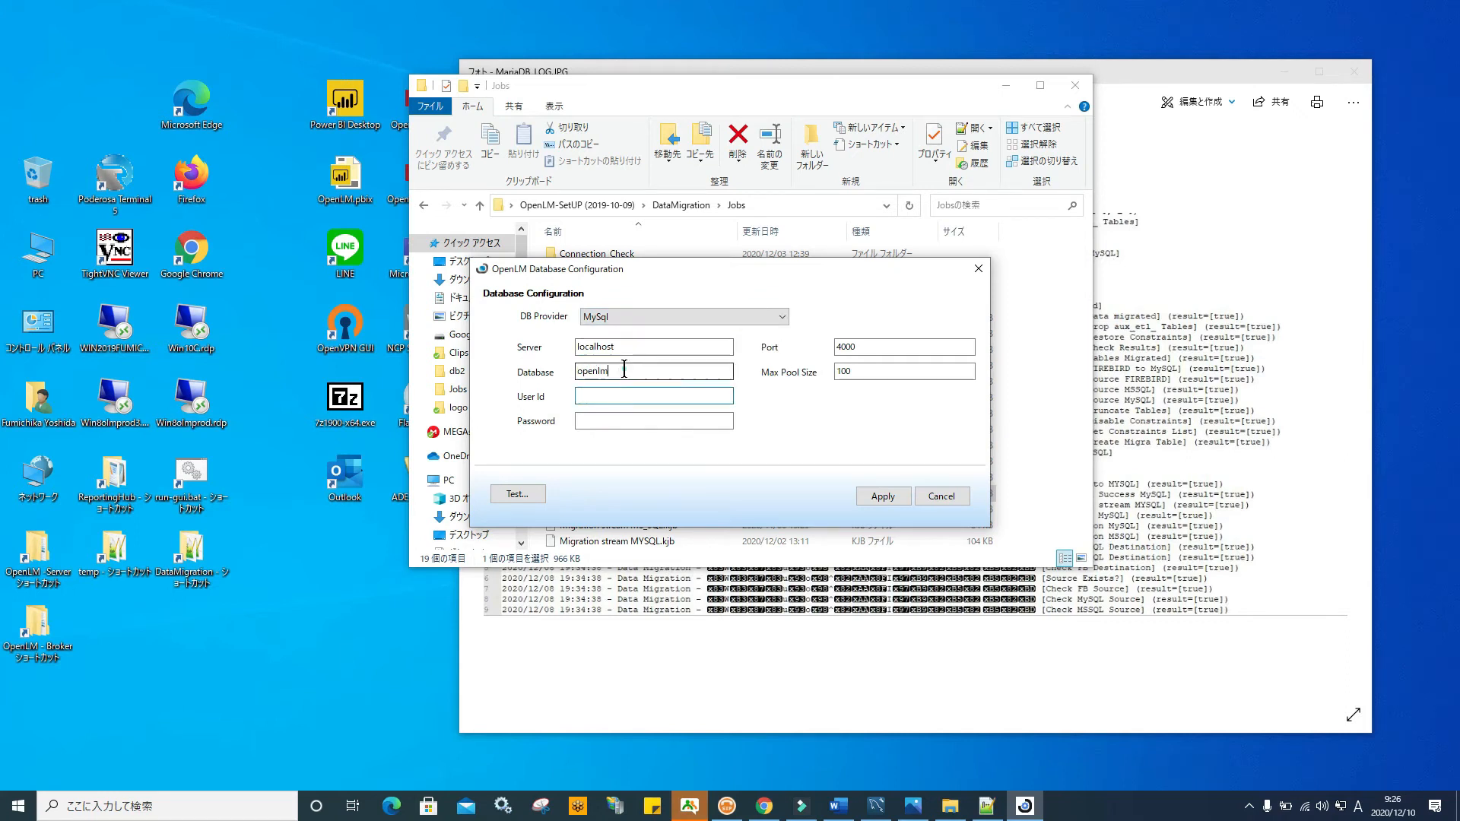
click(605, 396)
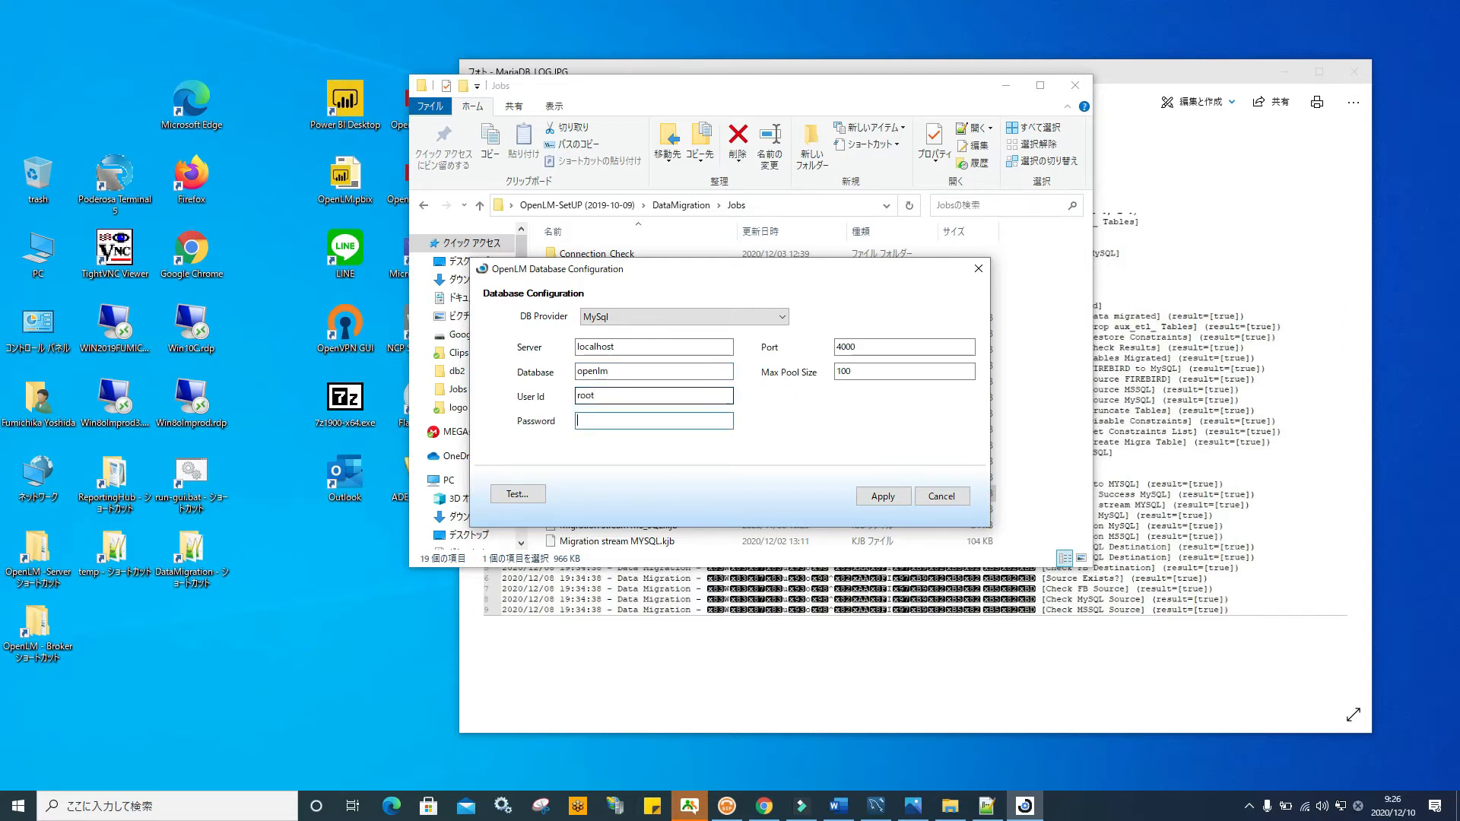
text(***)
click(525, 494)
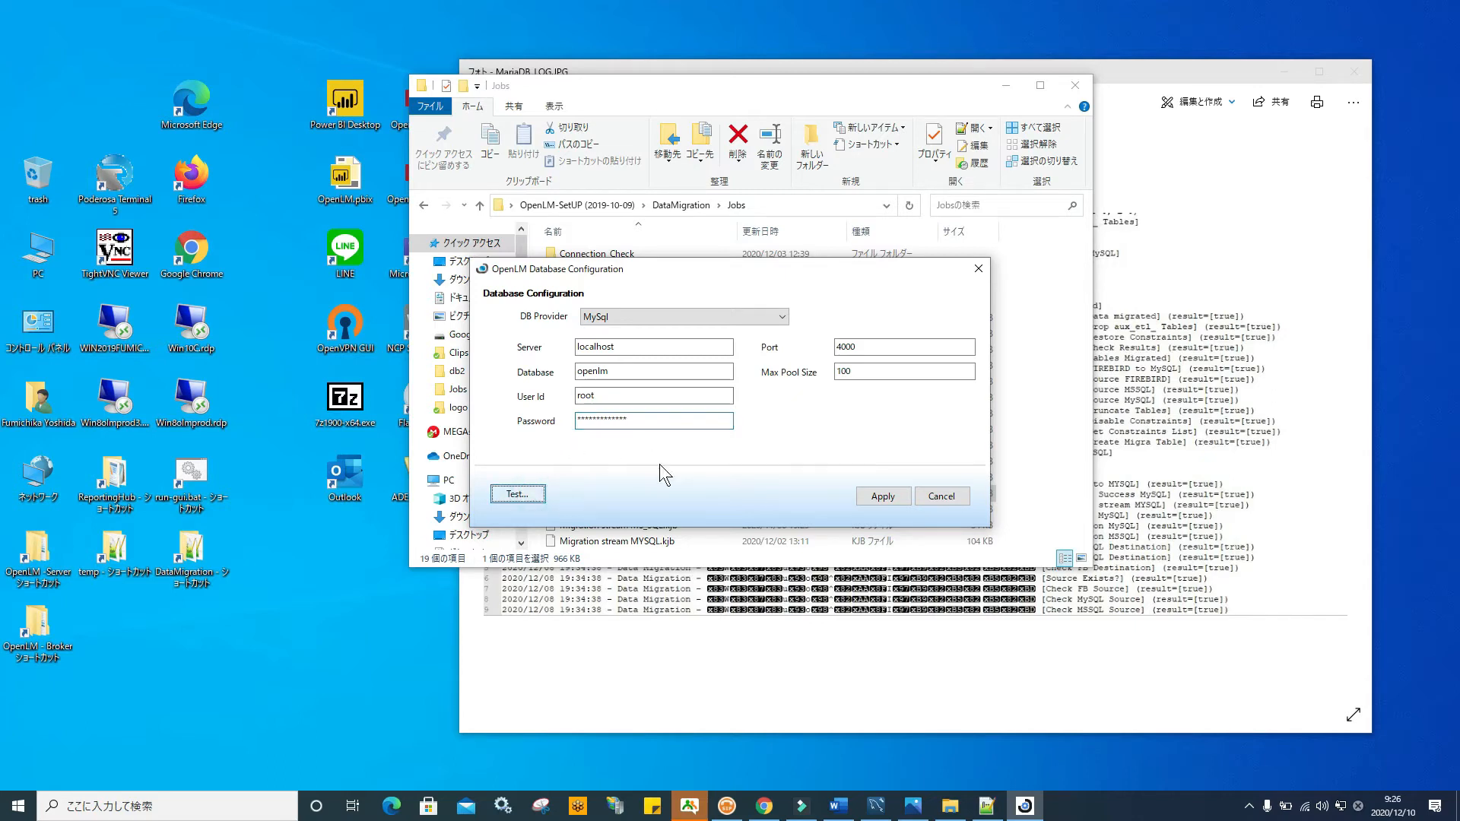
Acknowledge the successful connection, close the configuration, and clear windows to show the desktop
click(753, 450)
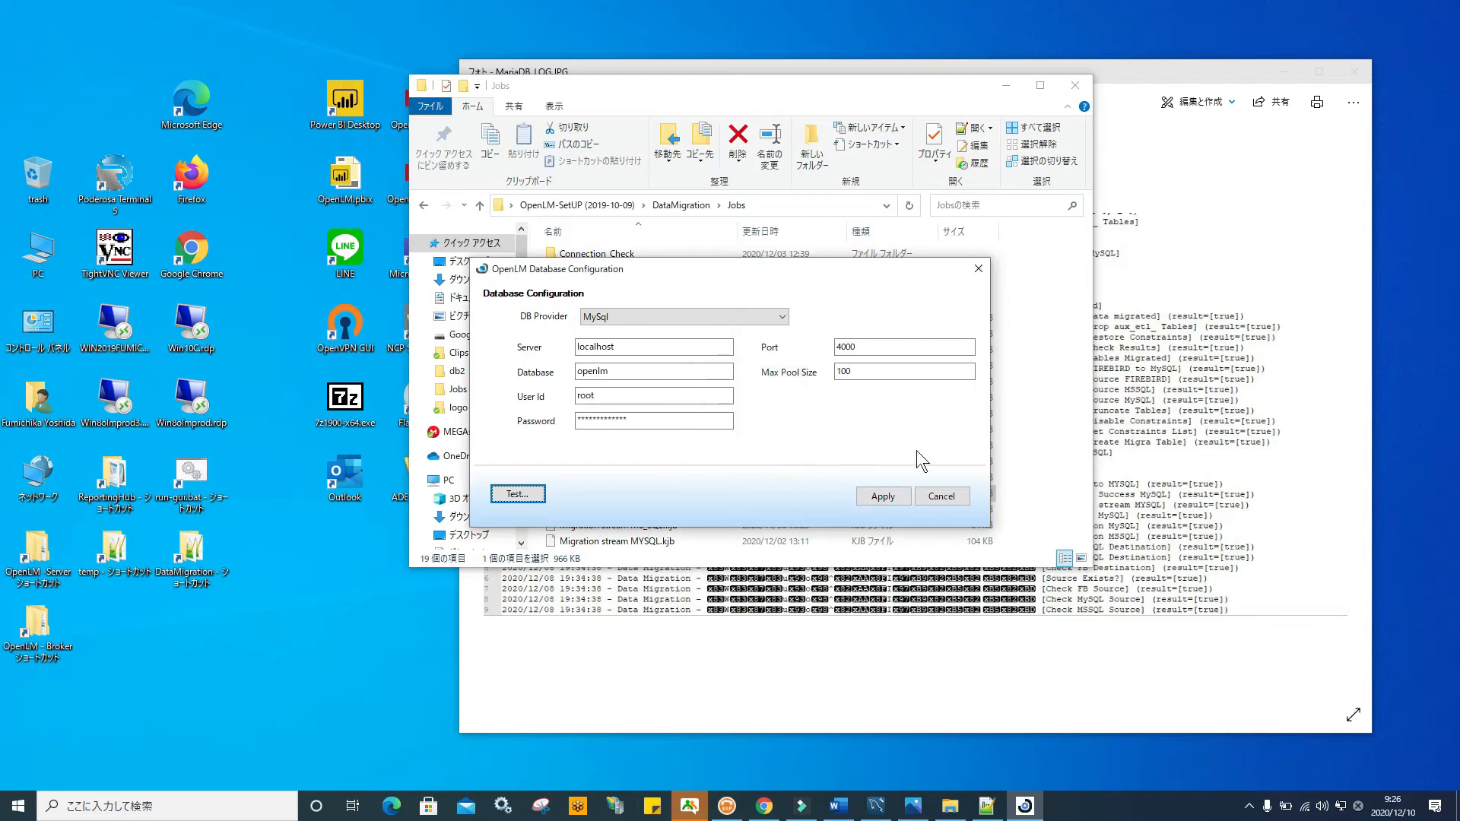
click(979, 268)
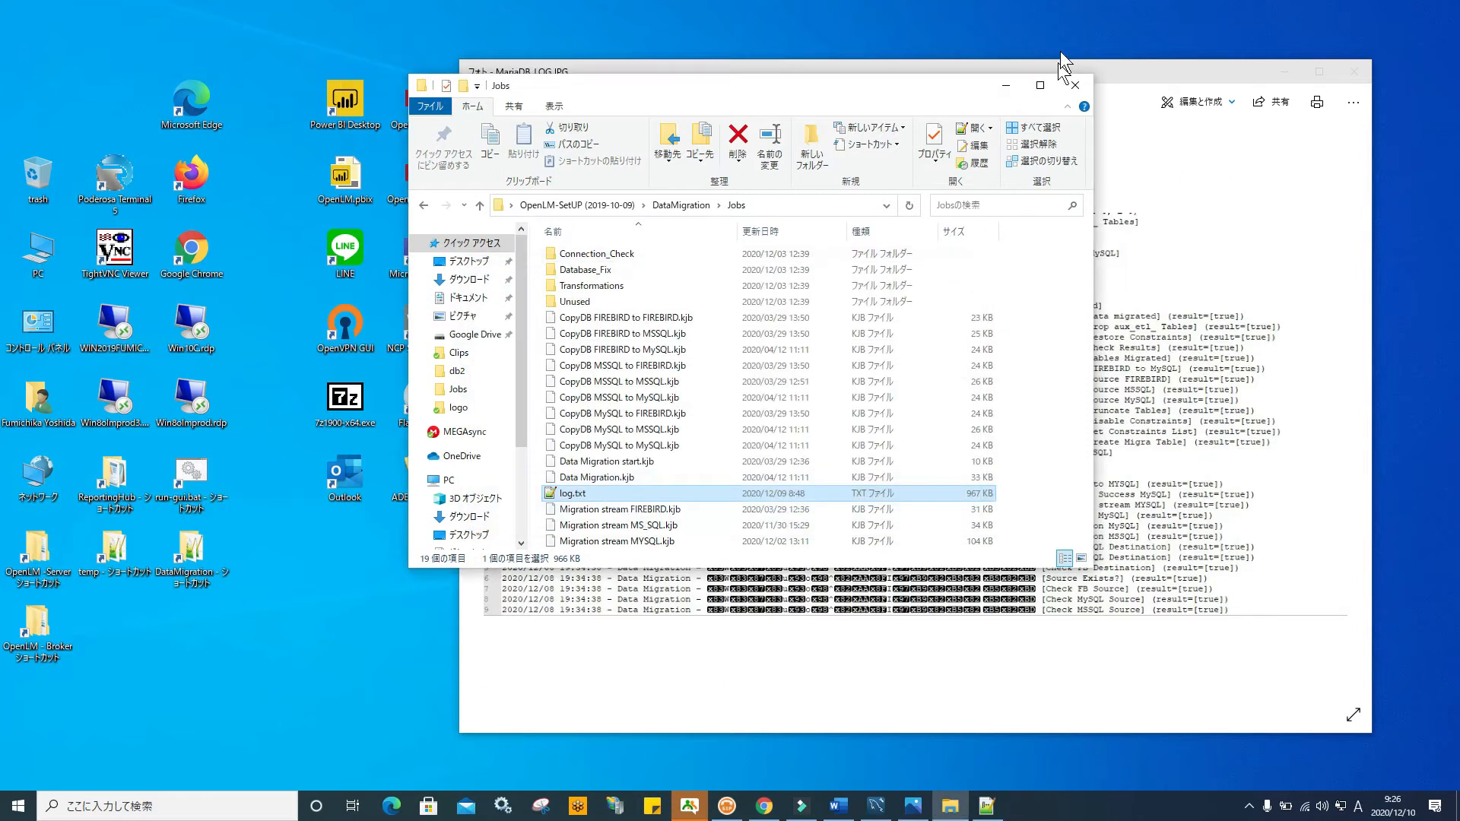
click(1283, 71)
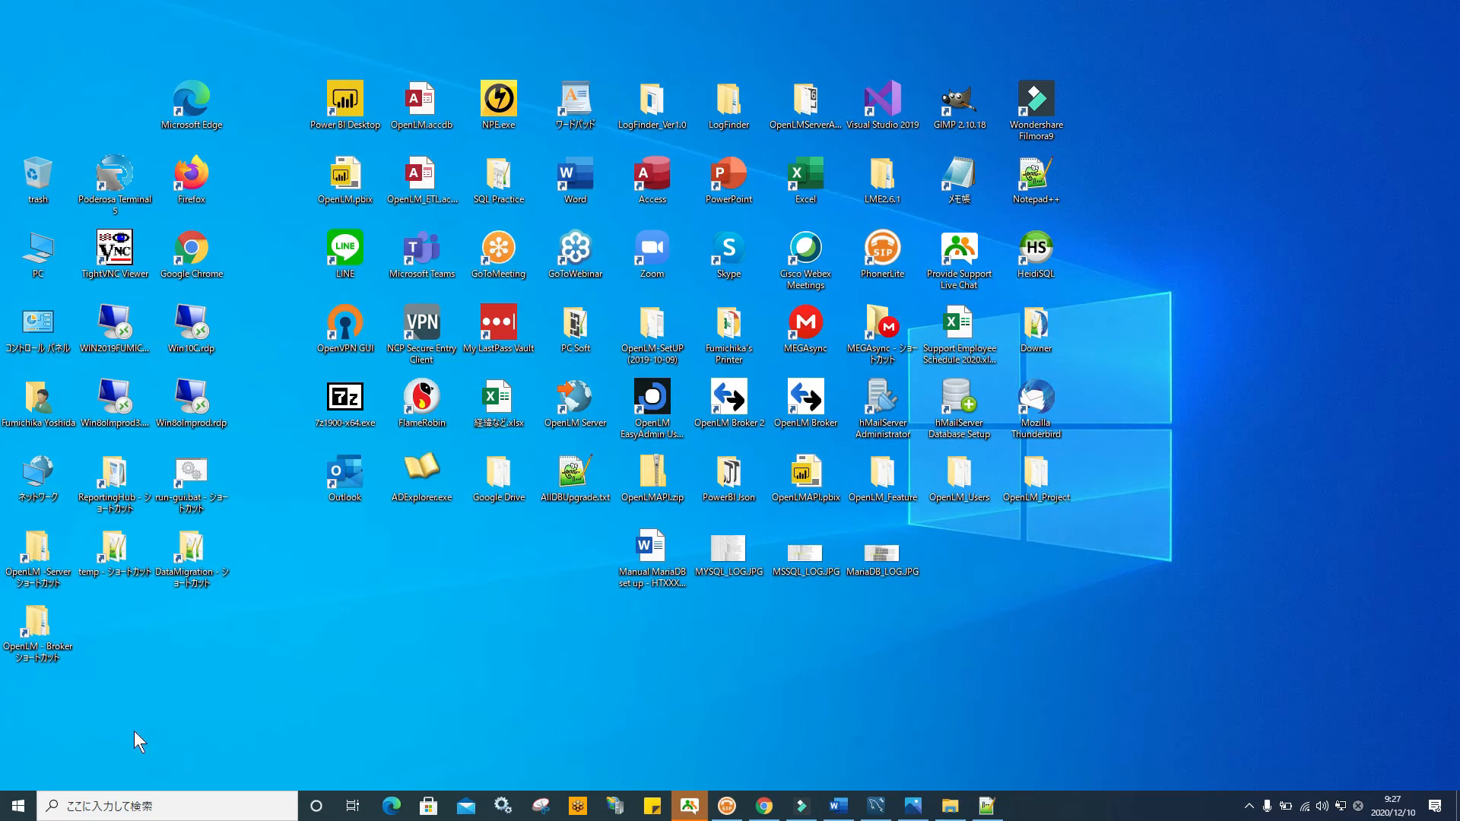
Launch OpenLM Server DB upgrade Tool from the Start menu's OpenLM folder
click(18, 805)
scroll(145, 455, down, 15)
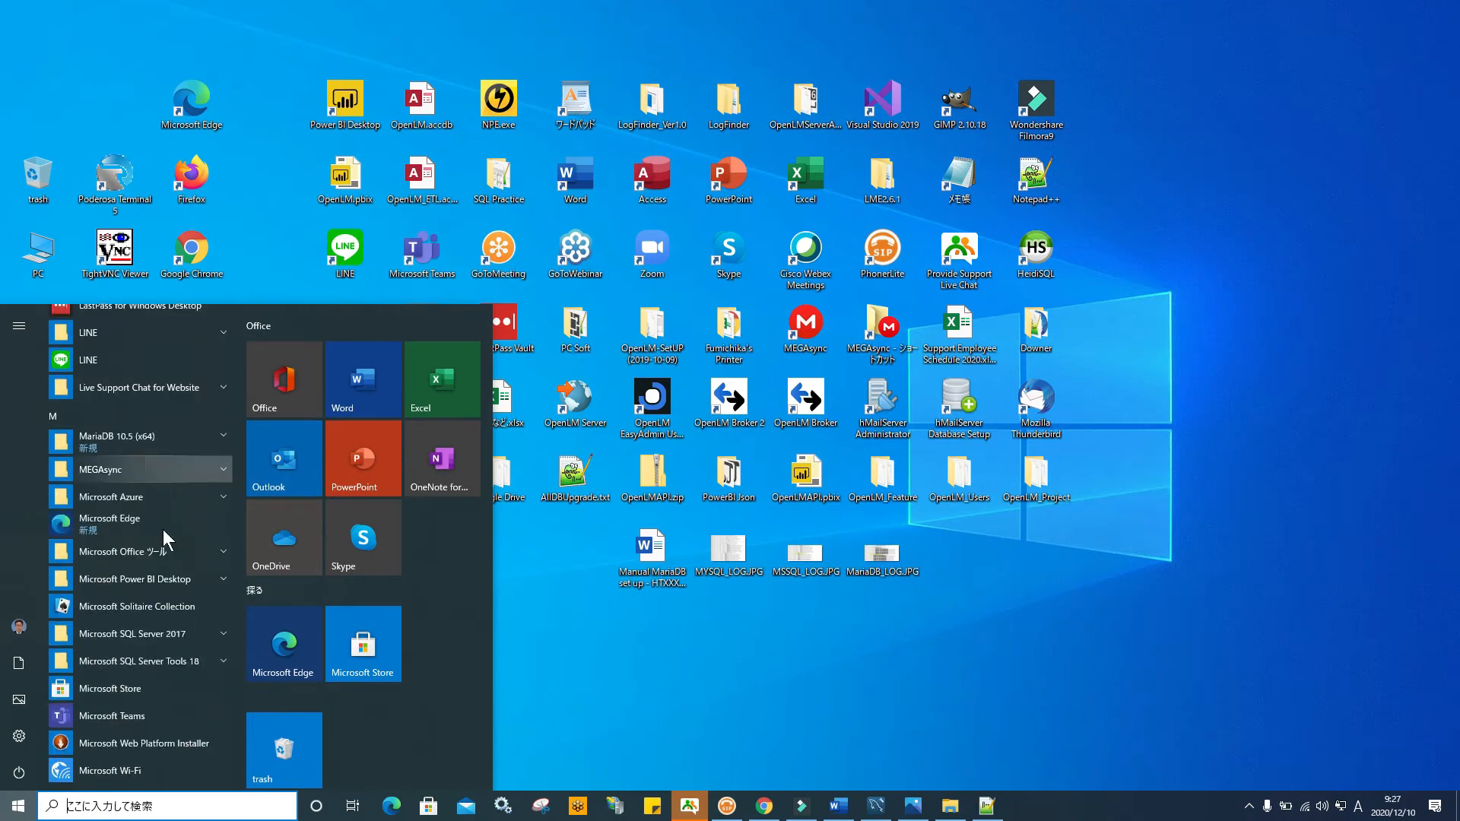
scroll(161, 546, down, 10)
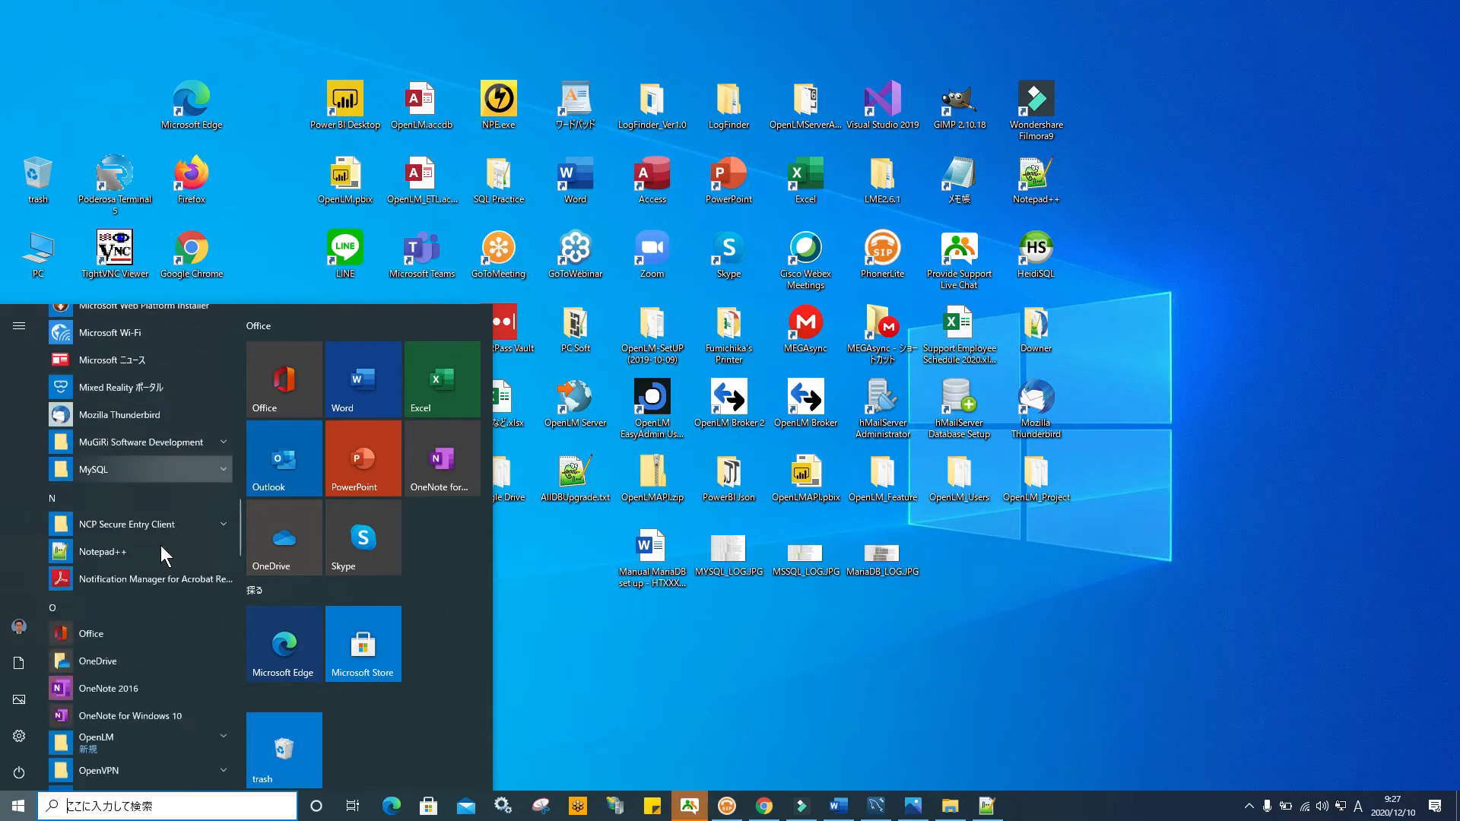
scroll(161, 546, down, 4)
scroll(162, 545, up, 5)
scroll(161, 545, up, 8)
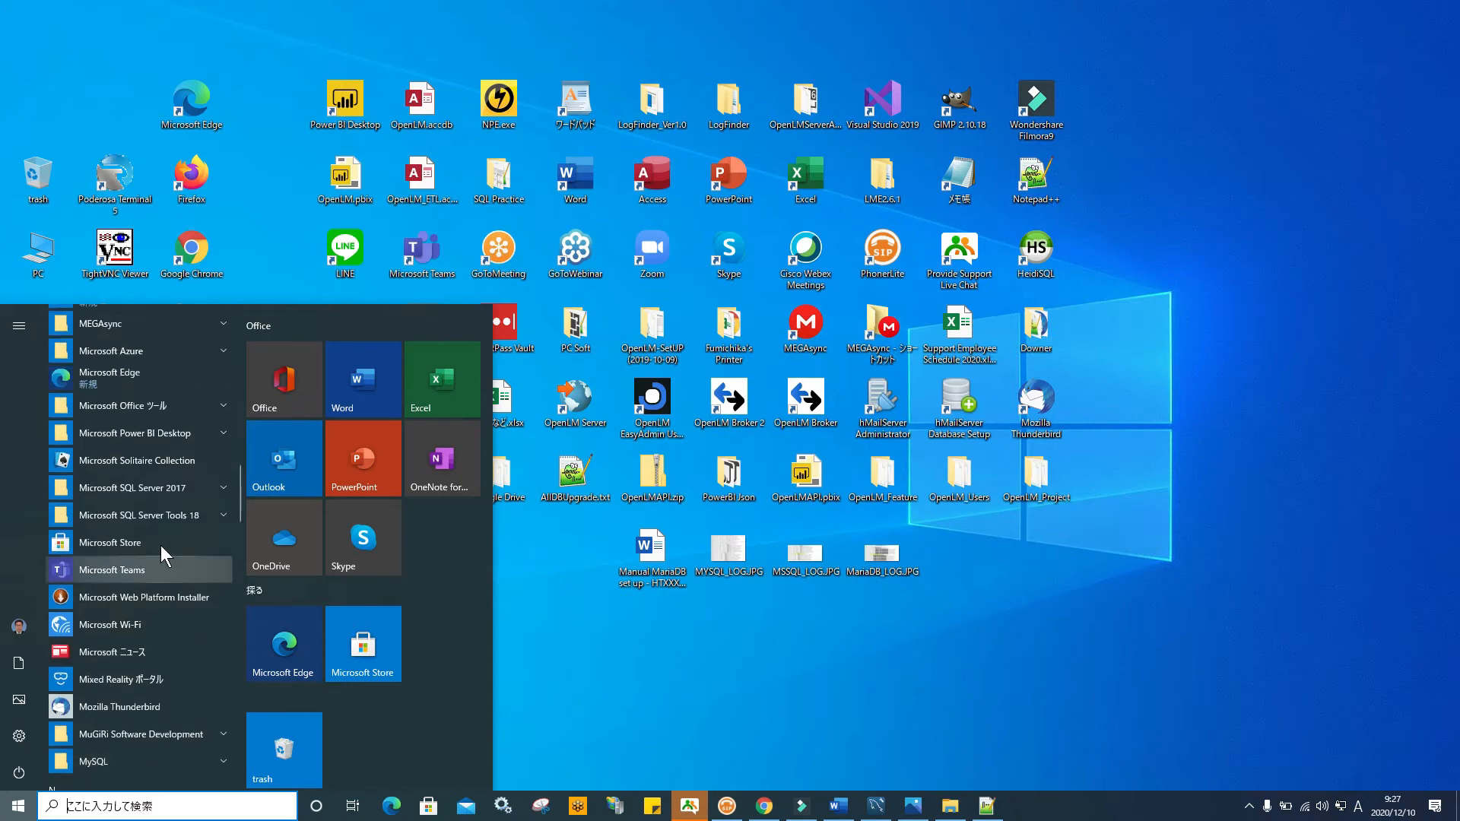
scroll(194, 525, down, 8)
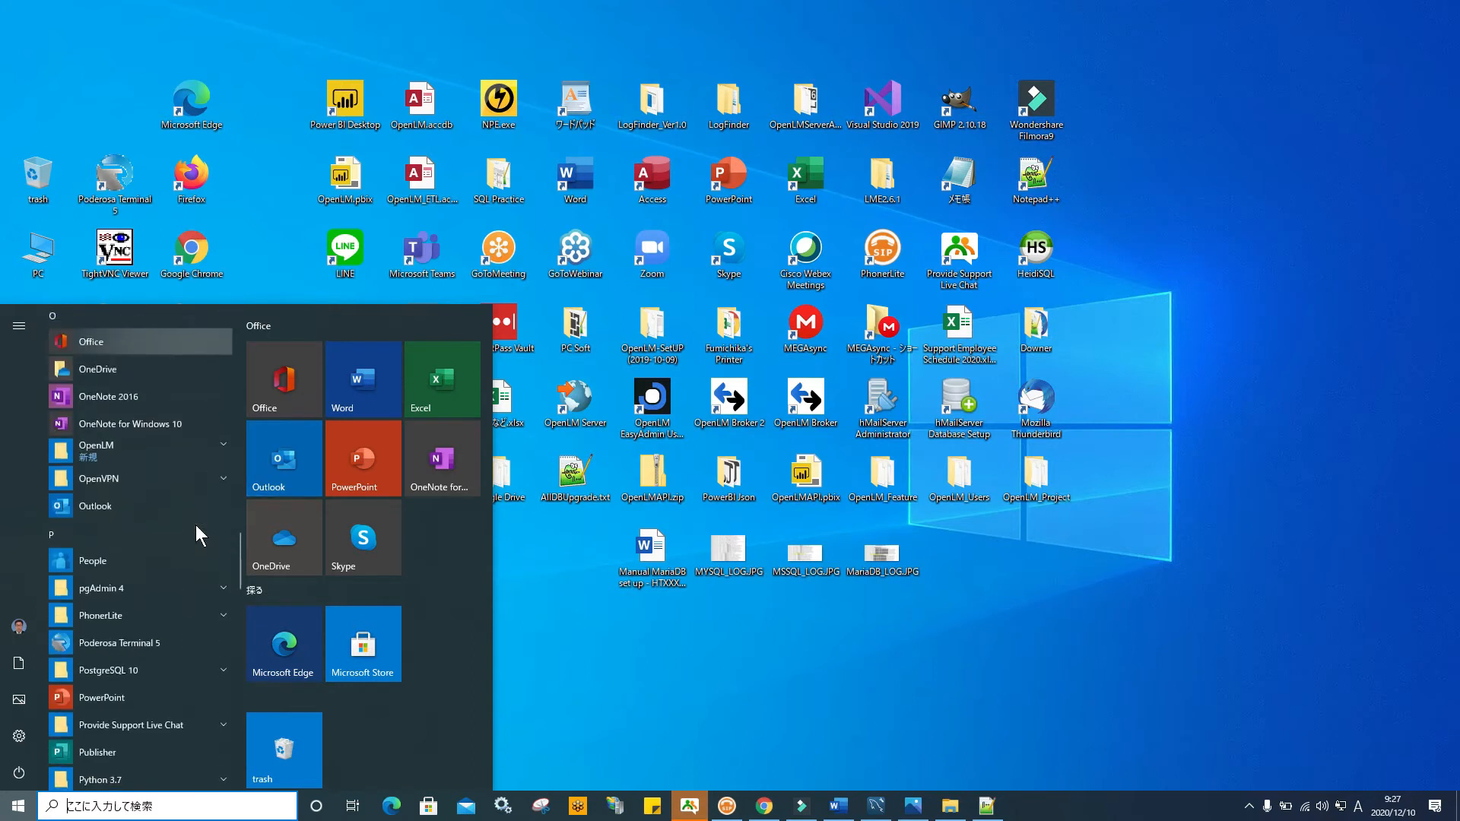
scroll(194, 524, down, 1)
scroll(194, 525, up, 2)
click(222, 520)
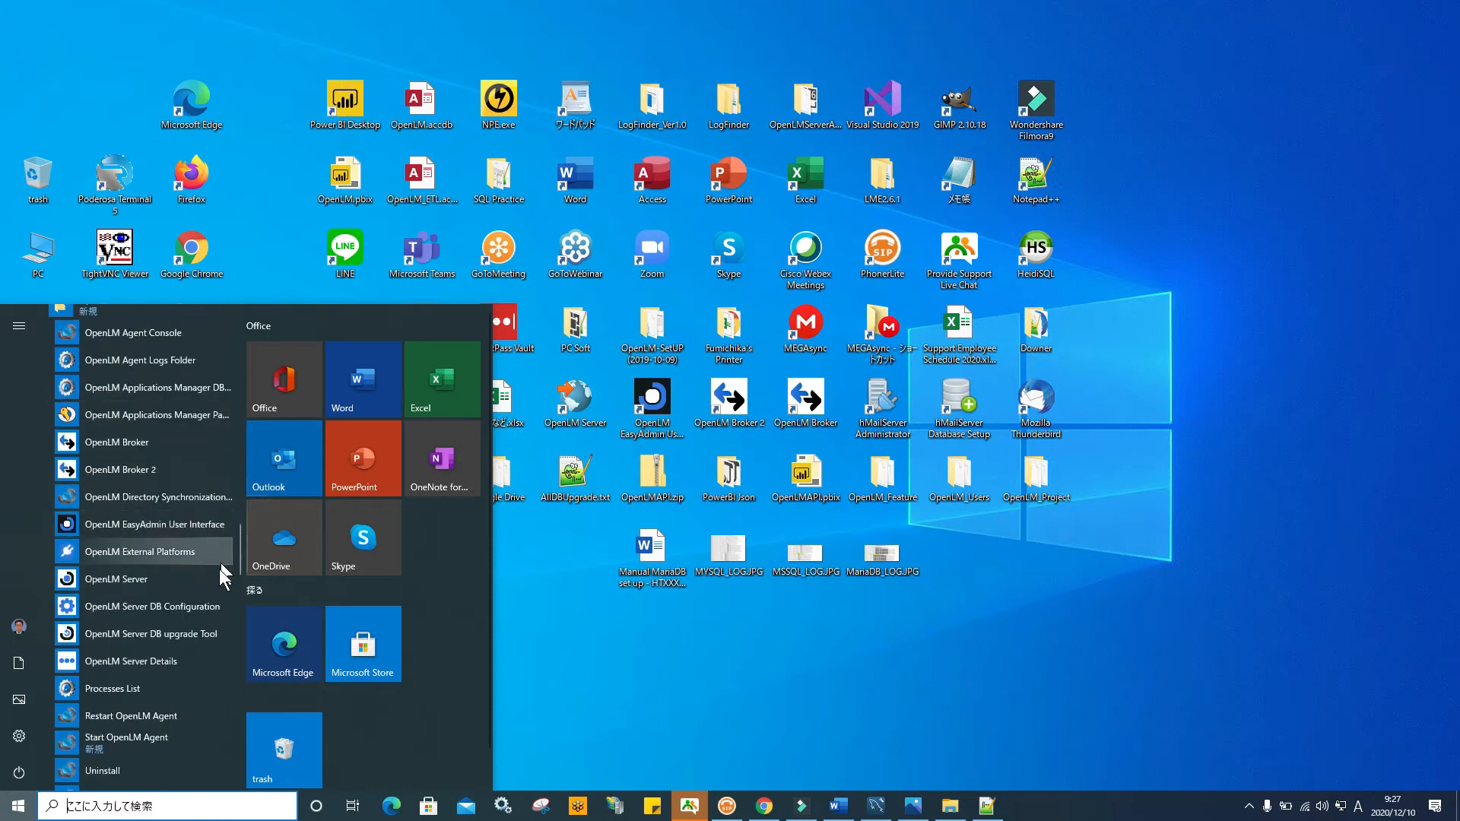
click(207, 632)
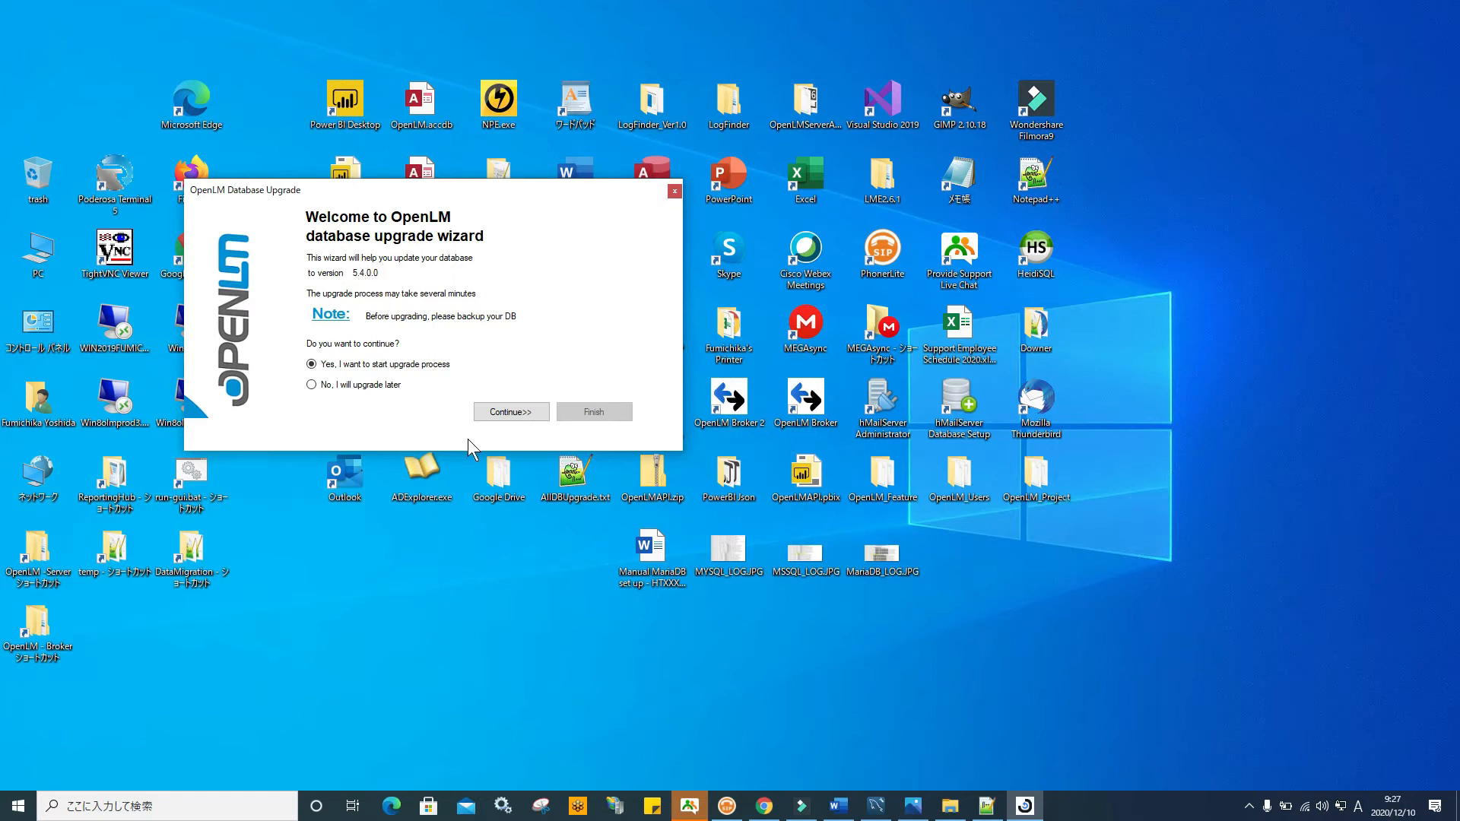
Set the DB provider to Firebird with the OPENLM_DB.FDB file and test the connection
click(502, 415)
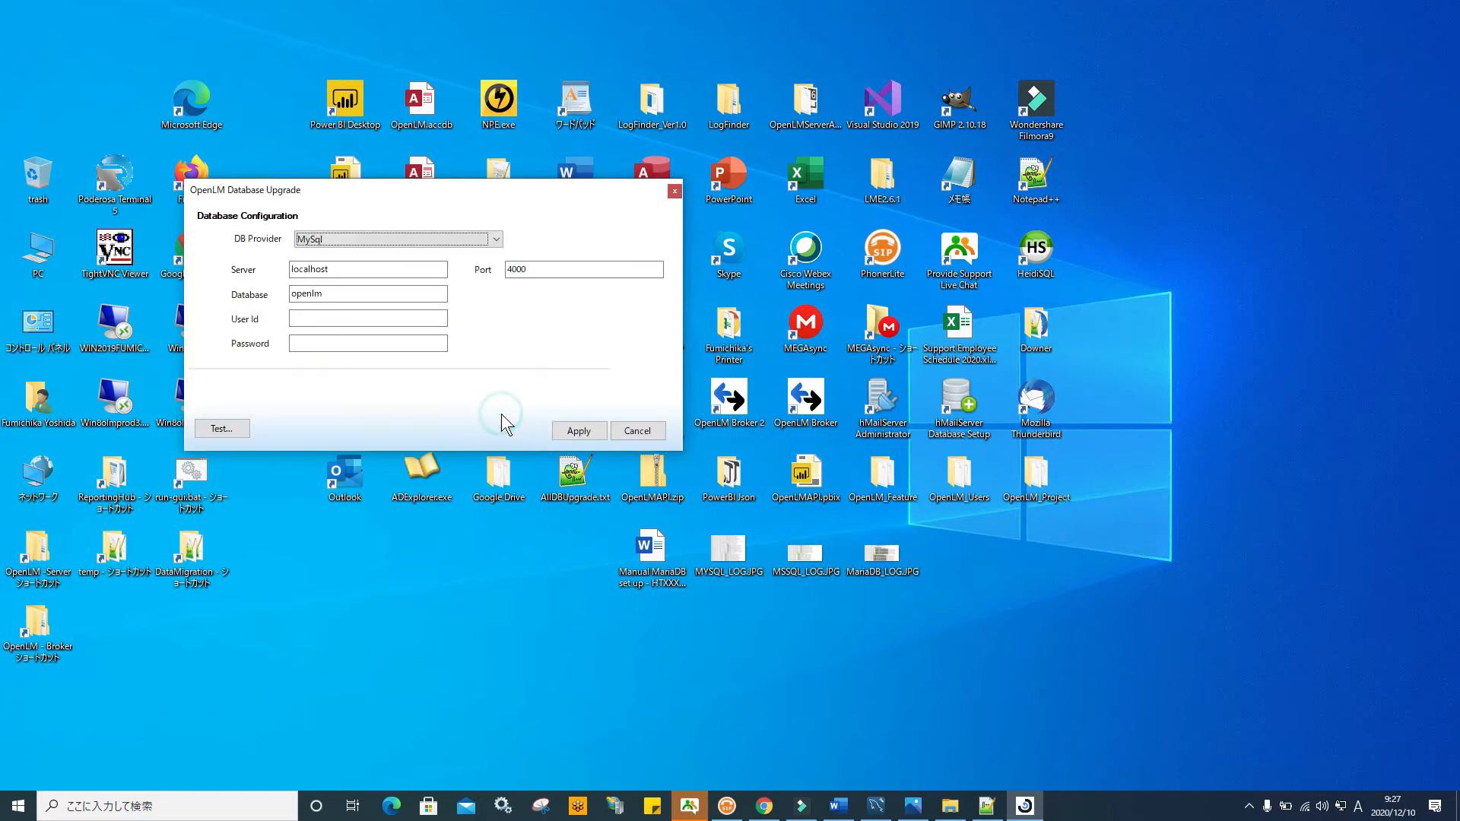
click(496, 238)
click(464, 254)
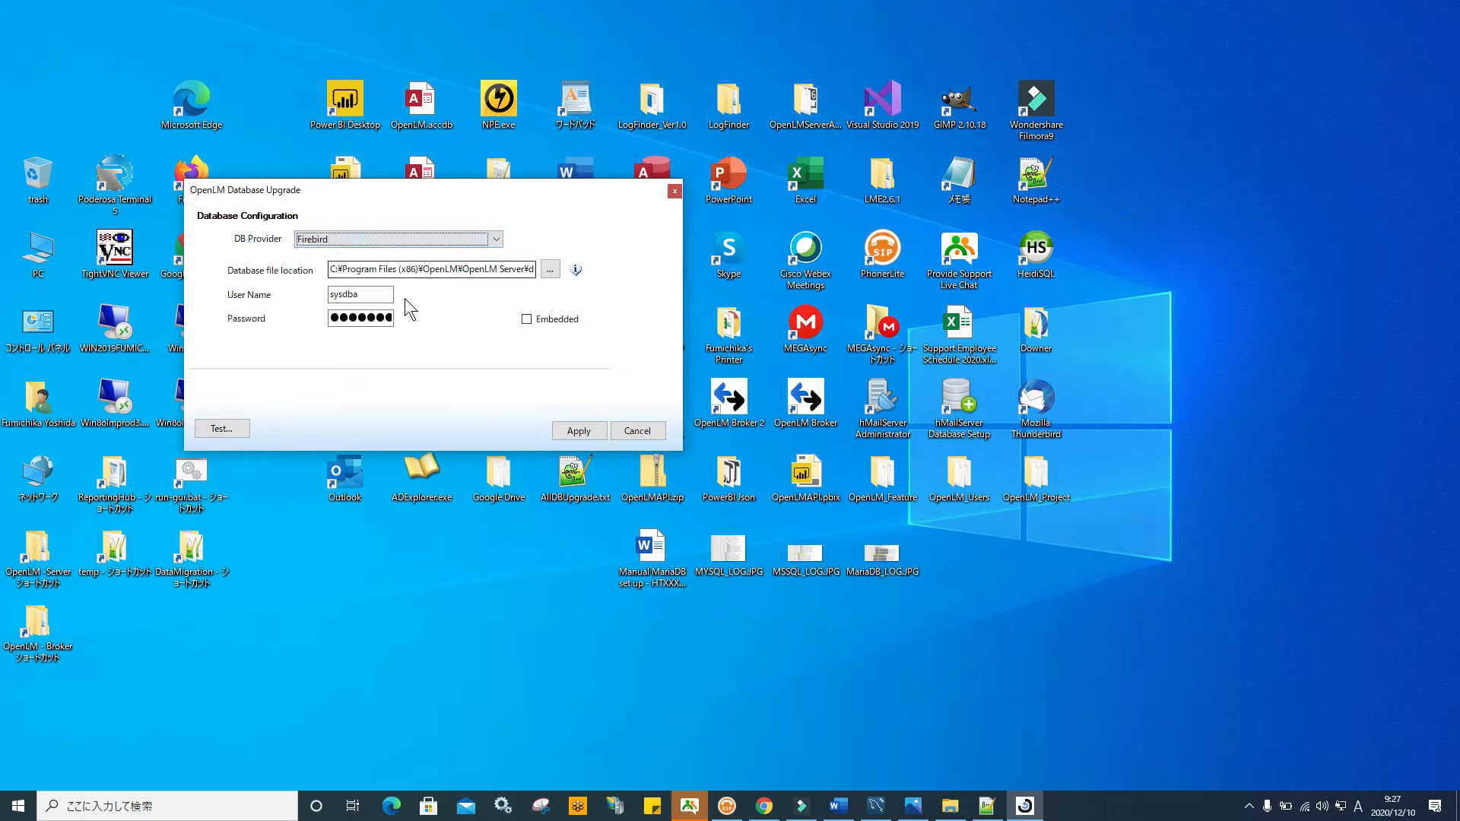
click(556, 266)
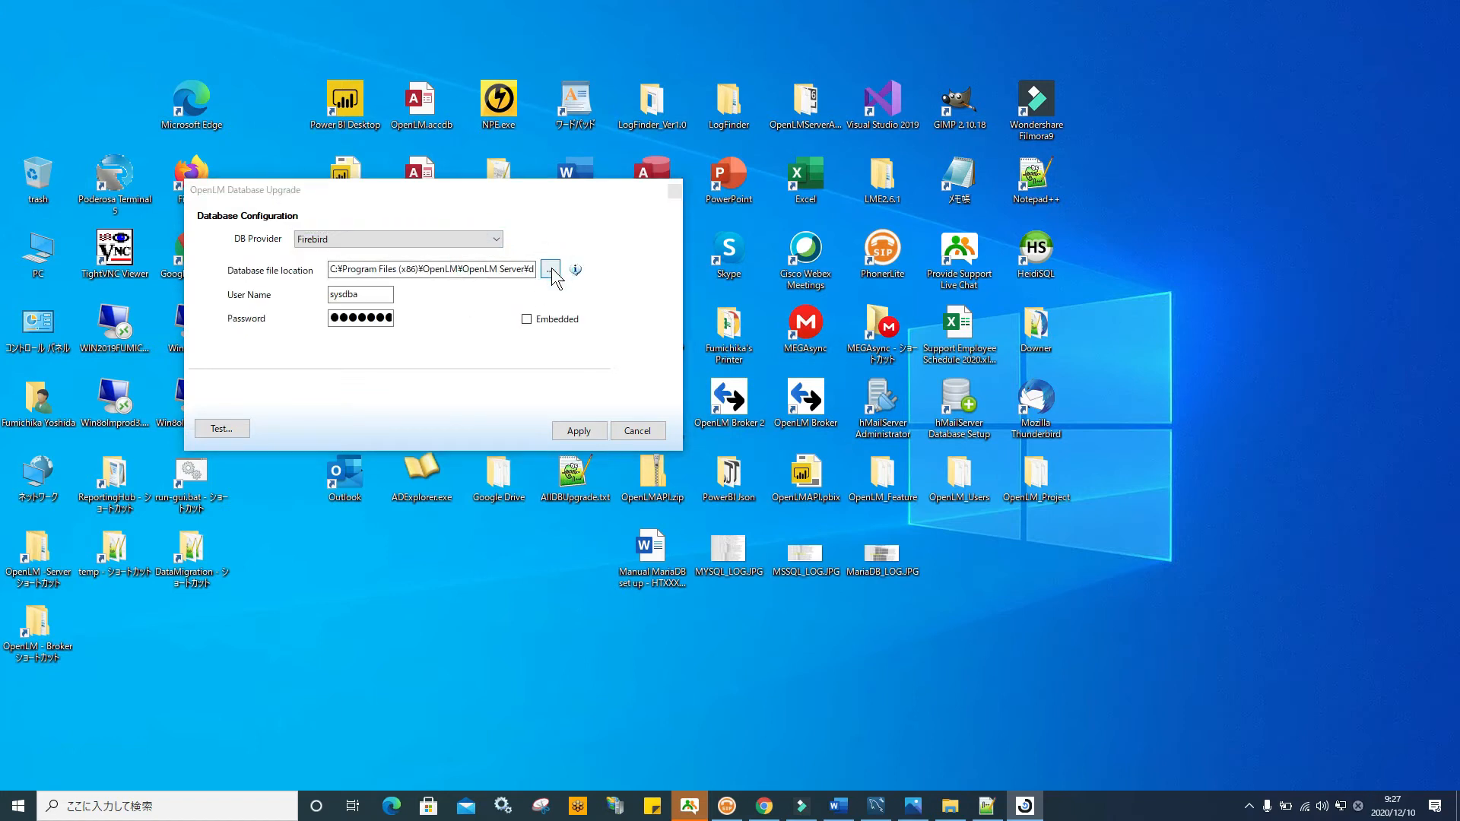
click(410, 313)
click(576, 544)
click(219, 430)
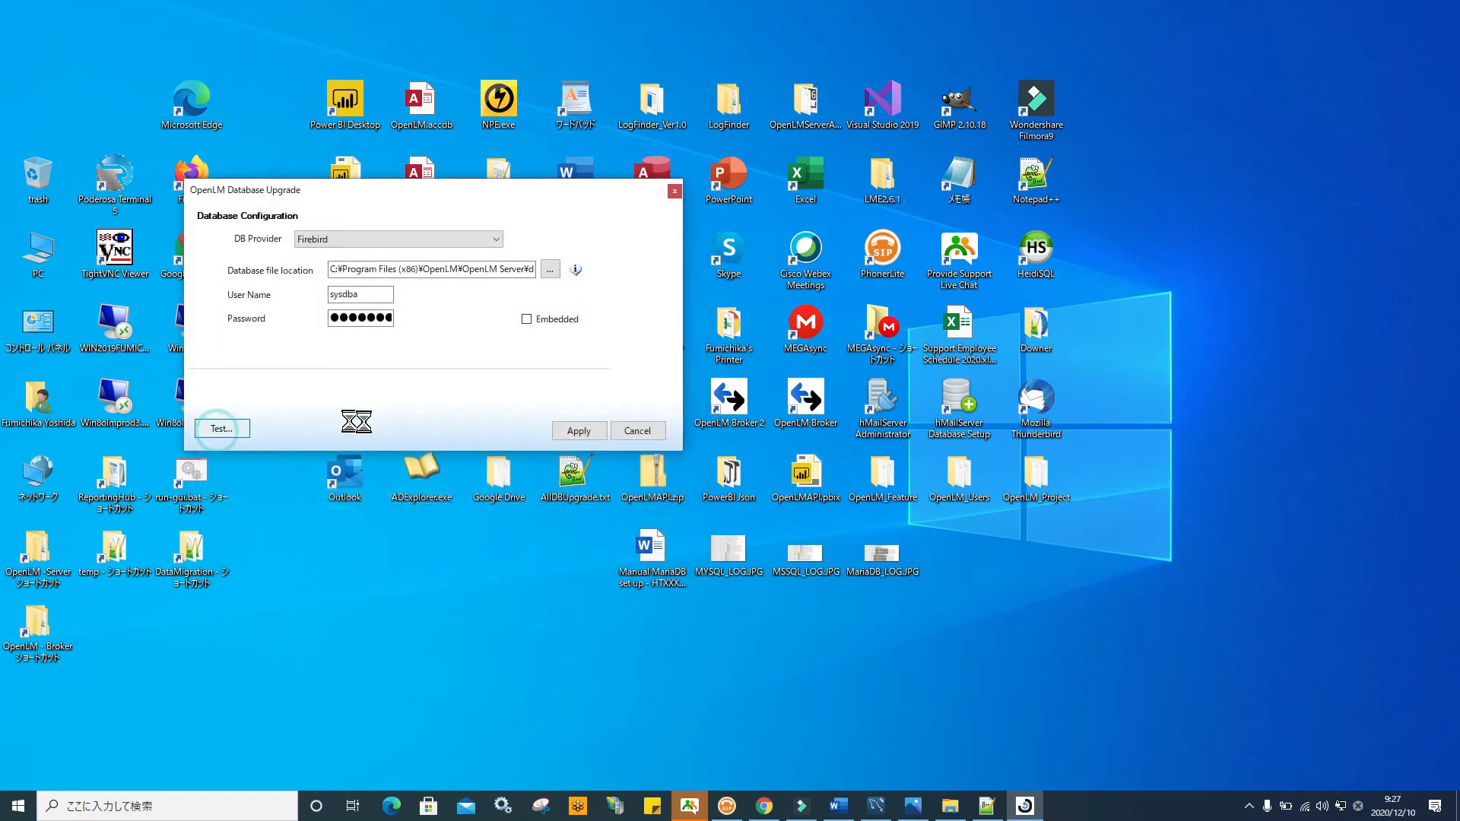
click(737, 450)
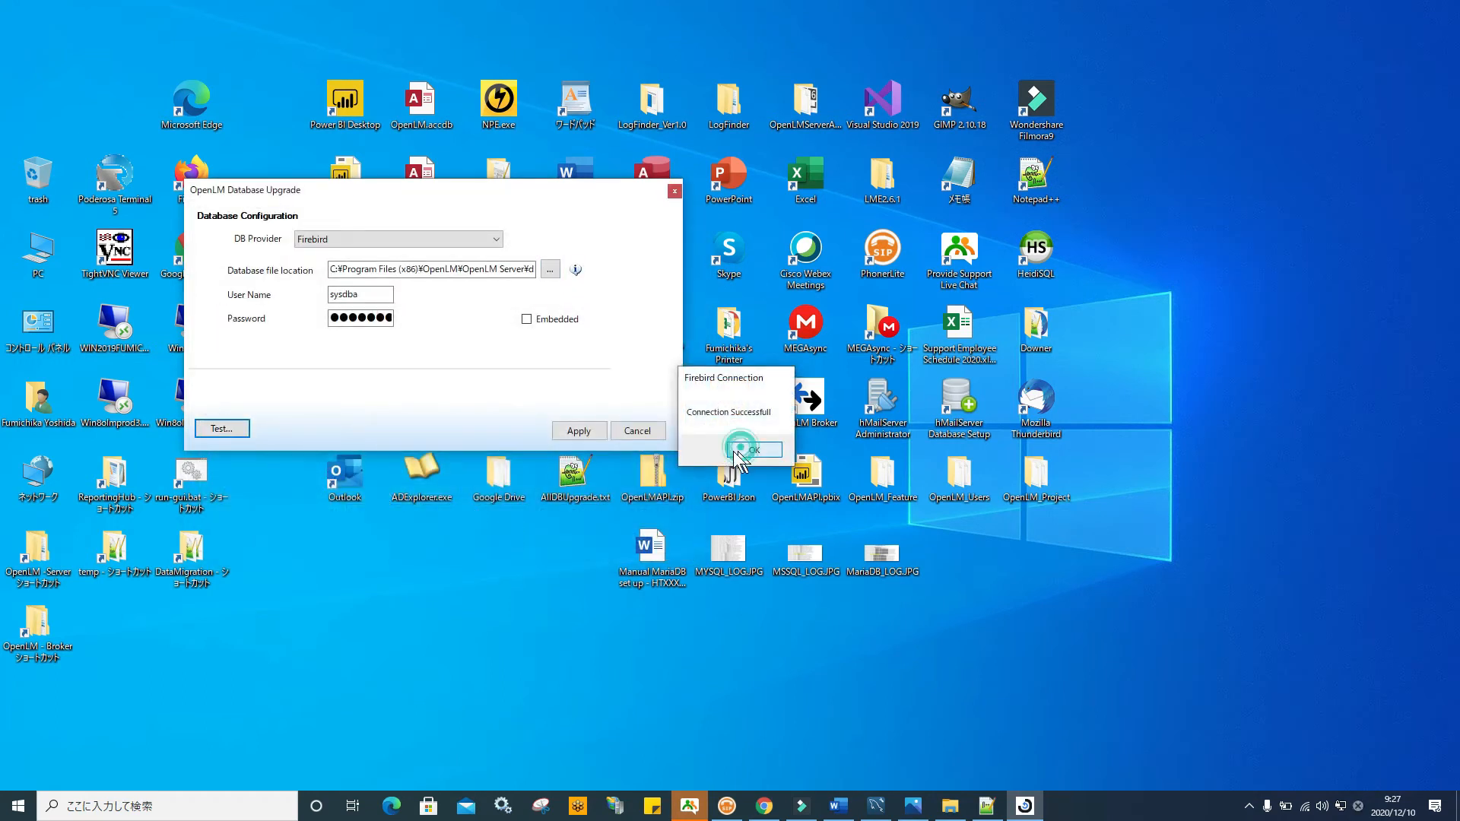
Apply the Firebird settings, agree to stop the OpenLM server, and close the tool
click(578, 430)
click(769, 457)
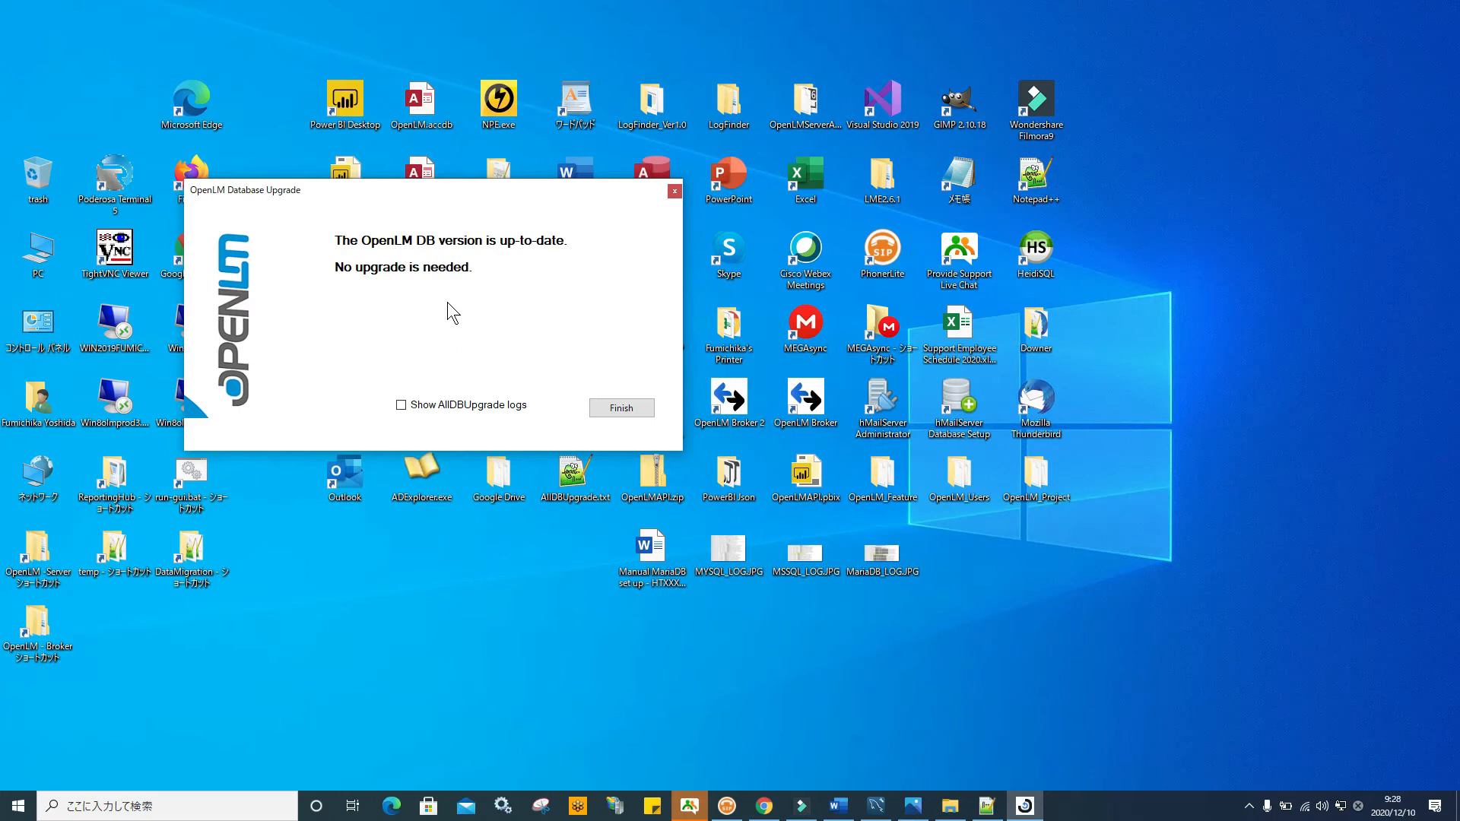
click(673, 191)
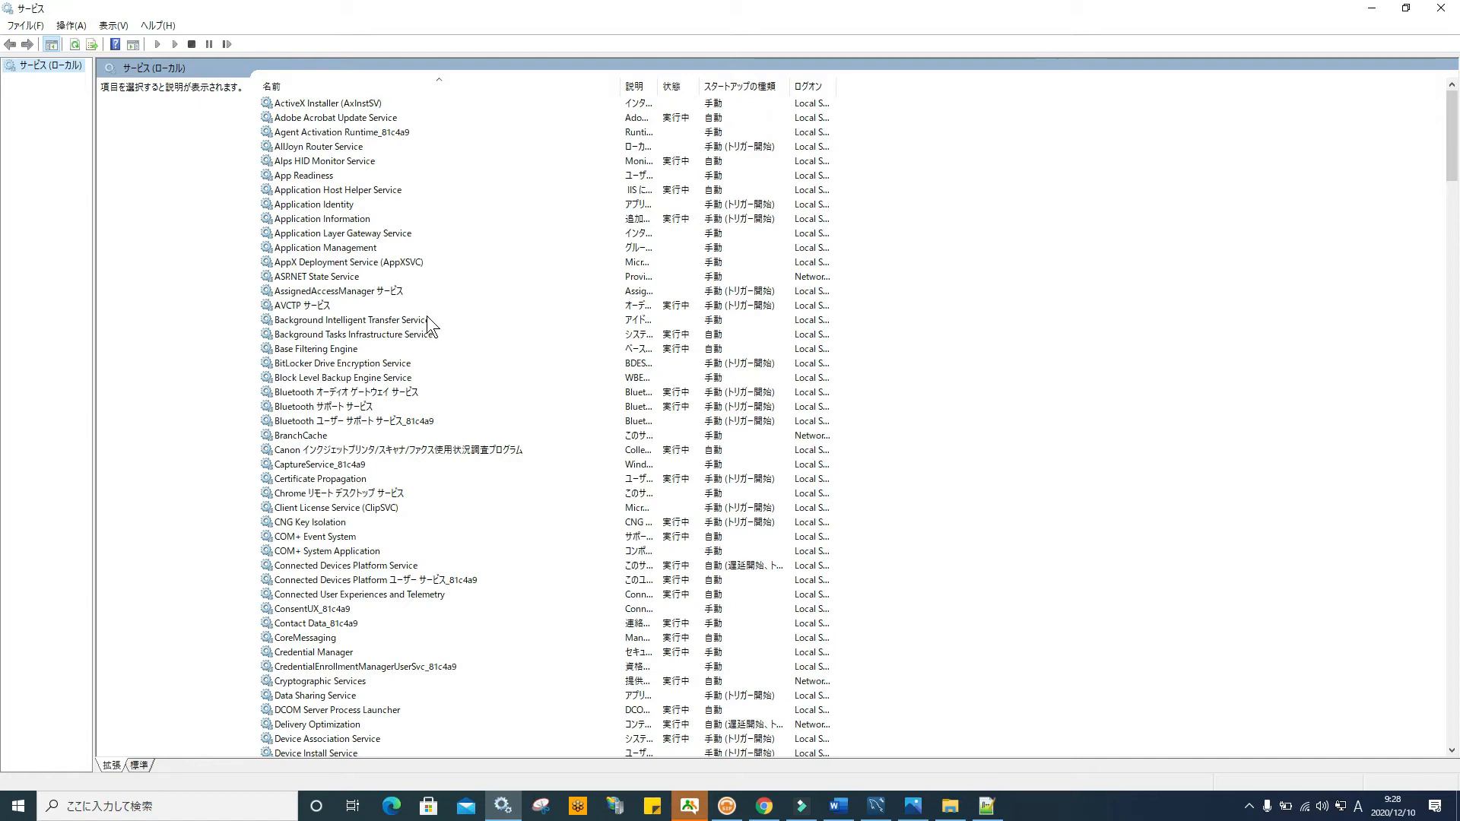
Scroll through the local services list to inspect the MYSQL80 and MariaDB entries
scroll(427, 316, down, 6)
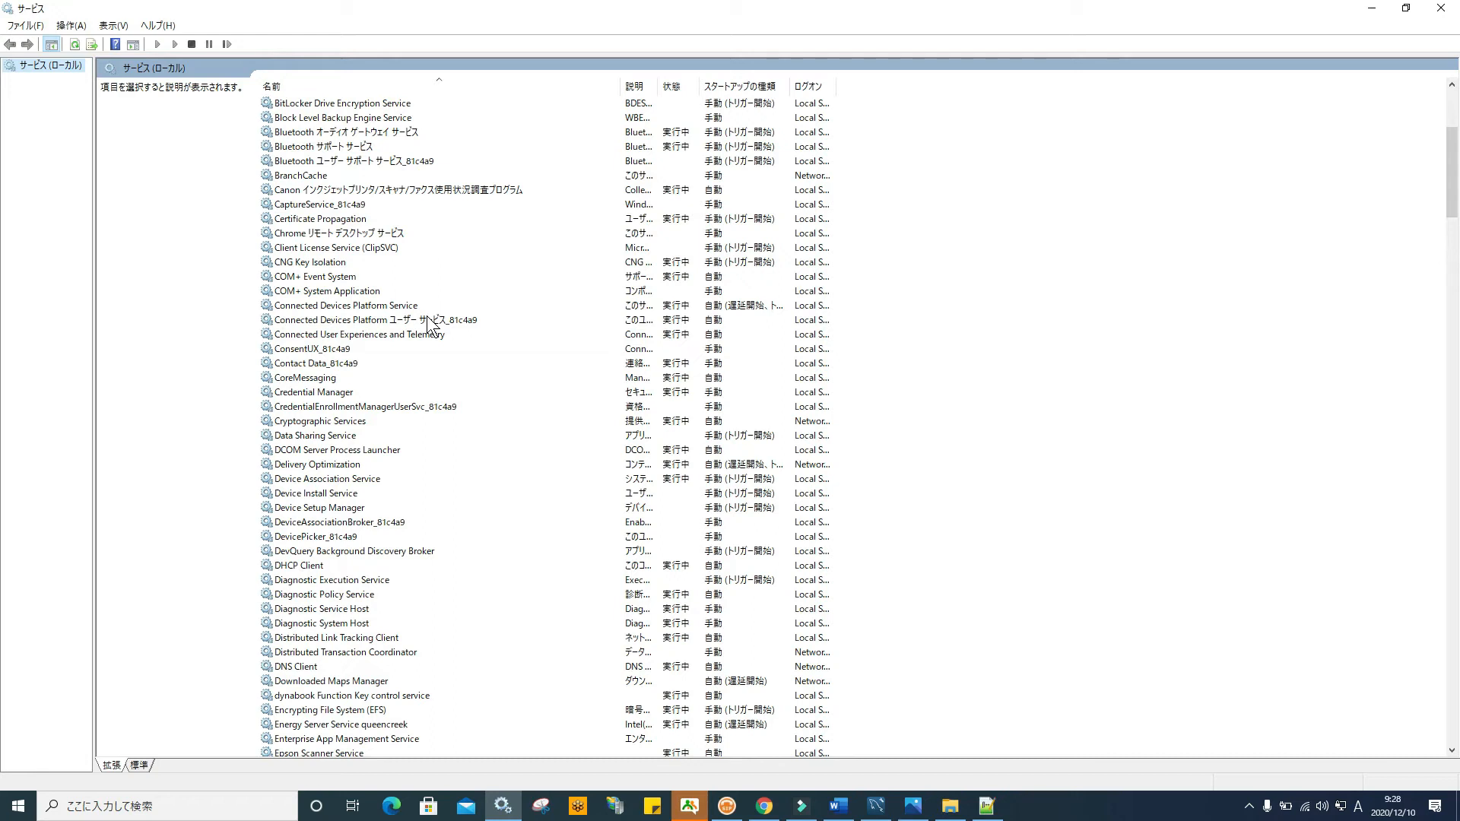
scroll(427, 317, down, 14)
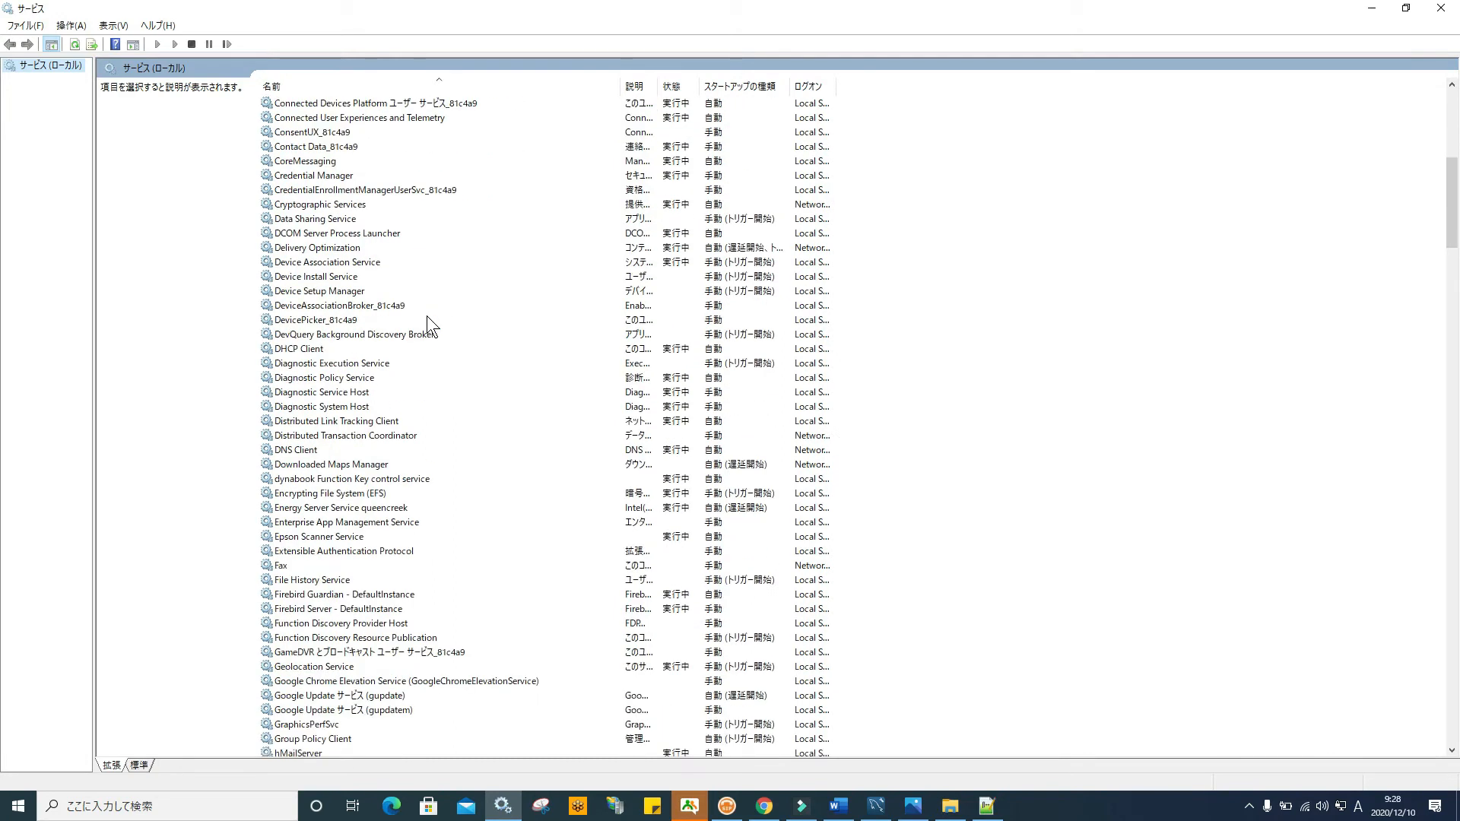
scroll(427, 316, down, 17)
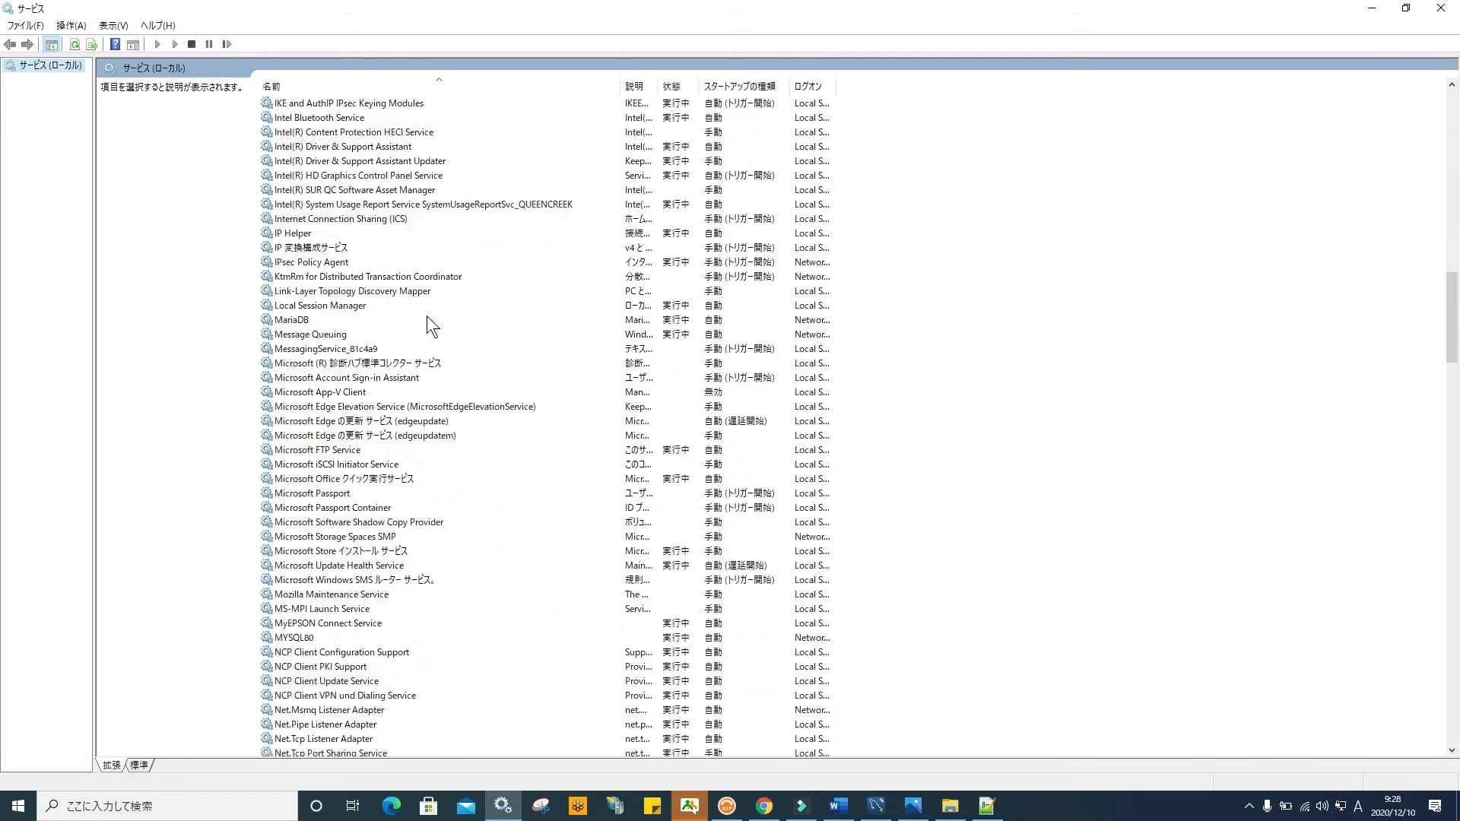
scroll(427, 316, down, 18)
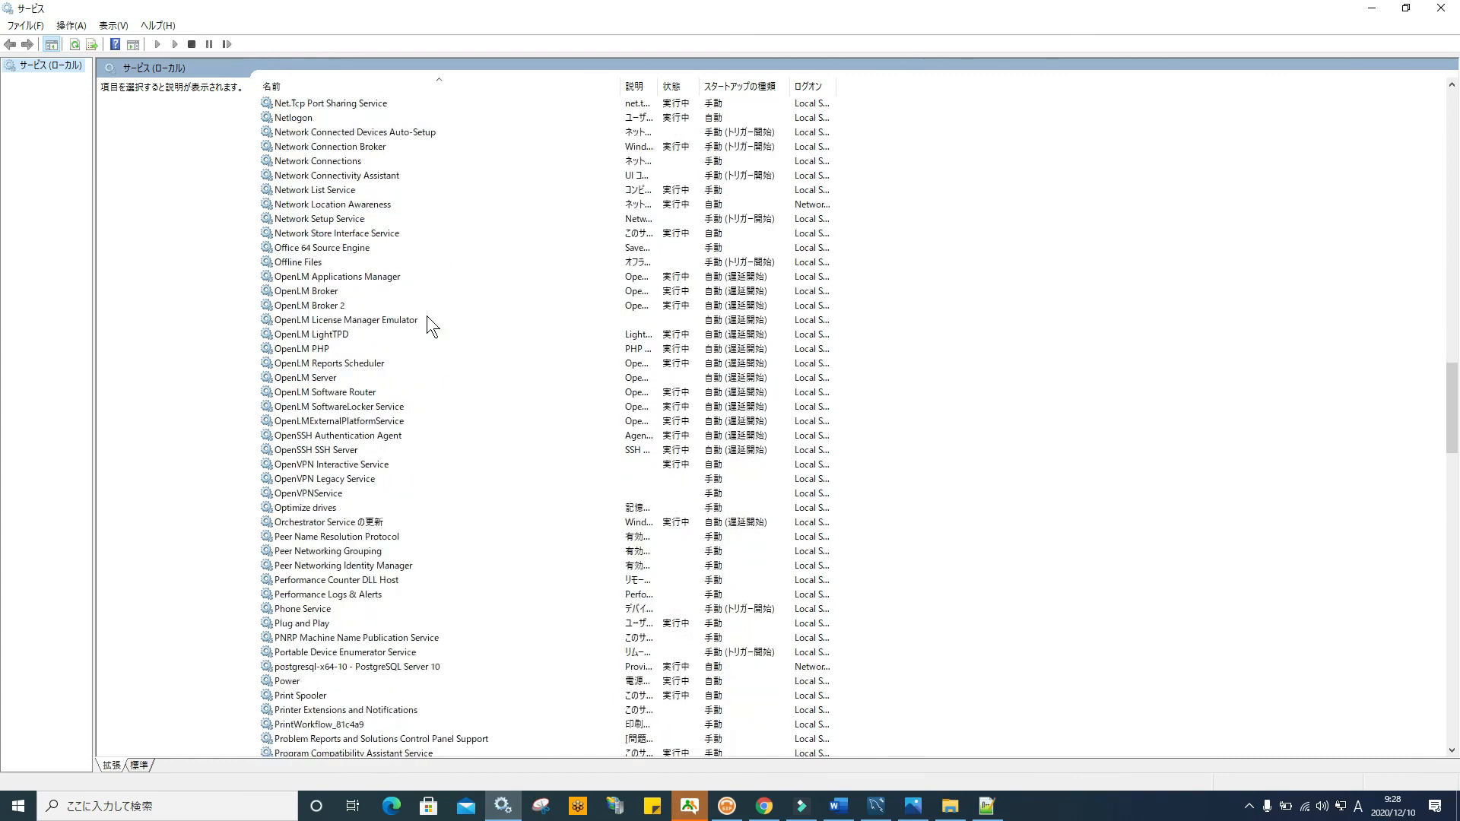
scroll(427, 317, down, 15)
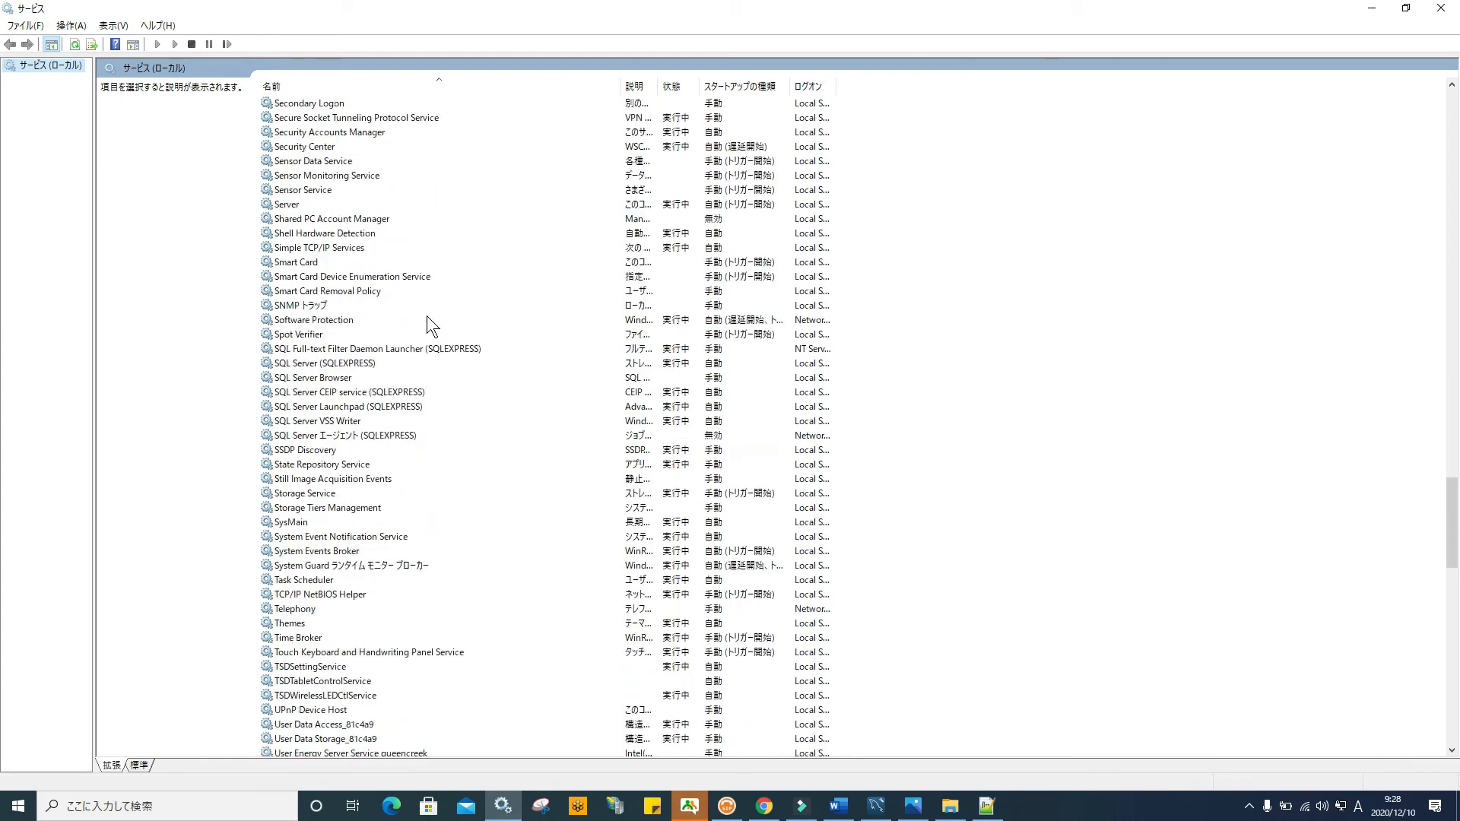
scroll(427, 316, down, 11)
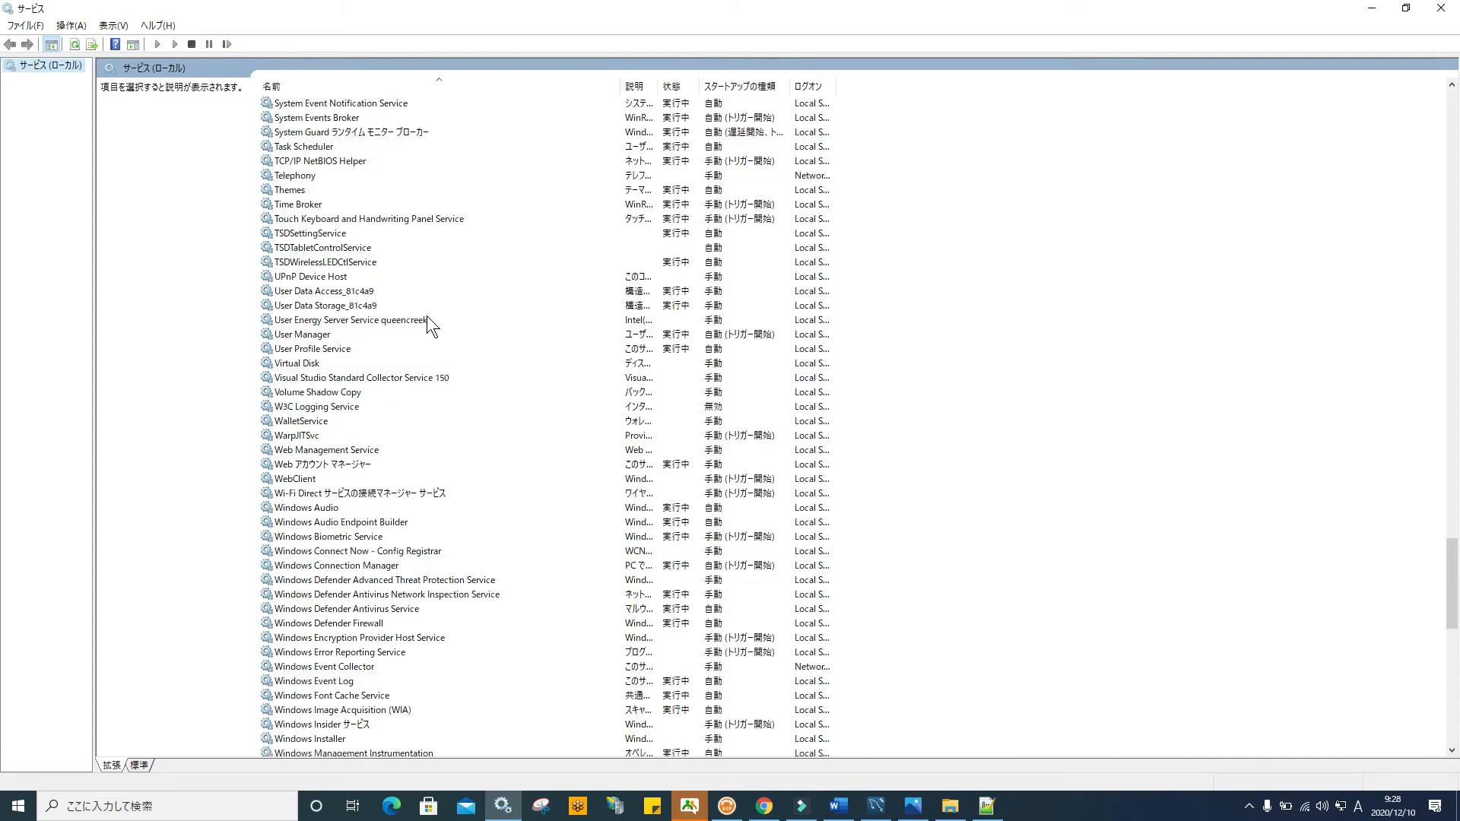
scroll(427, 317, down, 11)
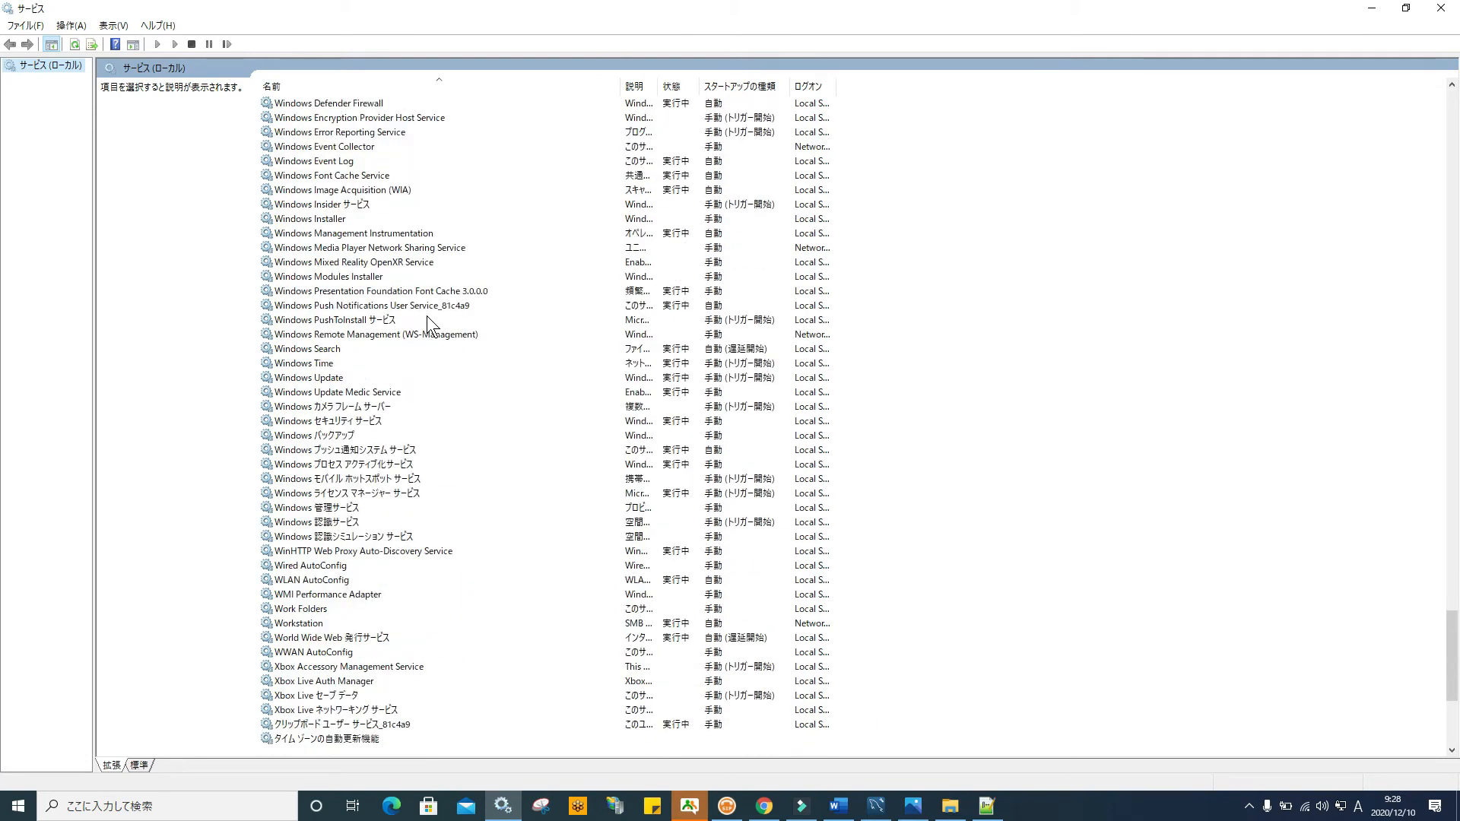
scroll(431, 325, down, 1)
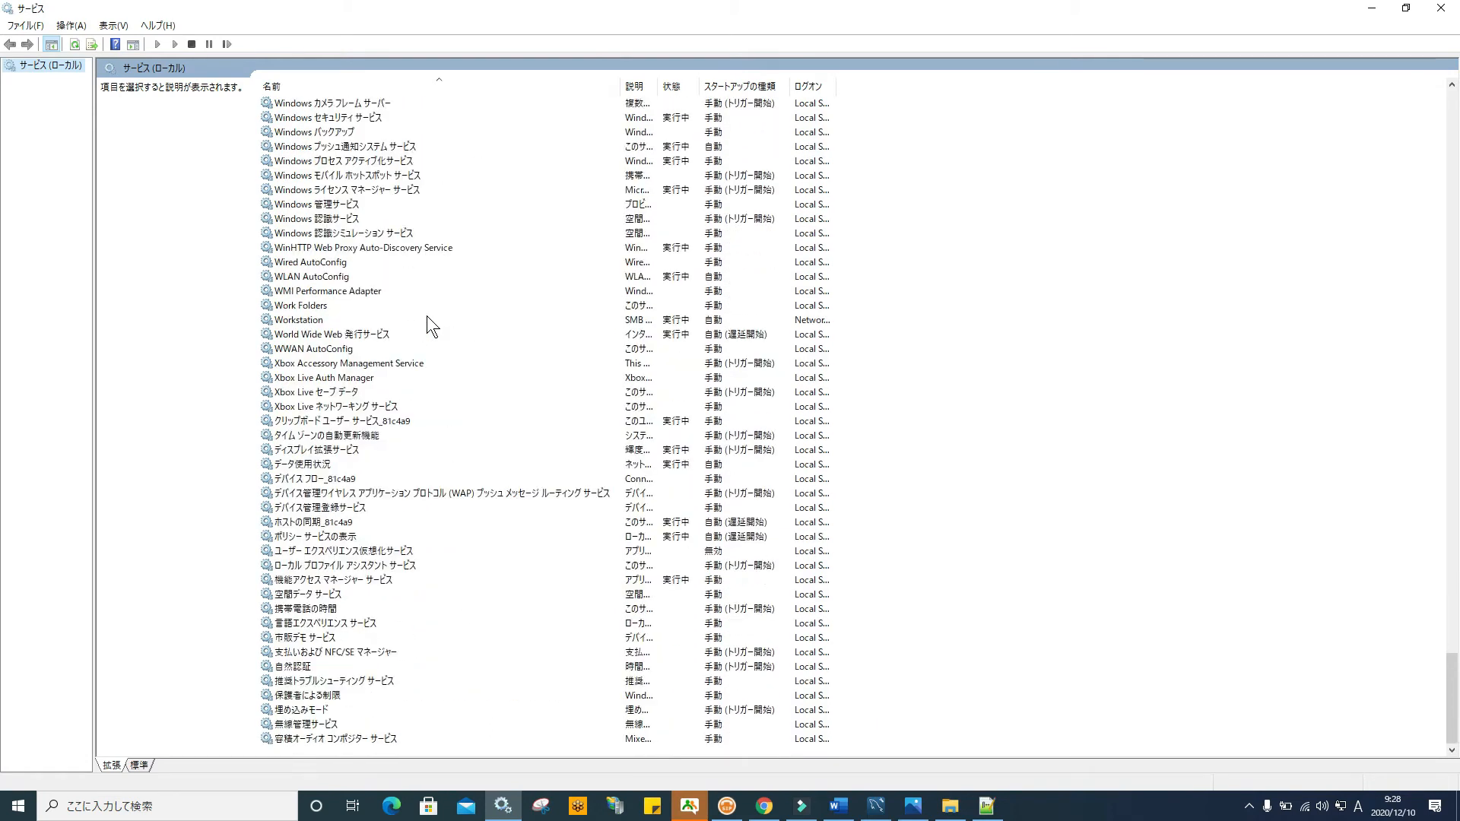
scroll(426, 317, up, 17)
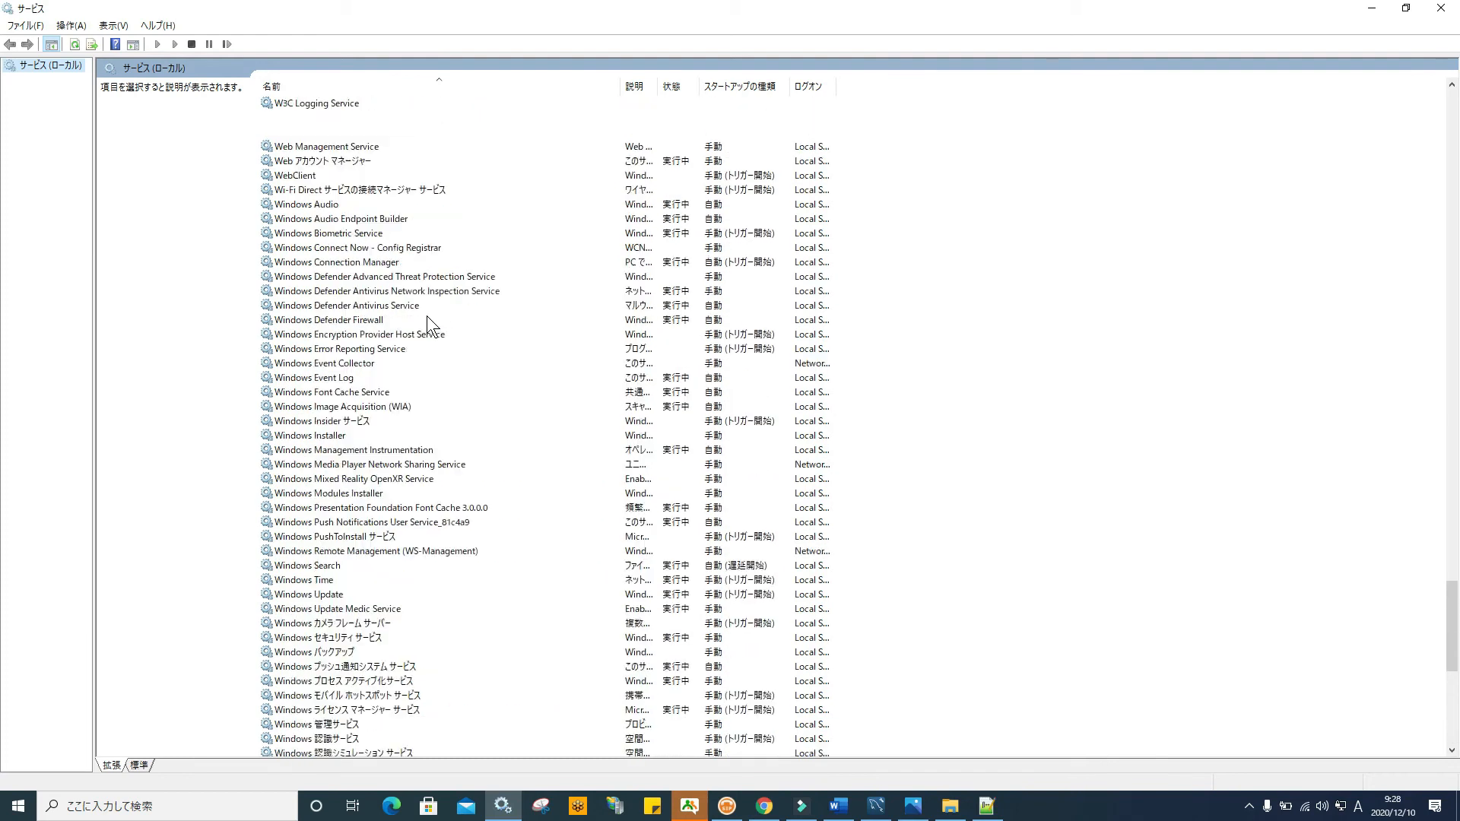
scroll(426, 317, up, 11)
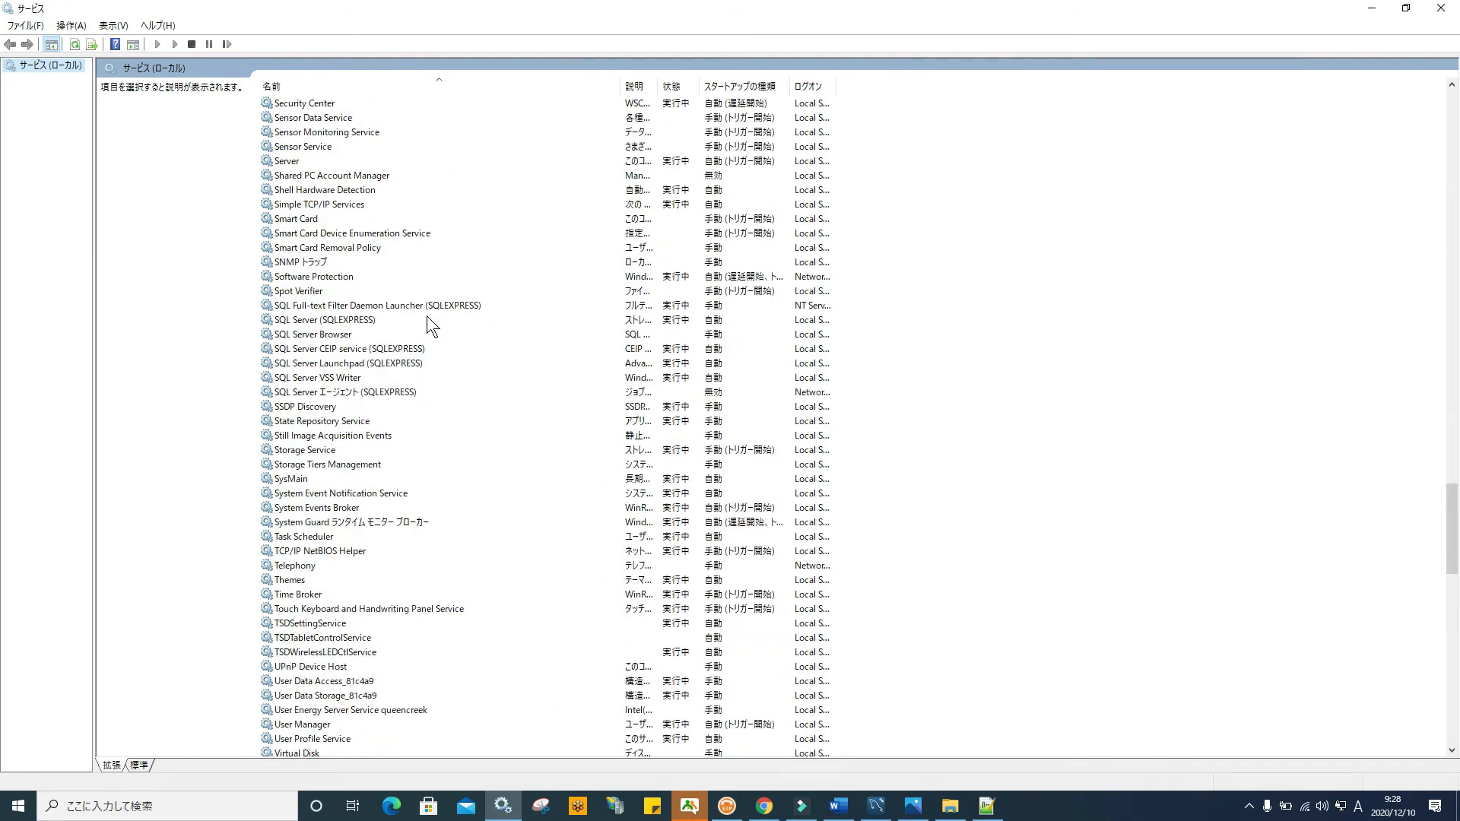
scroll(427, 317, up, 5)
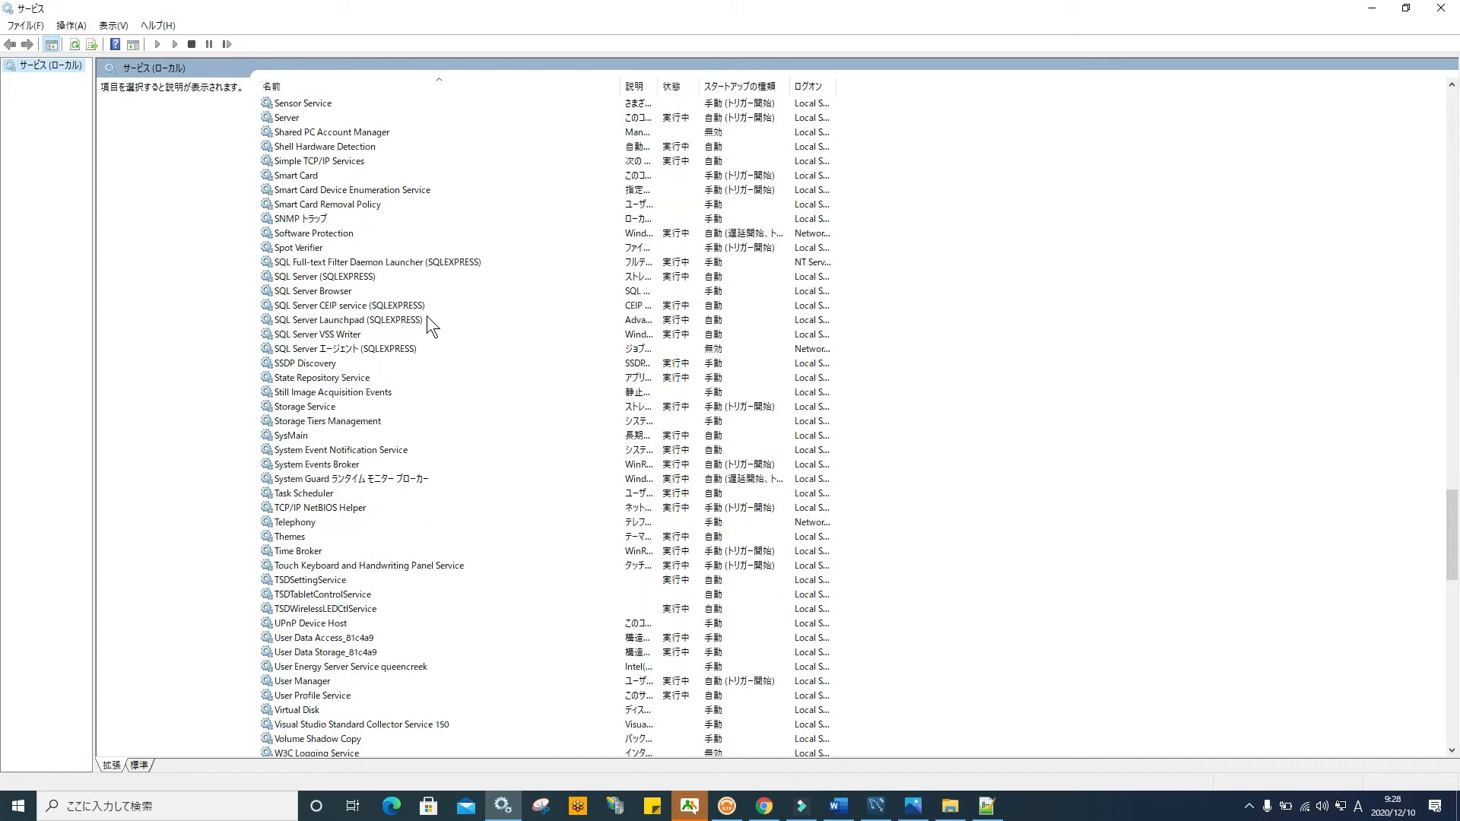
scroll(427, 316, up, 17)
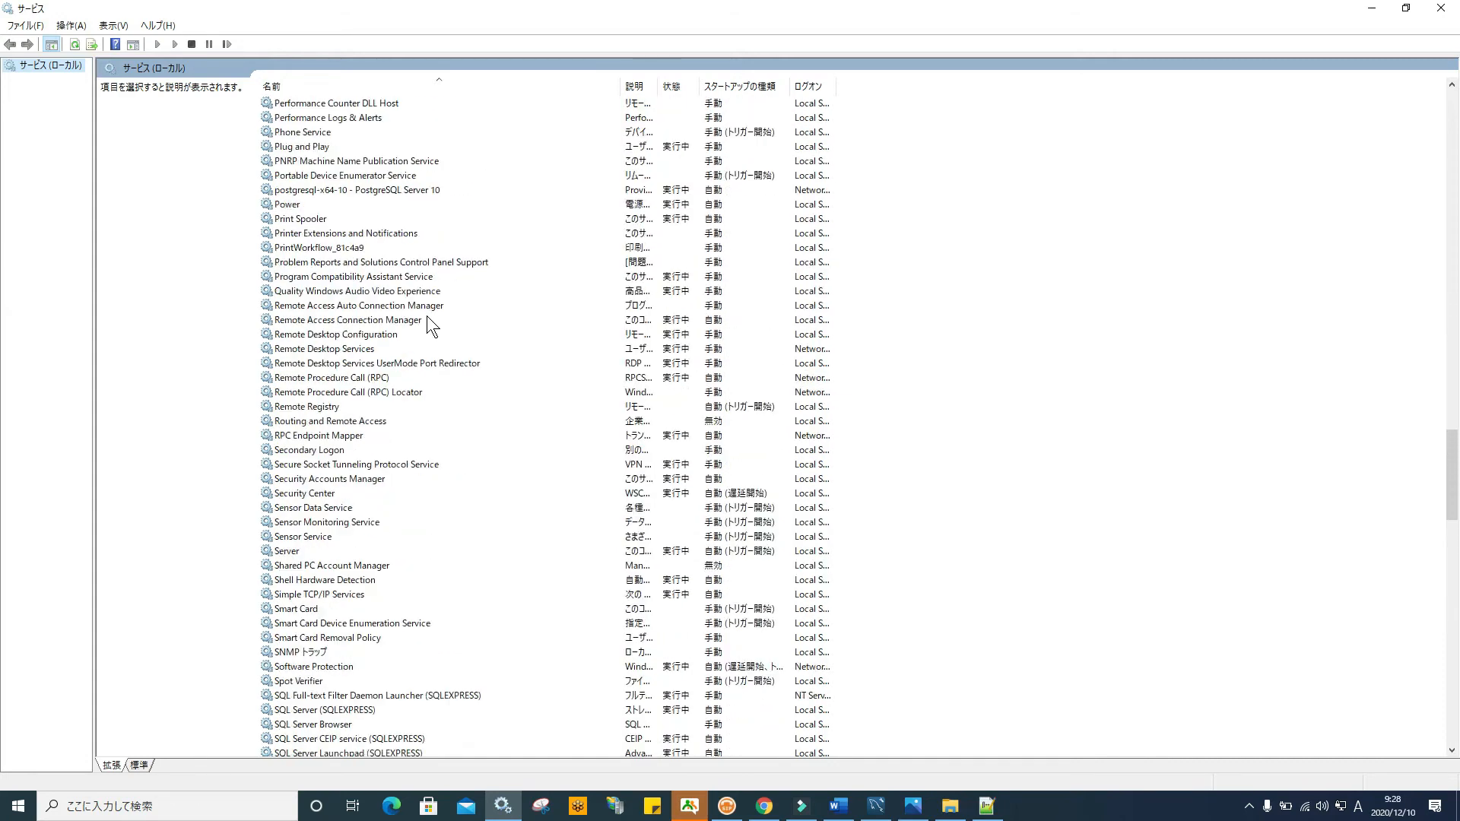
scroll(426, 317, down, 8)
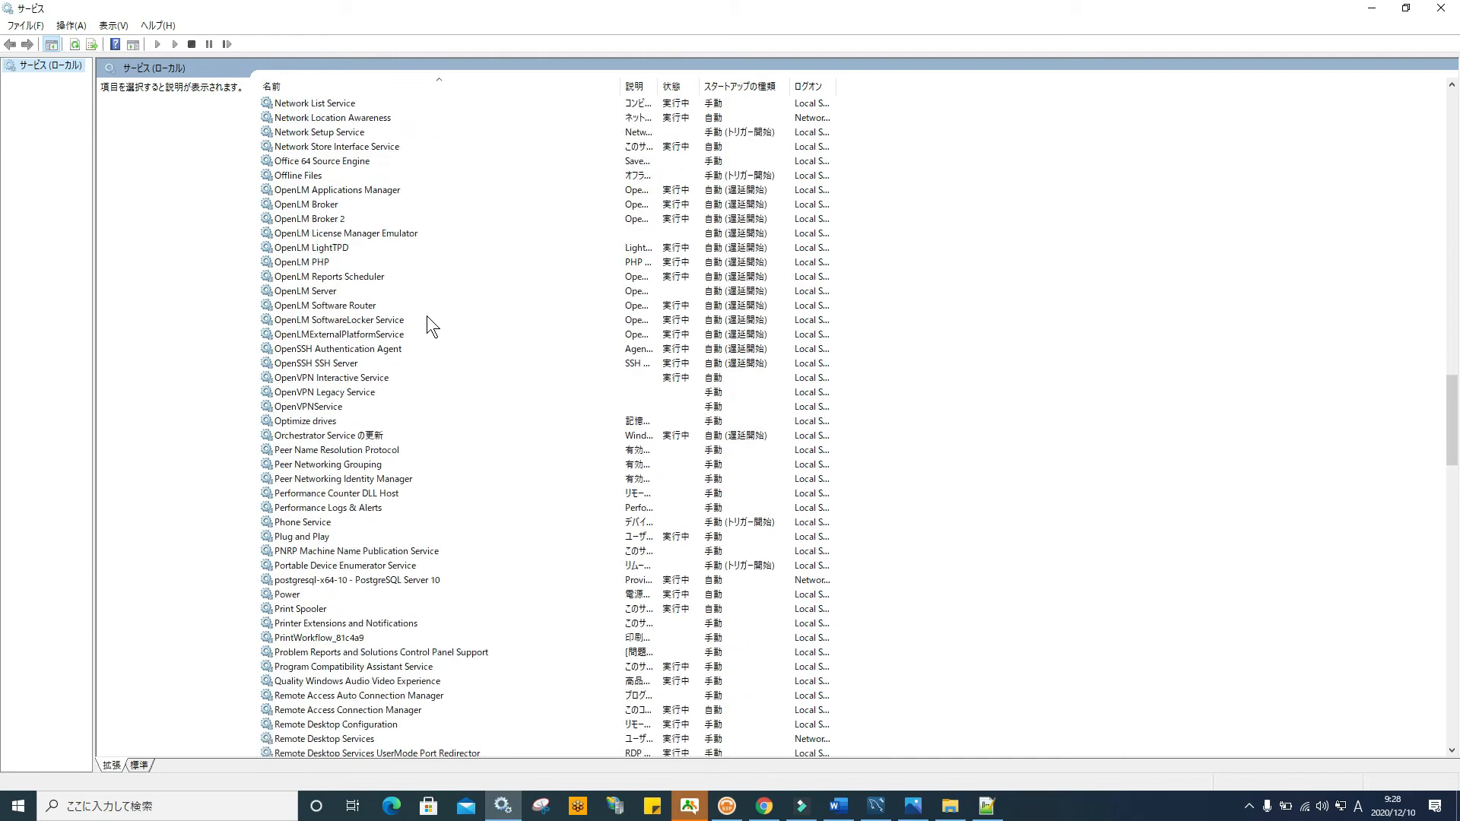
scroll(426, 316, up, 10)
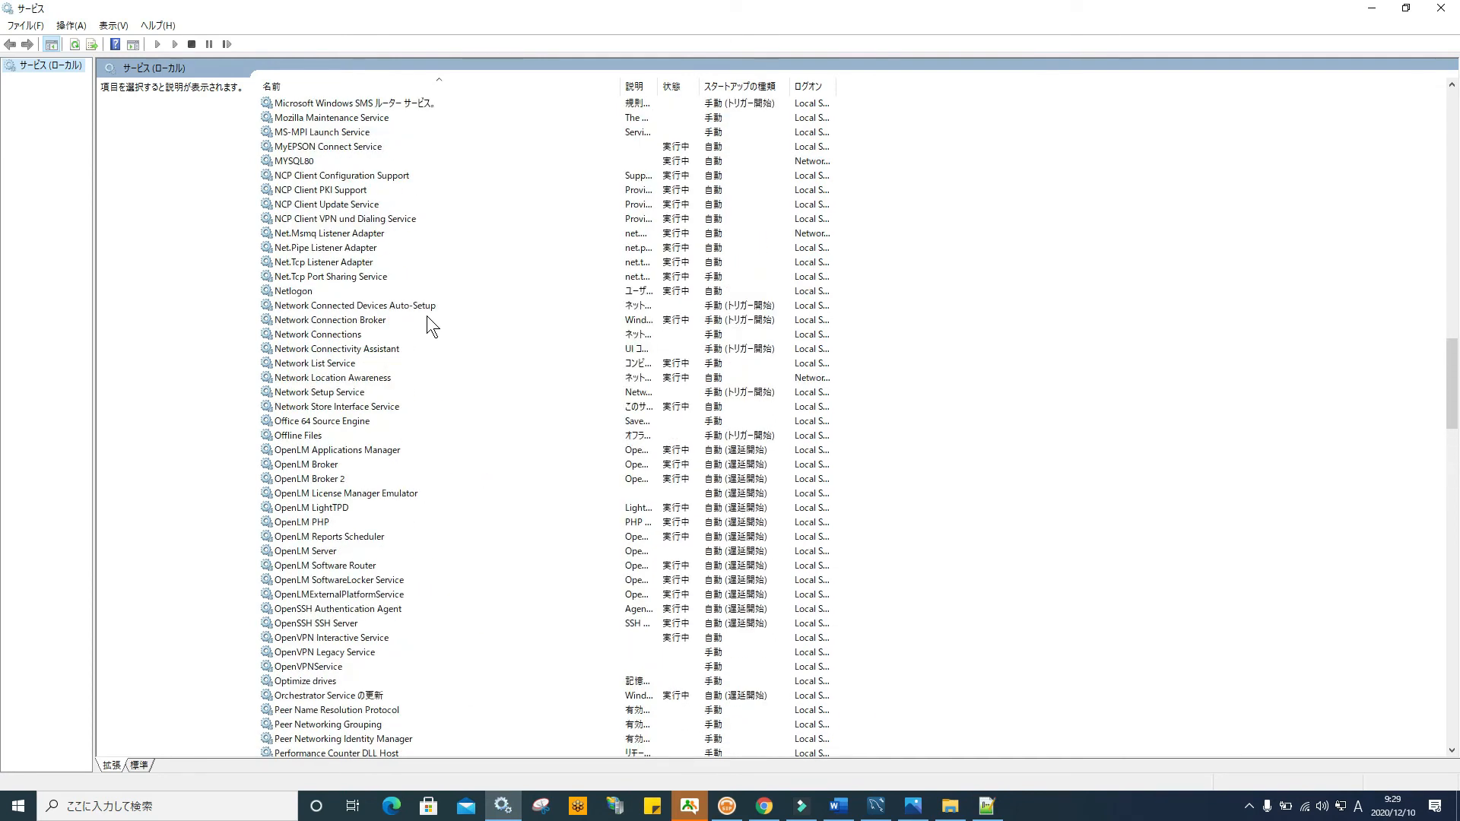
scroll(426, 316, up, 2)
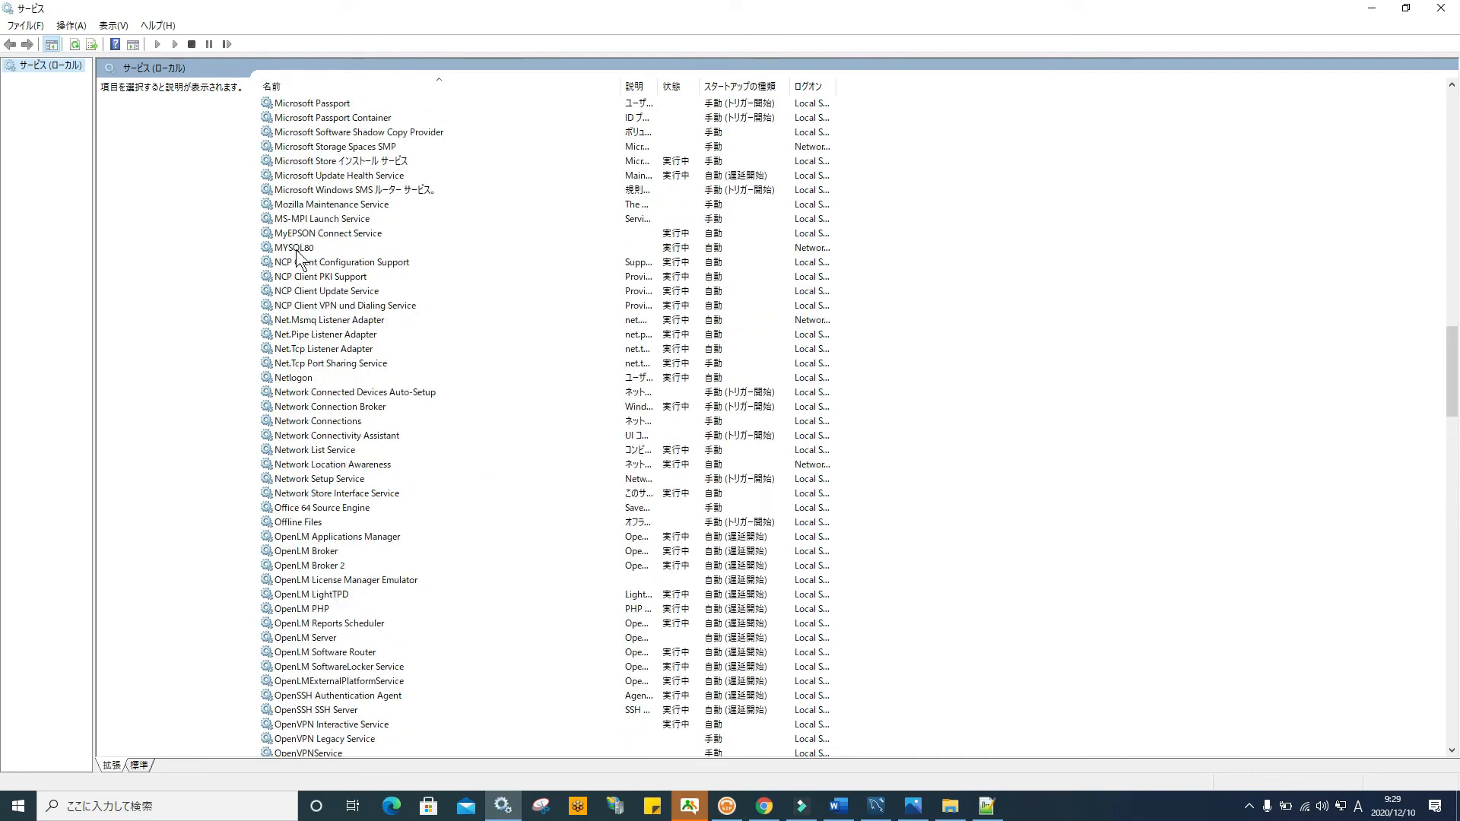
scroll(298, 258, up, 7)
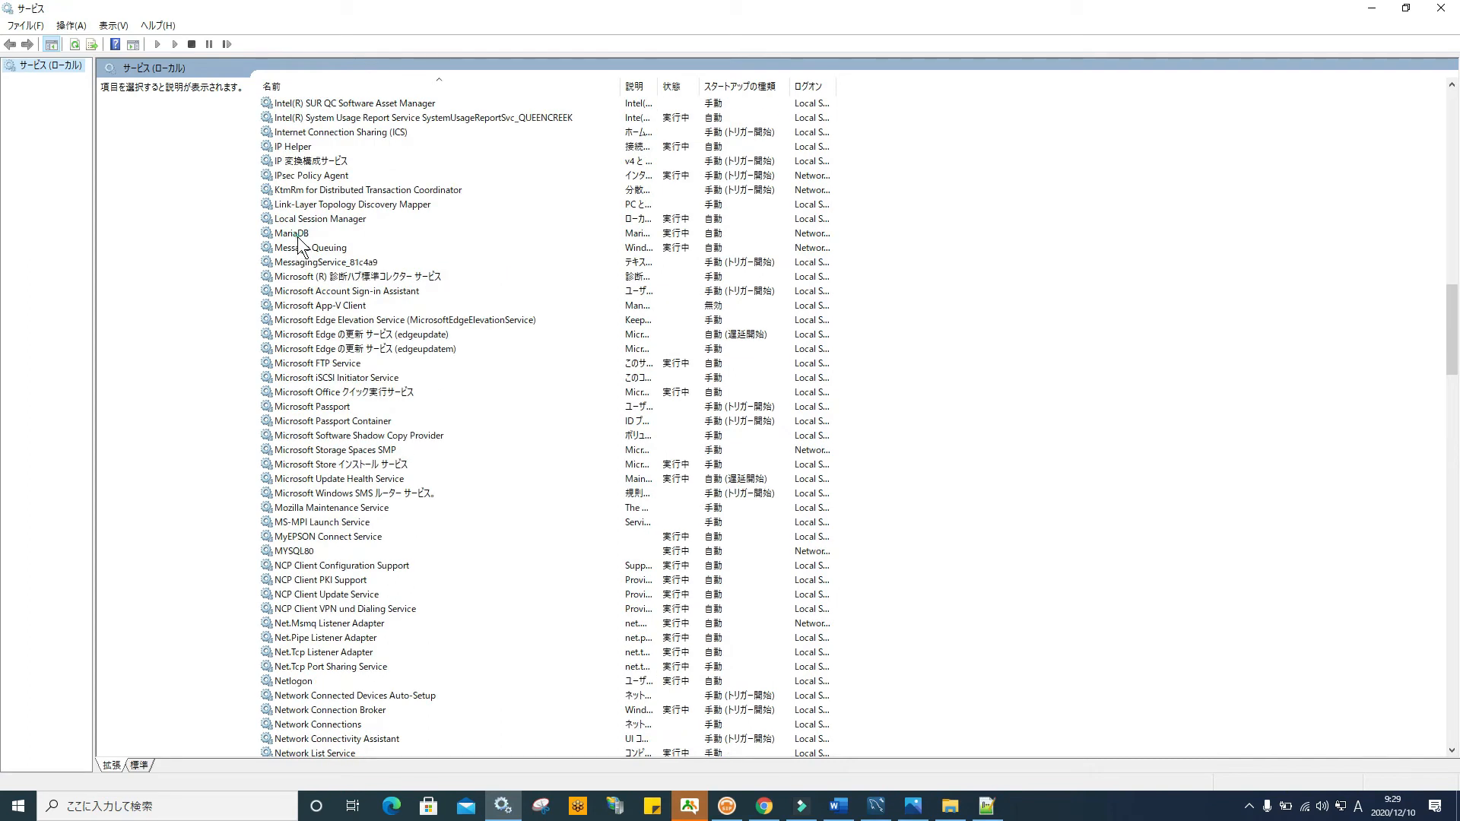
Stop and restart the SQL Server (SQLEXPRESS) service, then close Services
click(300, 234)
scroll(305, 334, down, 9)
scroll(304, 338, down, 14)
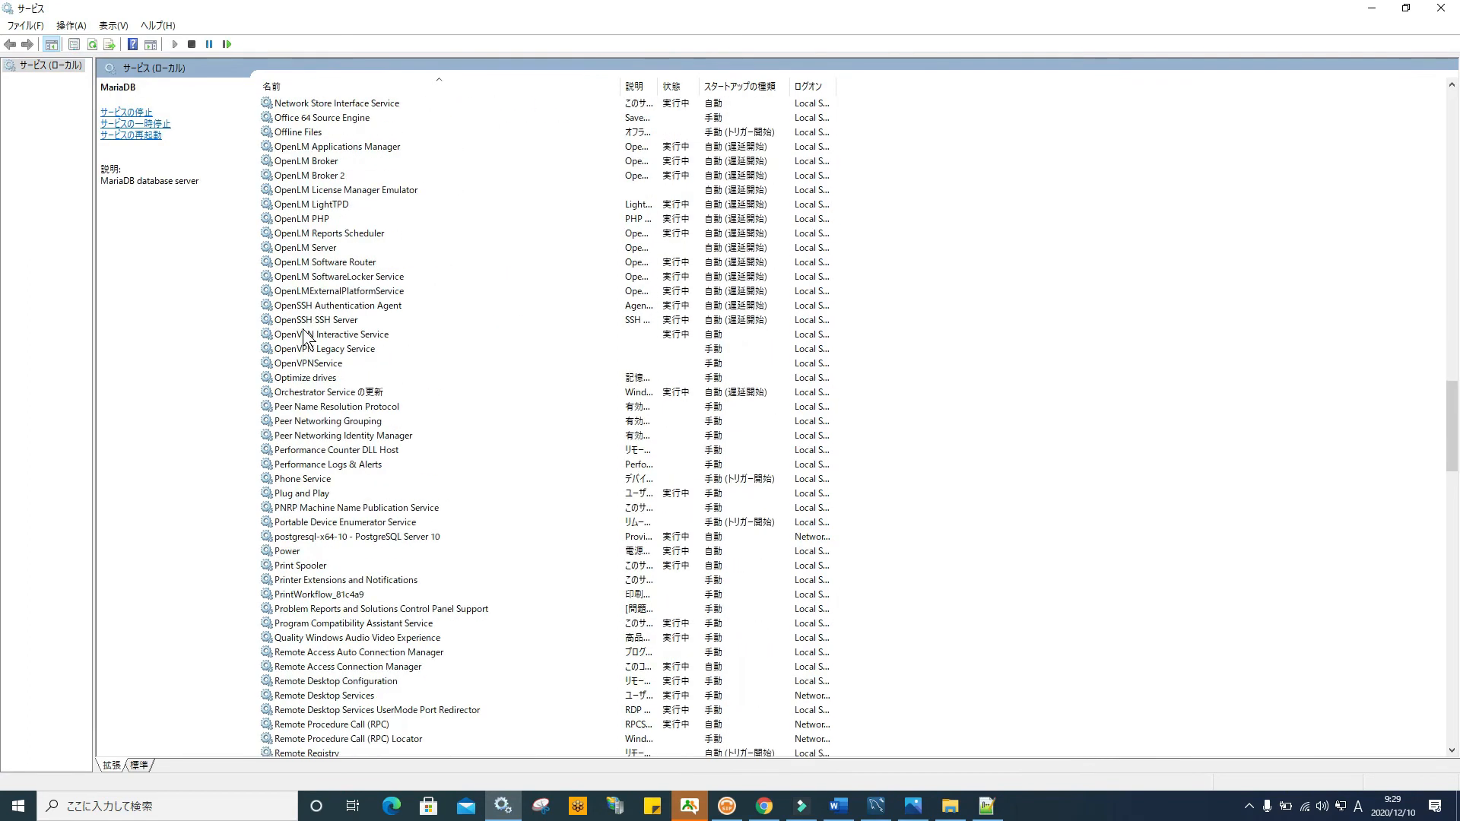
scroll(304, 338, down, 4)
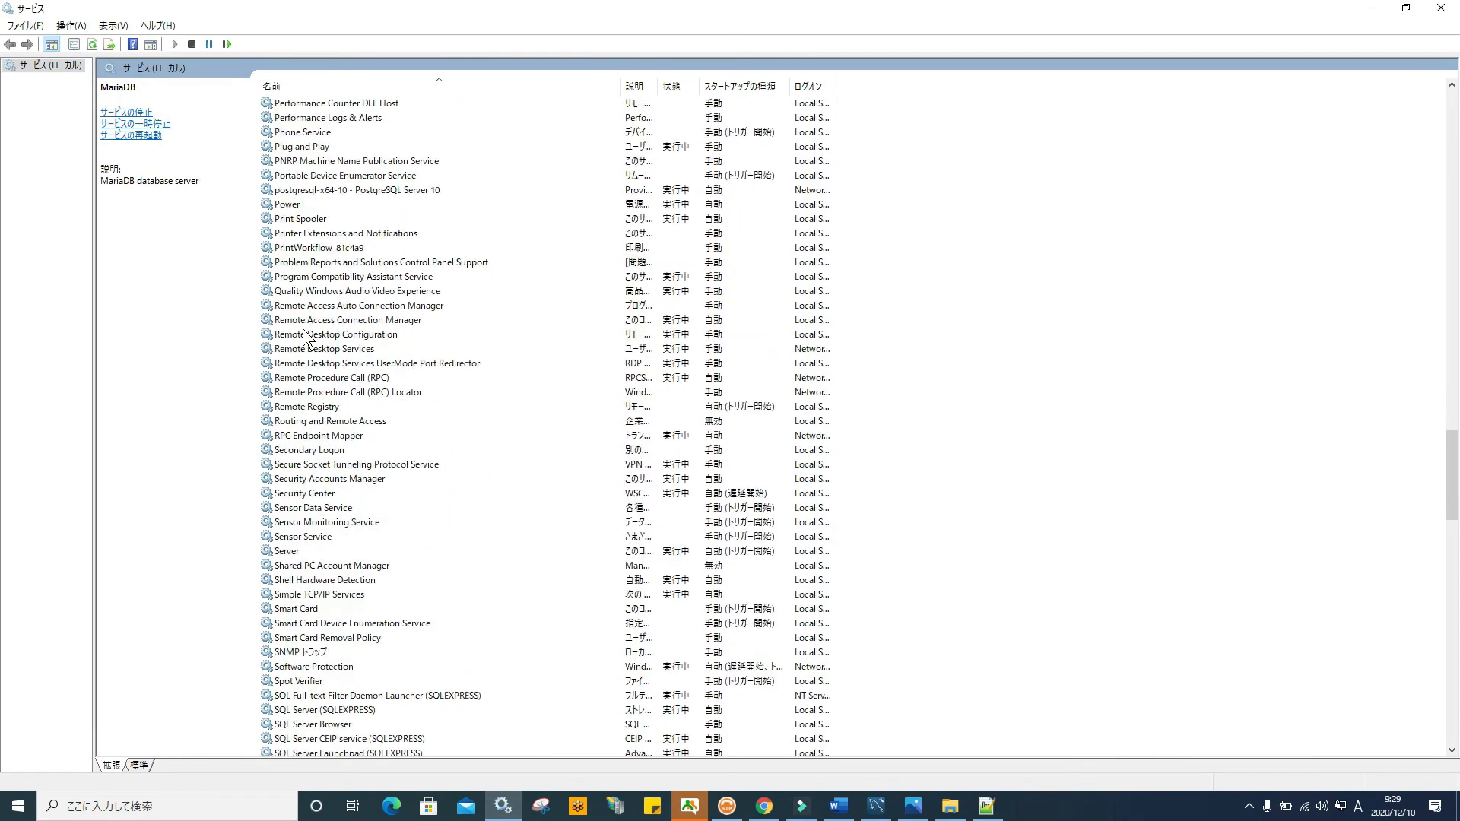
scroll(308, 342, down, 1)
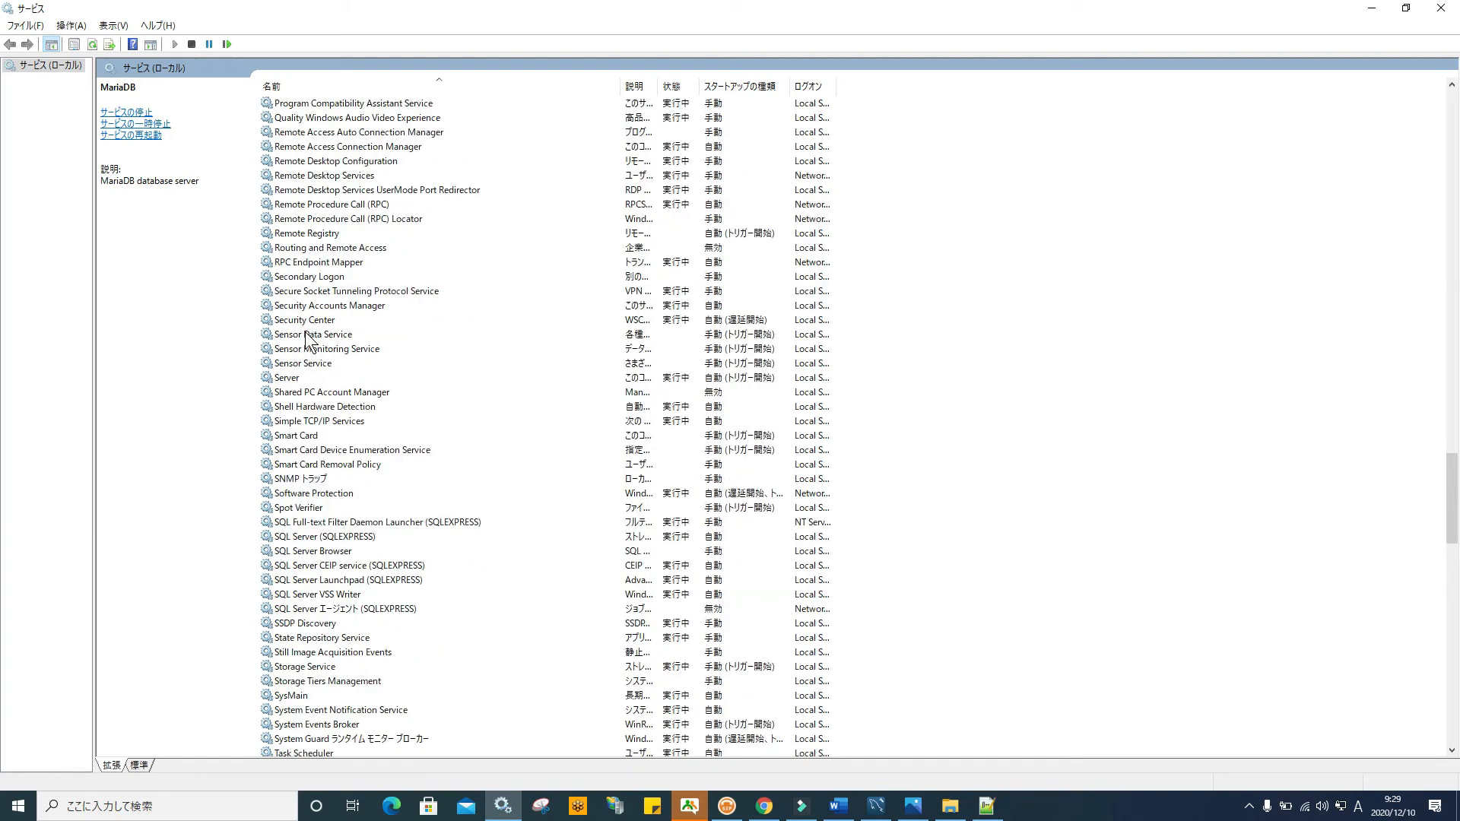
click(326, 537)
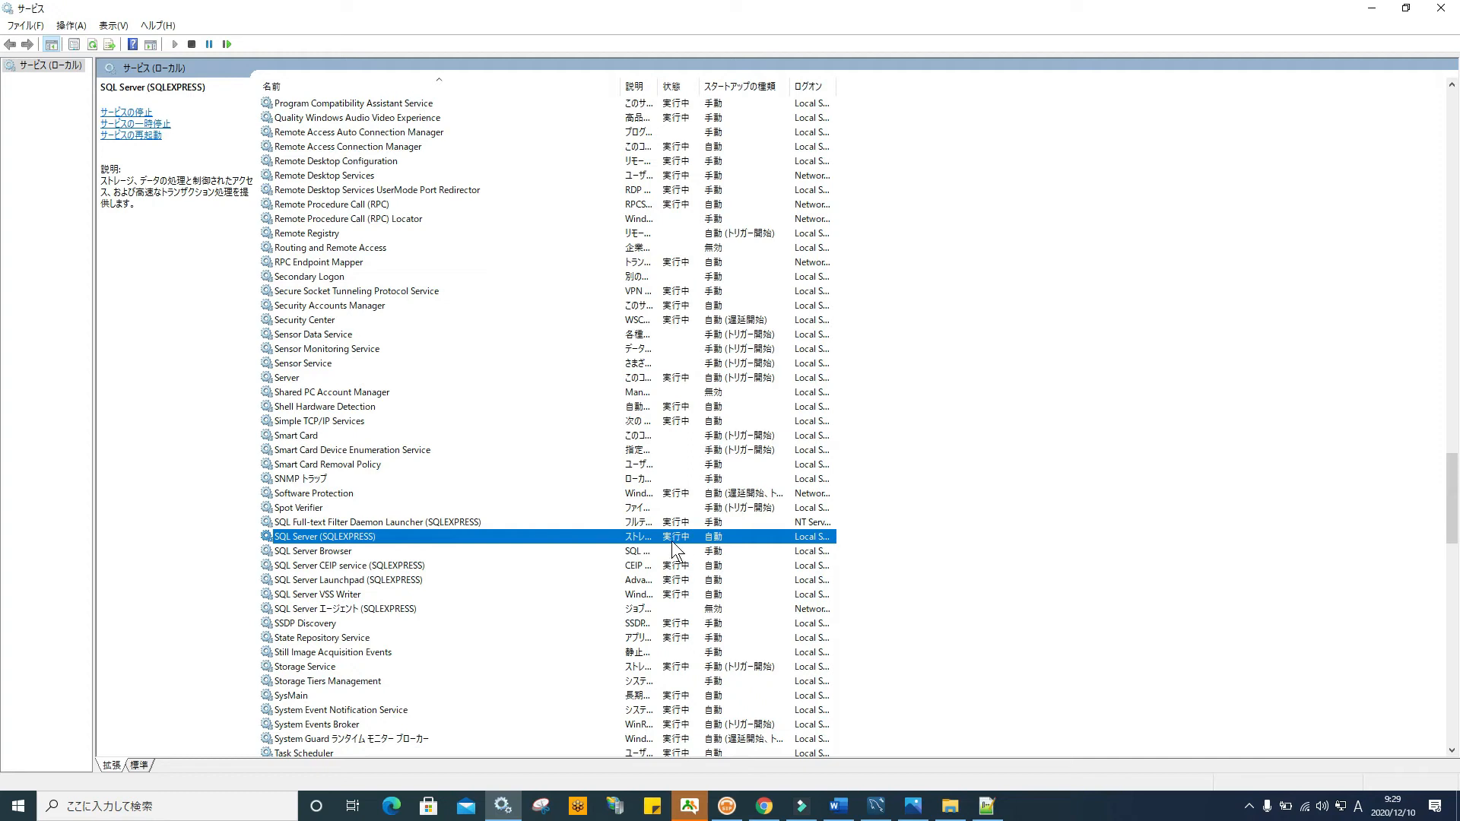
click(191, 45)
click(244, 319)
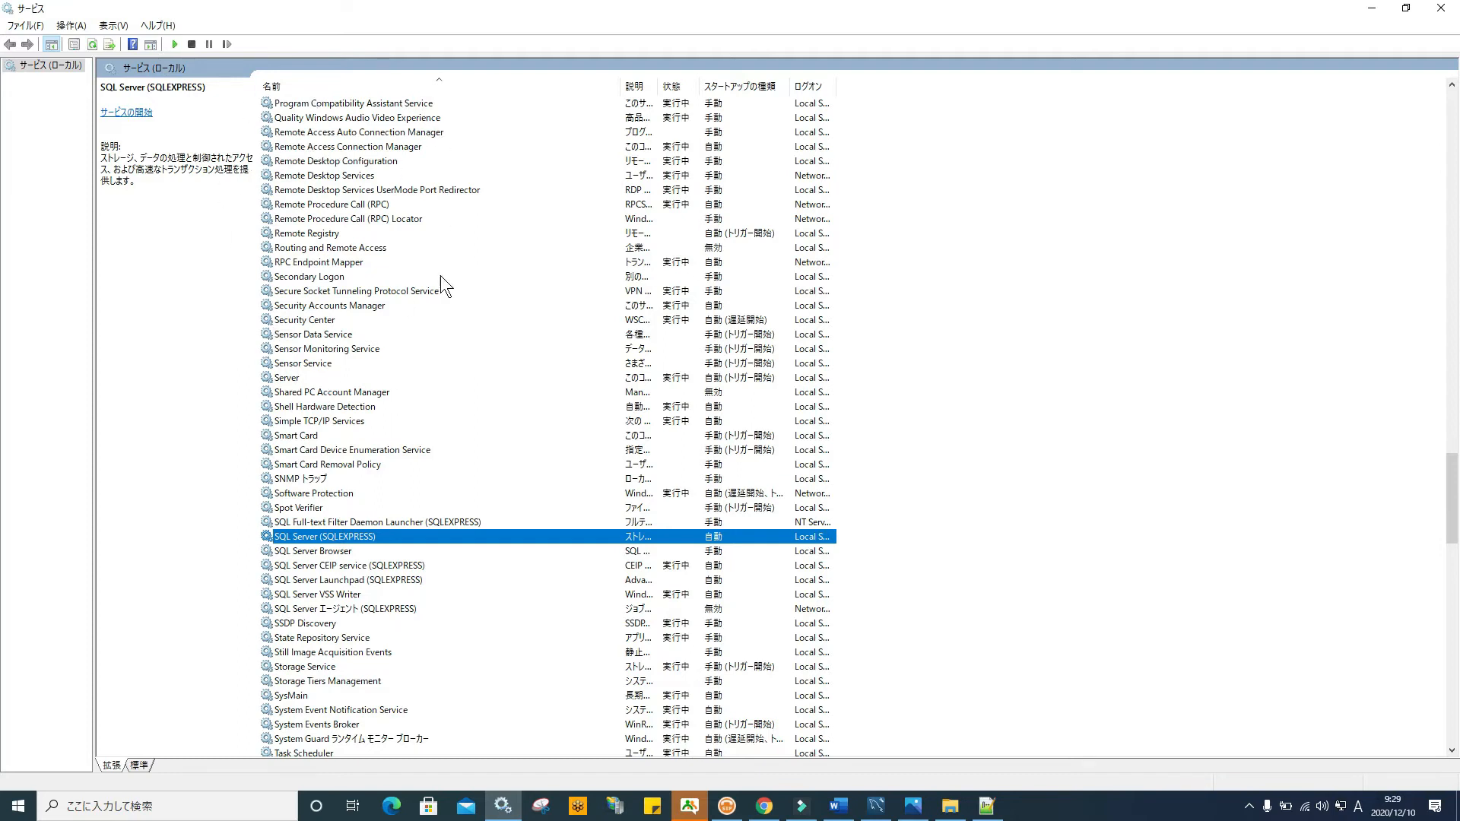
click(174, 44)
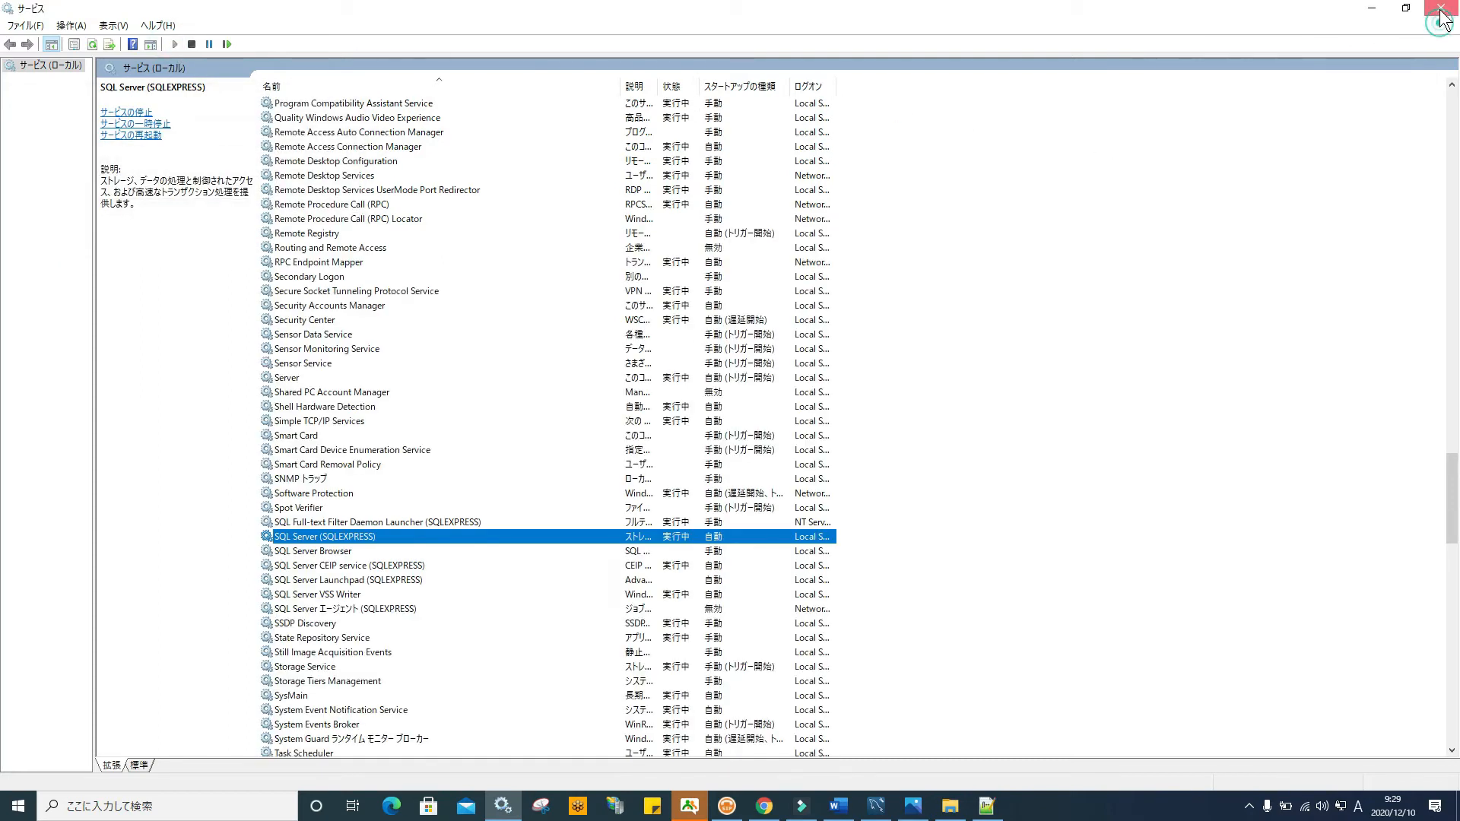
click(1442, 9)
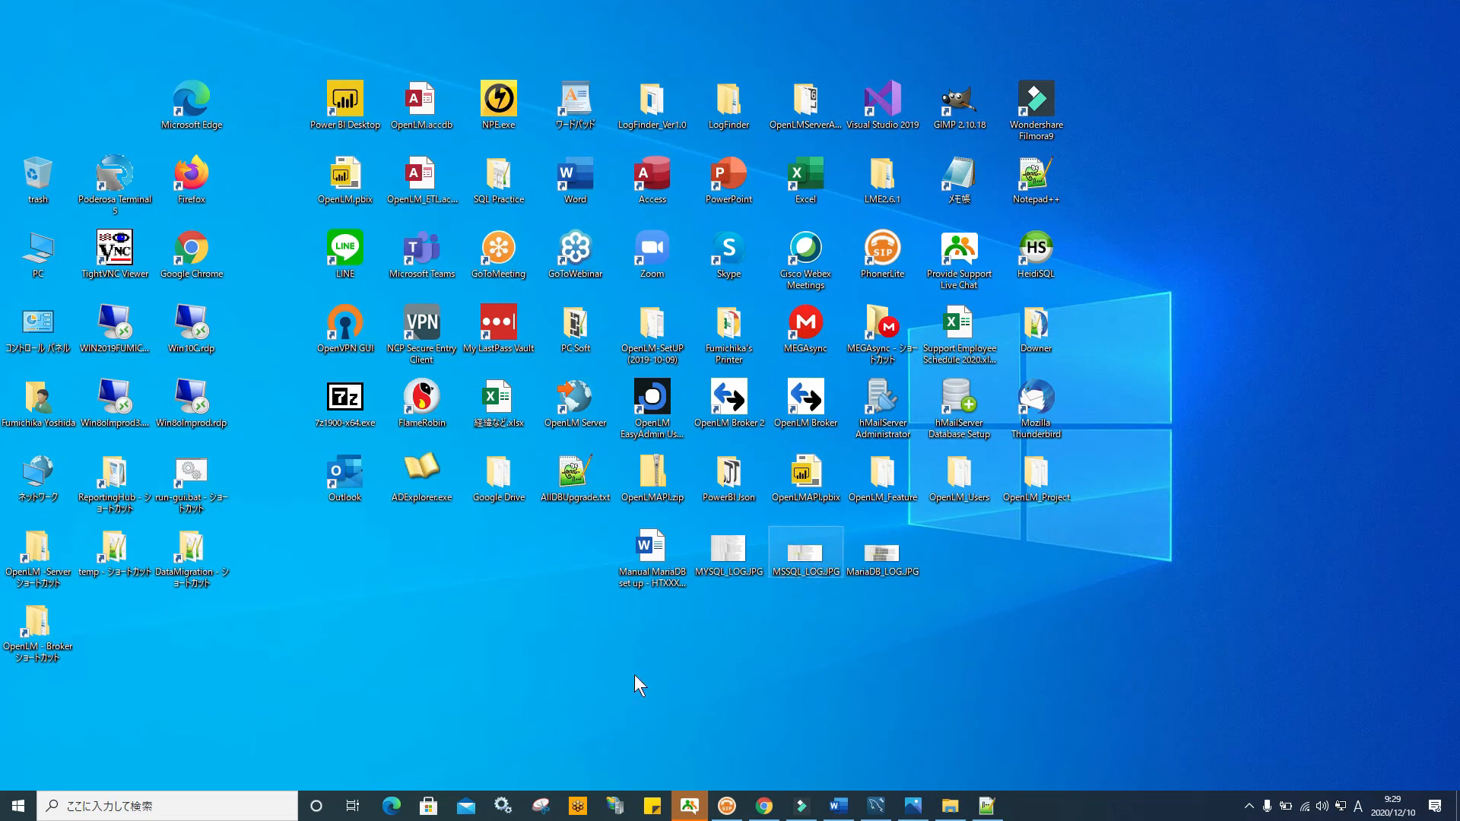
Launch SQL Server Management Studio 18 from the Microsoft SQL Server Tools 18 Start menu folder
click(17, 810)
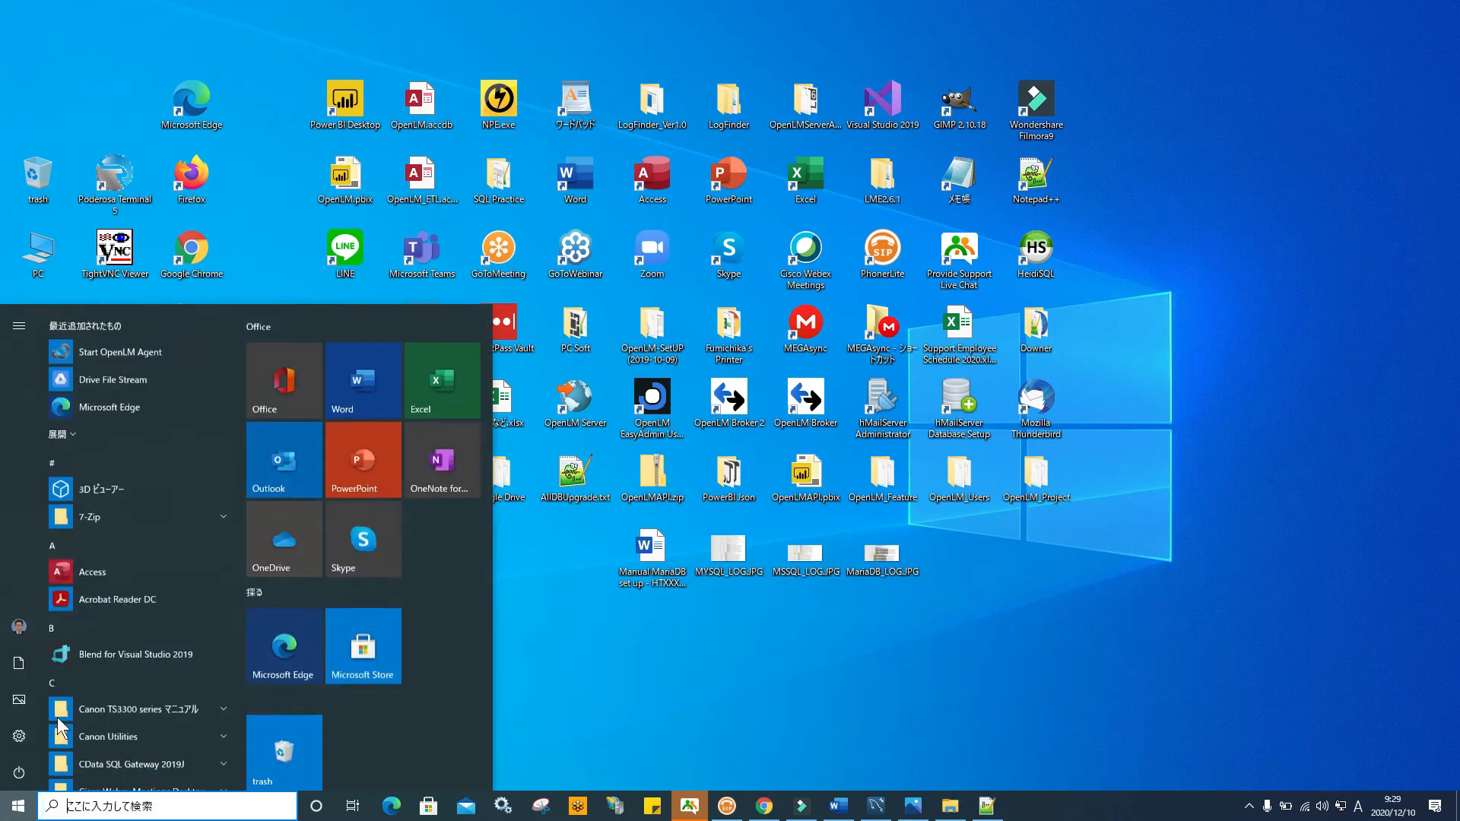
scroll(126, 504, down, 5)
scroll(126, 503, down, 10)
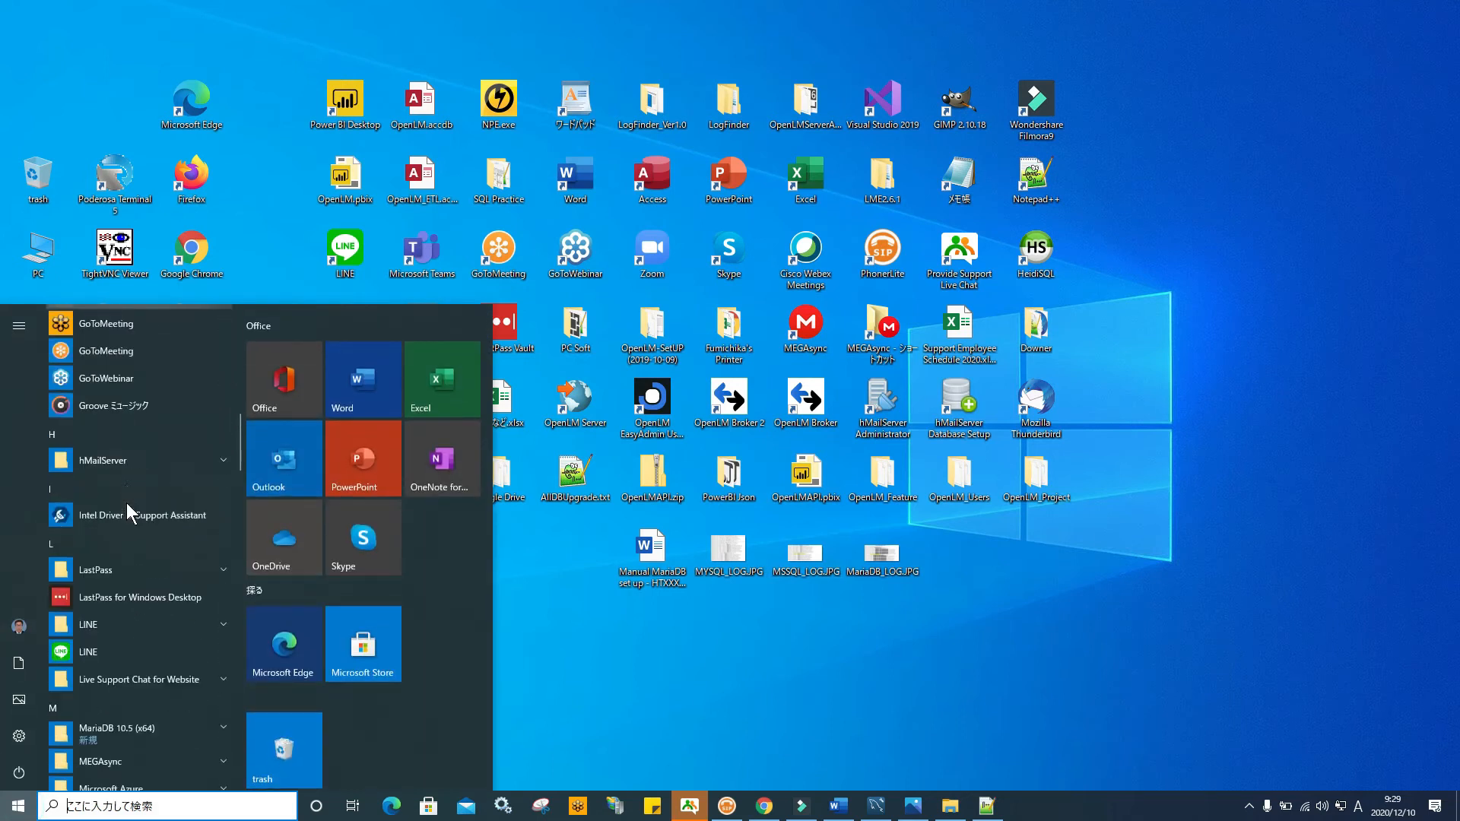
scroll(126, 514, down, 5)
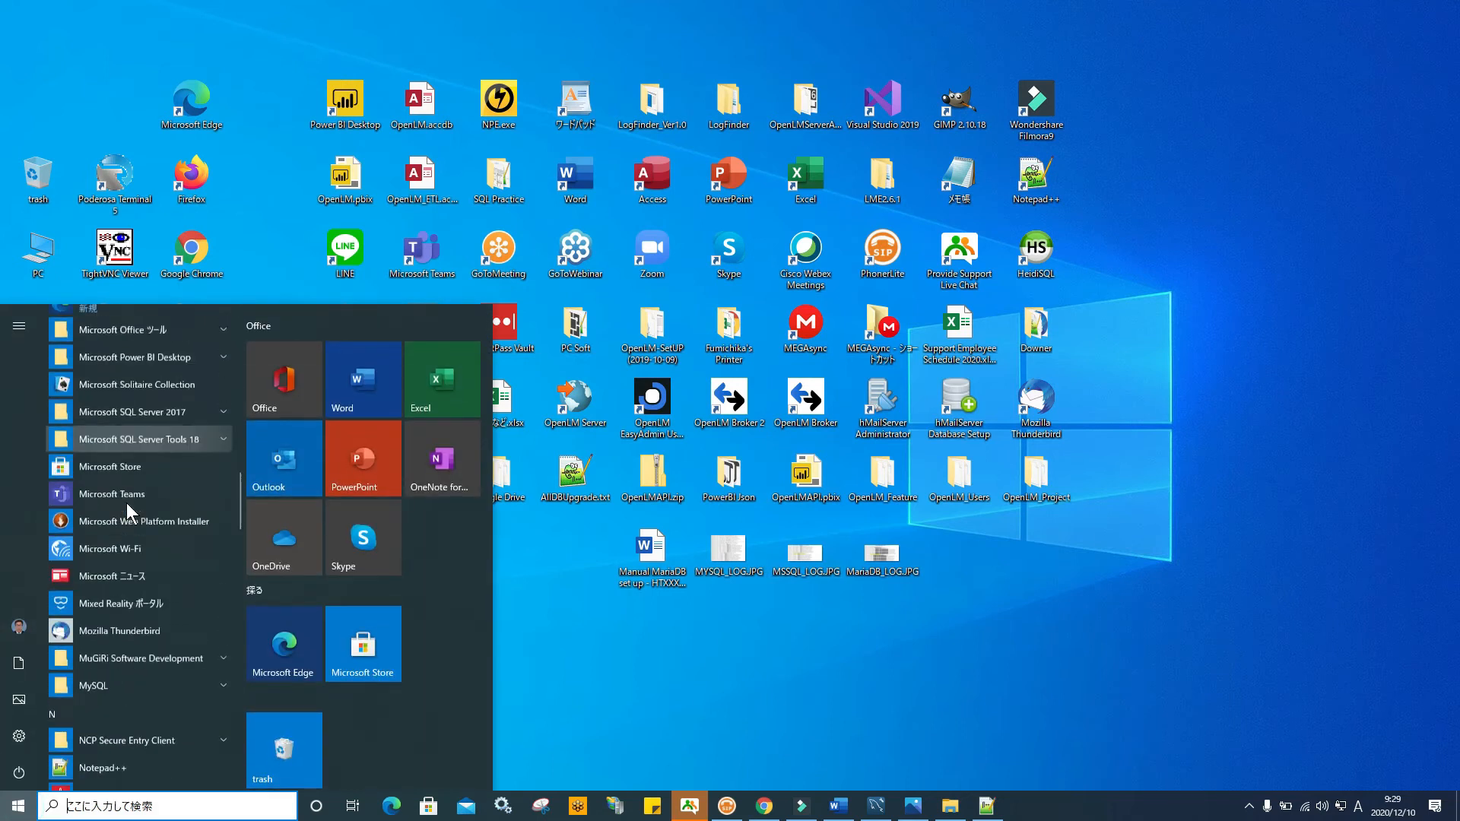
scroll(126, 504, up, 5)
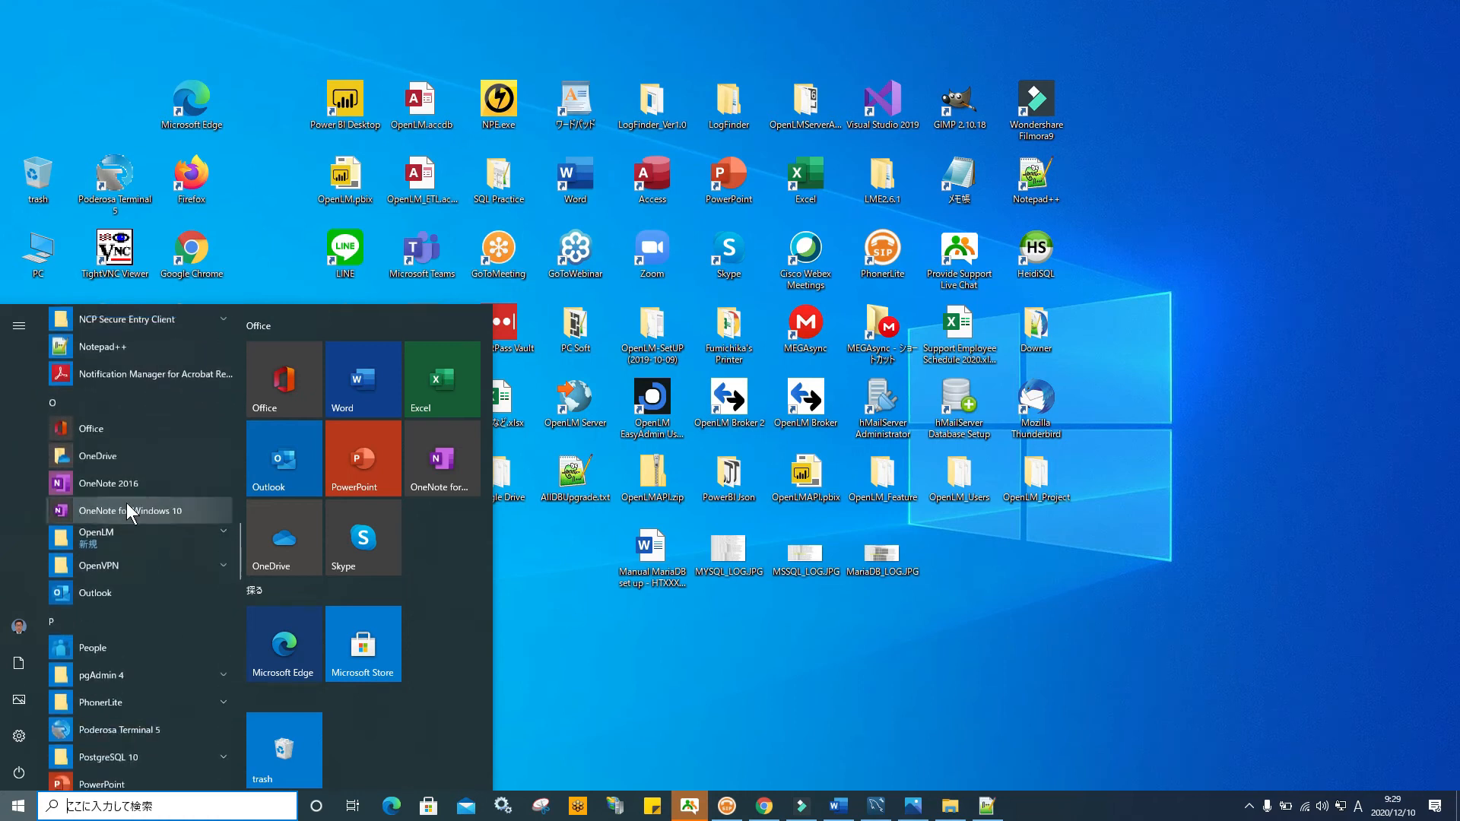
scroll(127, 504, up, 3)
scroll(126, 504, down, 1)
scroll(126, 503, up, 1)
scroll(126, 504, down, 2)
scroll(160, 478, down, 3)
scroll(160, 477, down, 3)
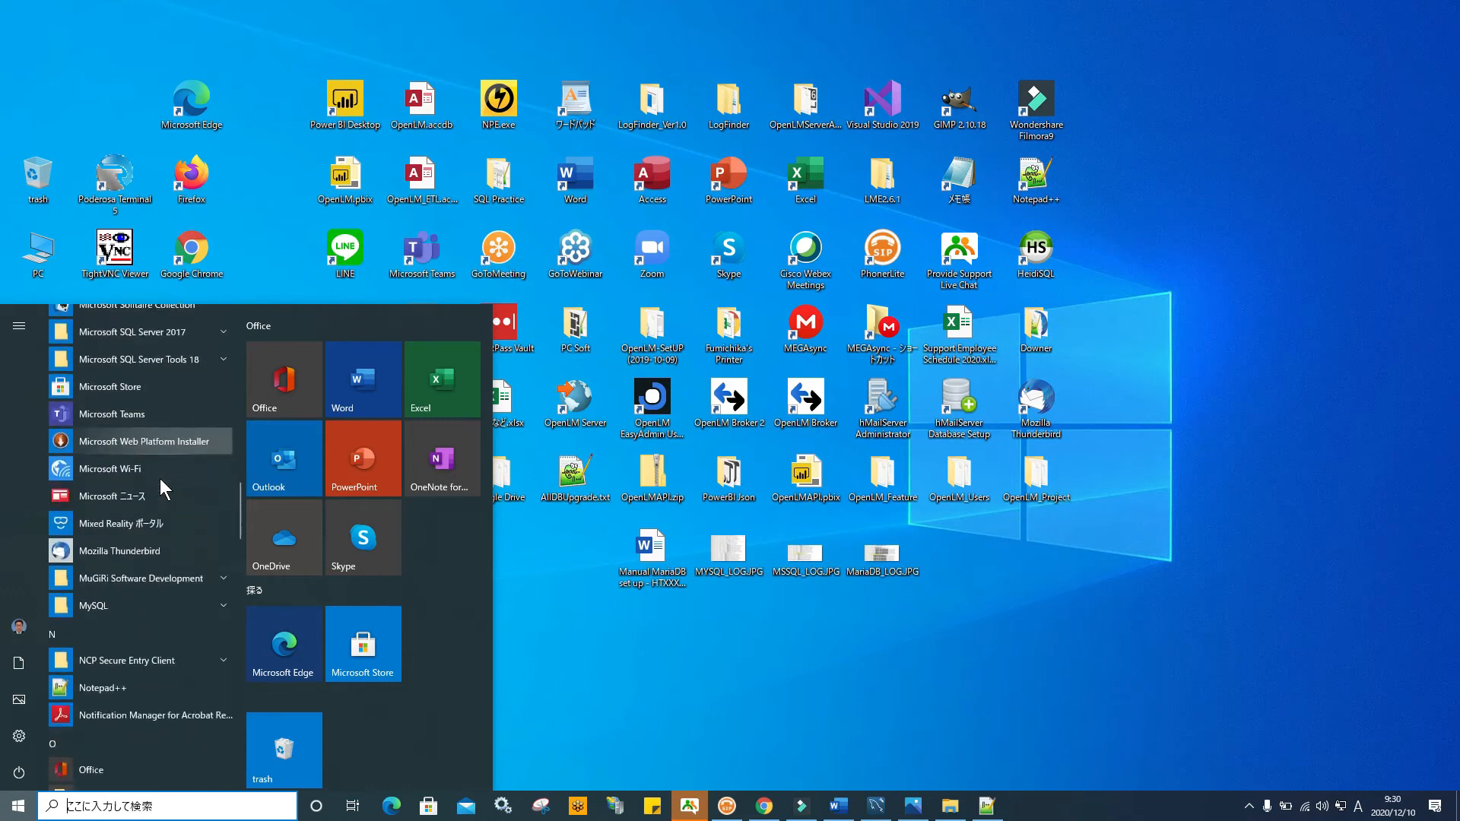
scroll(160, 477, down, 3)
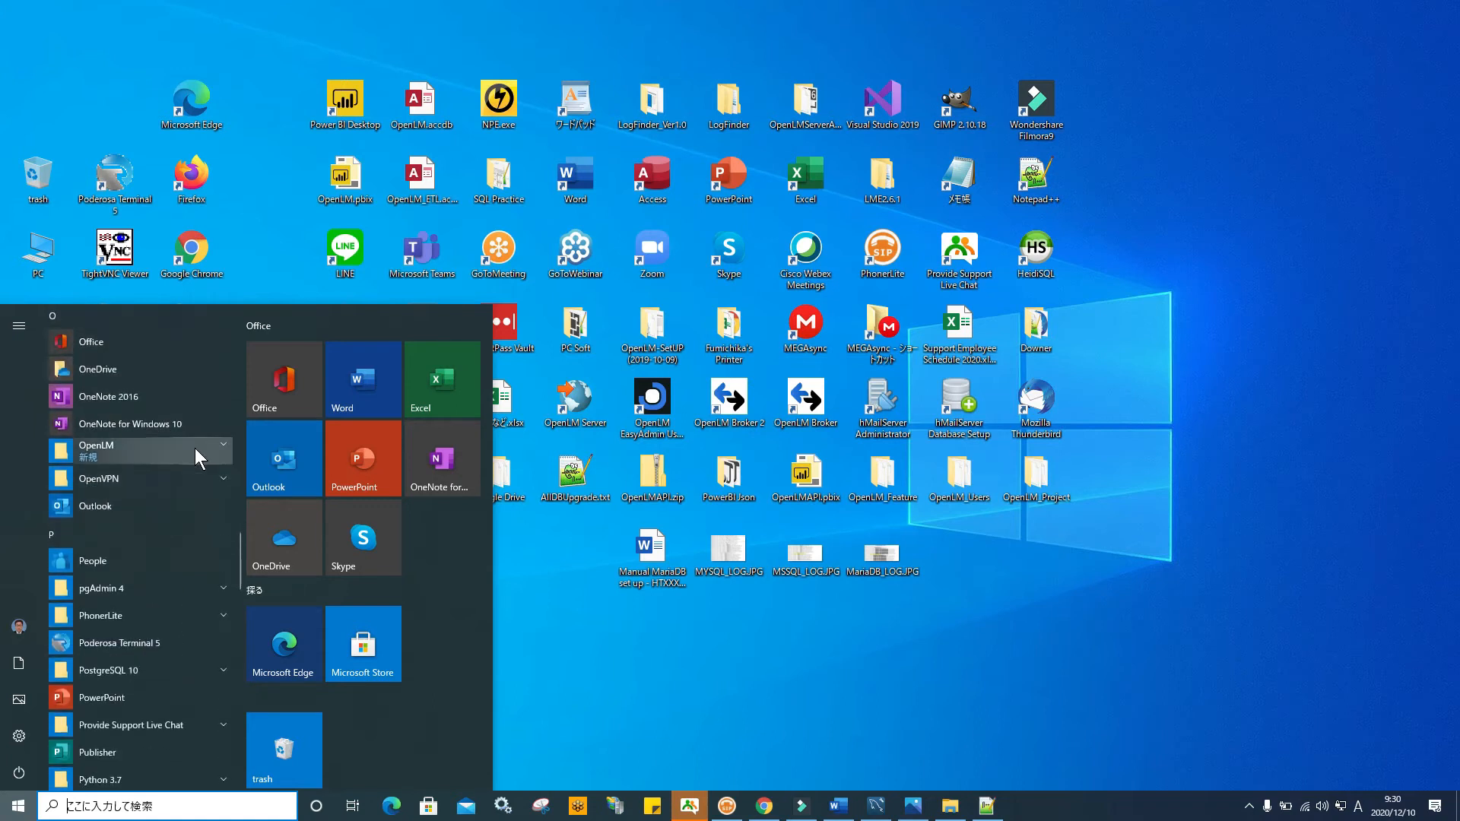
scroll(195, 448, up, 5)
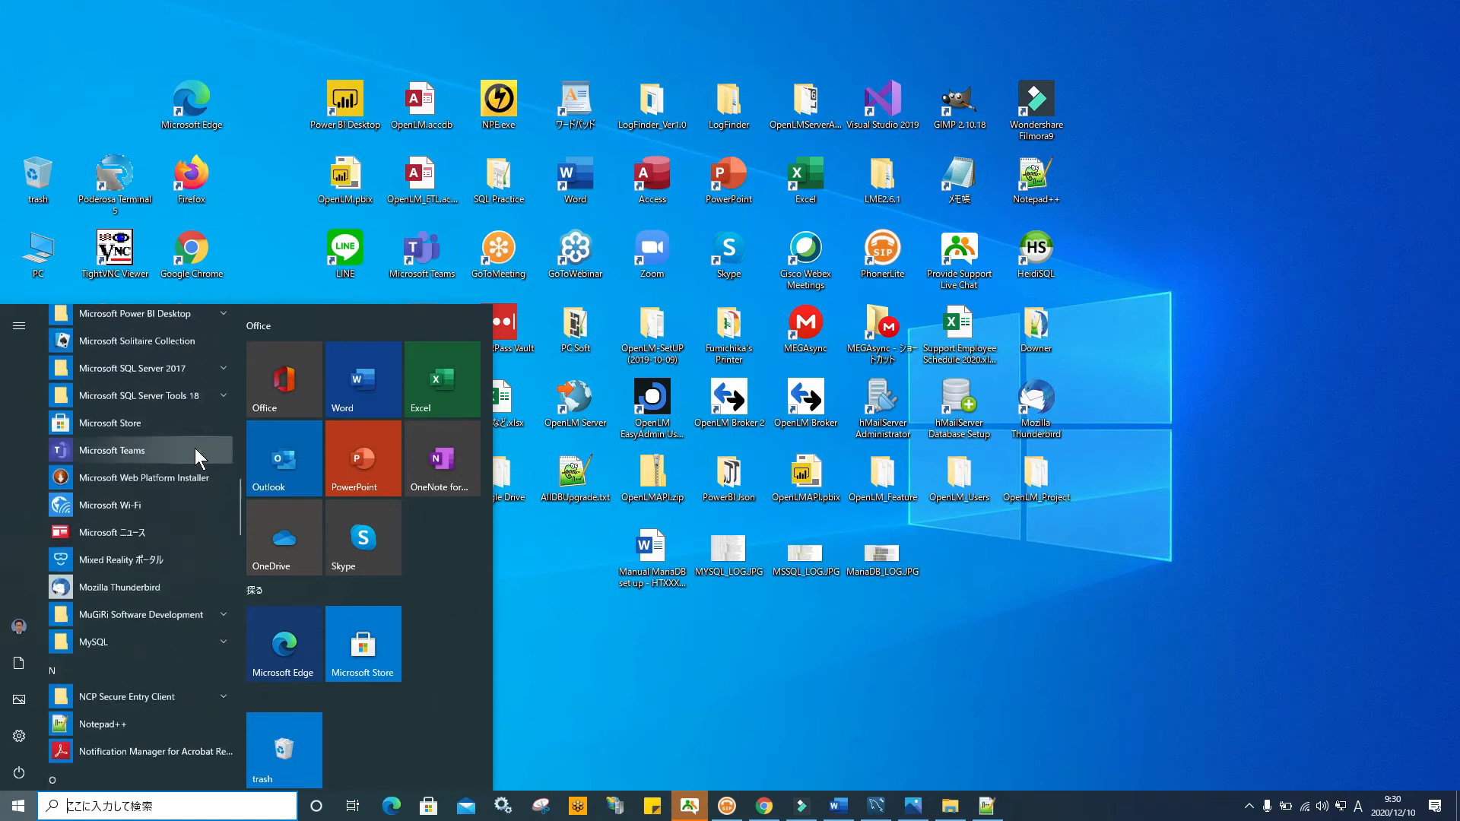
click(221, 441)
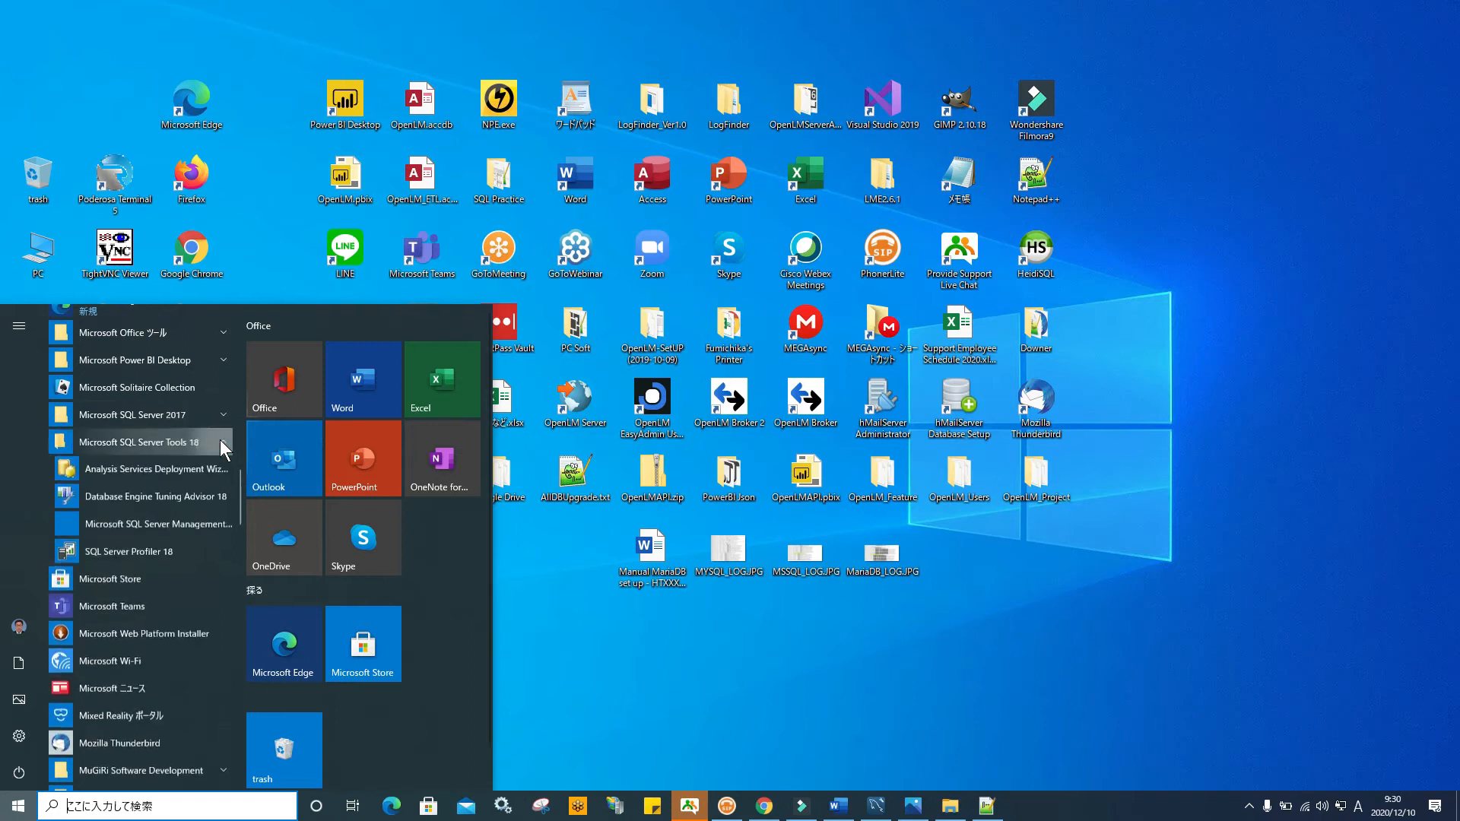
click(184, 527)
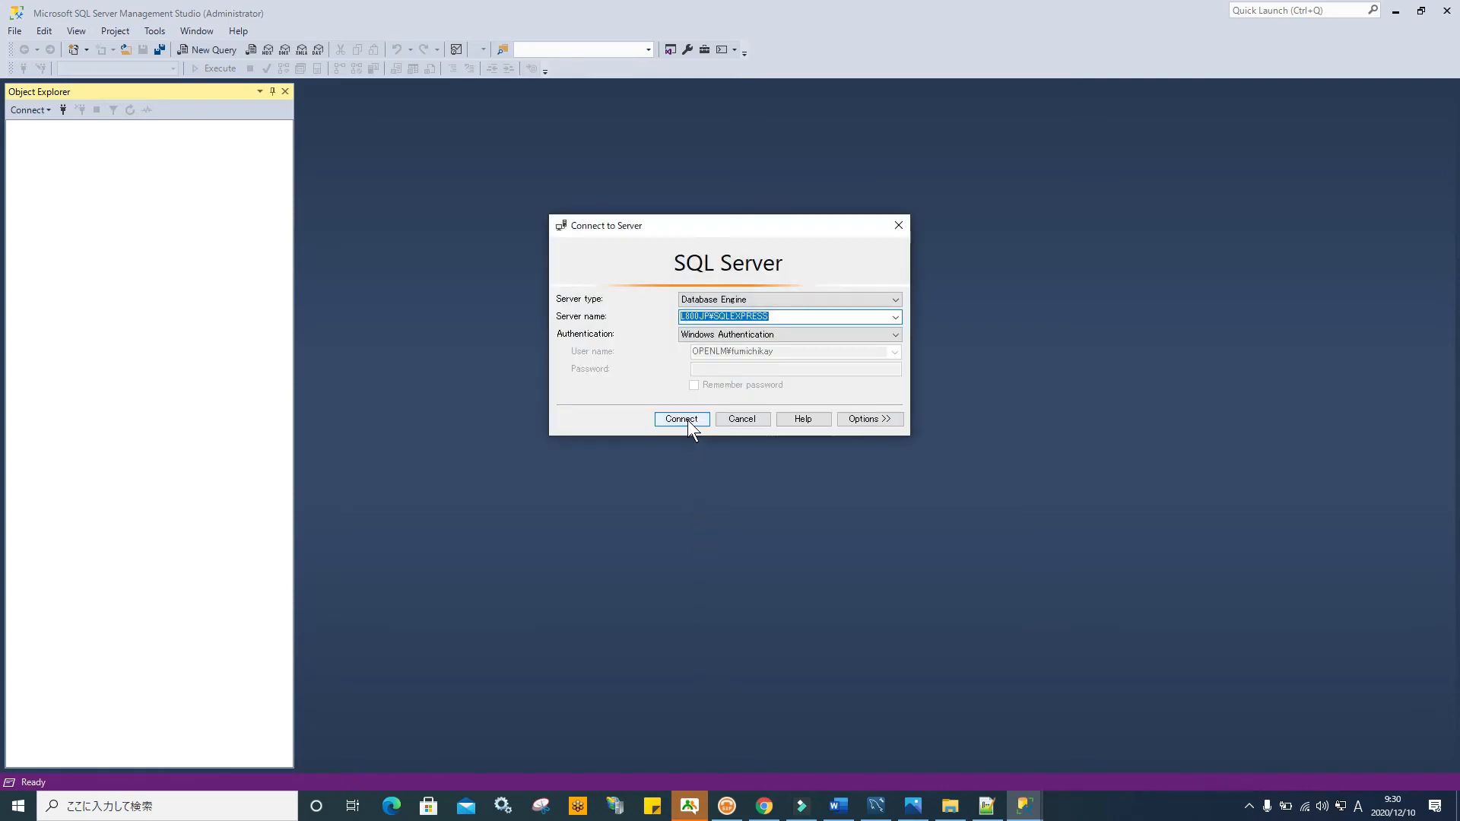
Connect to SQLEXPRESS and delete the test database, closing existing connections
click(688, 419)
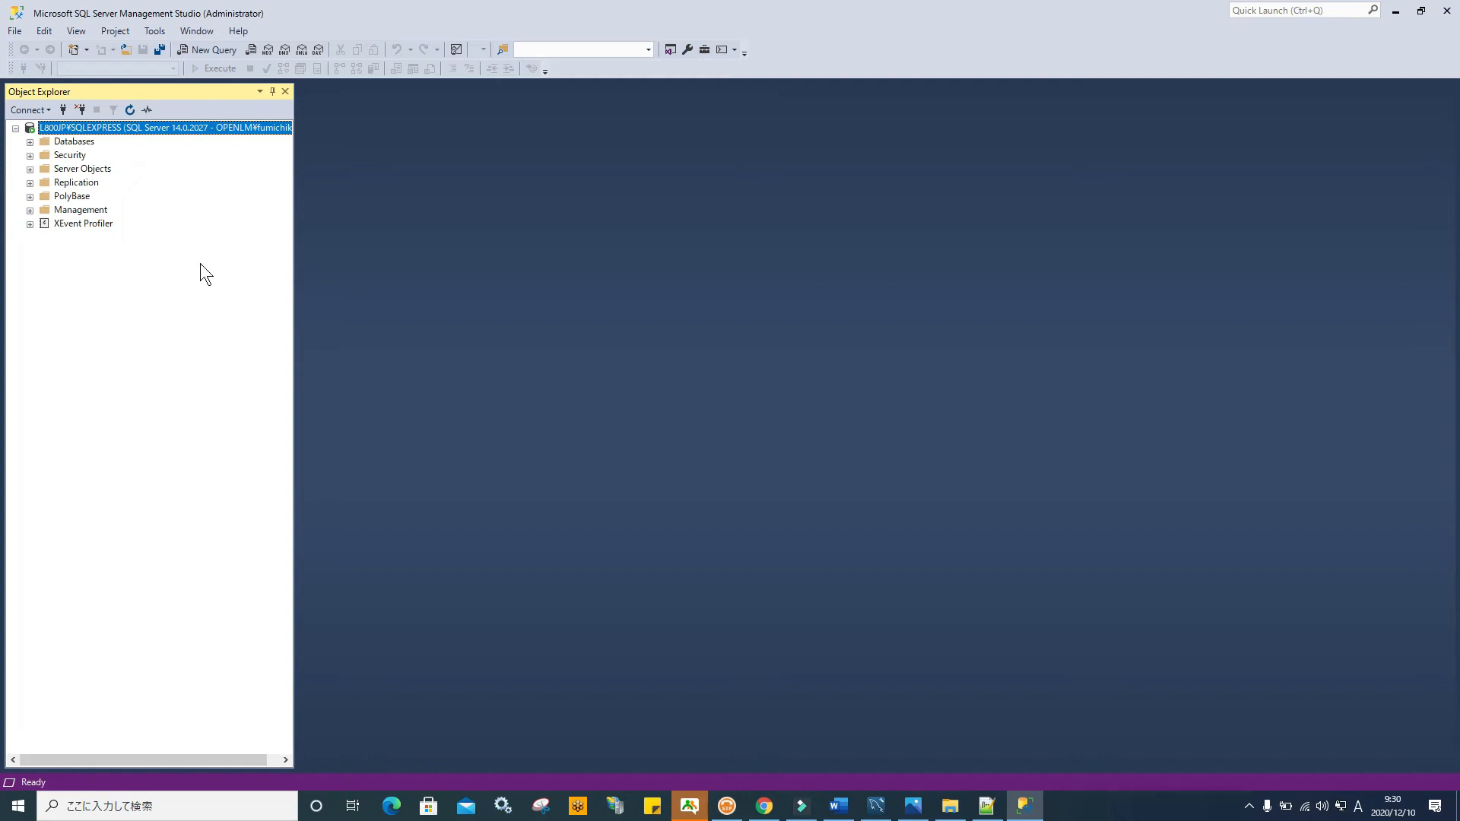
click(29, 141)
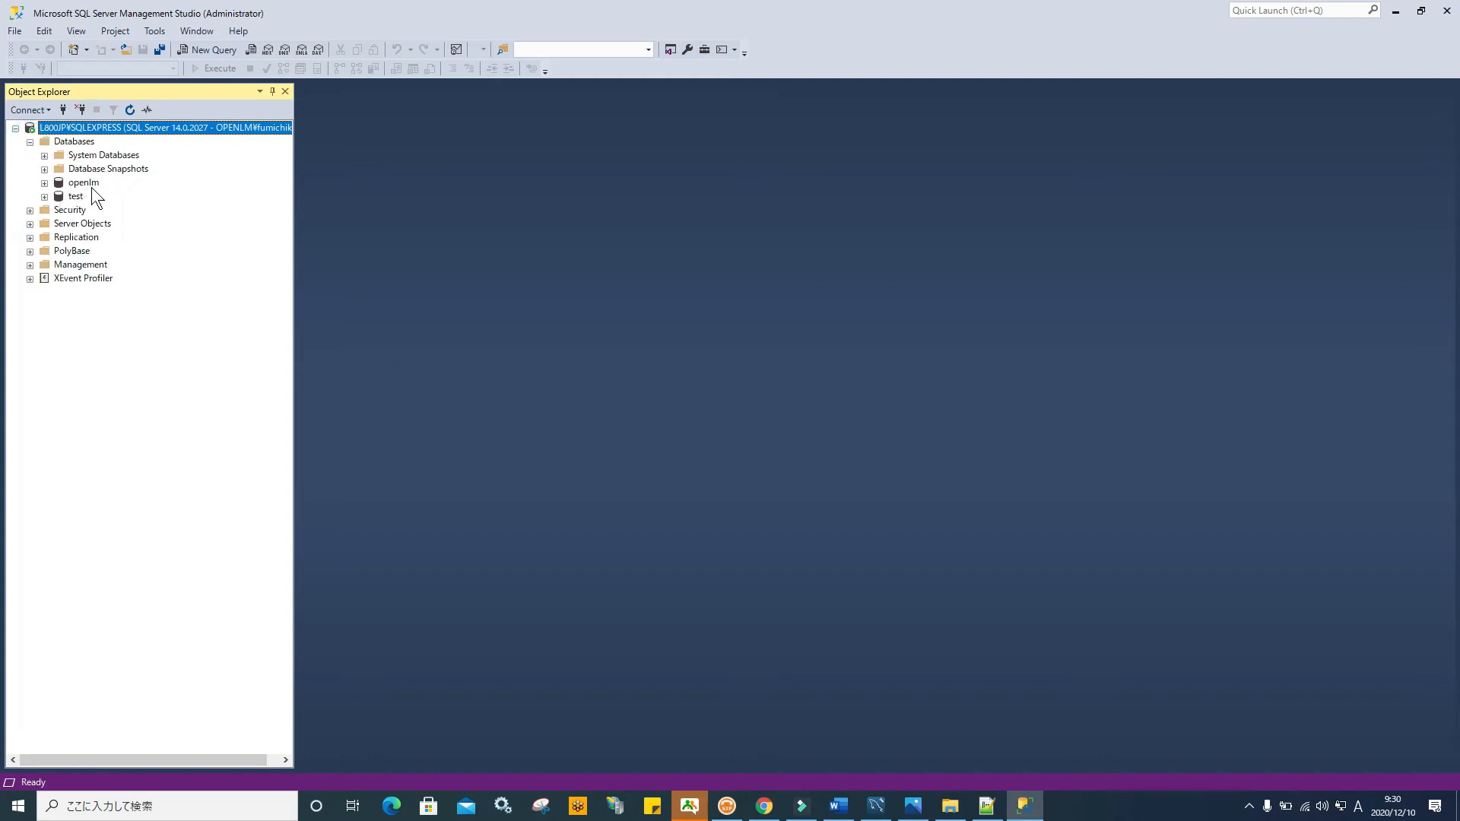
right_click(76, 197)
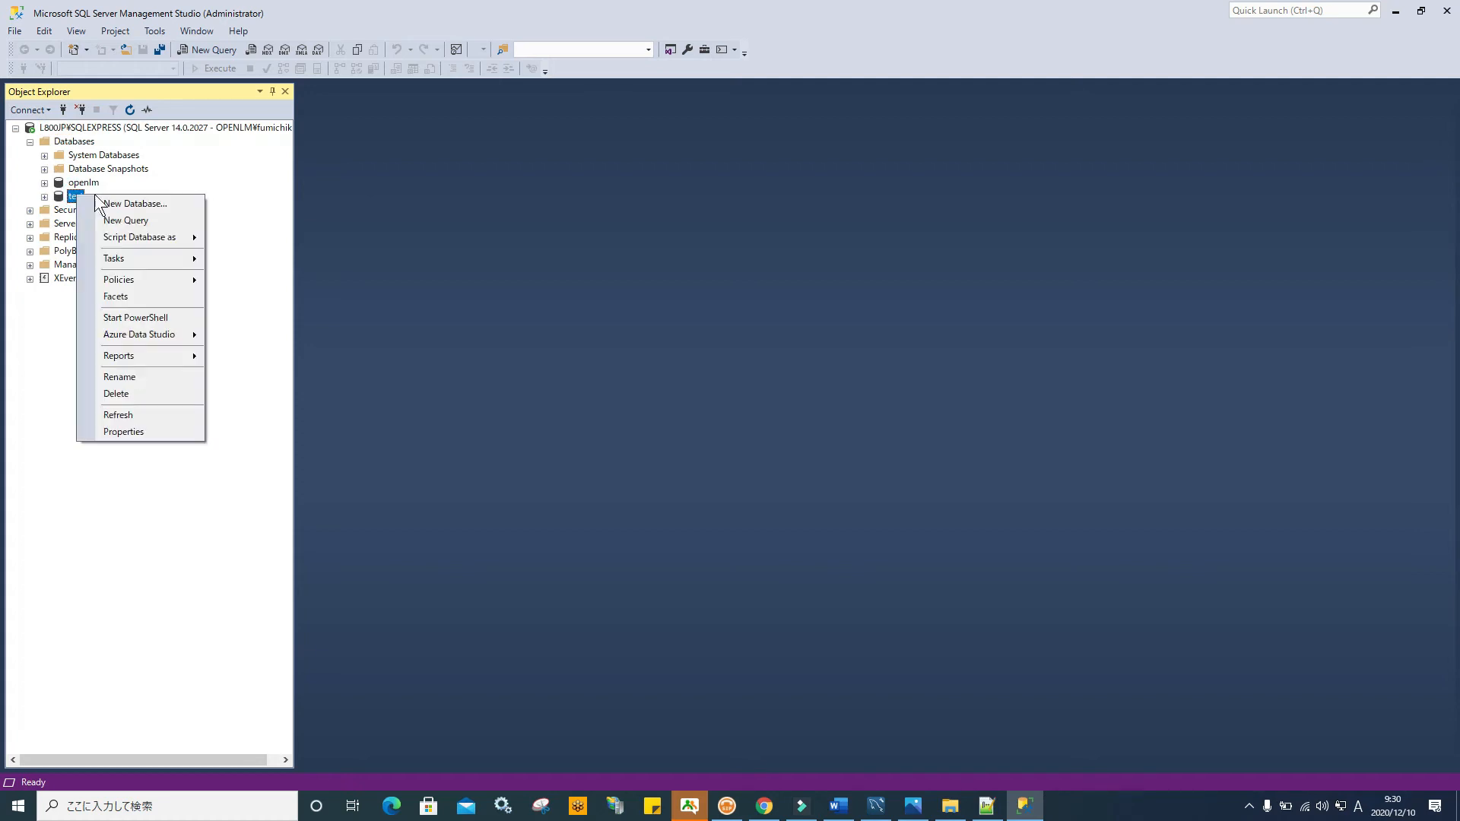
click(146, 393)
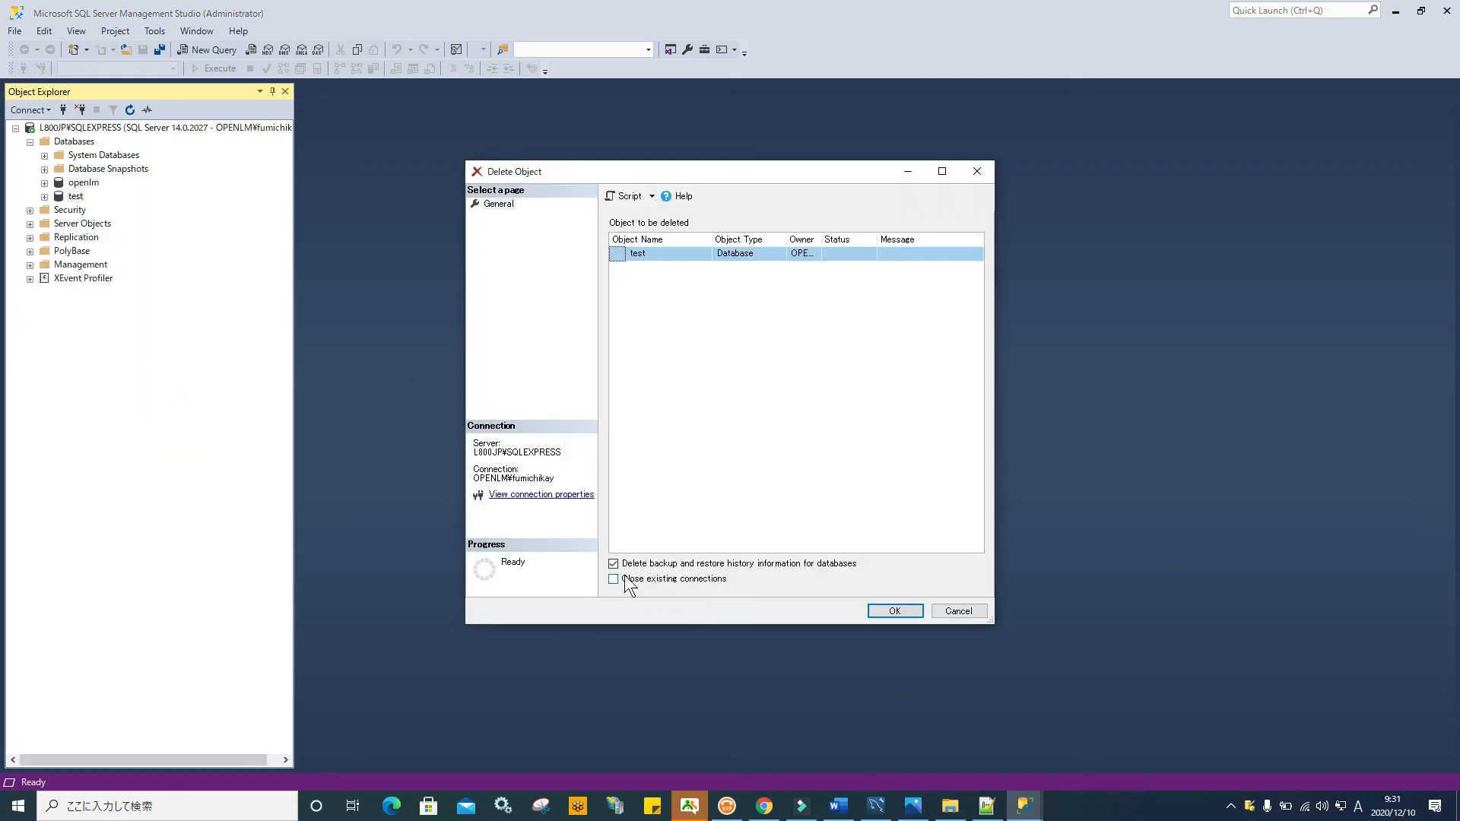
click(612, 579)
click(888, 613)
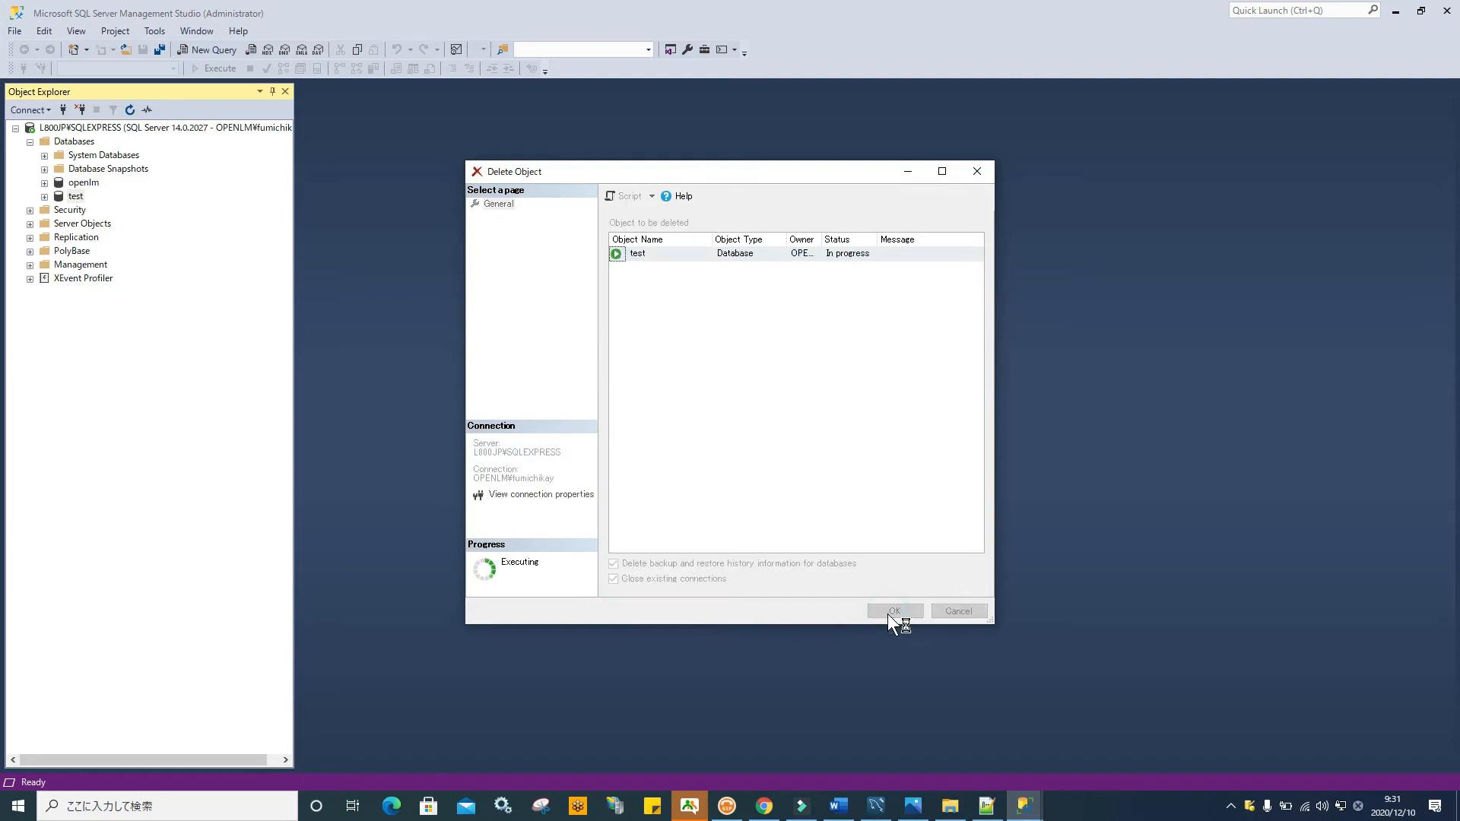
click(74, 141)
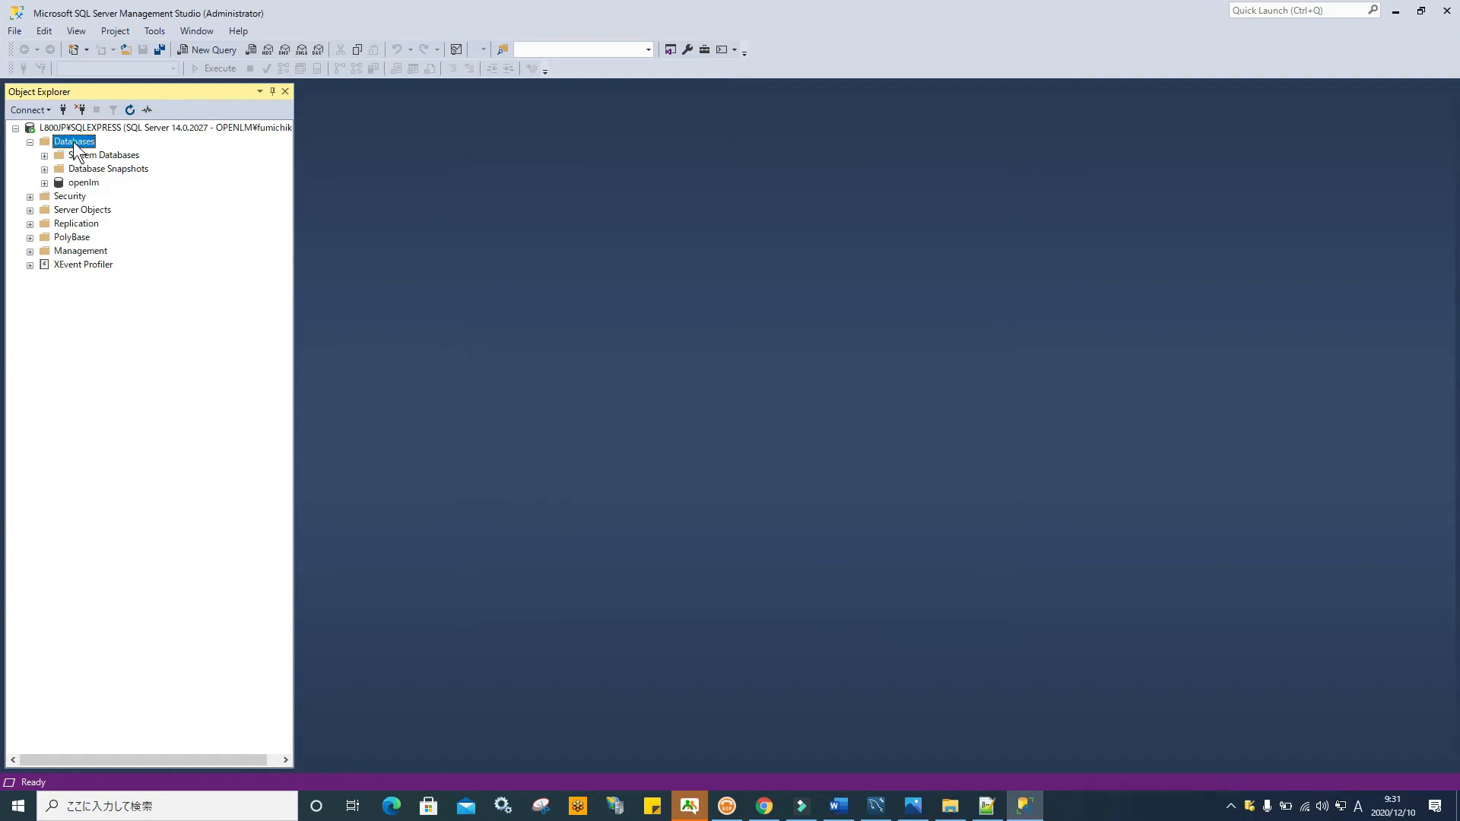
right_click(74, 142)
Create a new SQL Server database named 'test'
click(143, 150)
text(test)
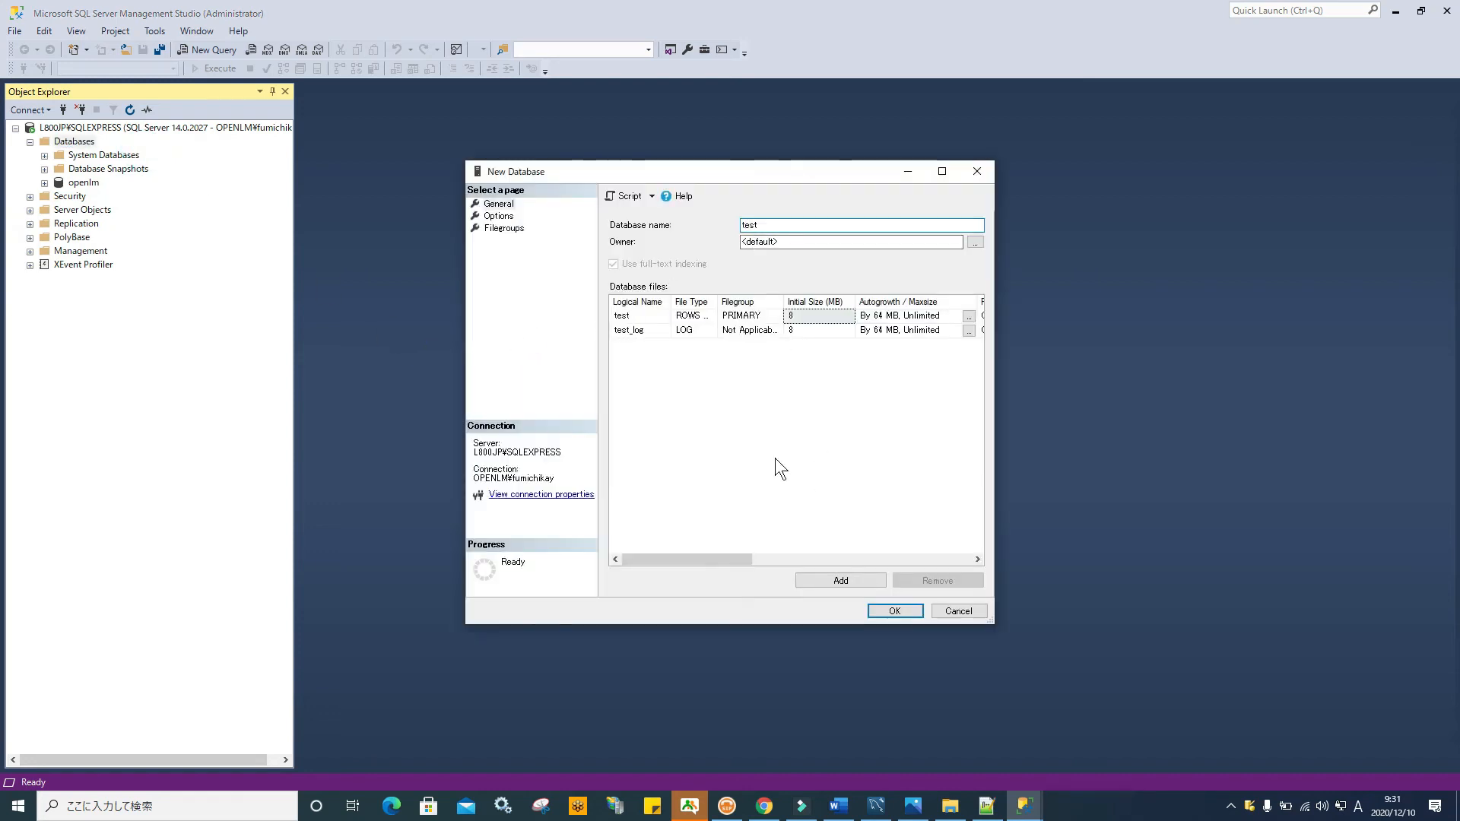
click(897, 609)
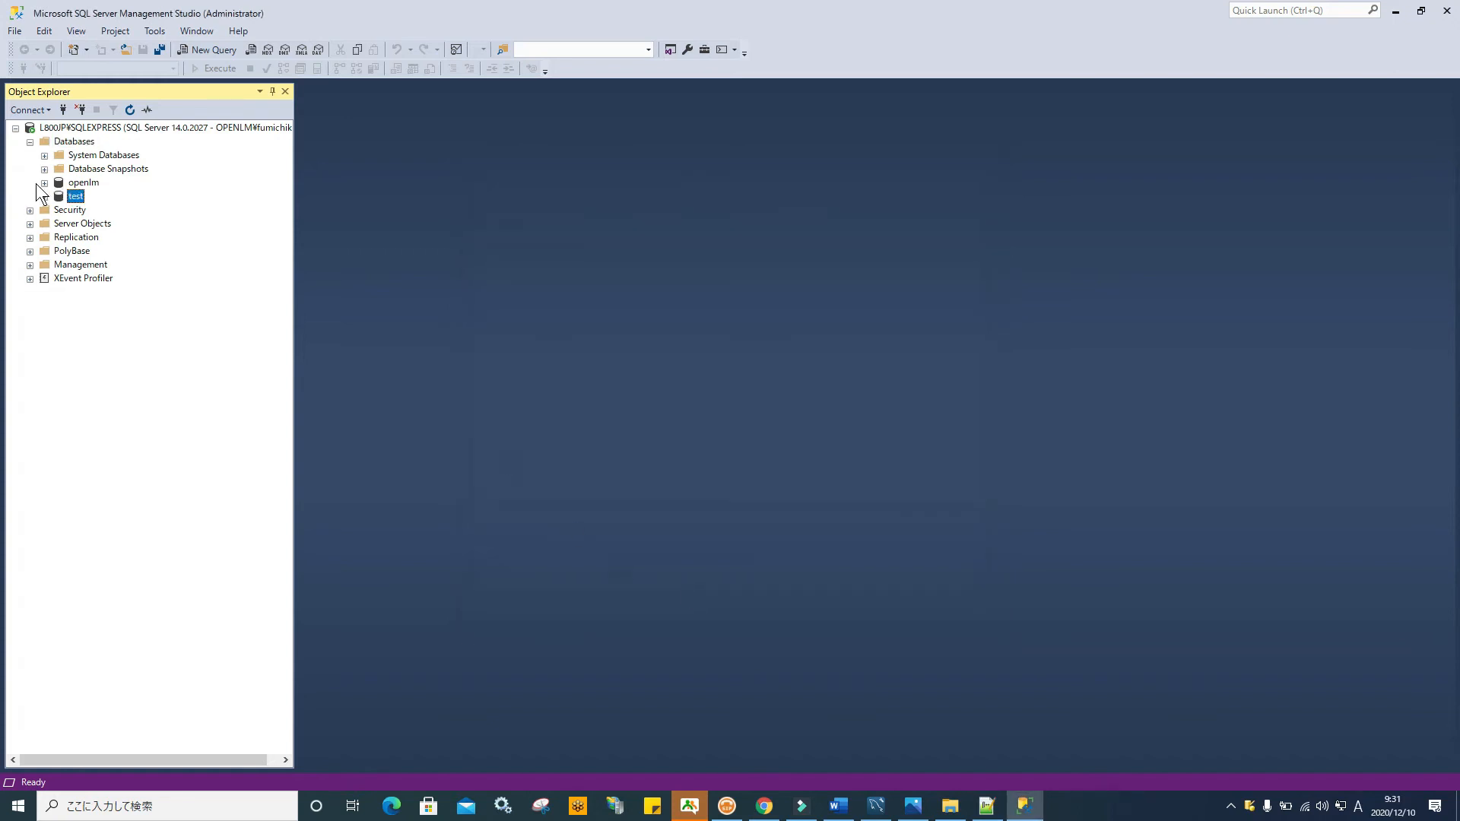
Review the test database's properties, including its Options page
click(44, 196)
right_click(76, 198)
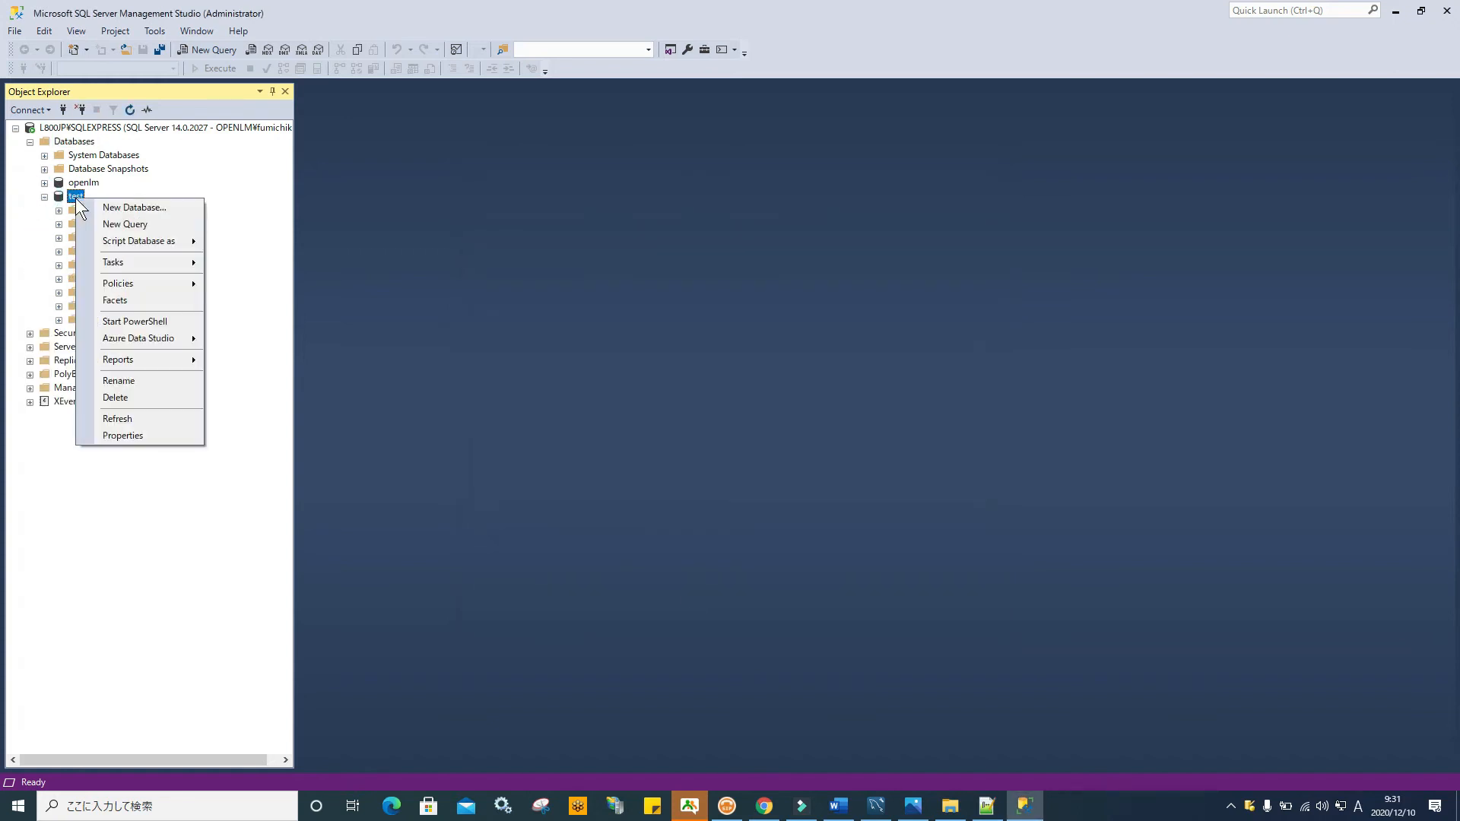
click(141, 435)
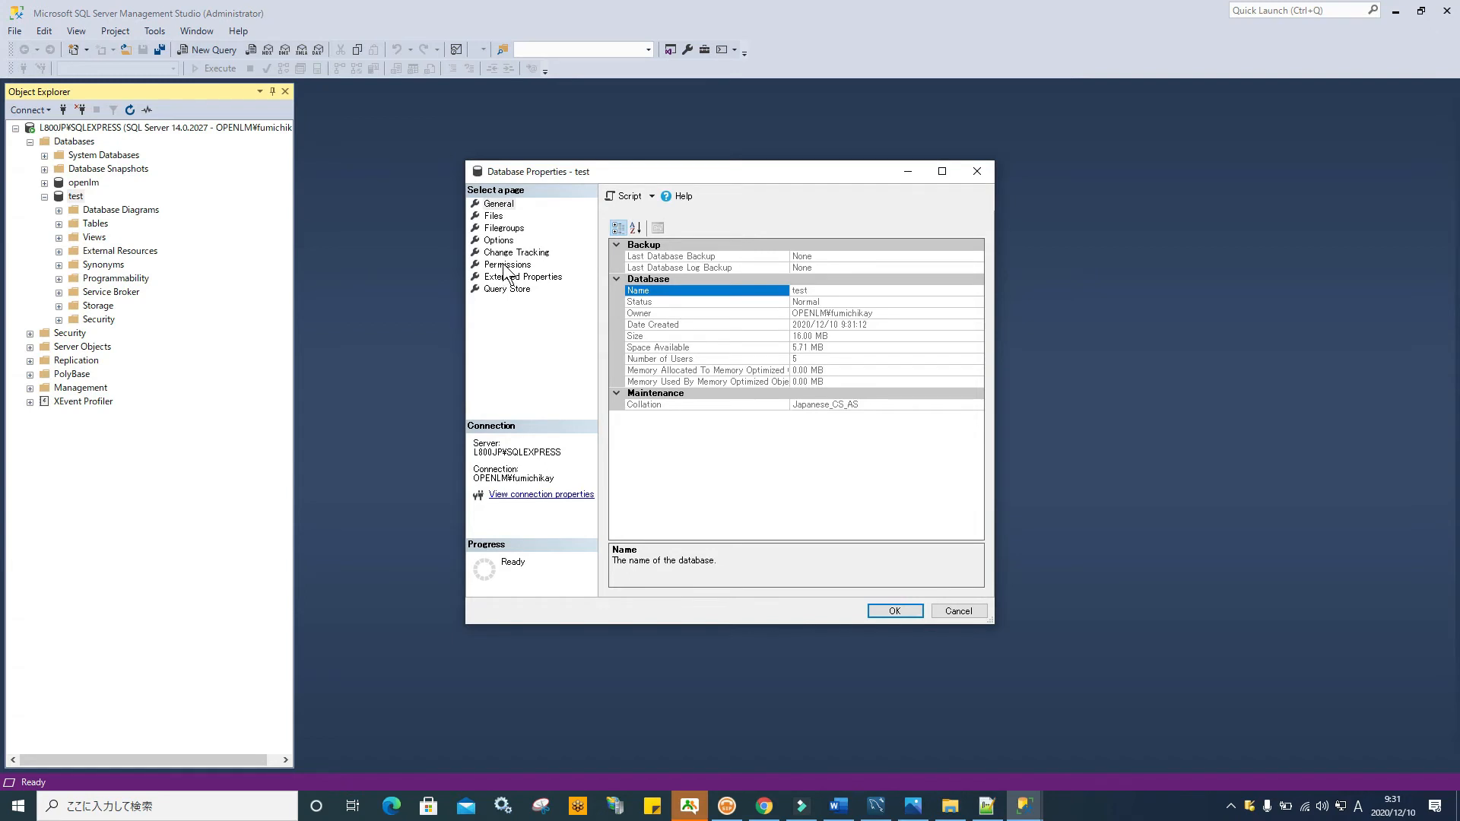
click(499, 240)
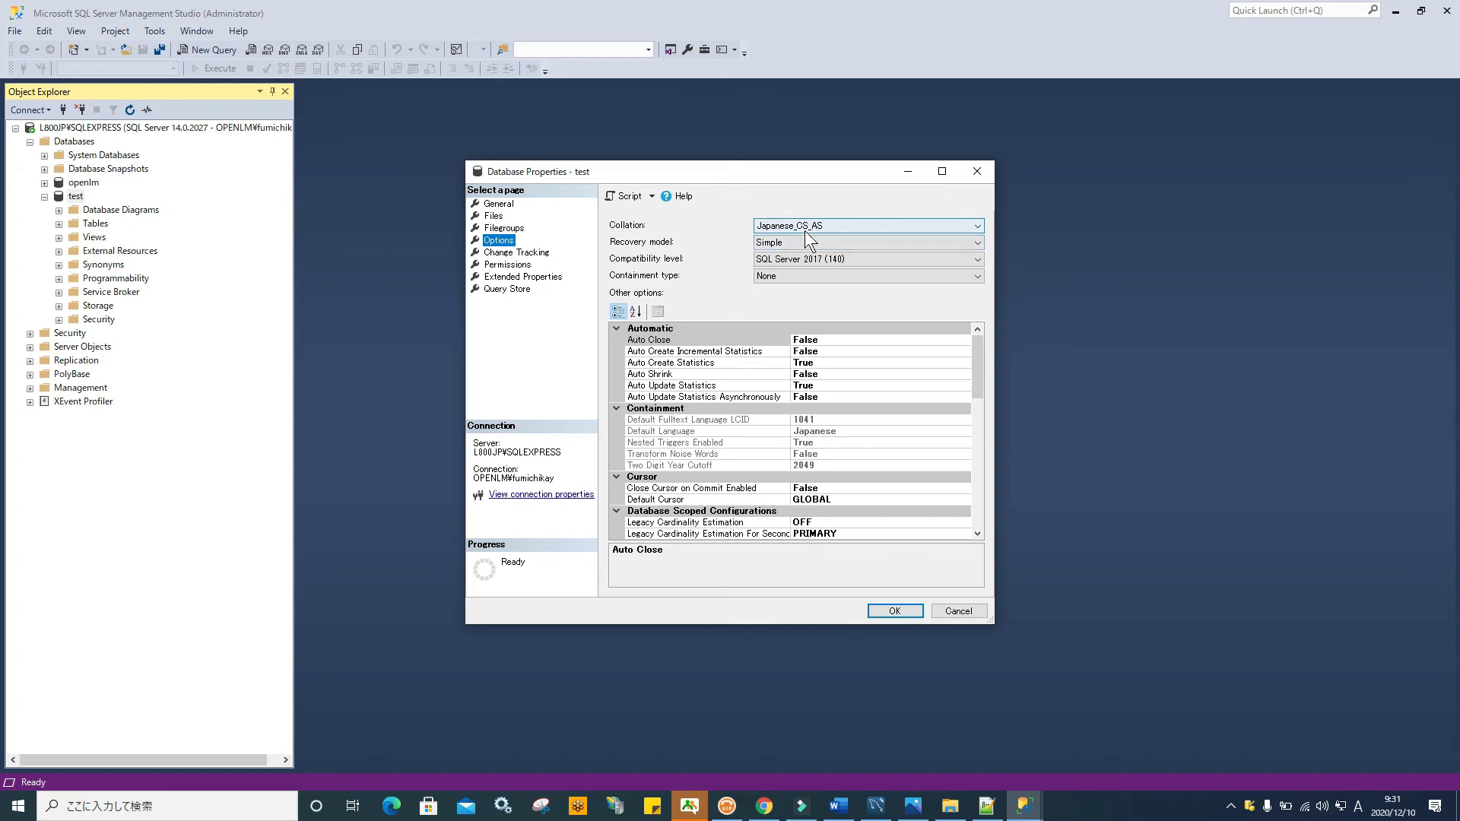
click(905, 612)
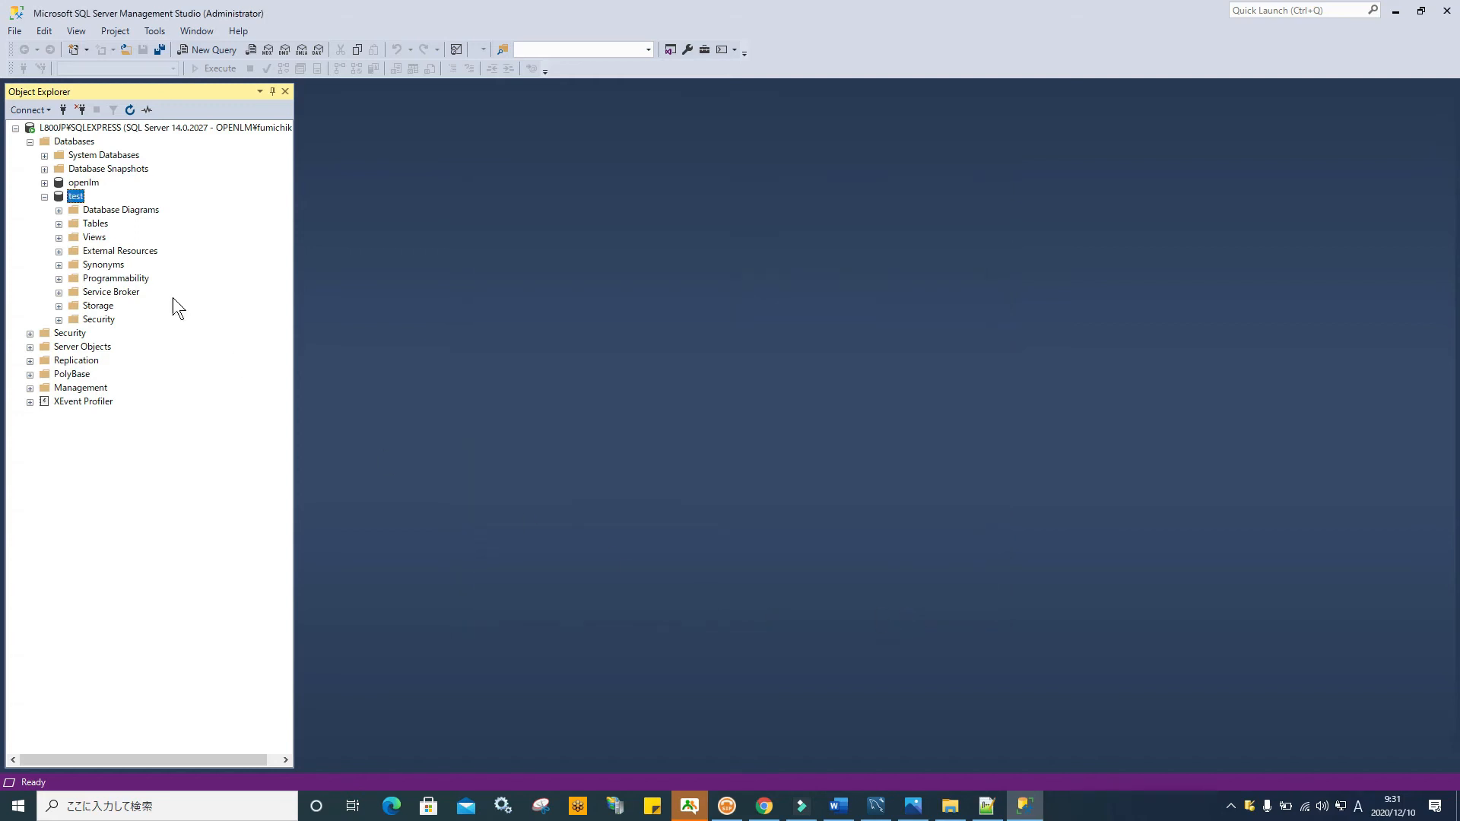
Shrink the test database via Tasks > Shrink > Database
right_click(75, 193)
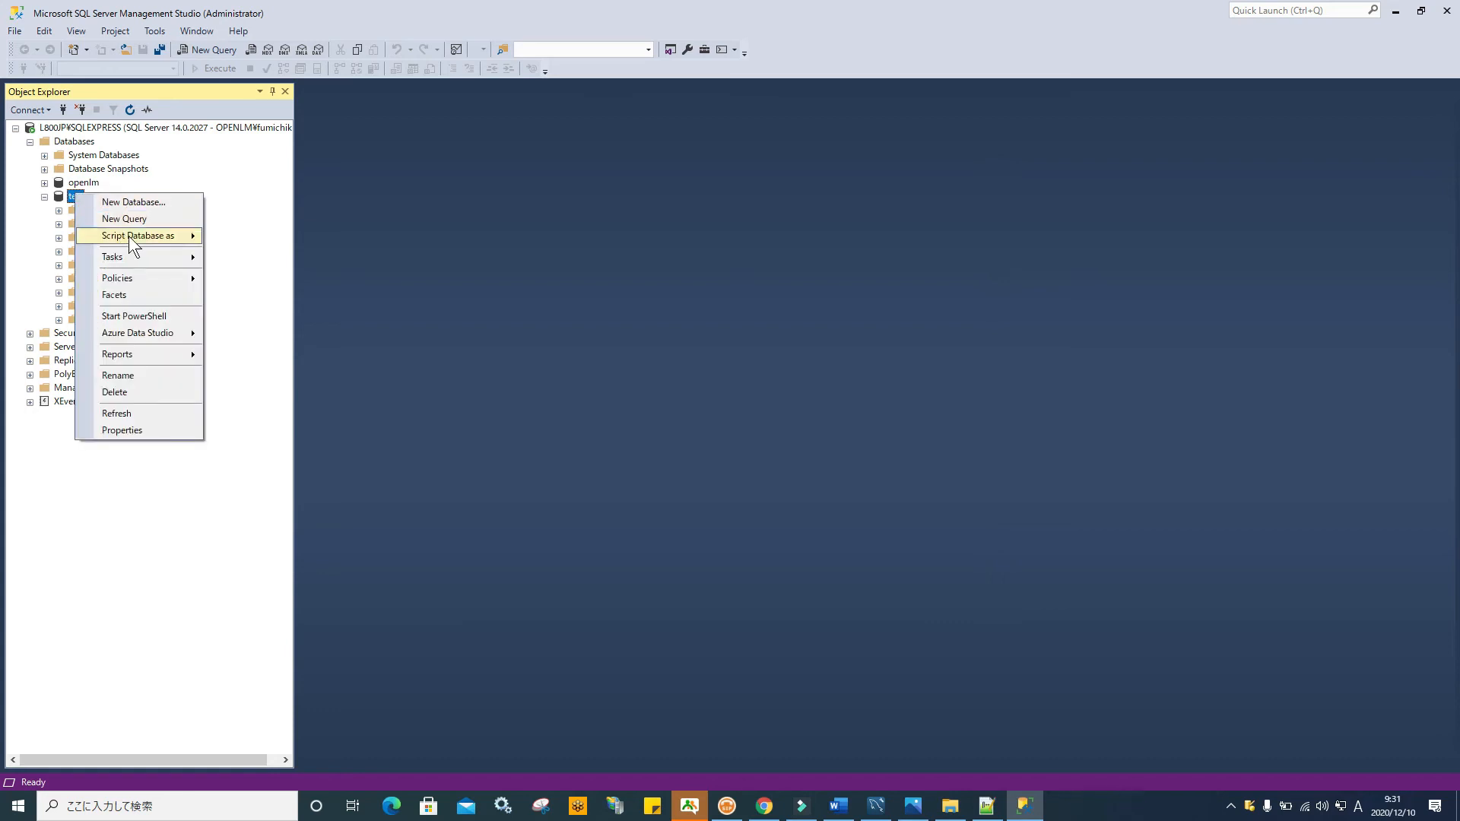
mouse_move(153, 259)
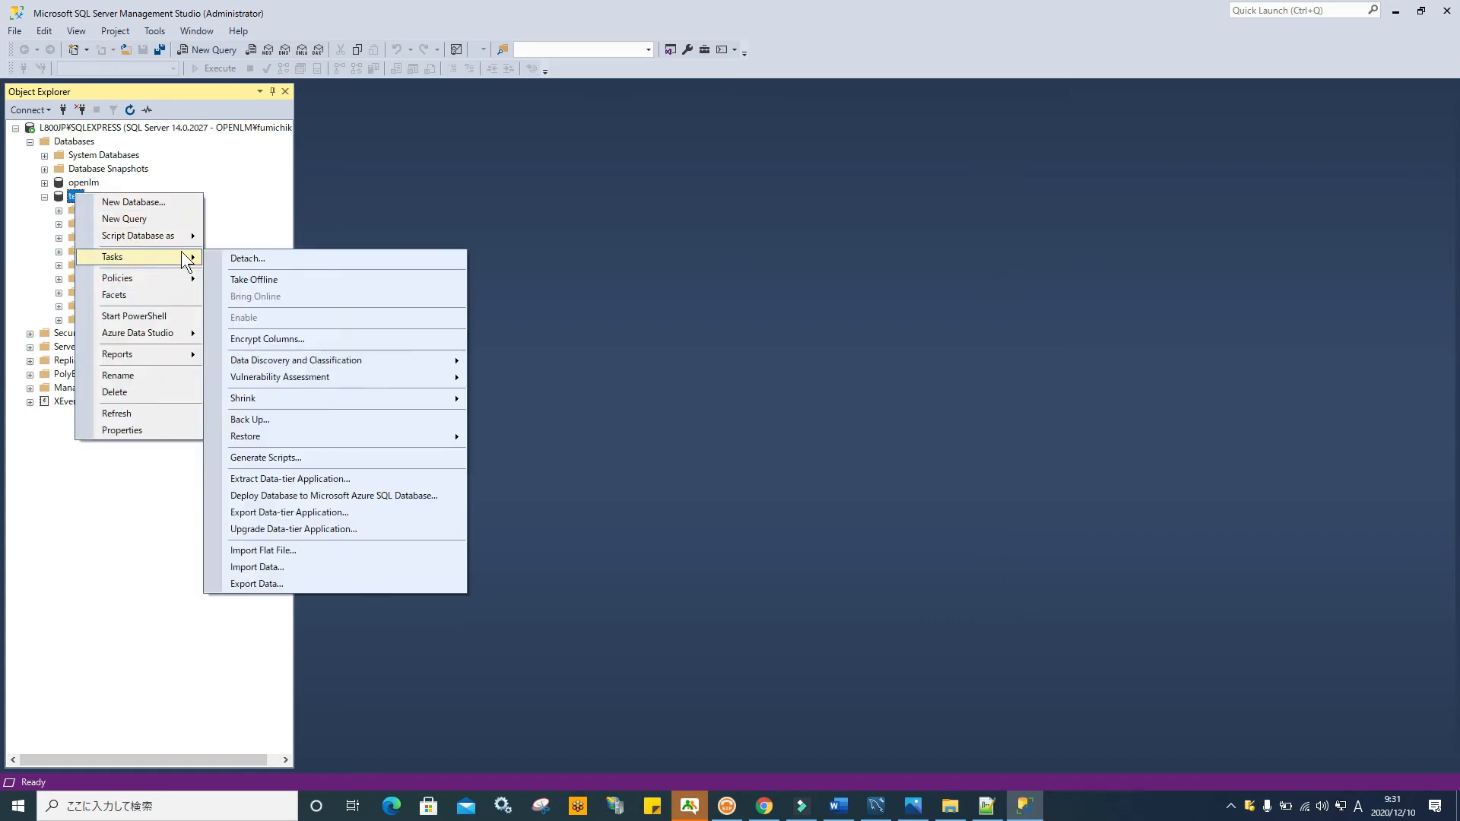
mouse_move(354, 400)
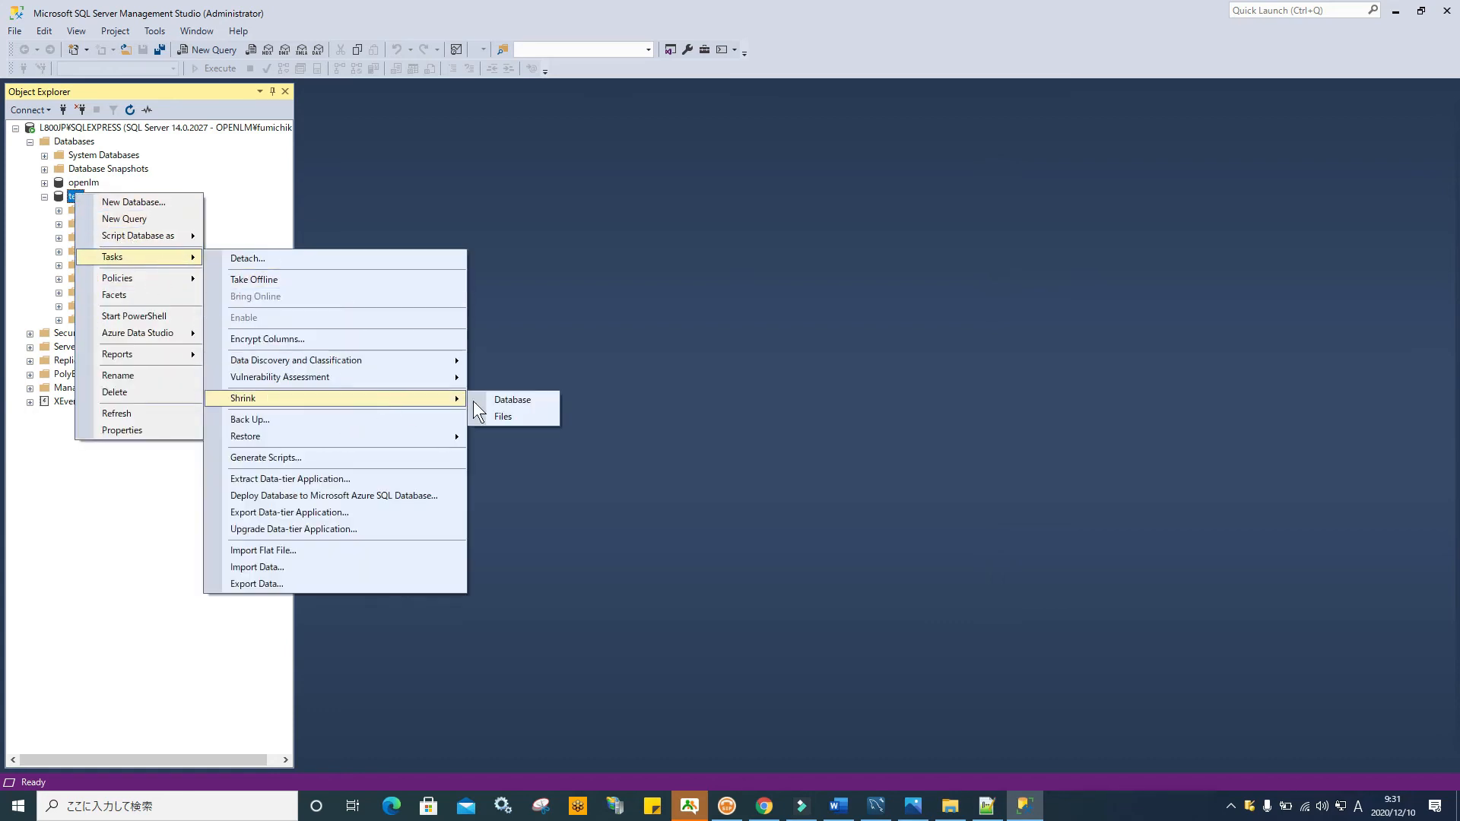
click(526, 398)
click(889, 610)
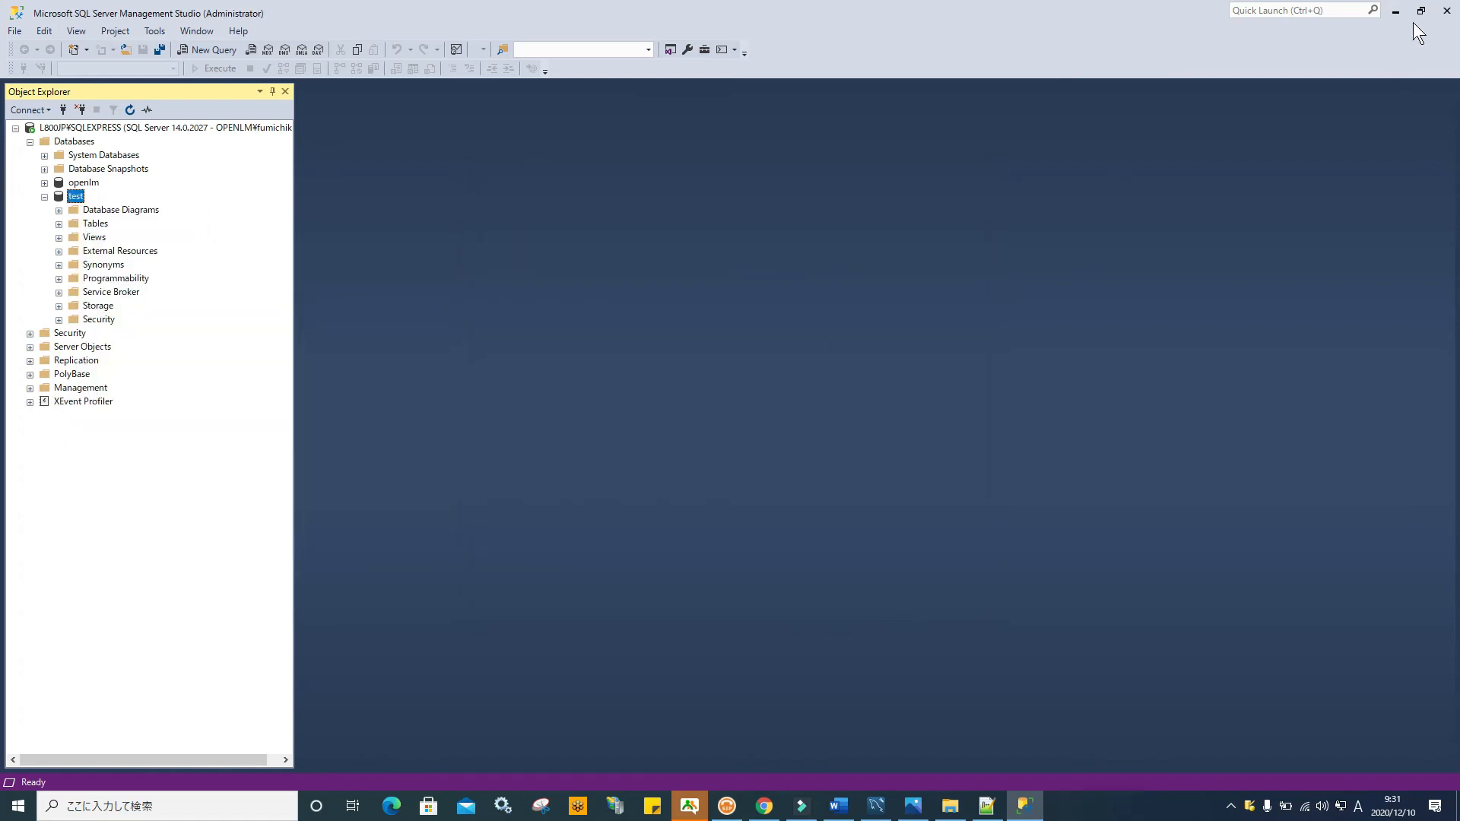
Launch run-gui.bat and connect the Firebird source to OpenLM Server\db2\OPENLM_DB.FDB
click(1396, 10)
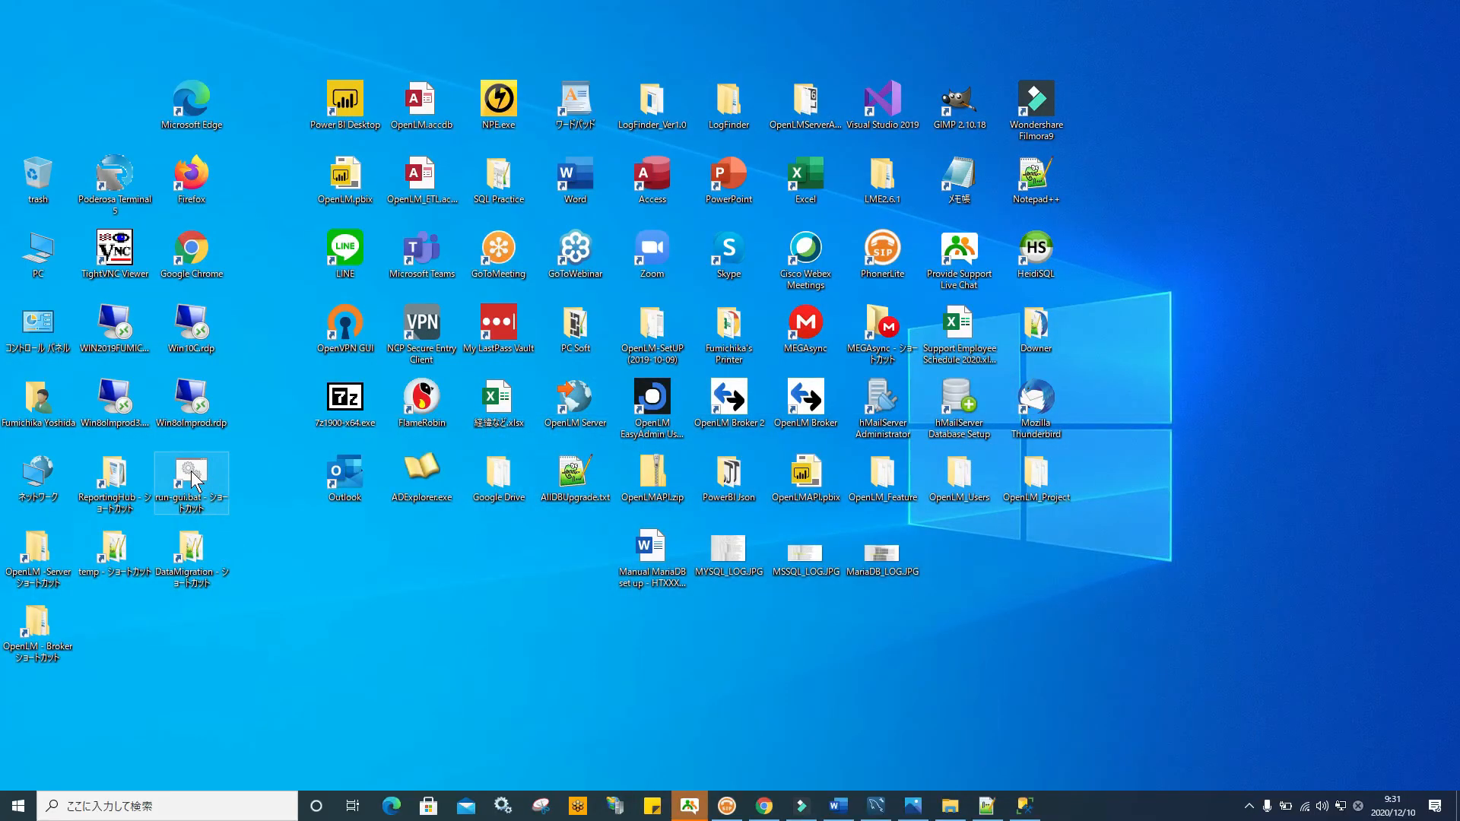
double_click(192, 475)
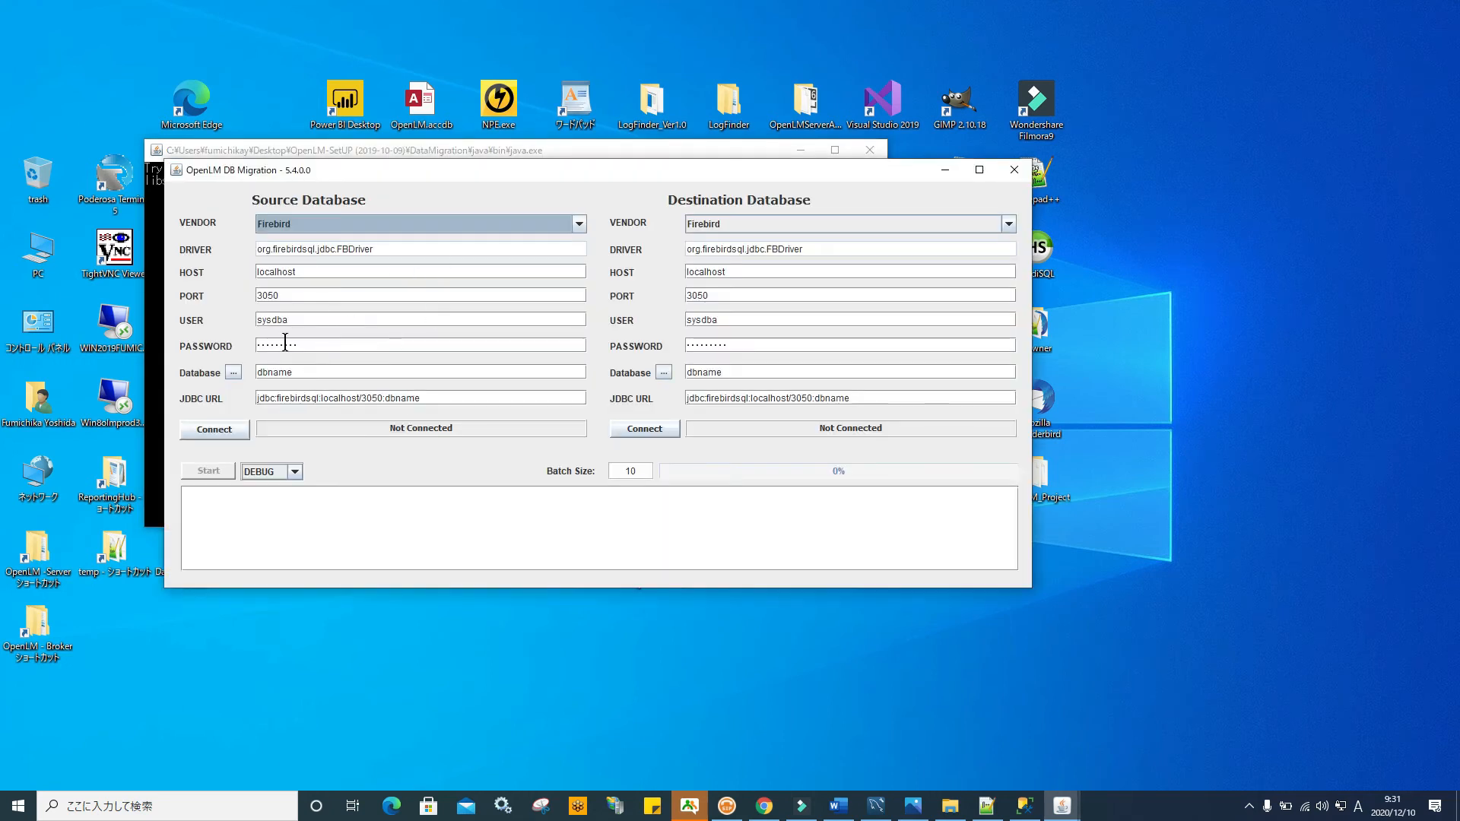
click(234, 373)
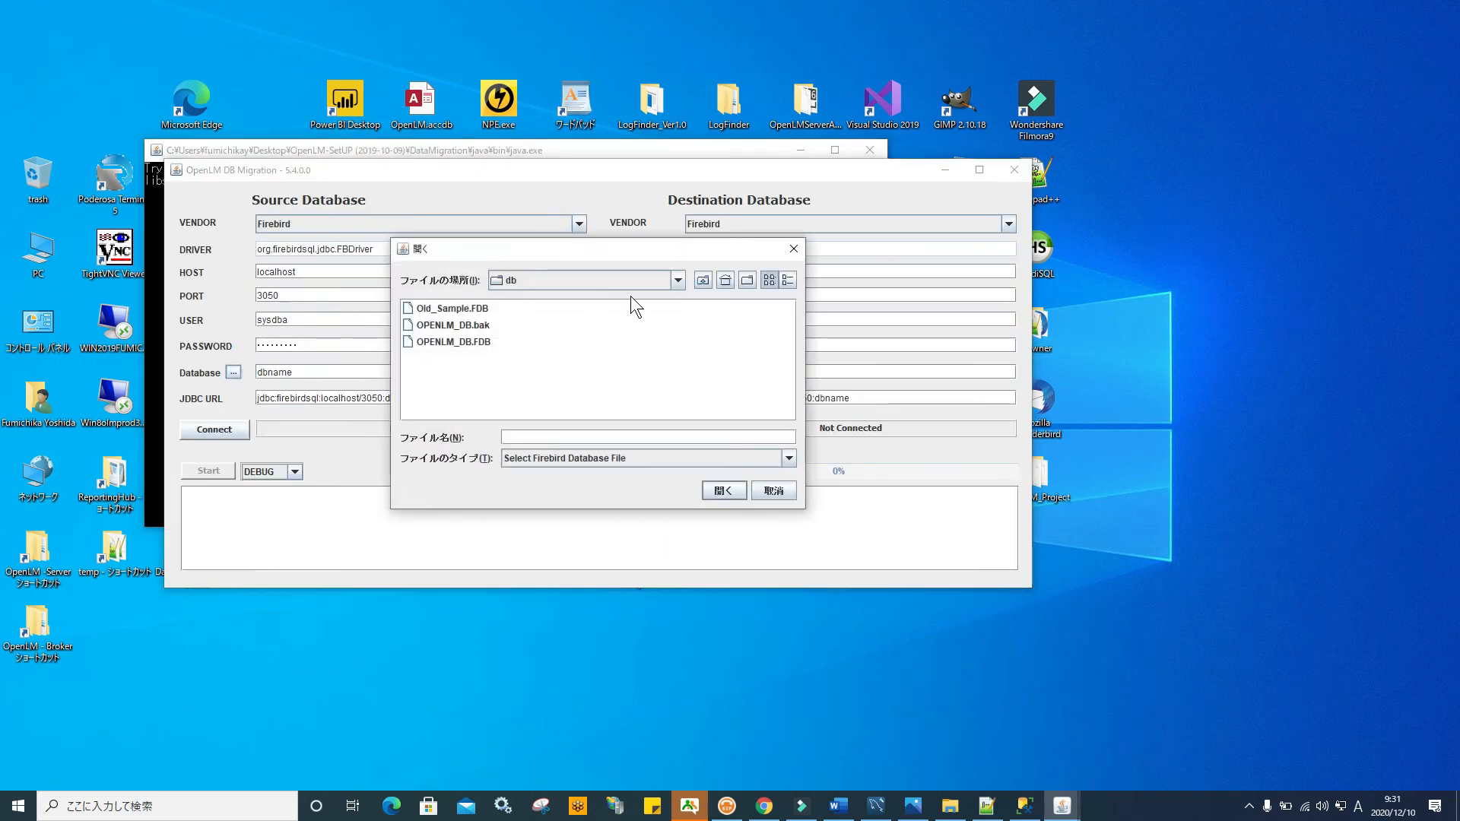
click(678, 280)
scroll(677, 304, up, 3)
click(610, 330)
double_click(431, 361)
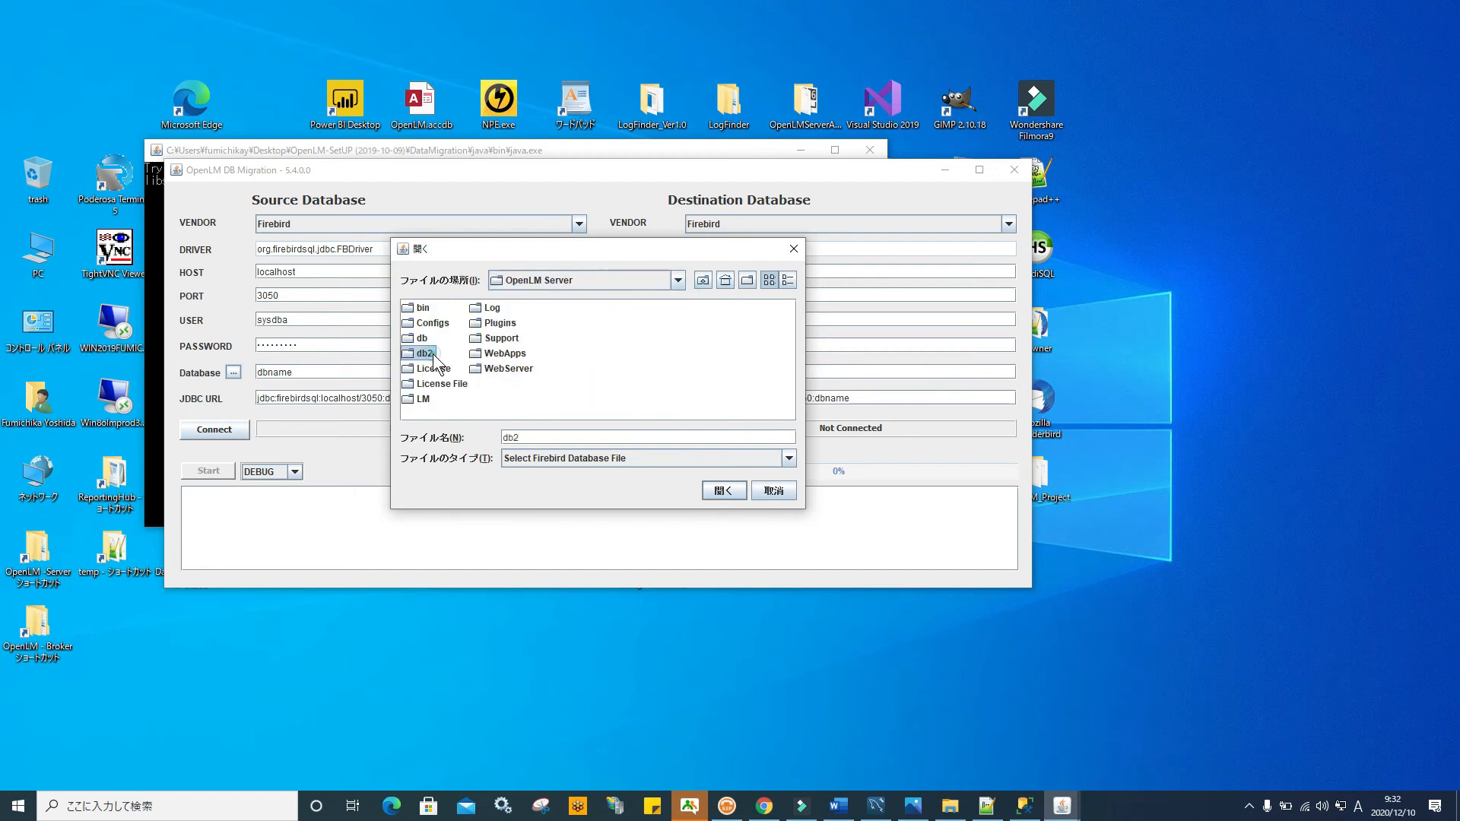
click(441, 310)
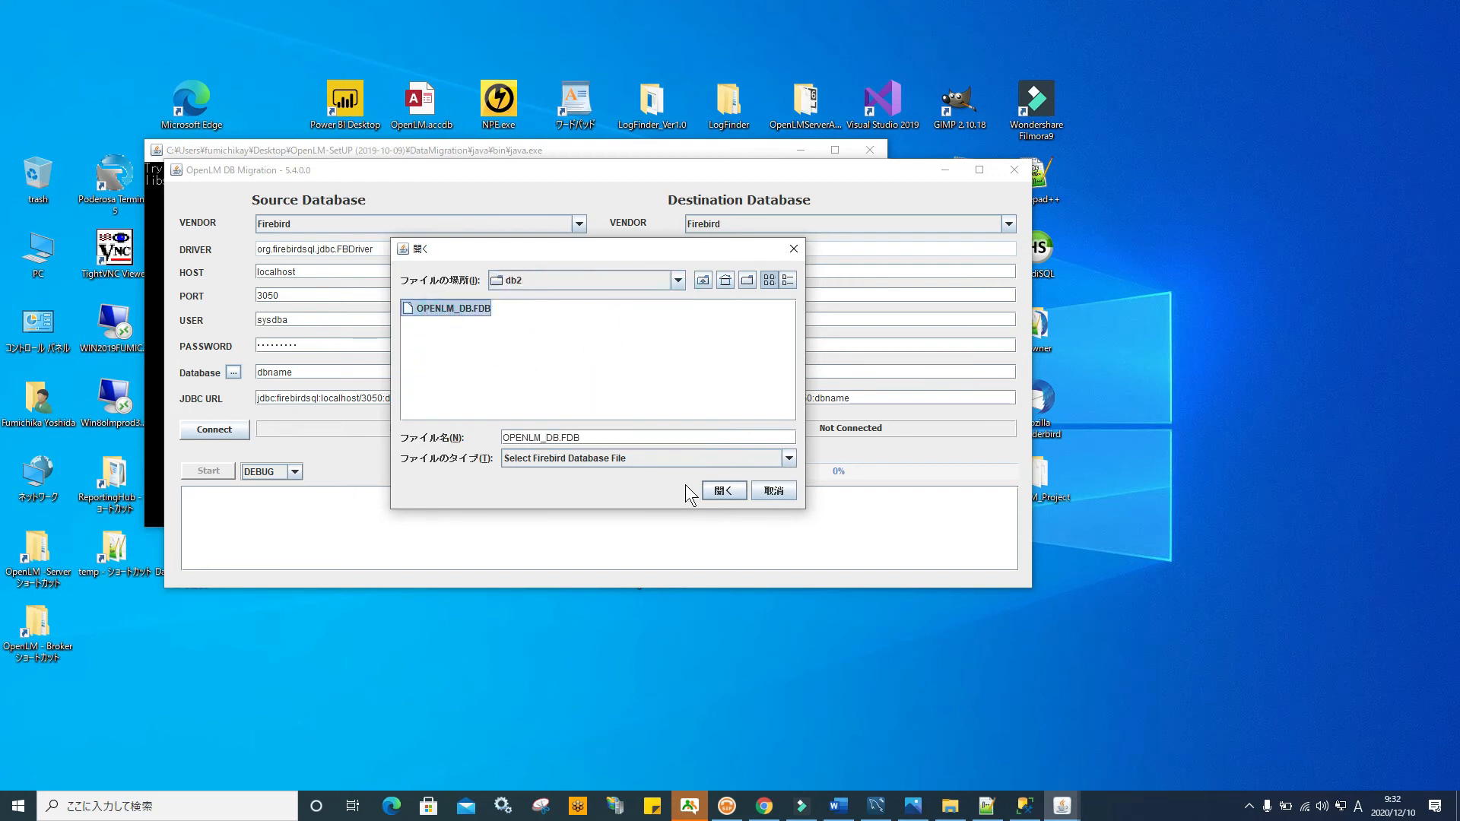
click(719, 491)
click(226, 430)
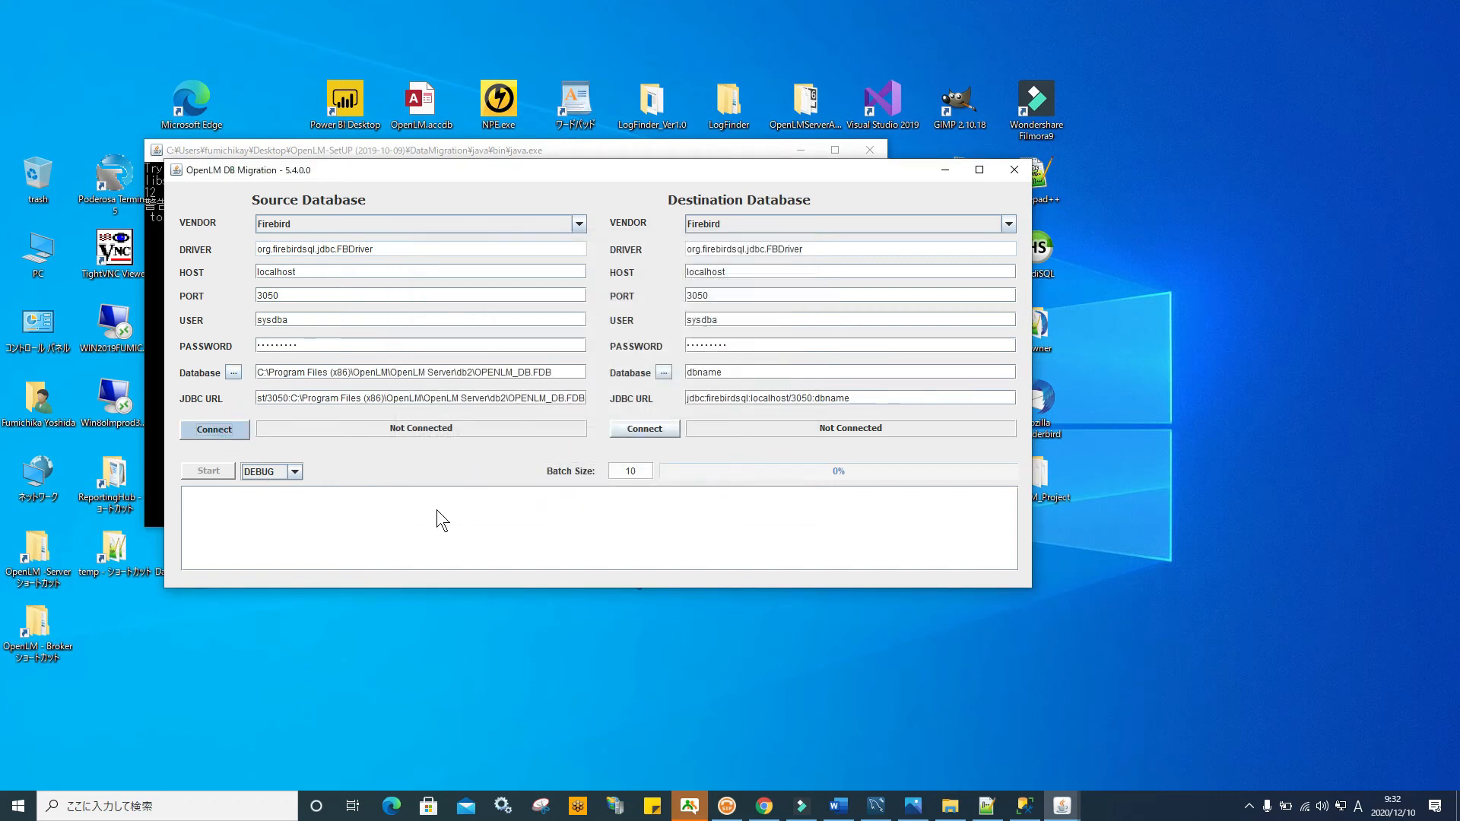
click(1005, 224)
Connect an MSSQL destination on port 1433 with the password, database name 'test'
click(842, 257)
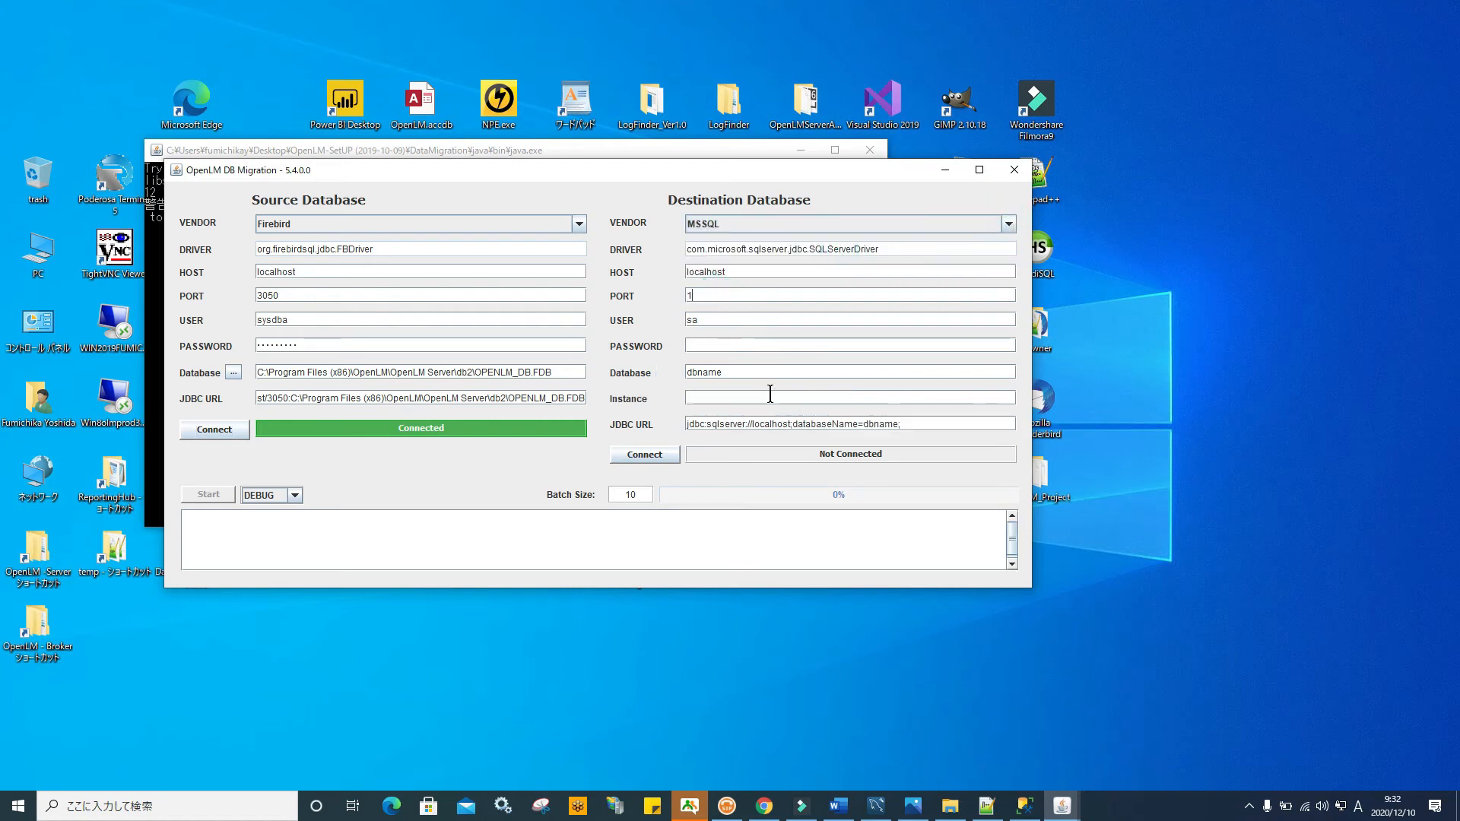
click(706, 341)
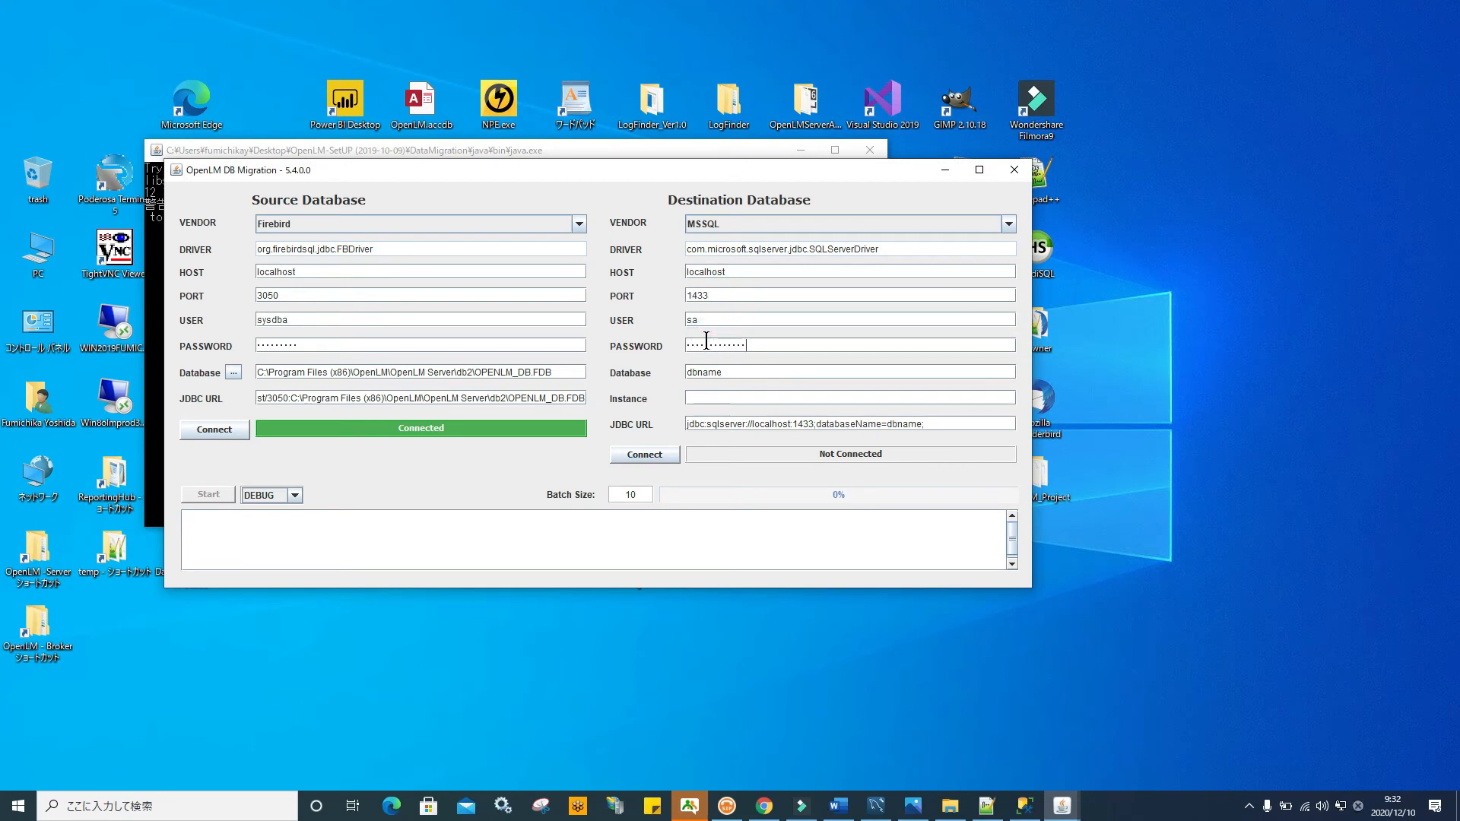
click(732, 372)
double_click(819, 377)
text(test)
click(659, 458)
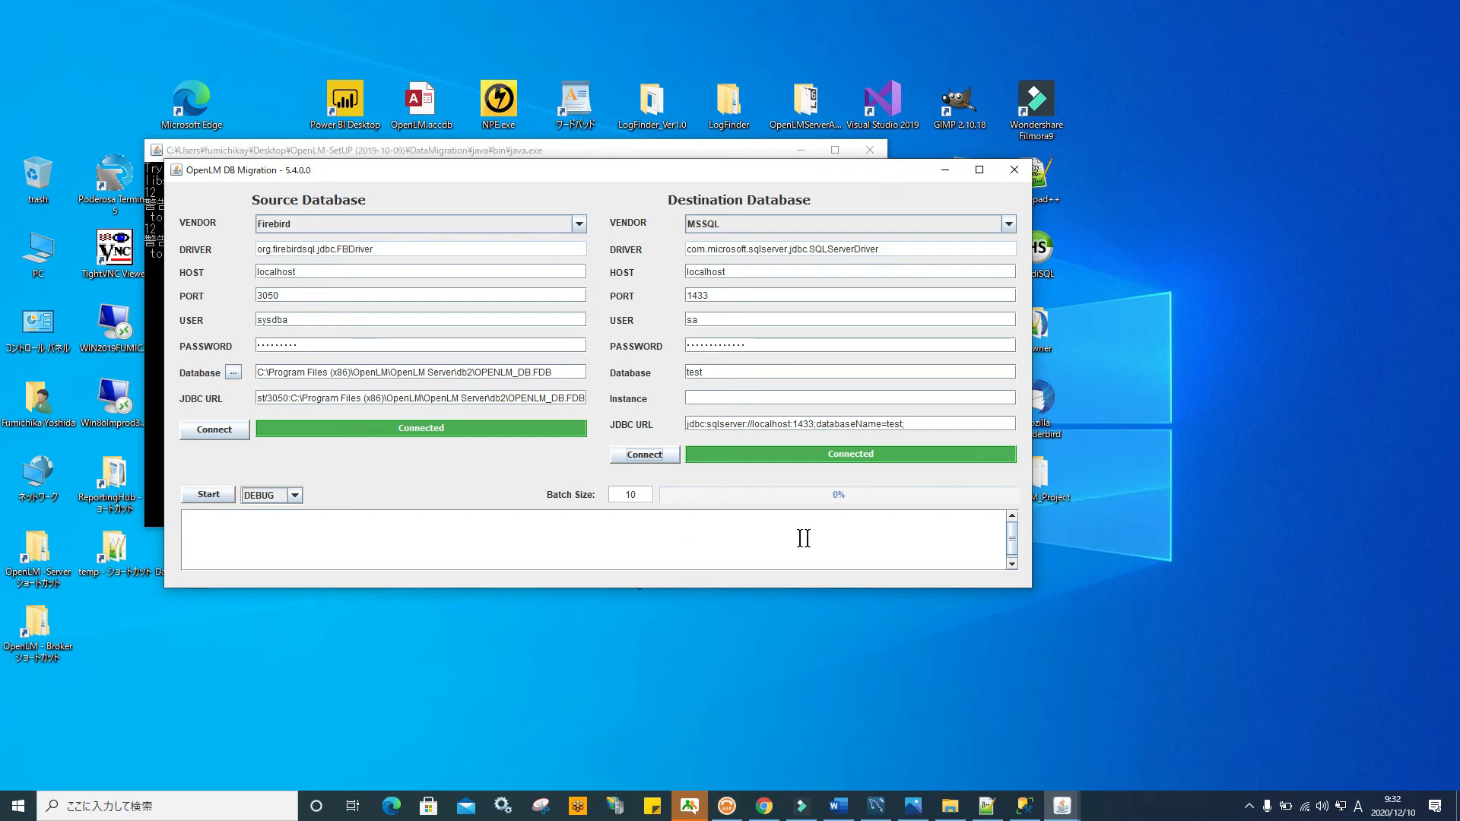
click(1217, 579)
drag(909, 174, 669, 168)
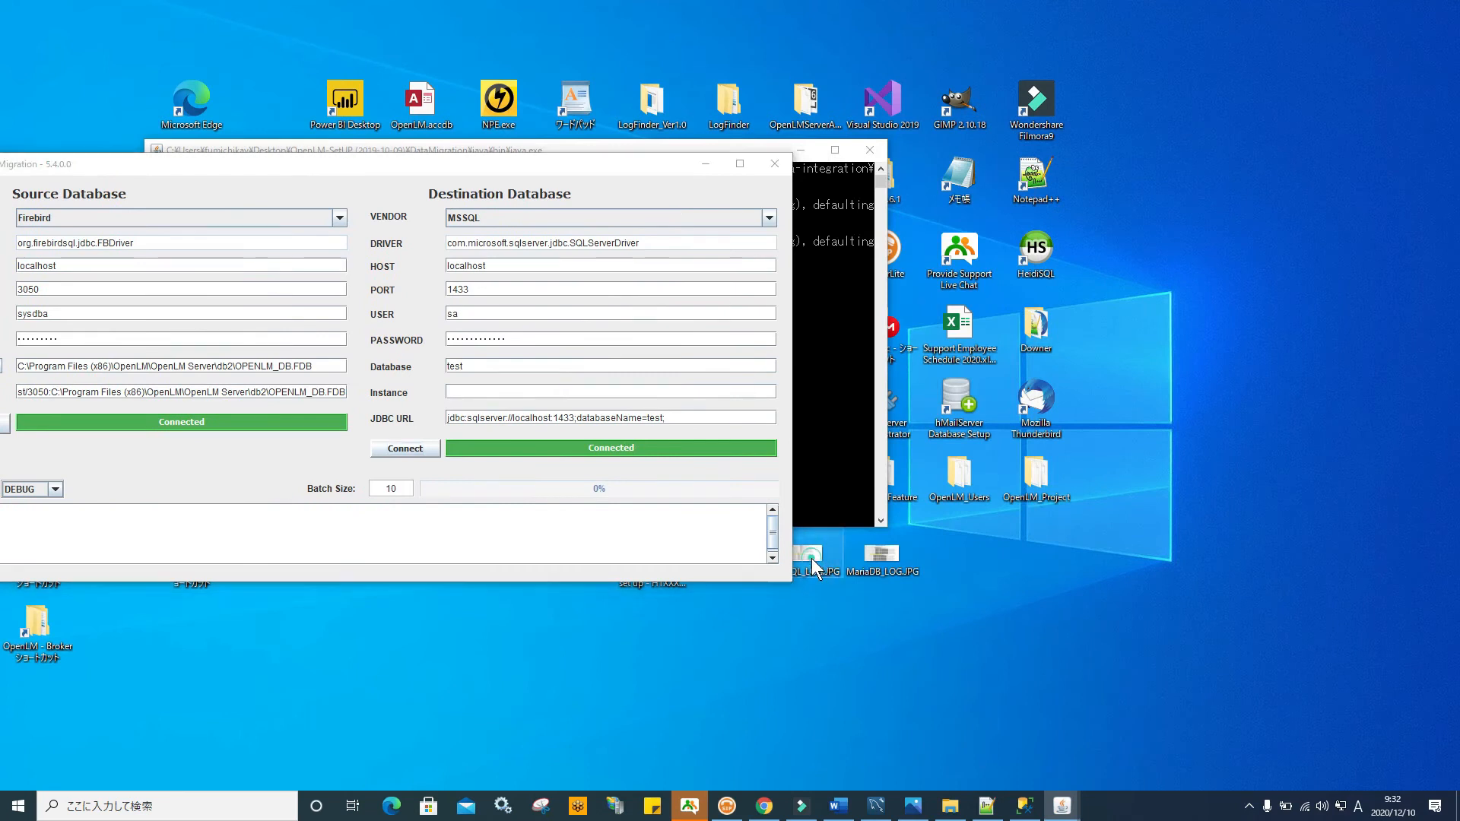
drag(613, 167, 477, 140)
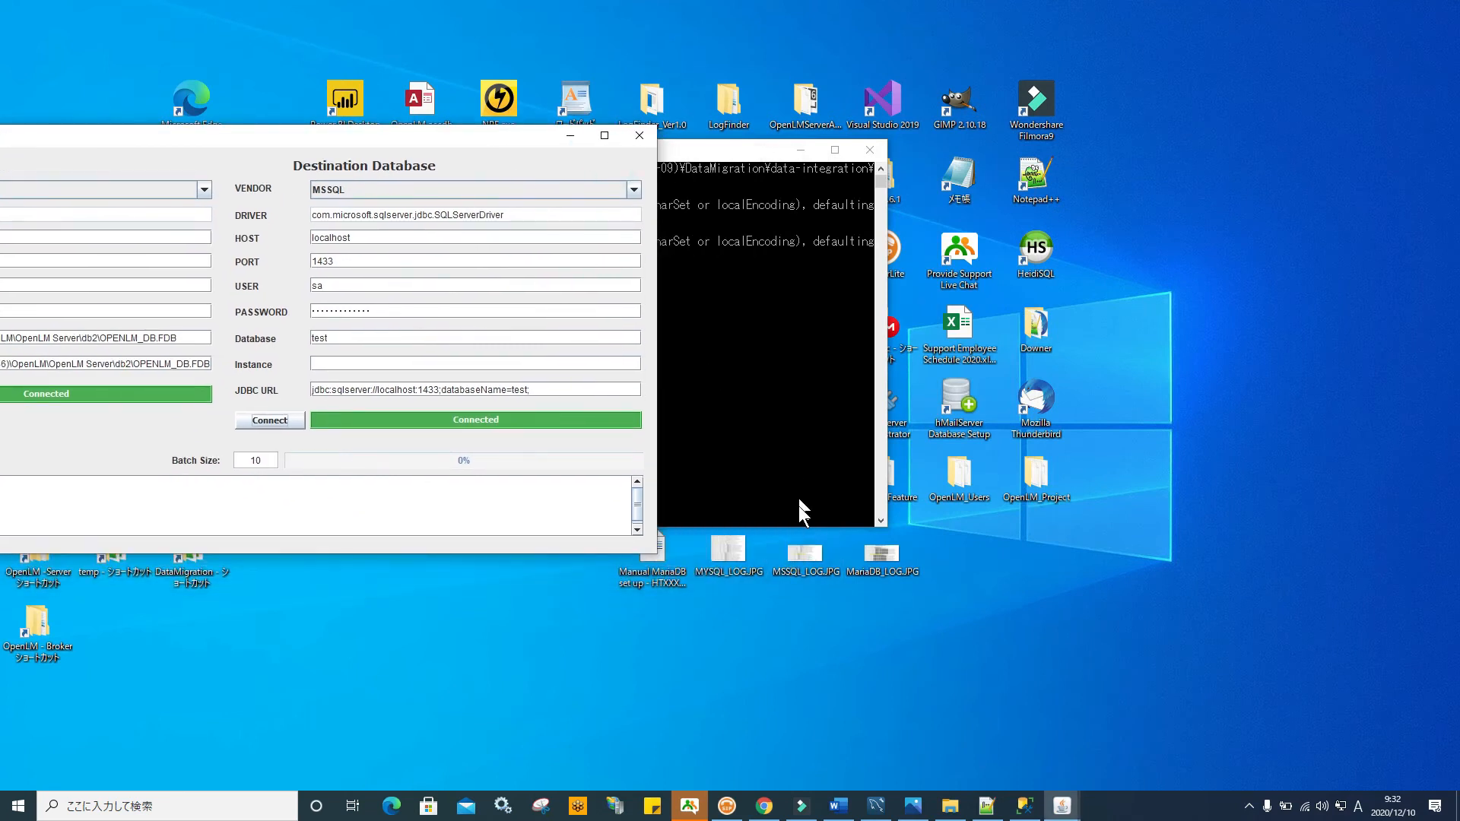
click(804, 563)
double_click(806, 559)
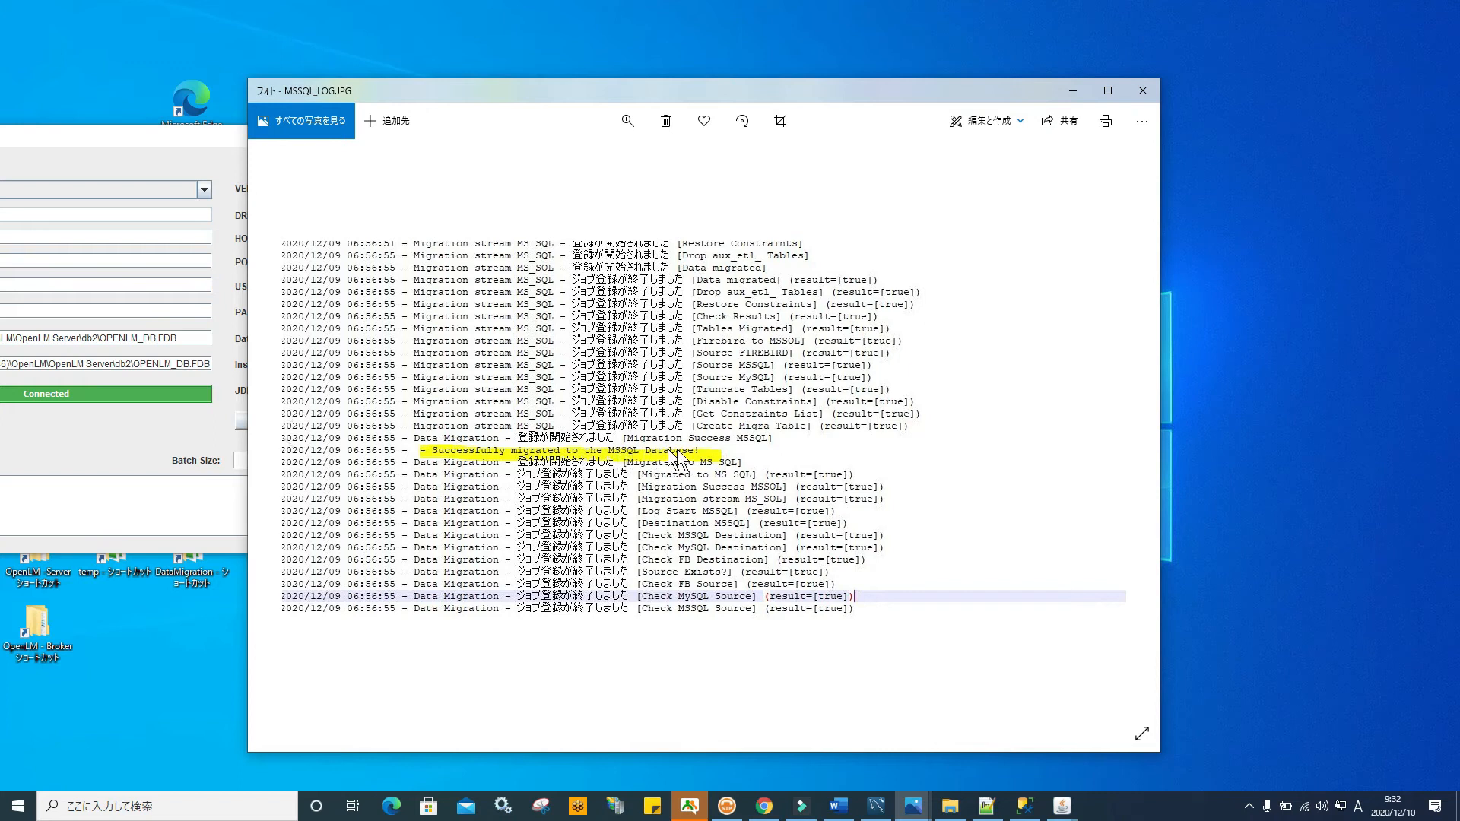
click(1147, 93)
drag(331, 144, 947, 116)
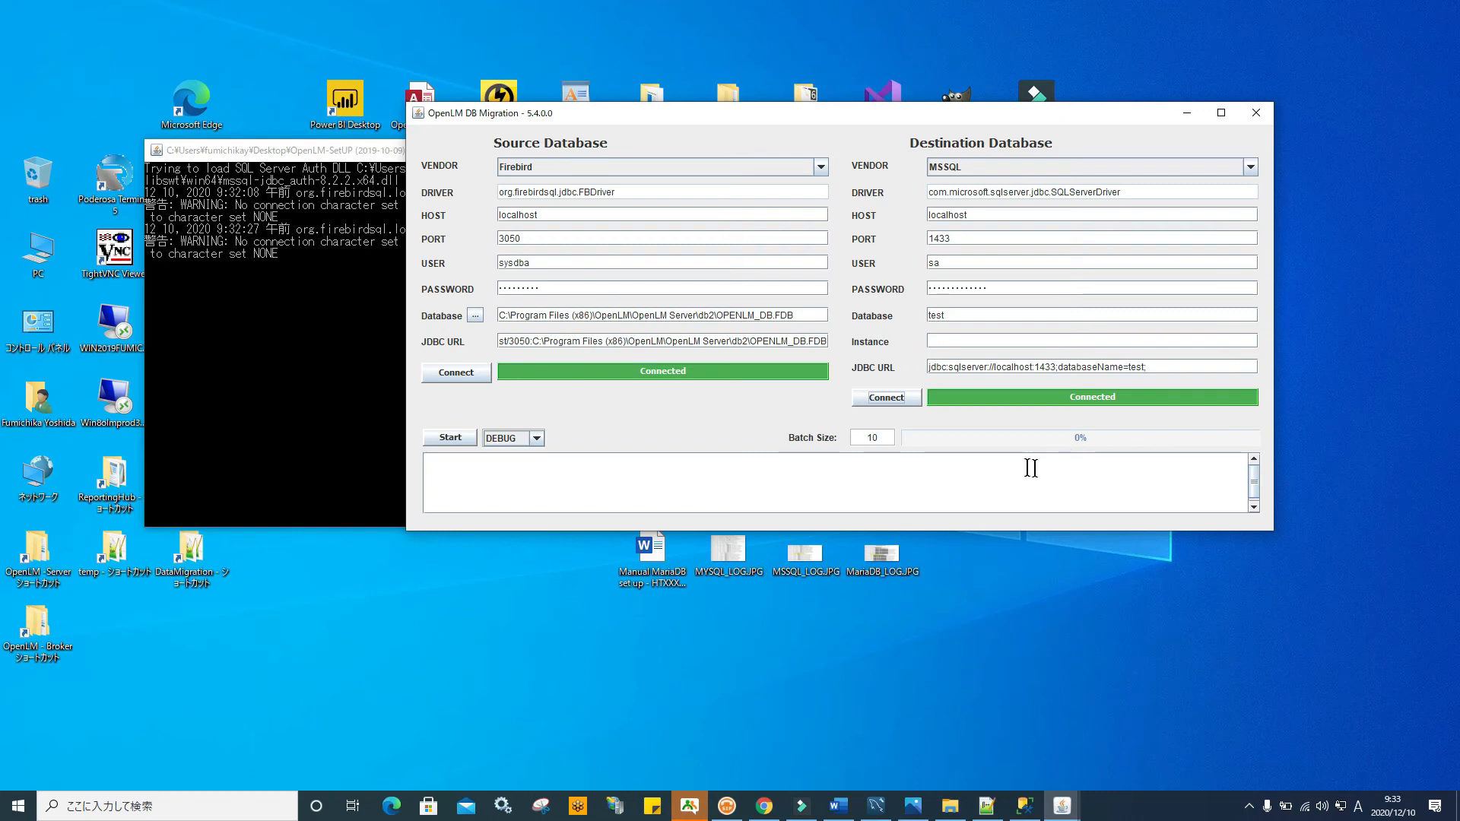
Open the DataMigration Jobs folder and close the DB Migration window
double_click(190, 554)
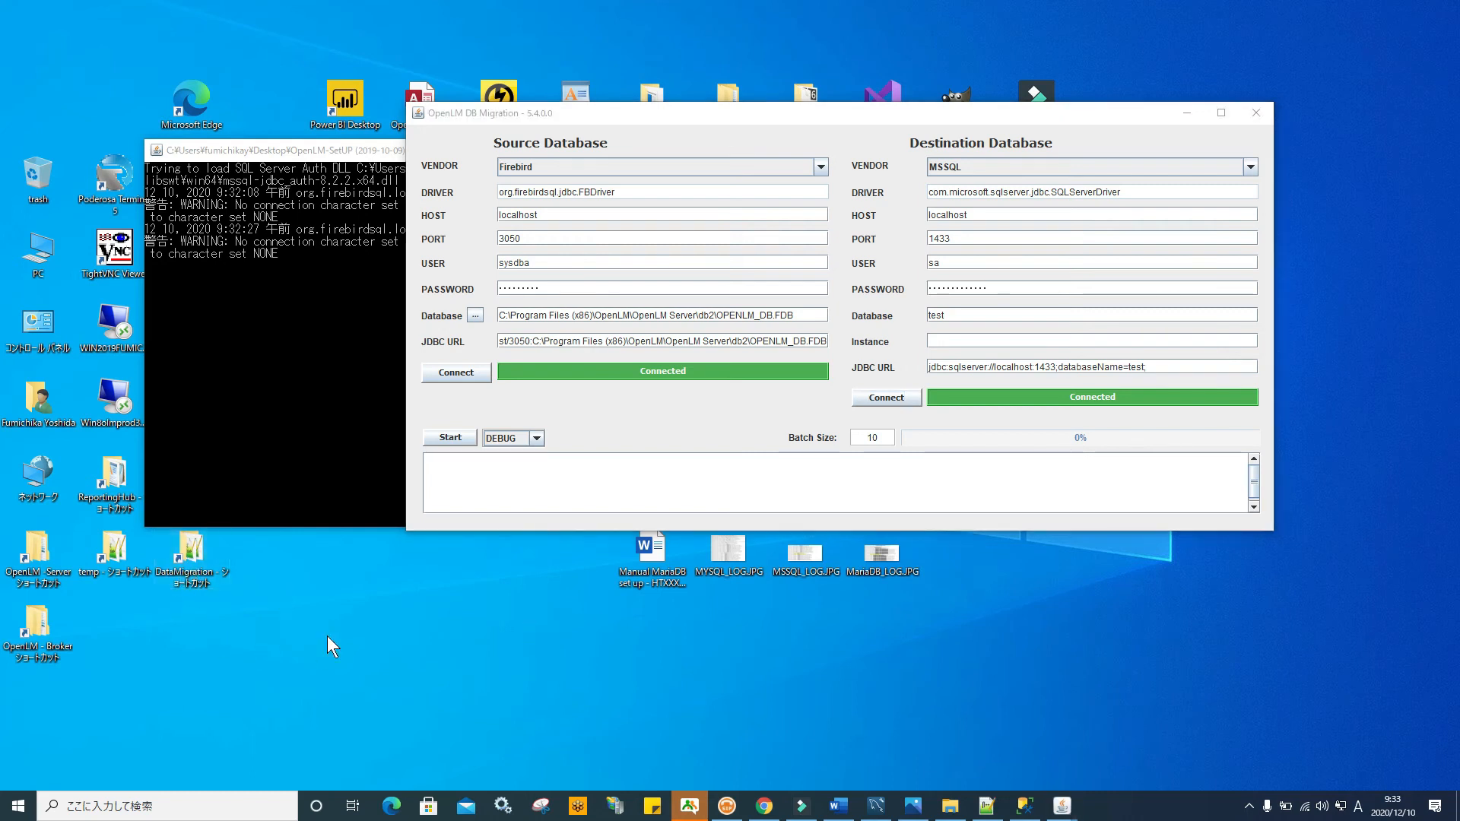
click(613, 338)
double_click(613, 338)
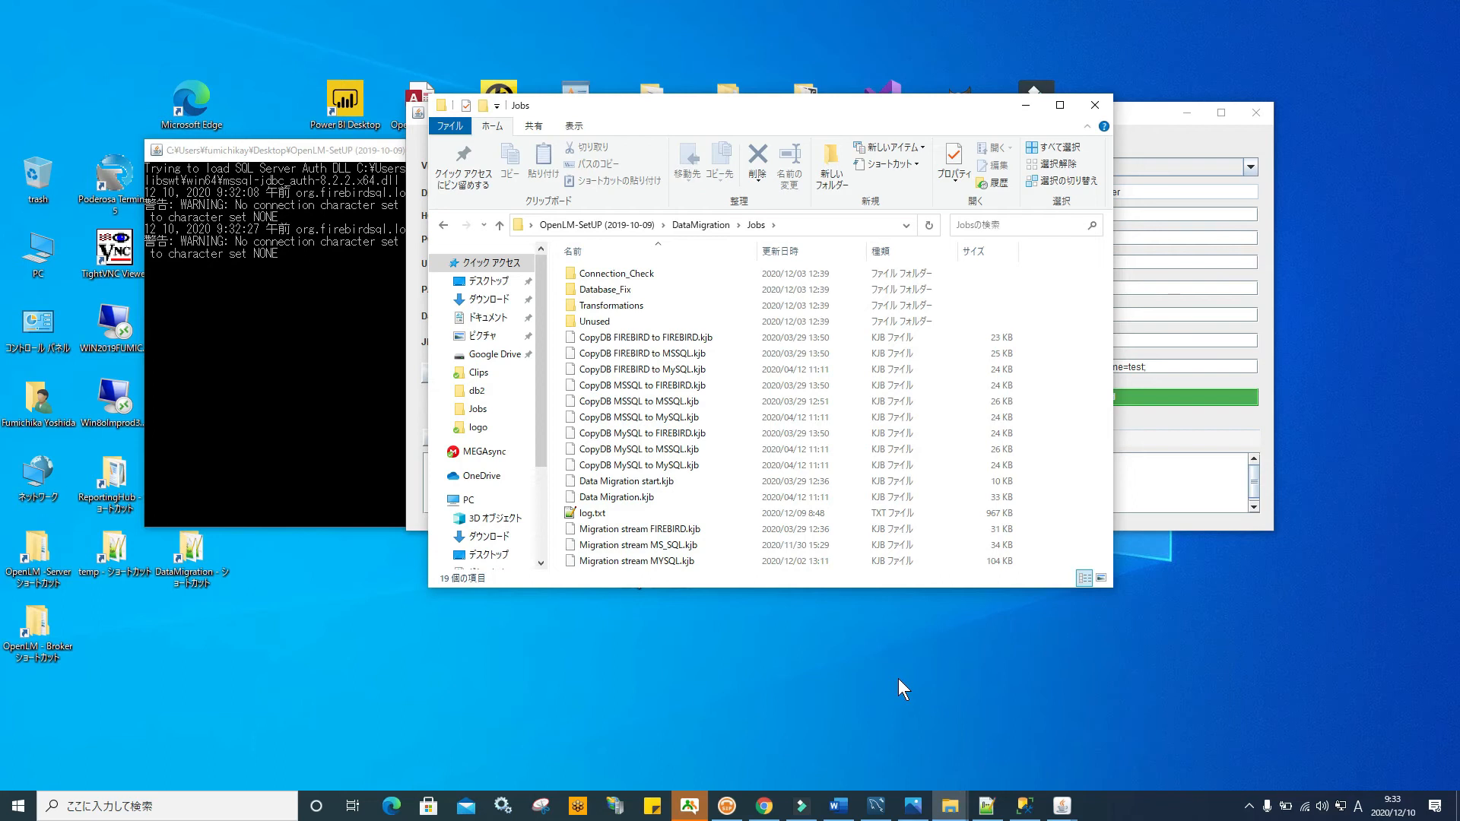
click(1223, 134)
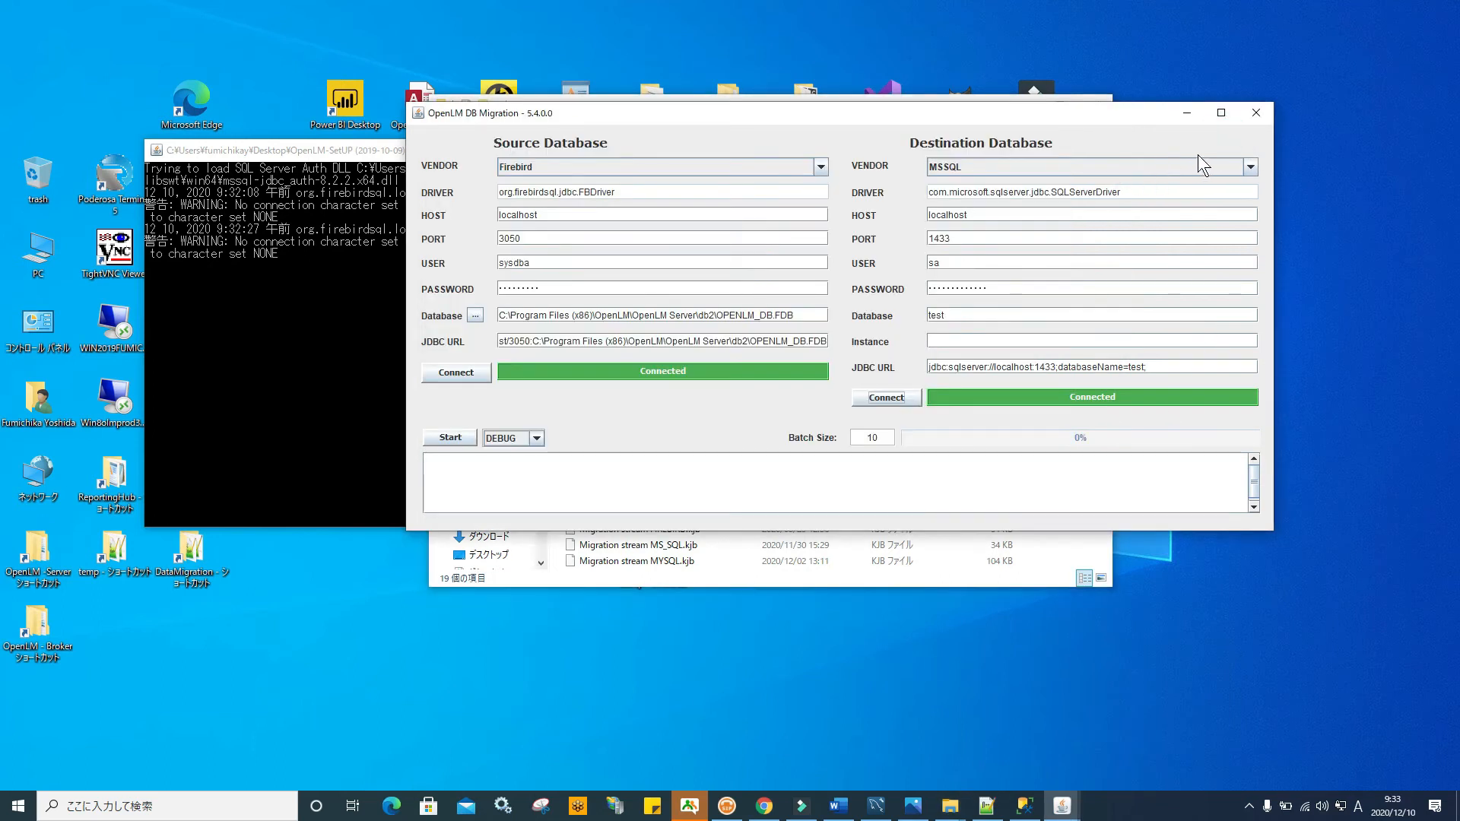
click(1257, 109)
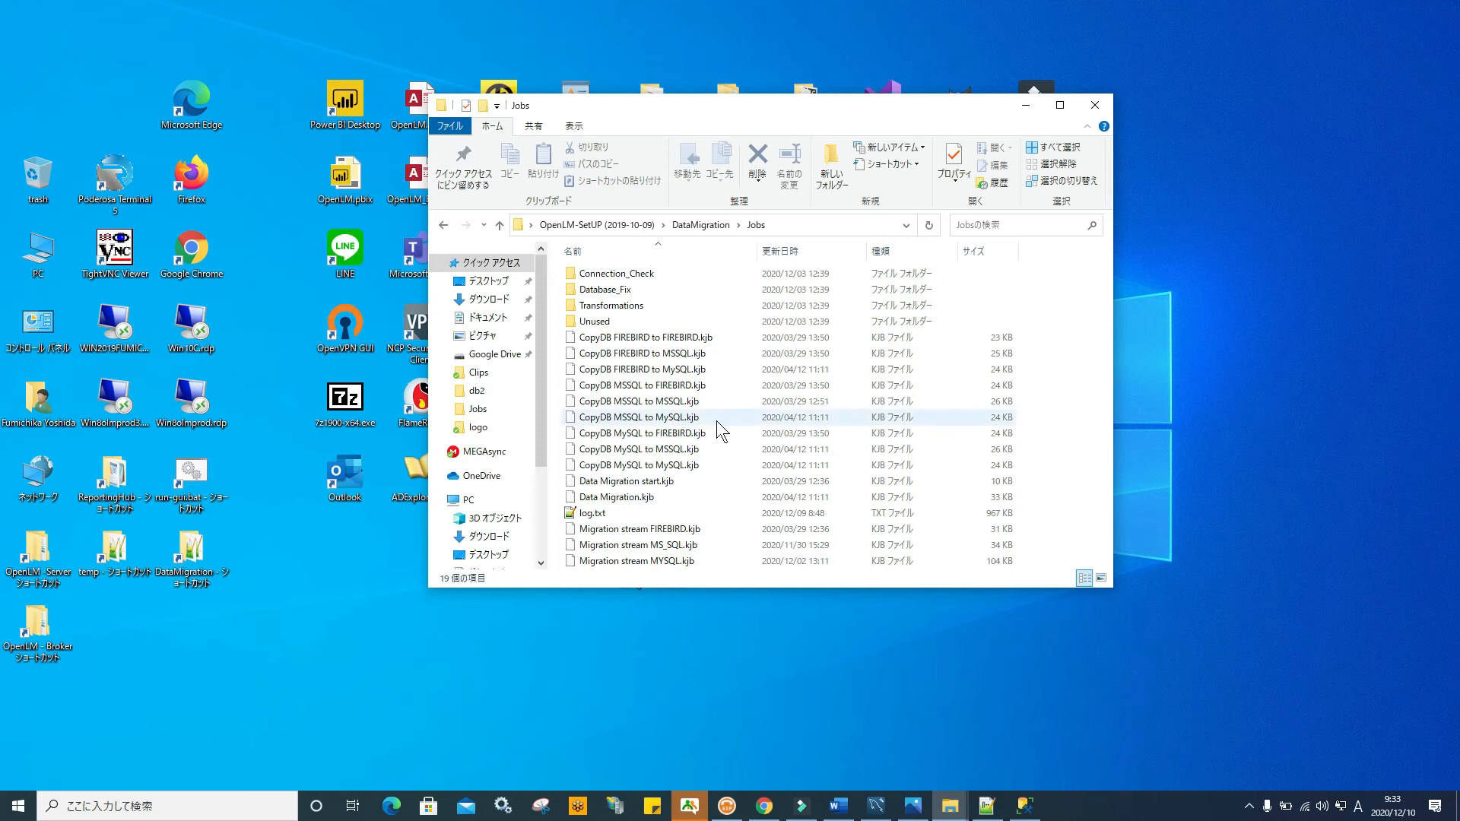
Open kettle.properties from the kettle\.kettle folder in Notepad++
click(499, 224)
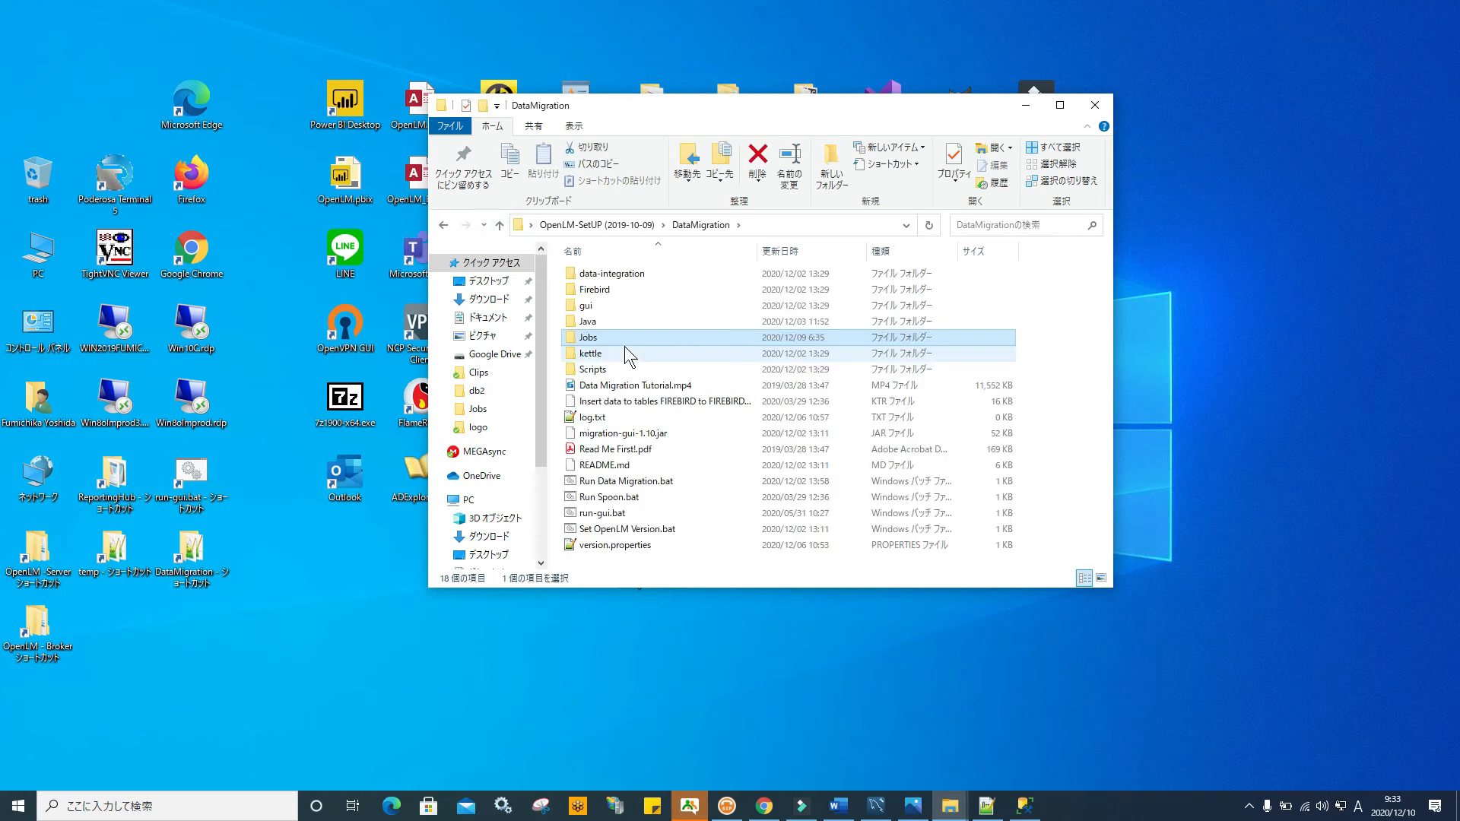
click(618, 281)
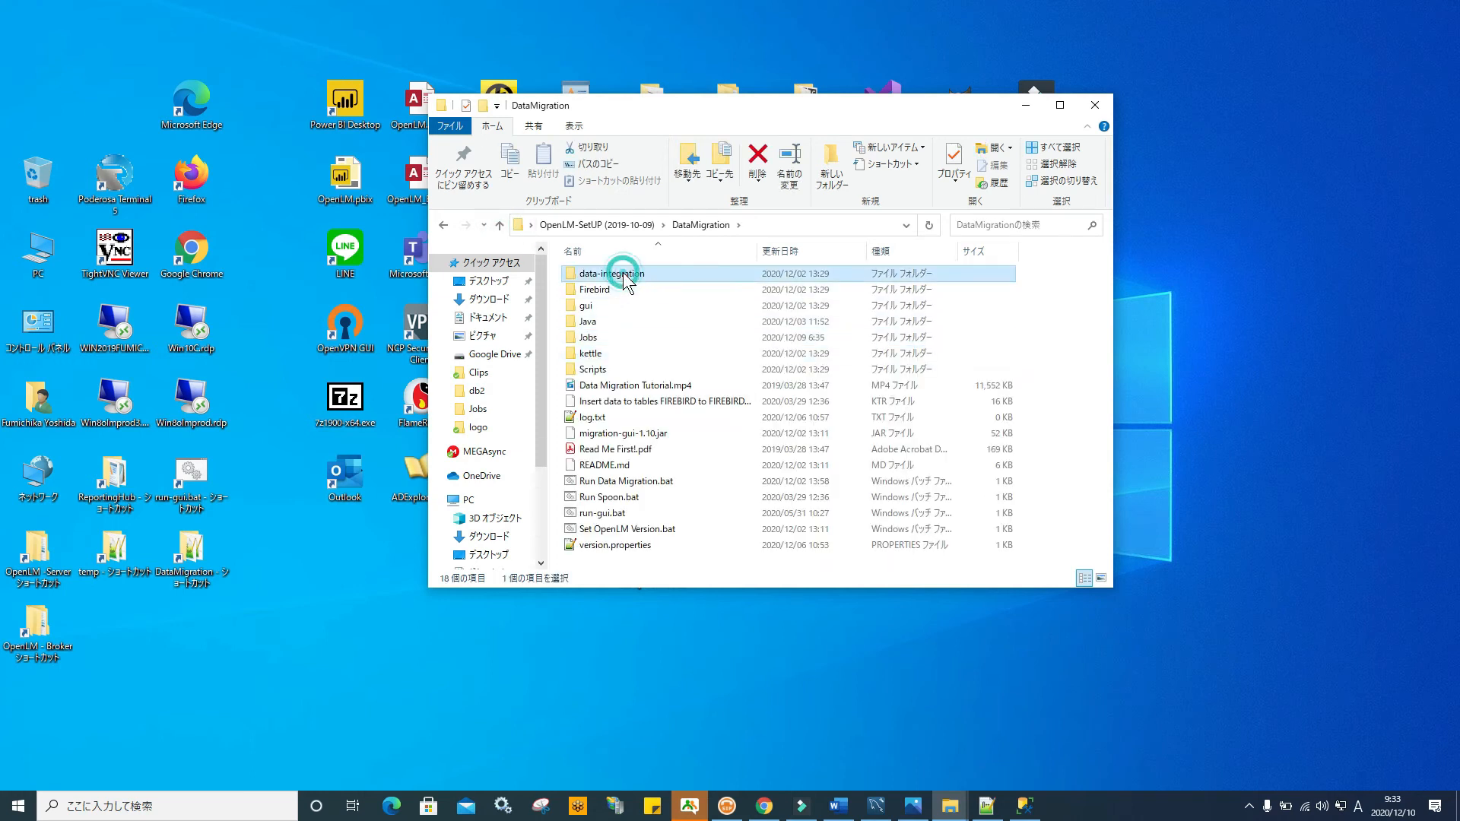
double_click(618, 354)
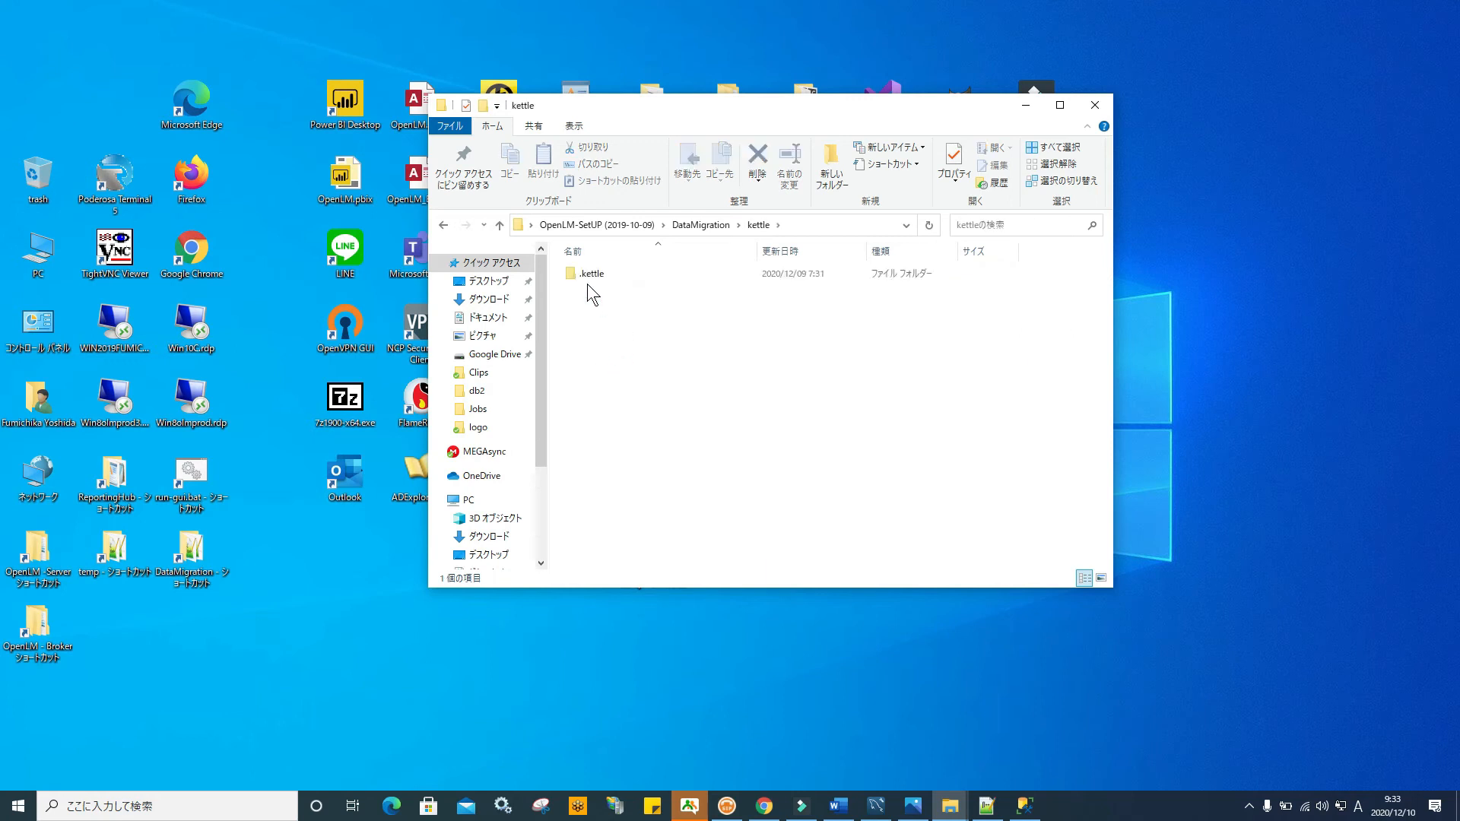
double_click(605, 277)
click(607, 279)
right_click(607, 278)
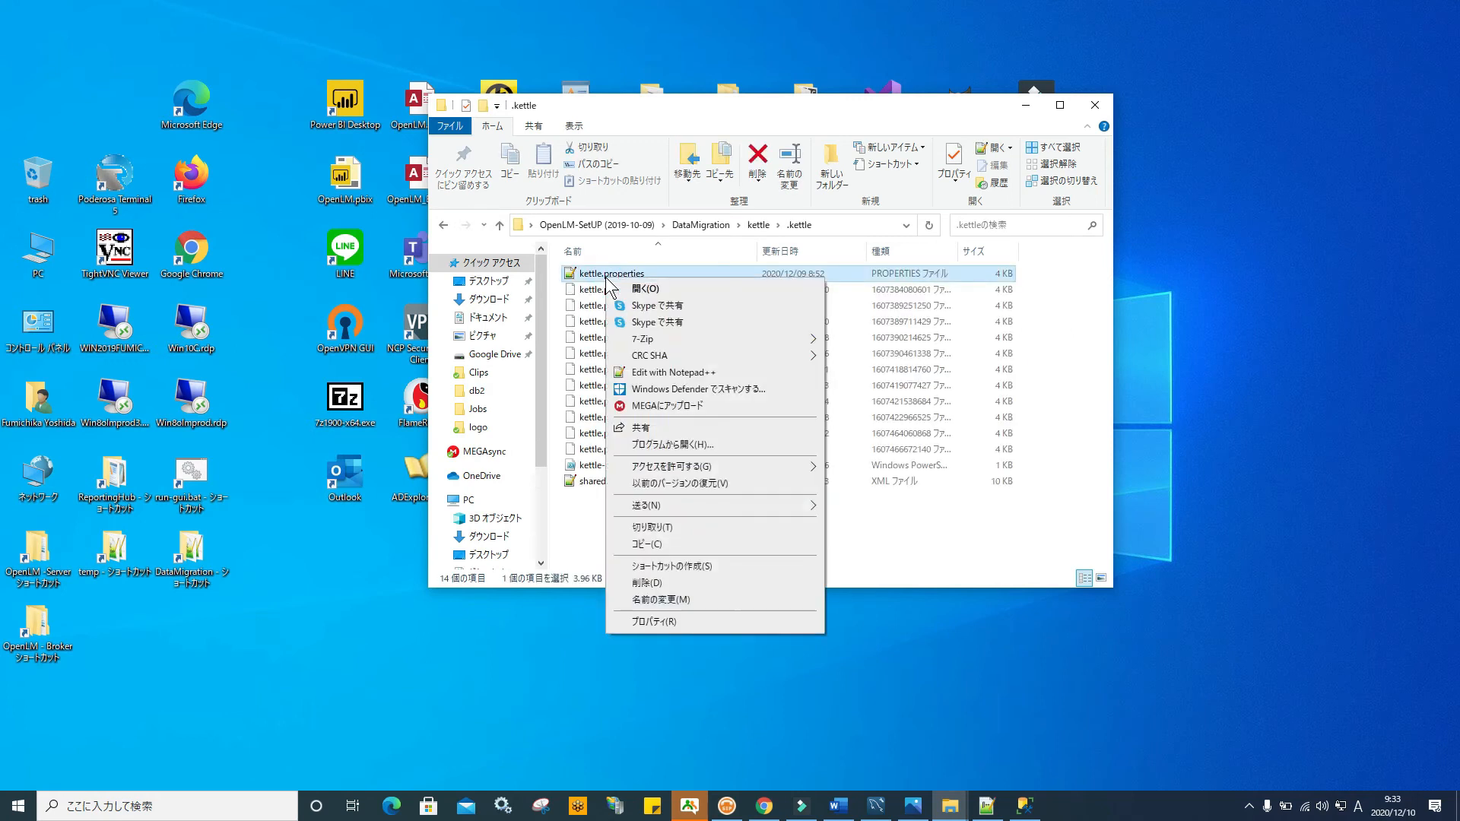
click(673, 372)
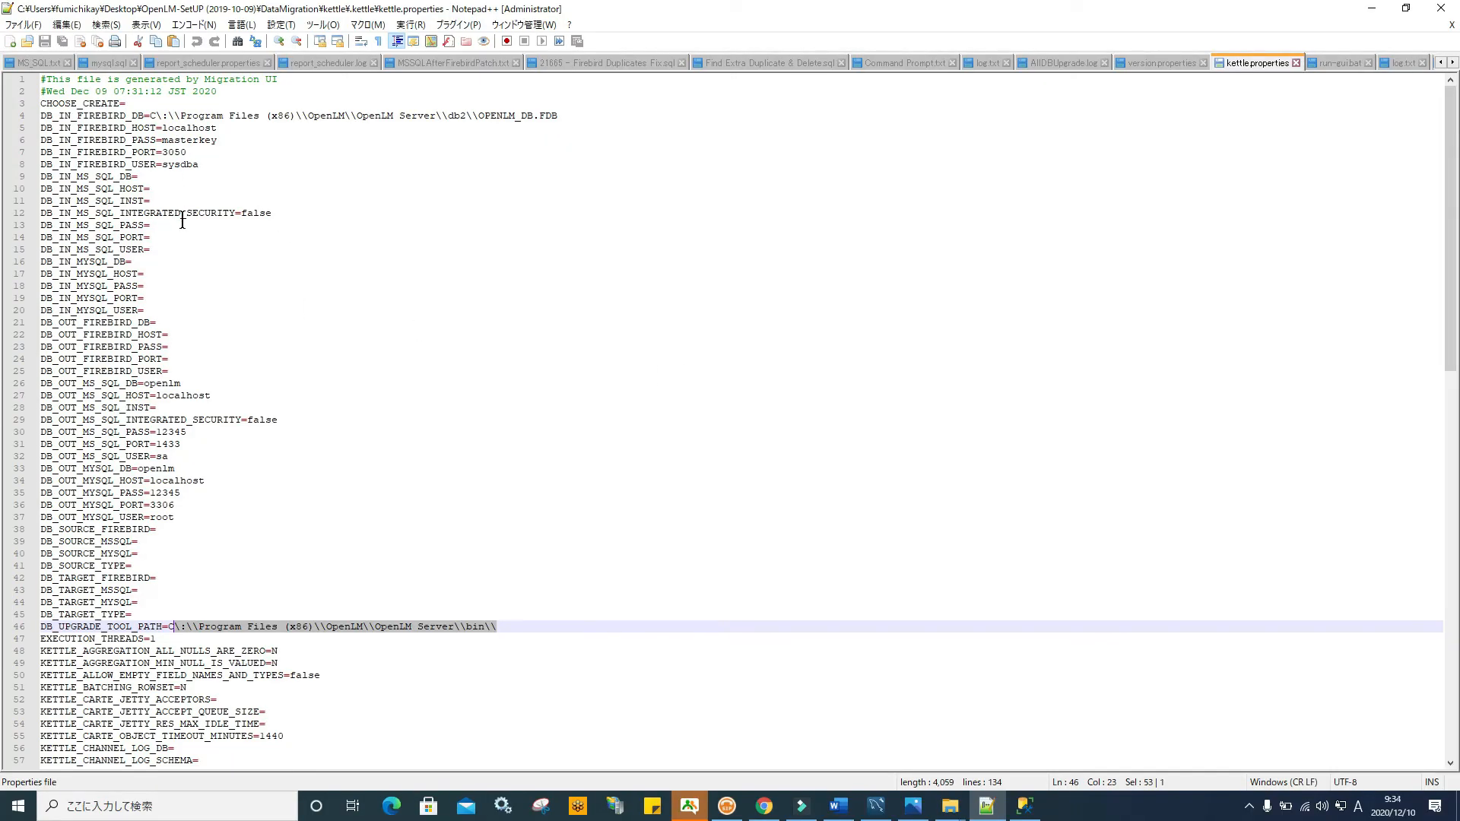
drag(219, 173, 26, 120)
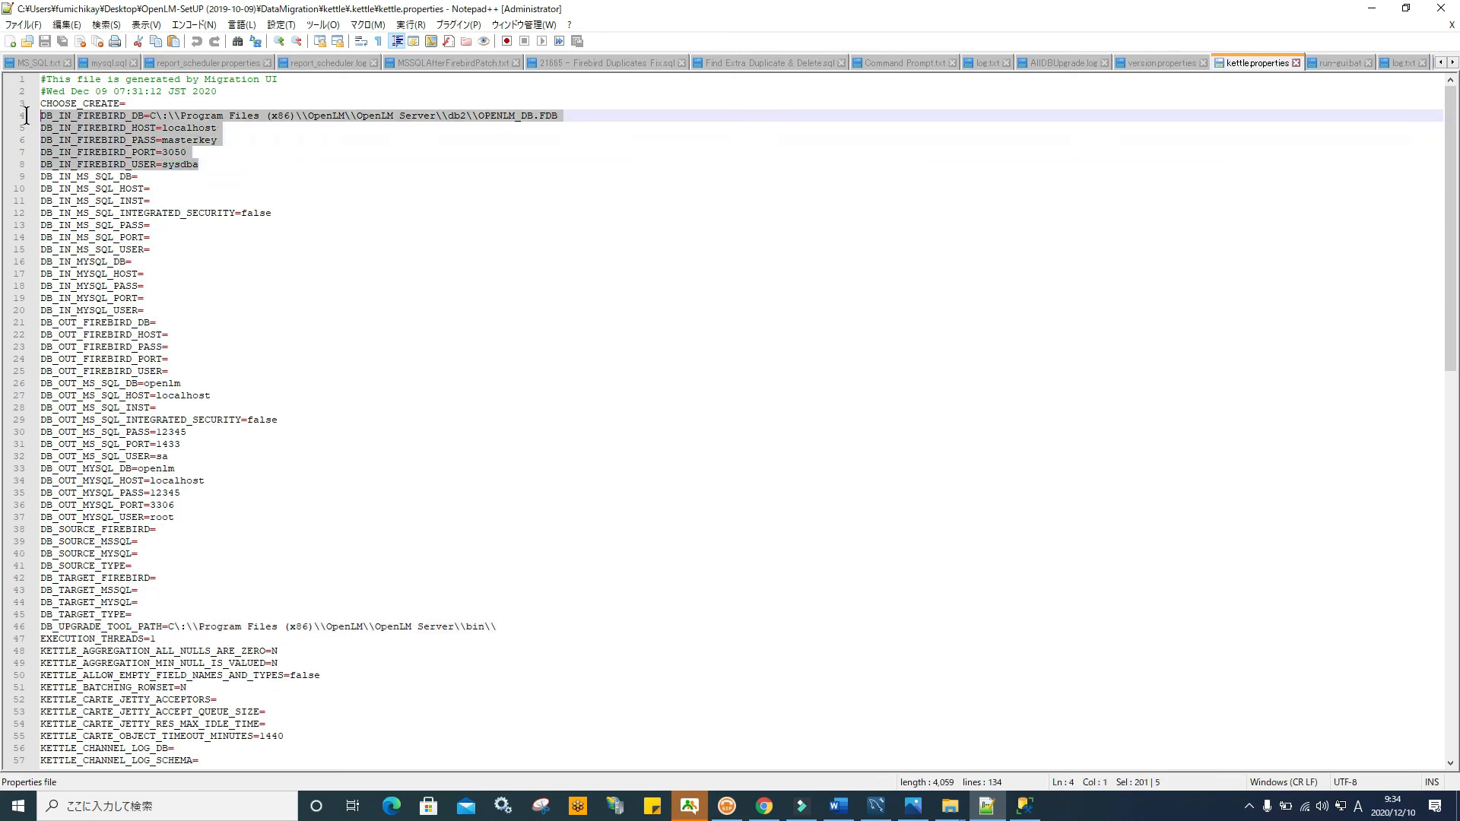
drag(44, 322, 162, 537)
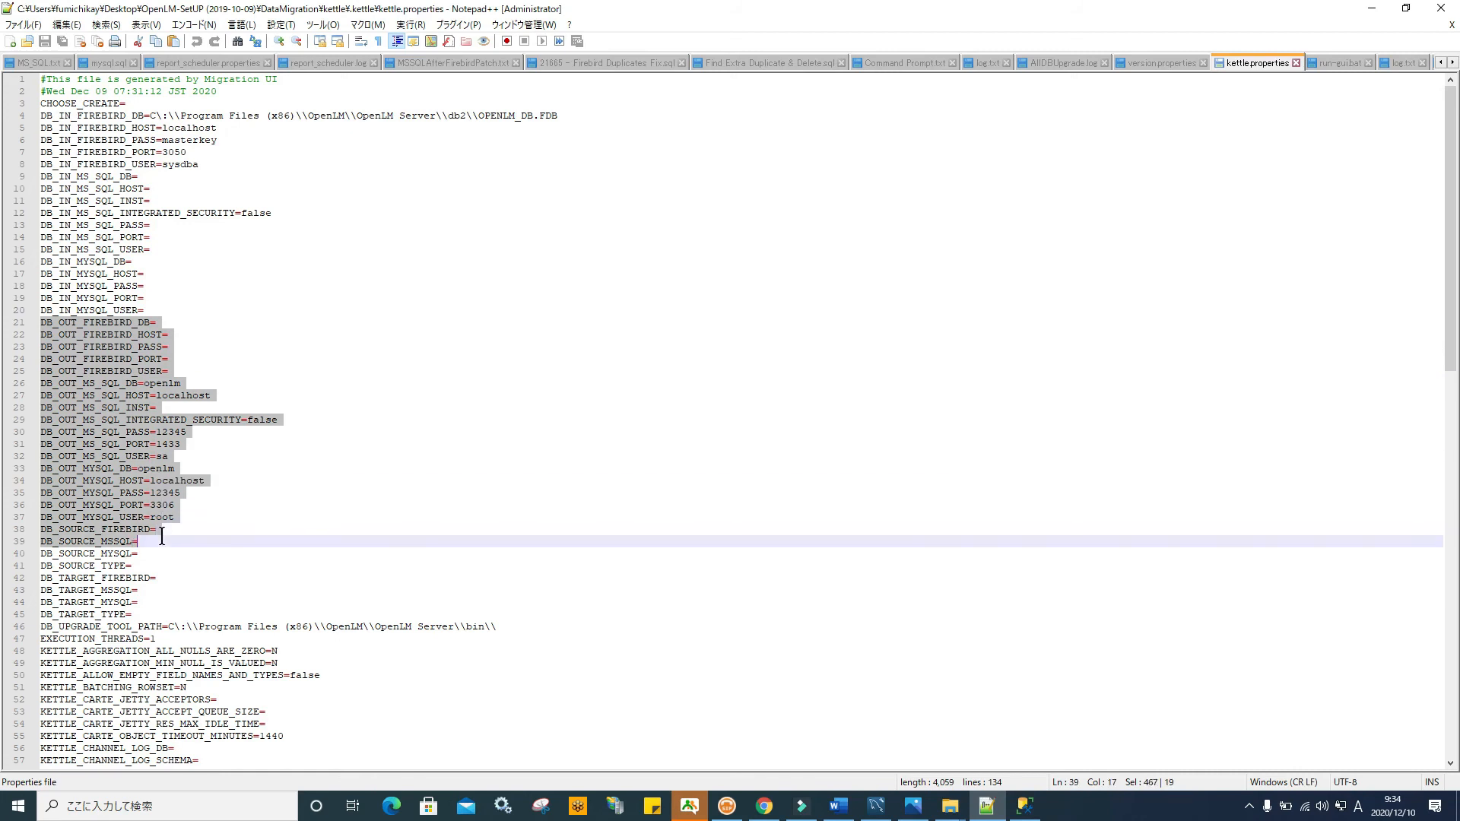
click(157, 456)
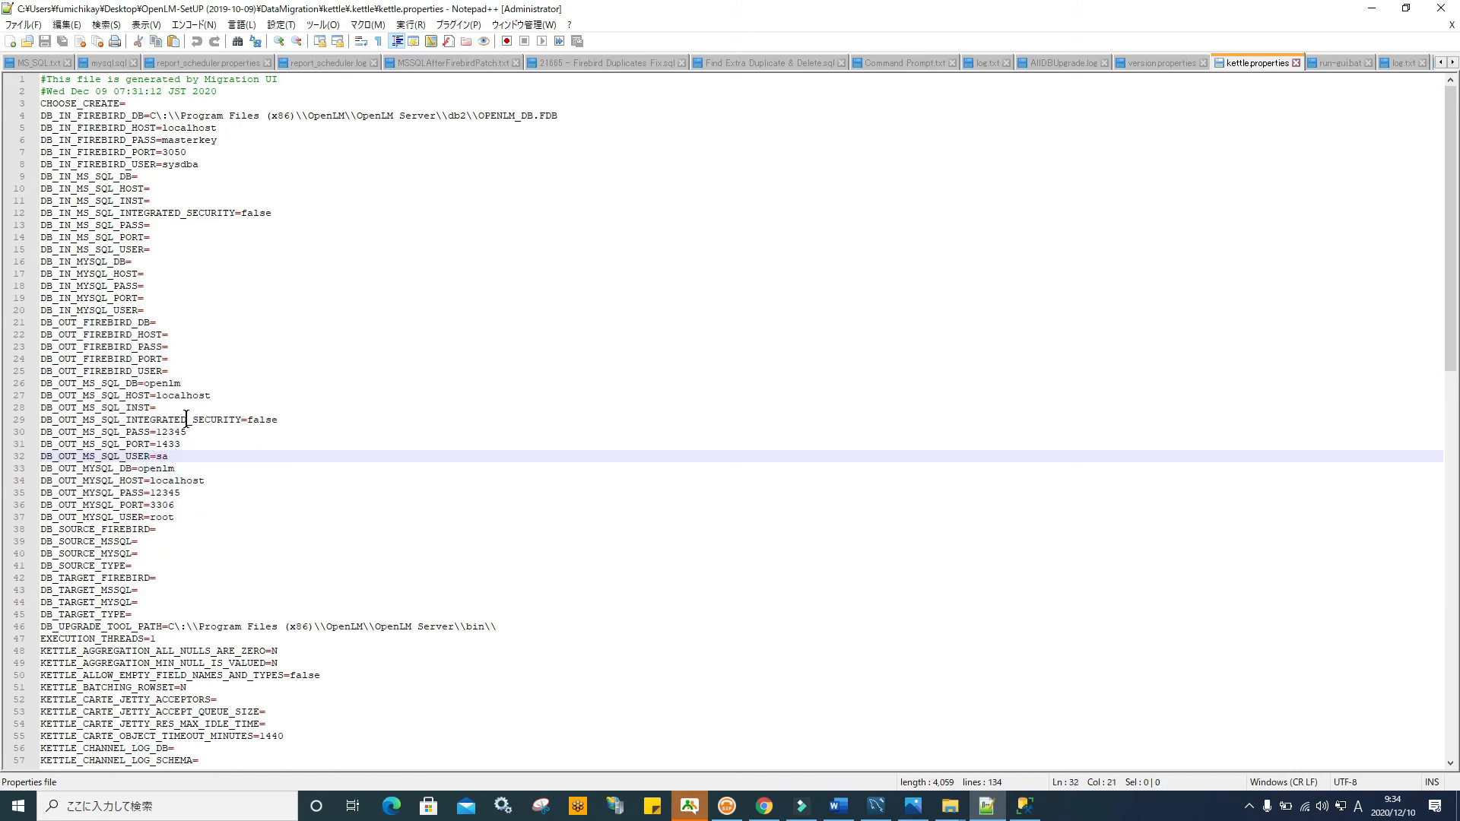
drag(292, 419, 248, 423)
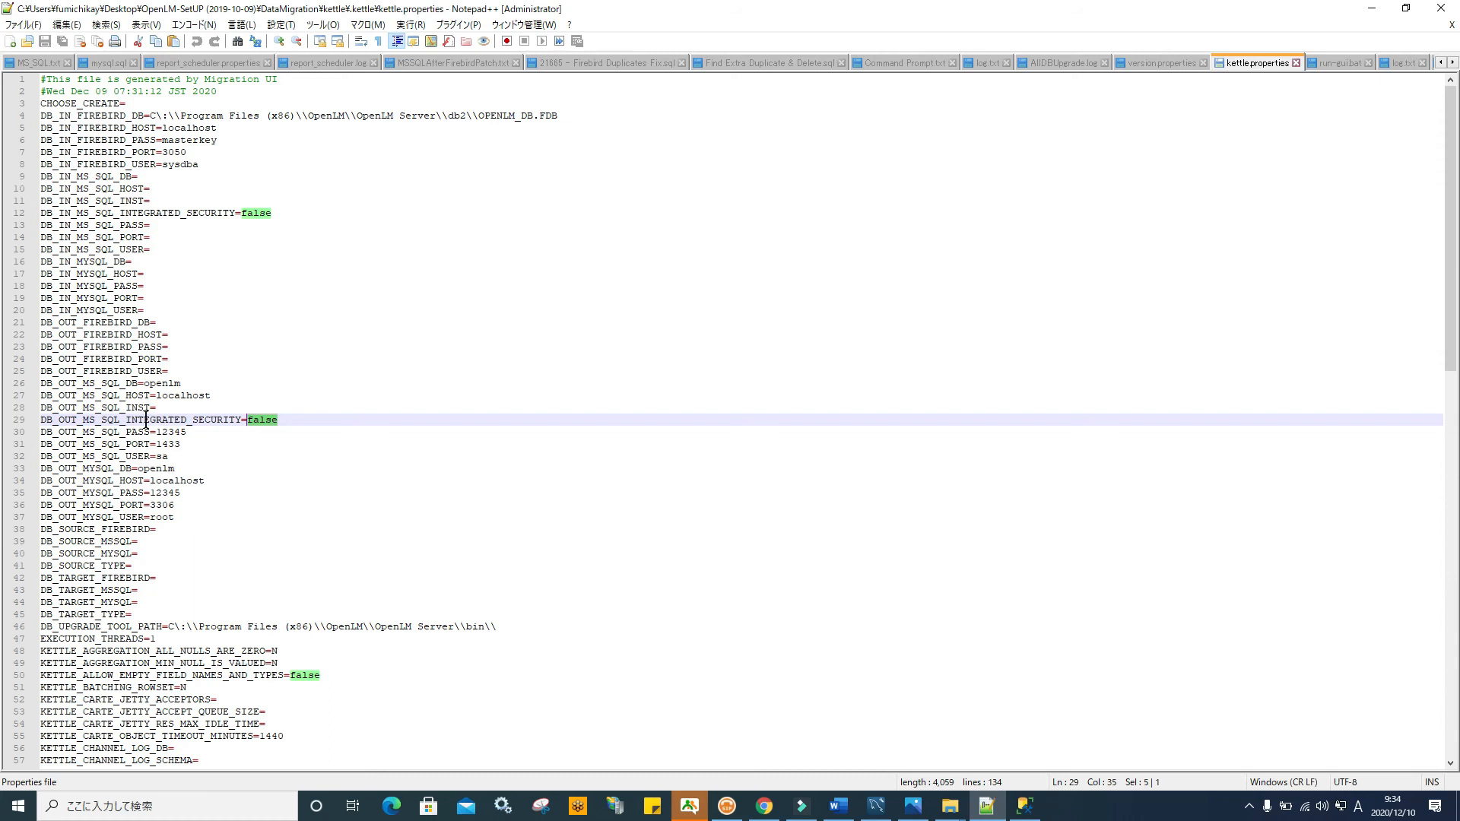
drag(126, 420, 248, 423)
click(274, 421)
Close Notepad++ and Explorer, relaunch the migration tool, pick MSSQL (Windows Authentication), then close it
click(1441, 8)
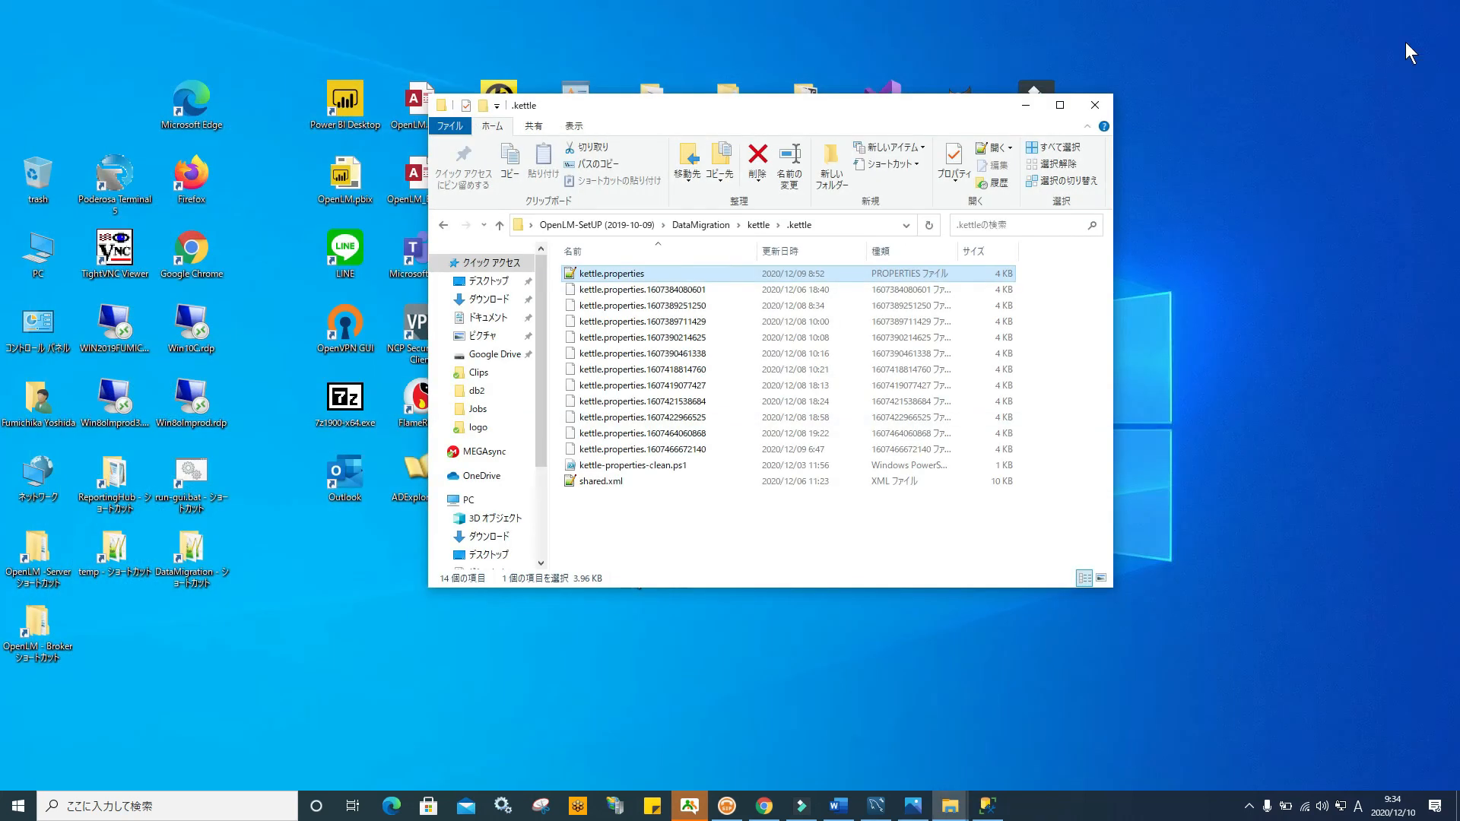
click(1095, 105)
double_click(212, 462)
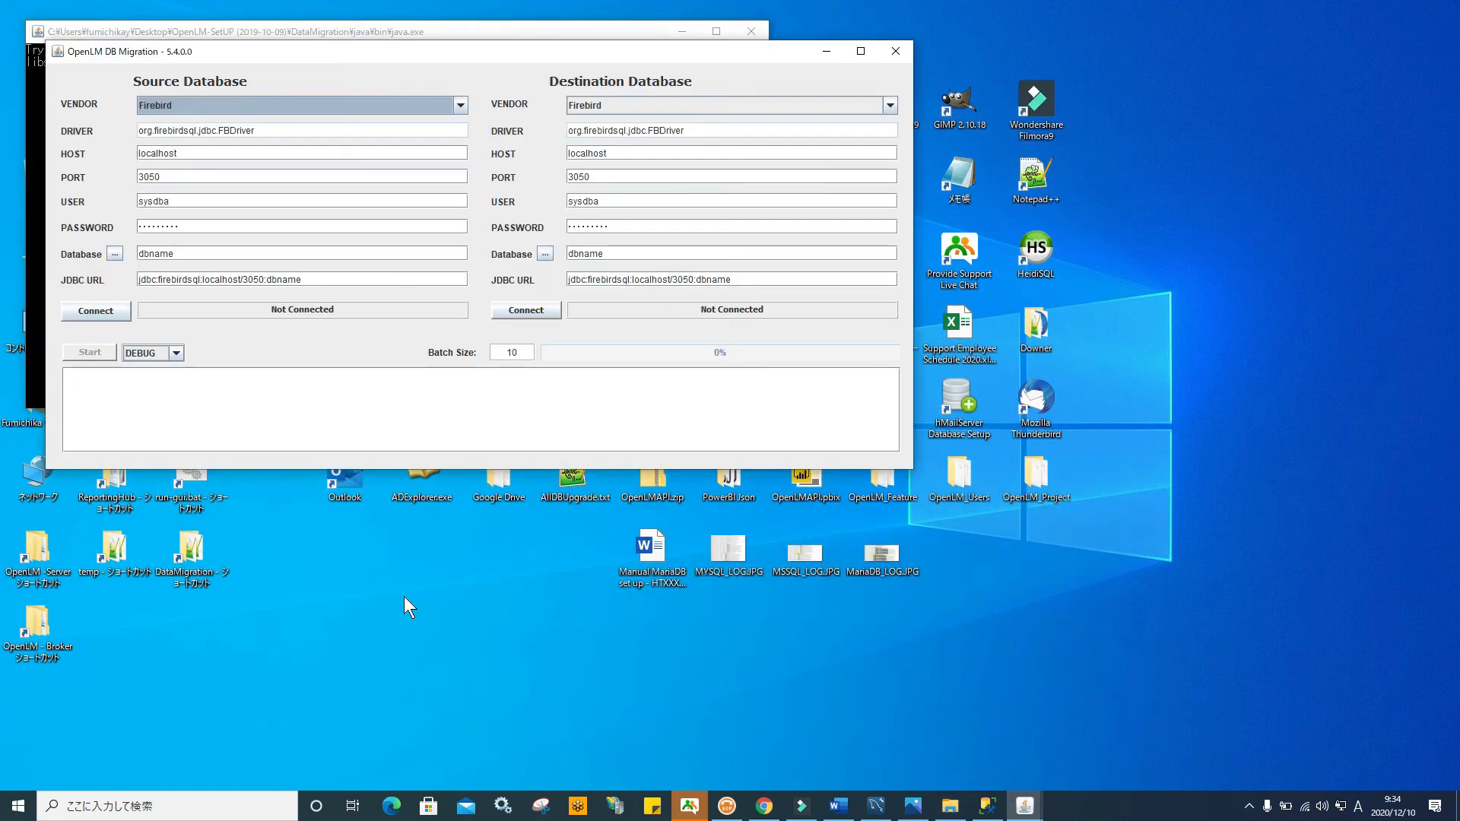
click(889, 104)
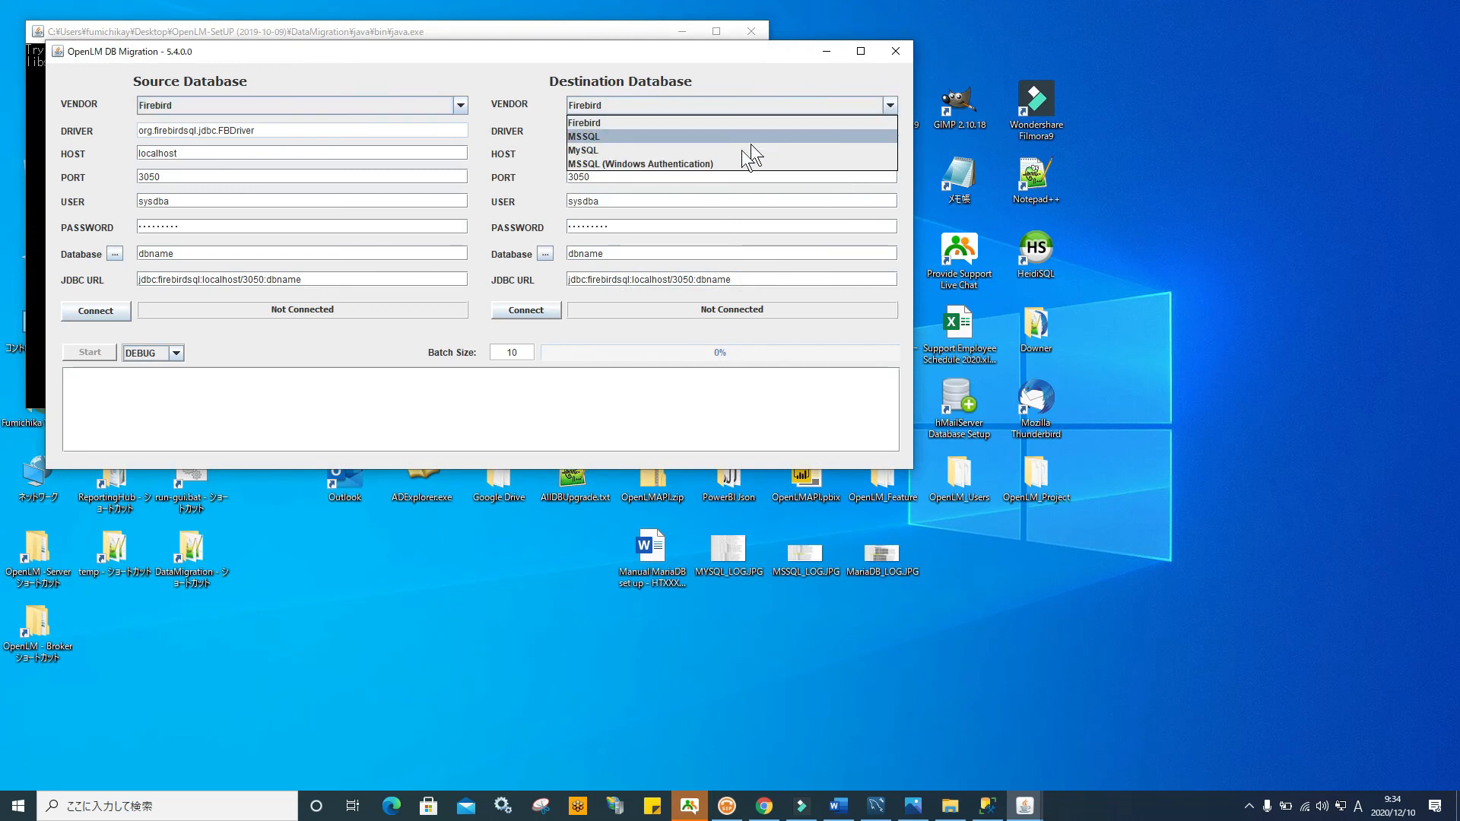
click(698, 162)
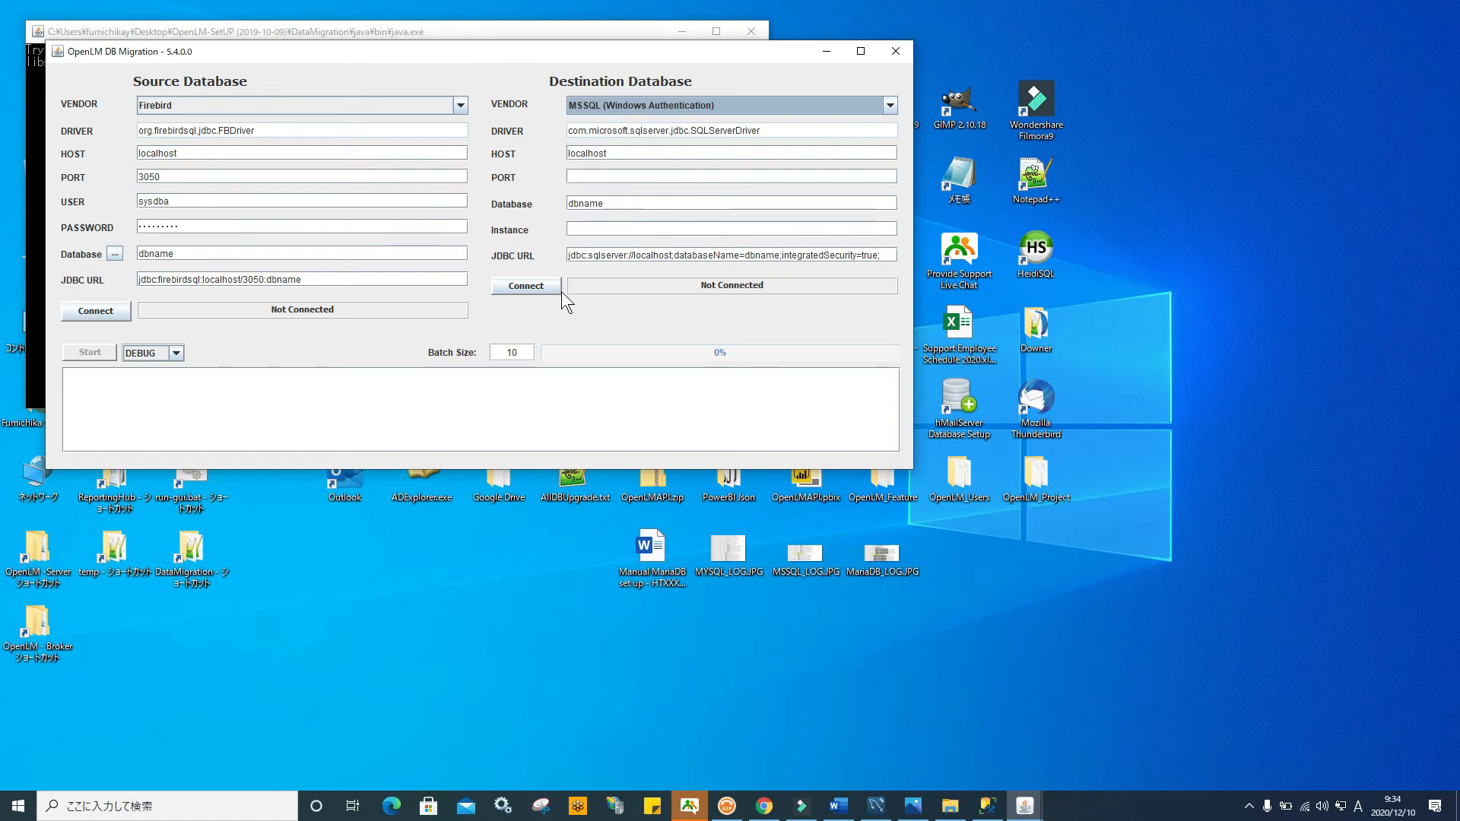
click(897, 49)
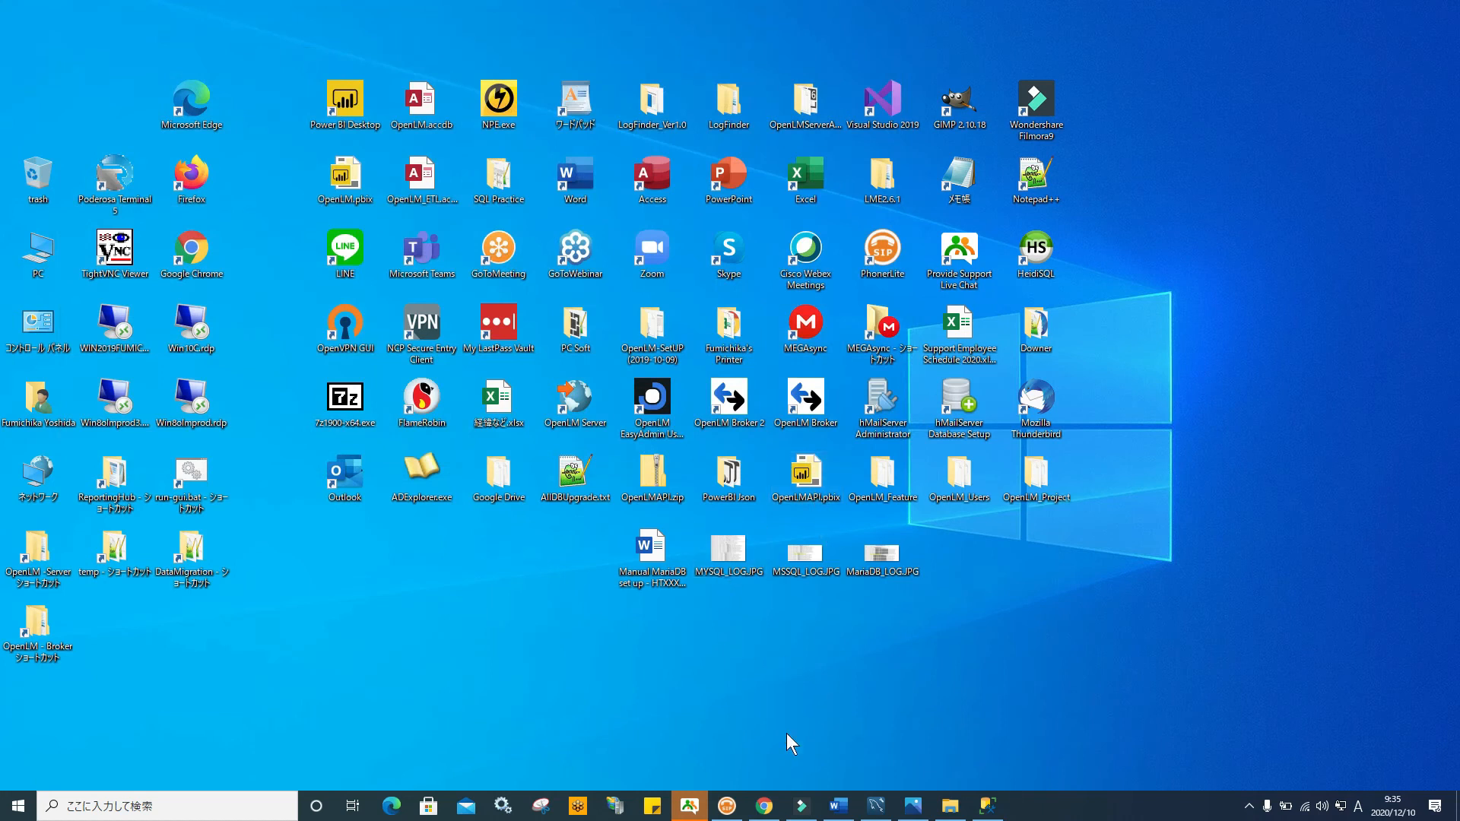
Start MySQL Workbench 8.0 CE from the MySQL folder of the Start menu
click(988, 805)
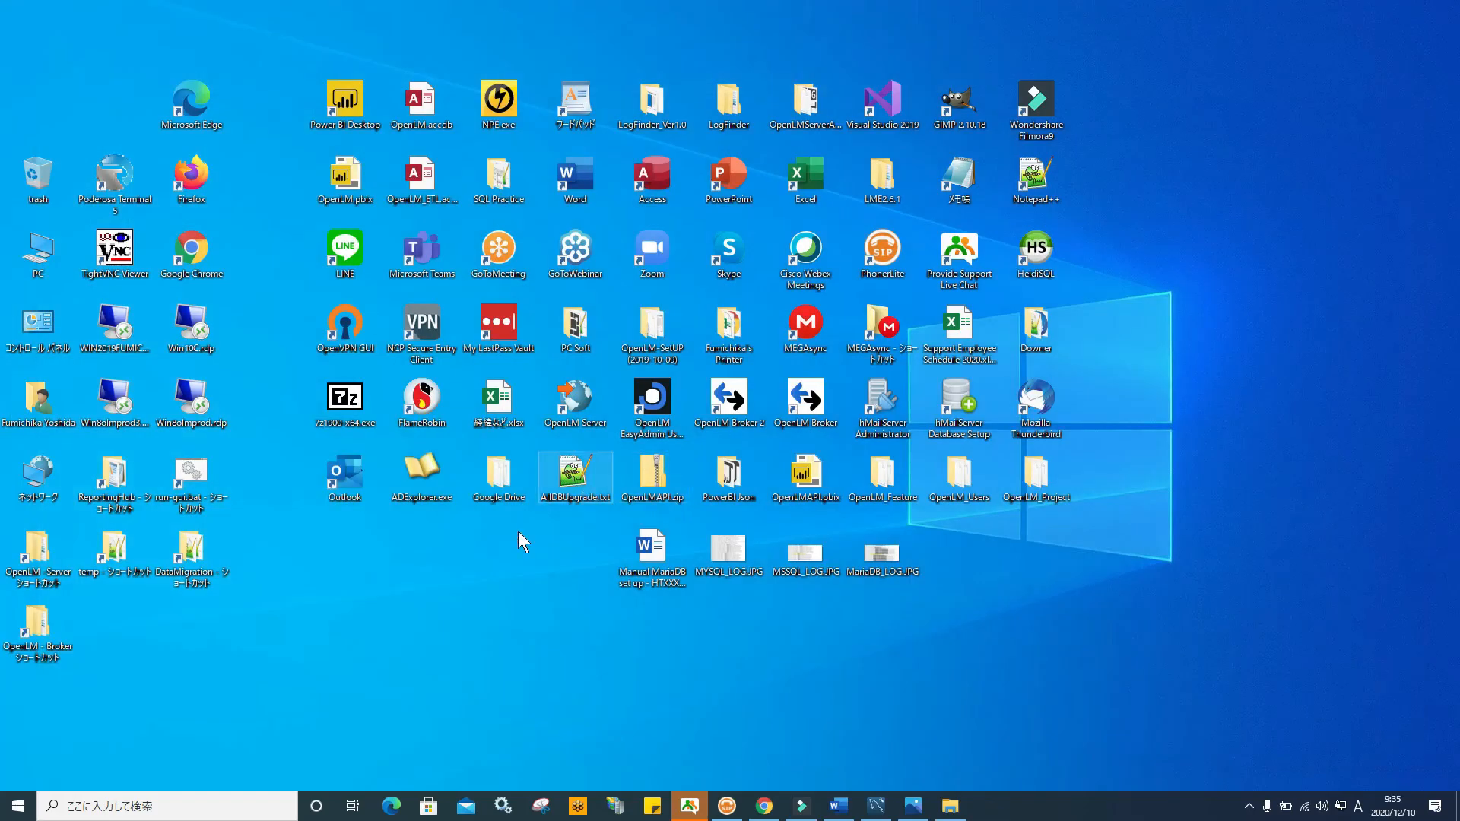
click(15, 807)
scroll(219, 502, down, 10)
scroll(213, 499, down, 7)
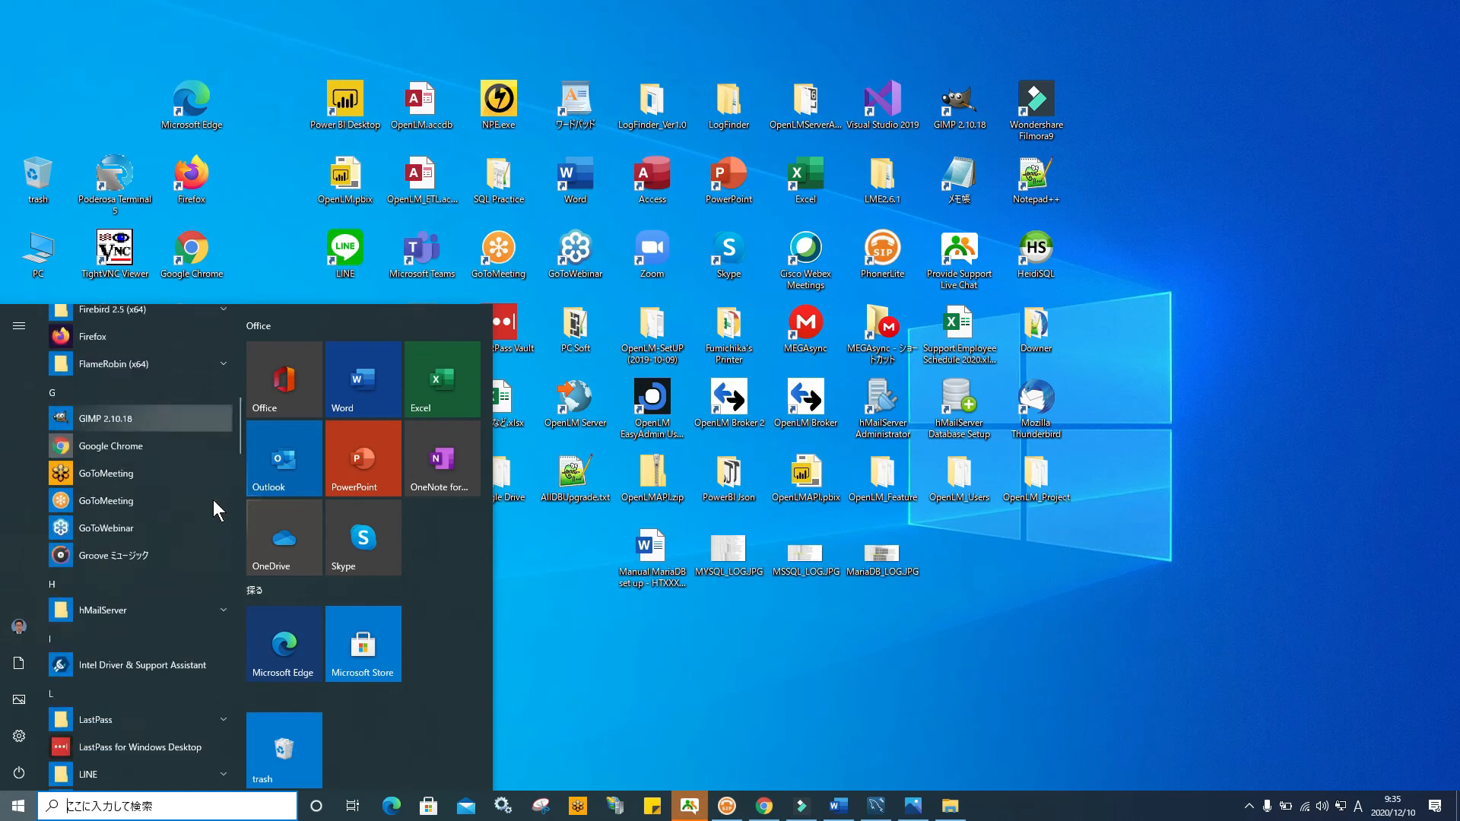
scroll(213, 500, up, 1)
scroll(213, 500, down, 2)
scroll(213, 500, down, 2)
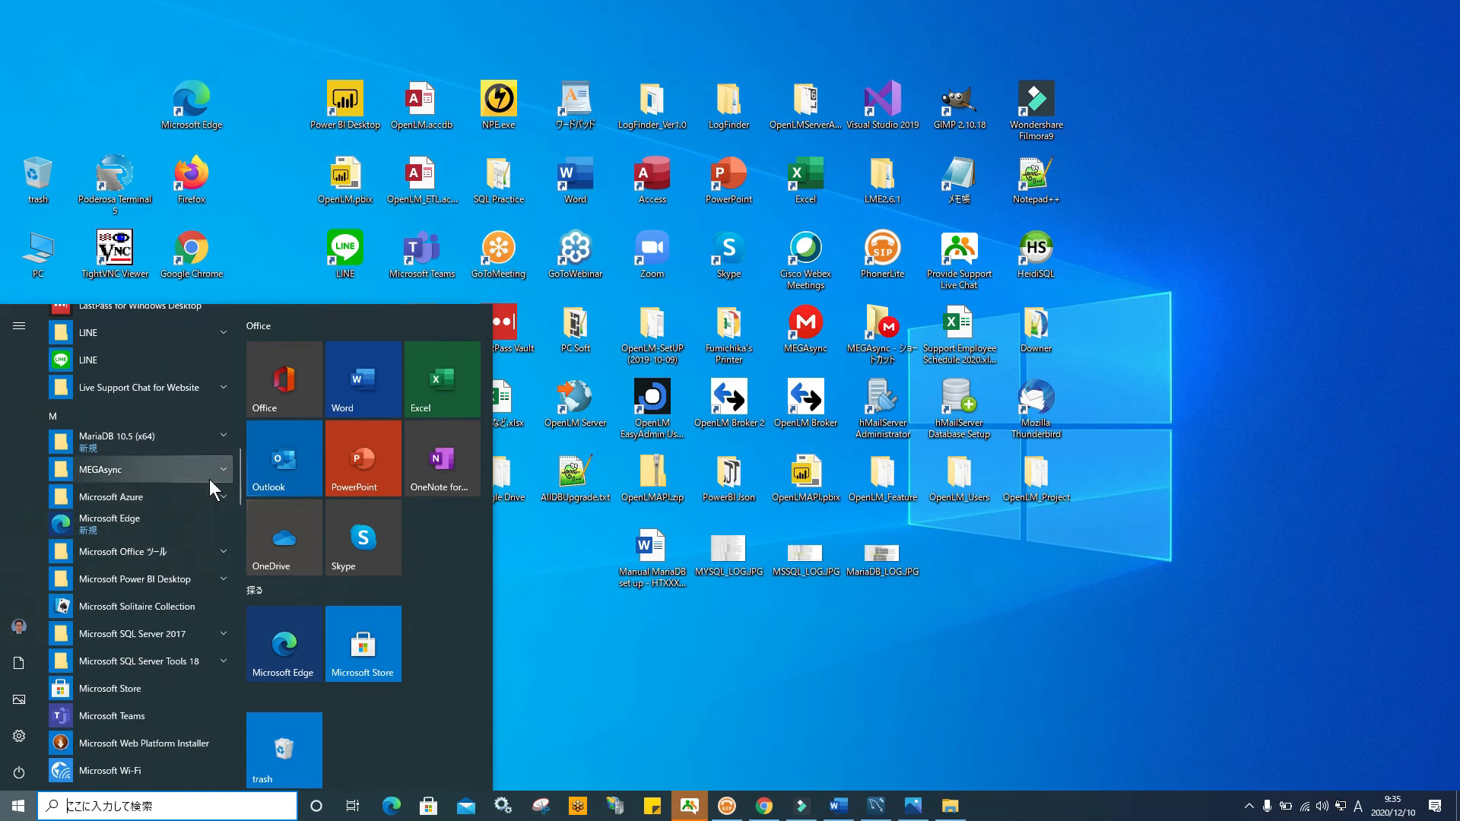
scroll(208, 479, down, 4)
scroll(209, 479, down, 2)
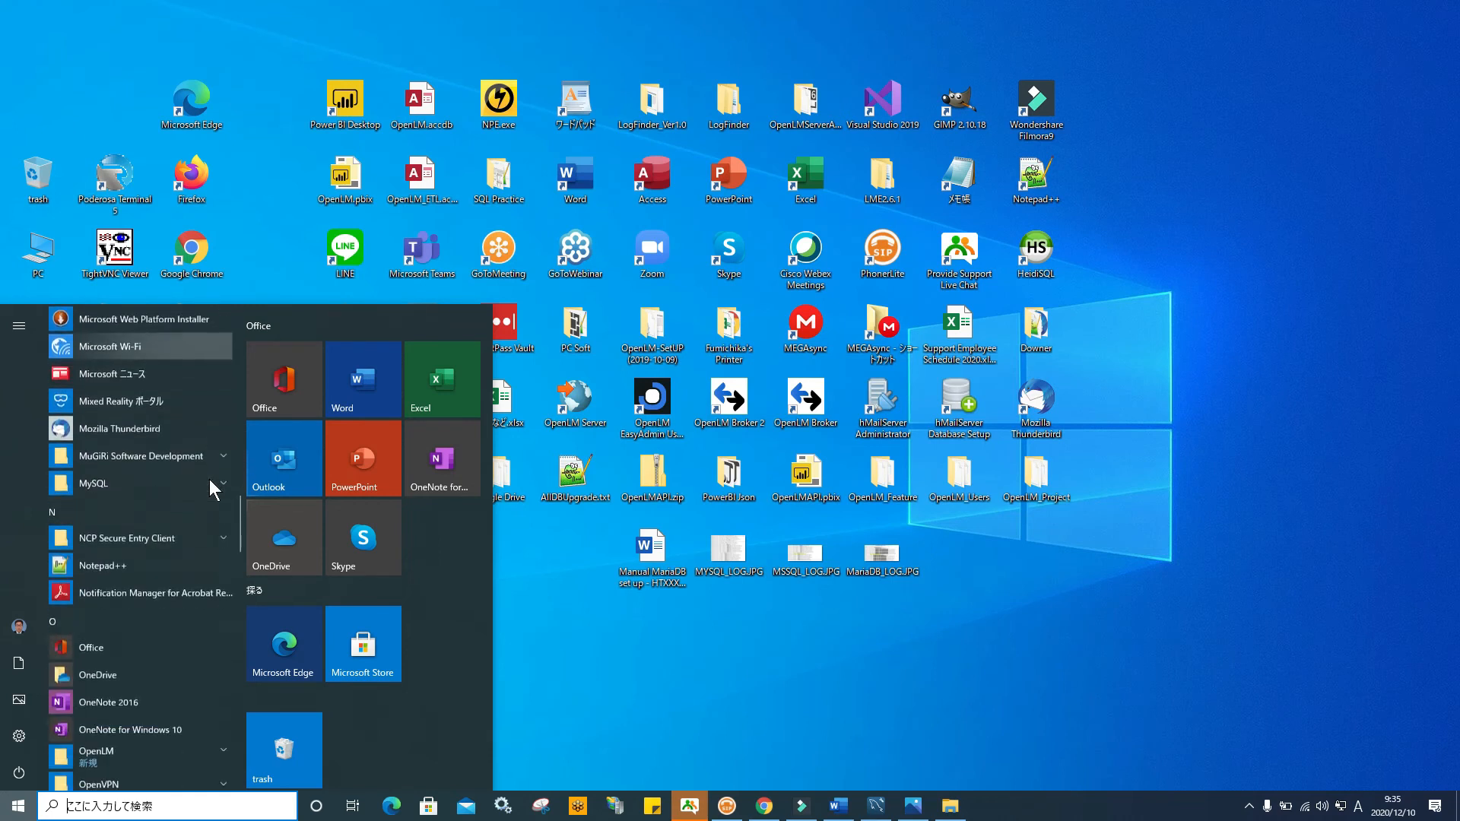
click(216, 471)
scroll(210, 517, down, 1)
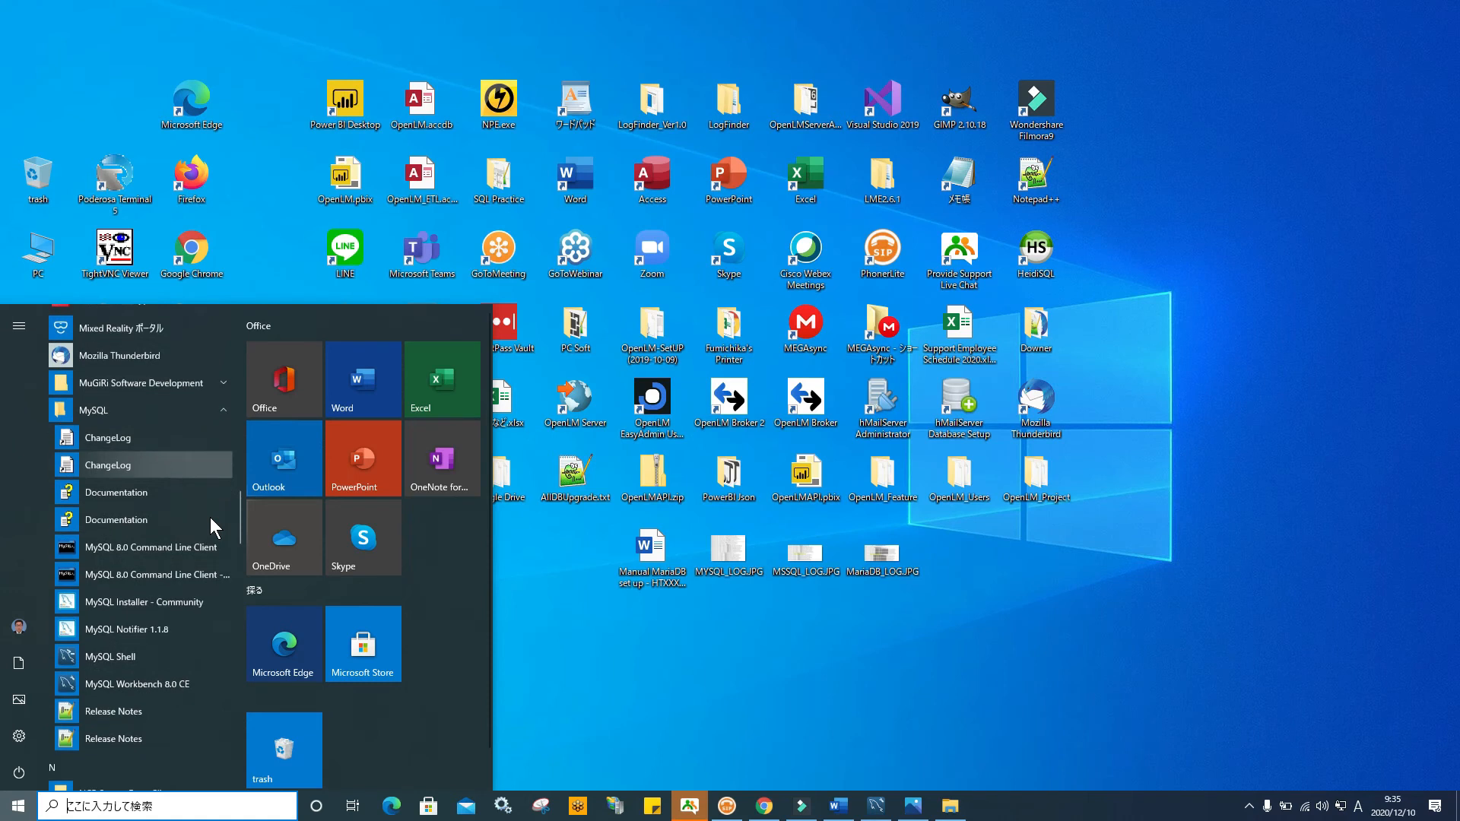
click(185, 674)
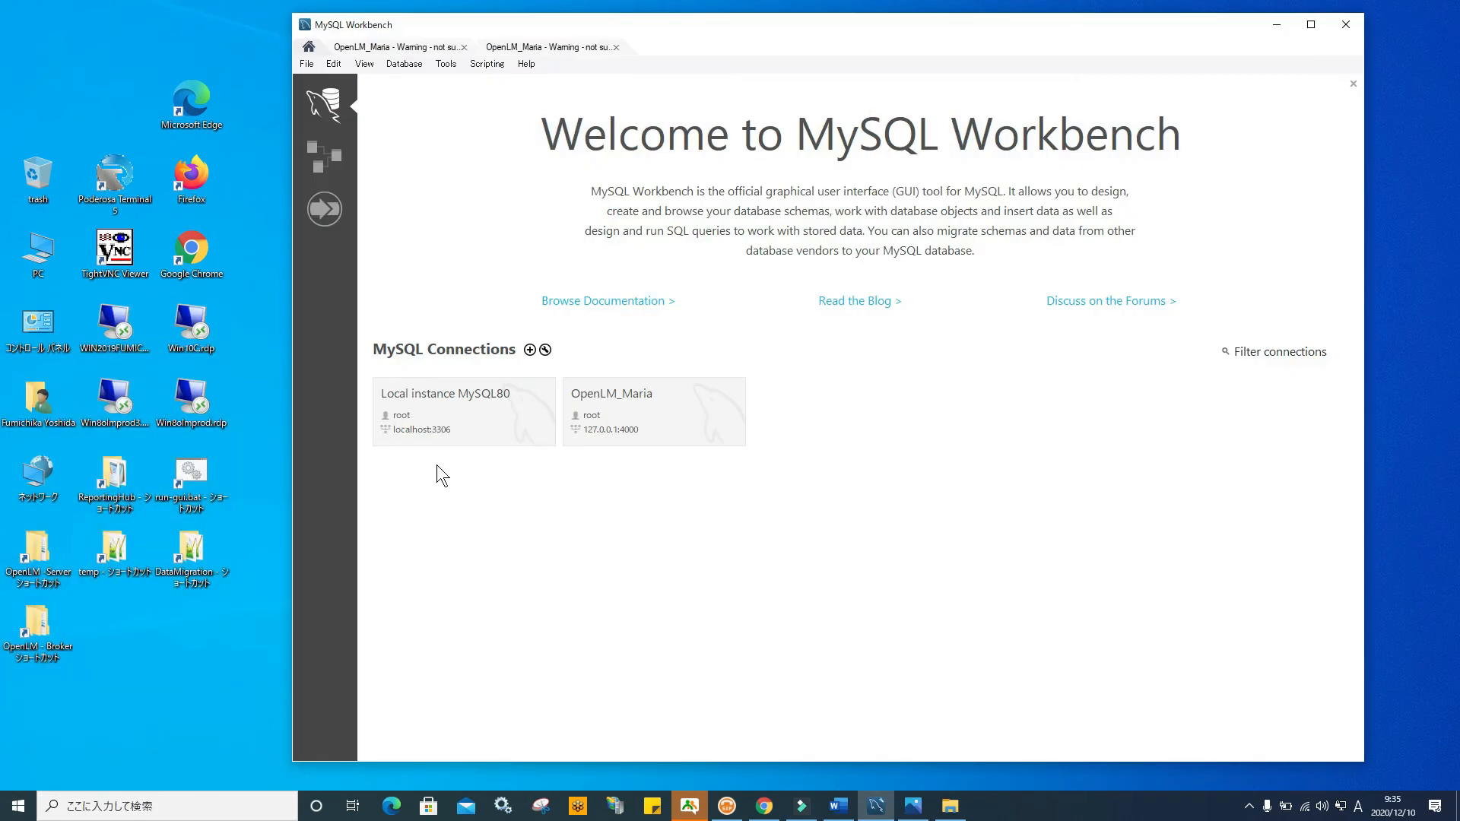
Open Local instance MySQL80, drop the test schema, and refresh the schema list
click(461, 415)
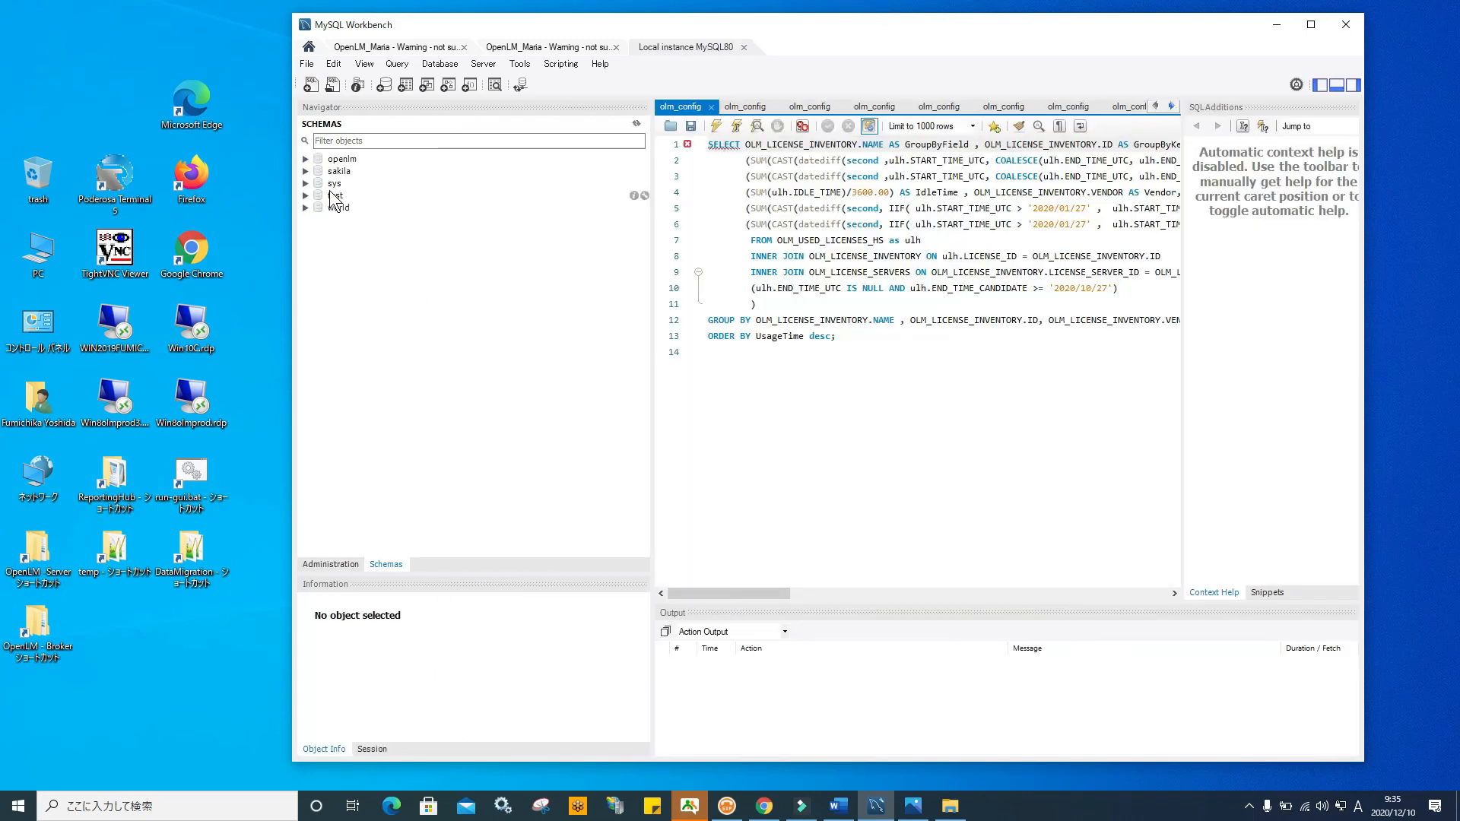
right_click(333, 197)
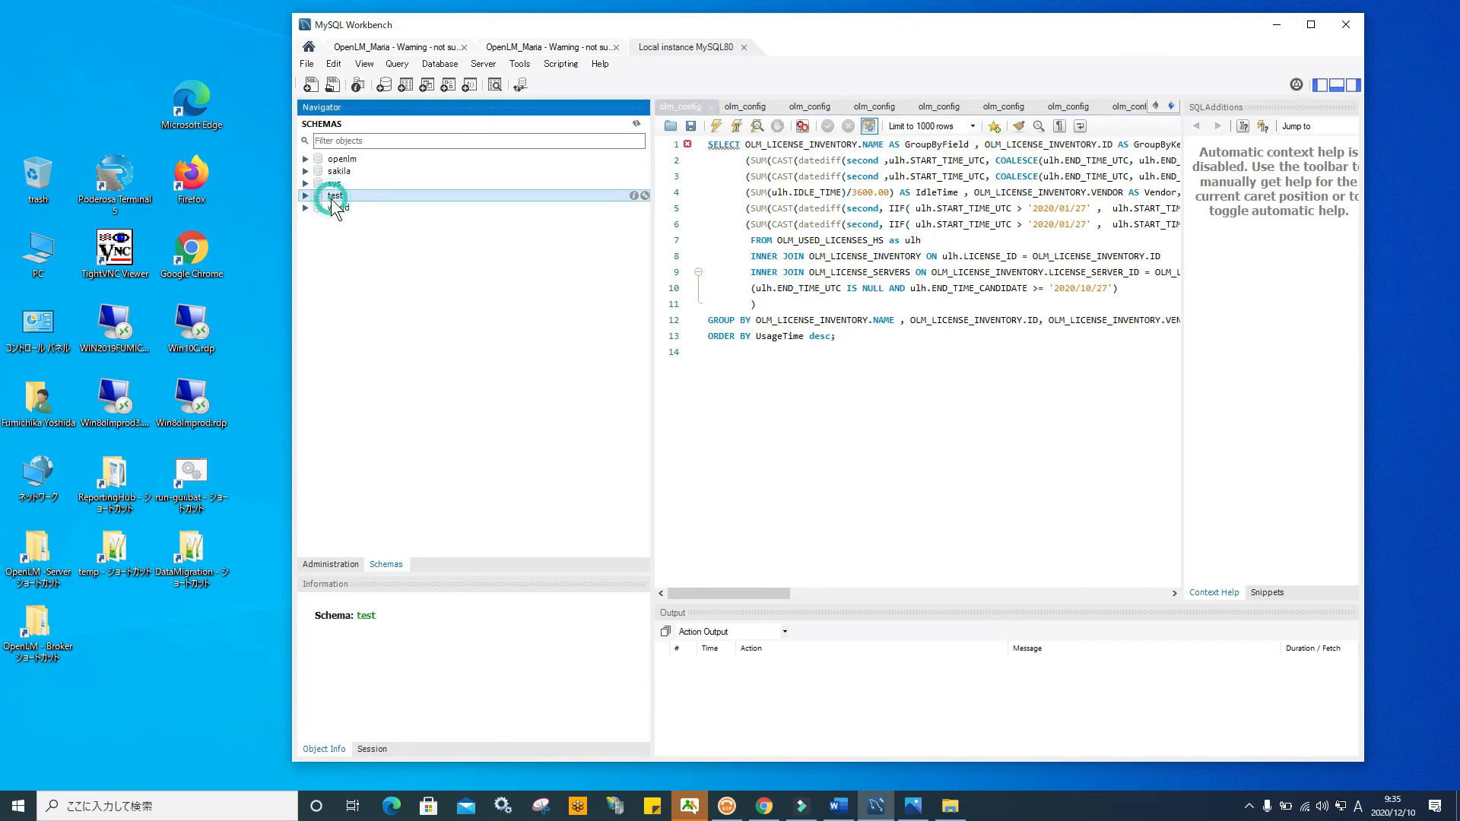
click(408, 365)
click(695, 419)
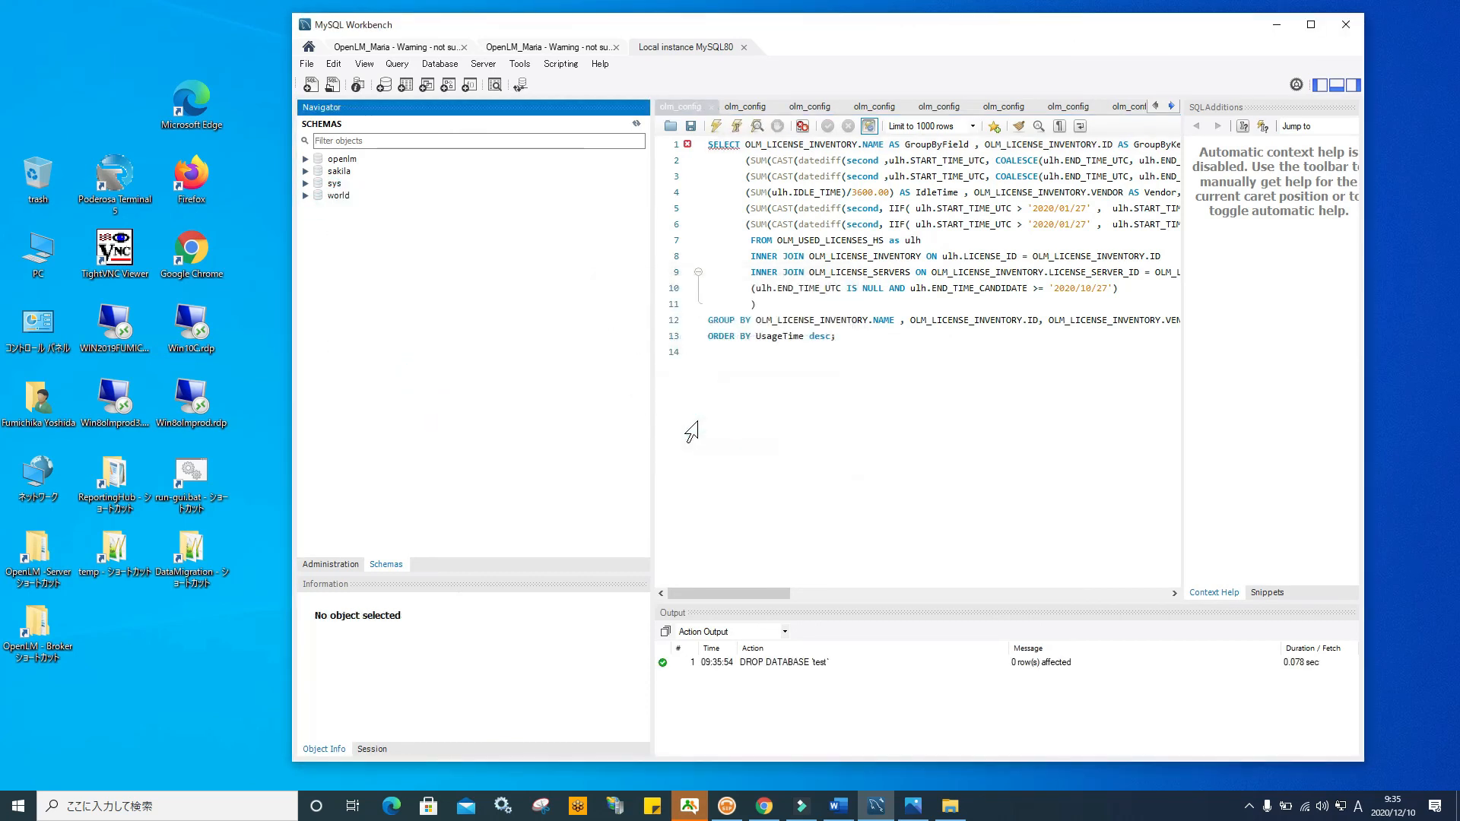
click(636, 123)
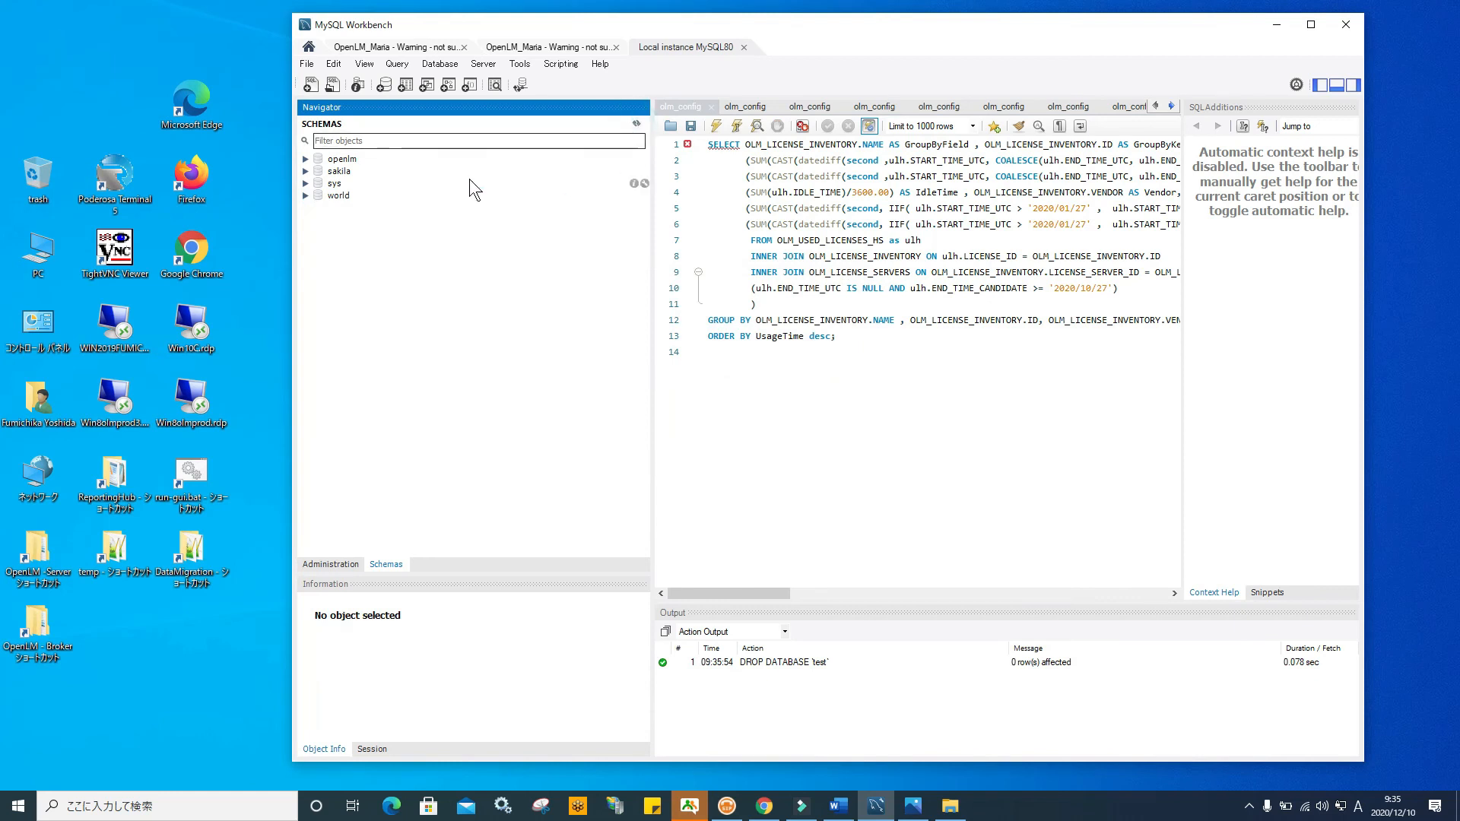
Expand and collapse the openlm schema to inspect its contents
click(304, 159)
click(305, 159)
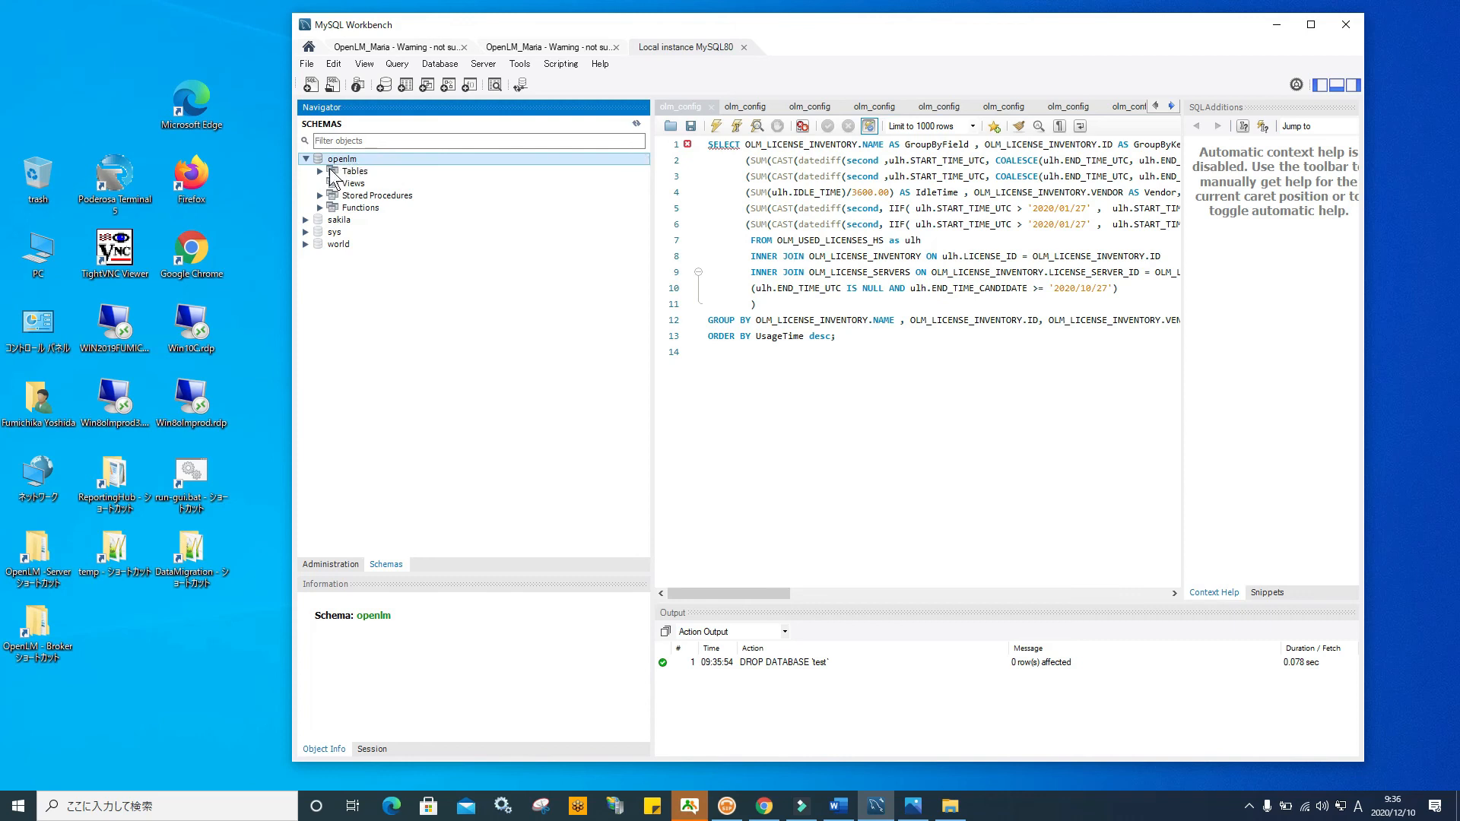
click(304, 159)
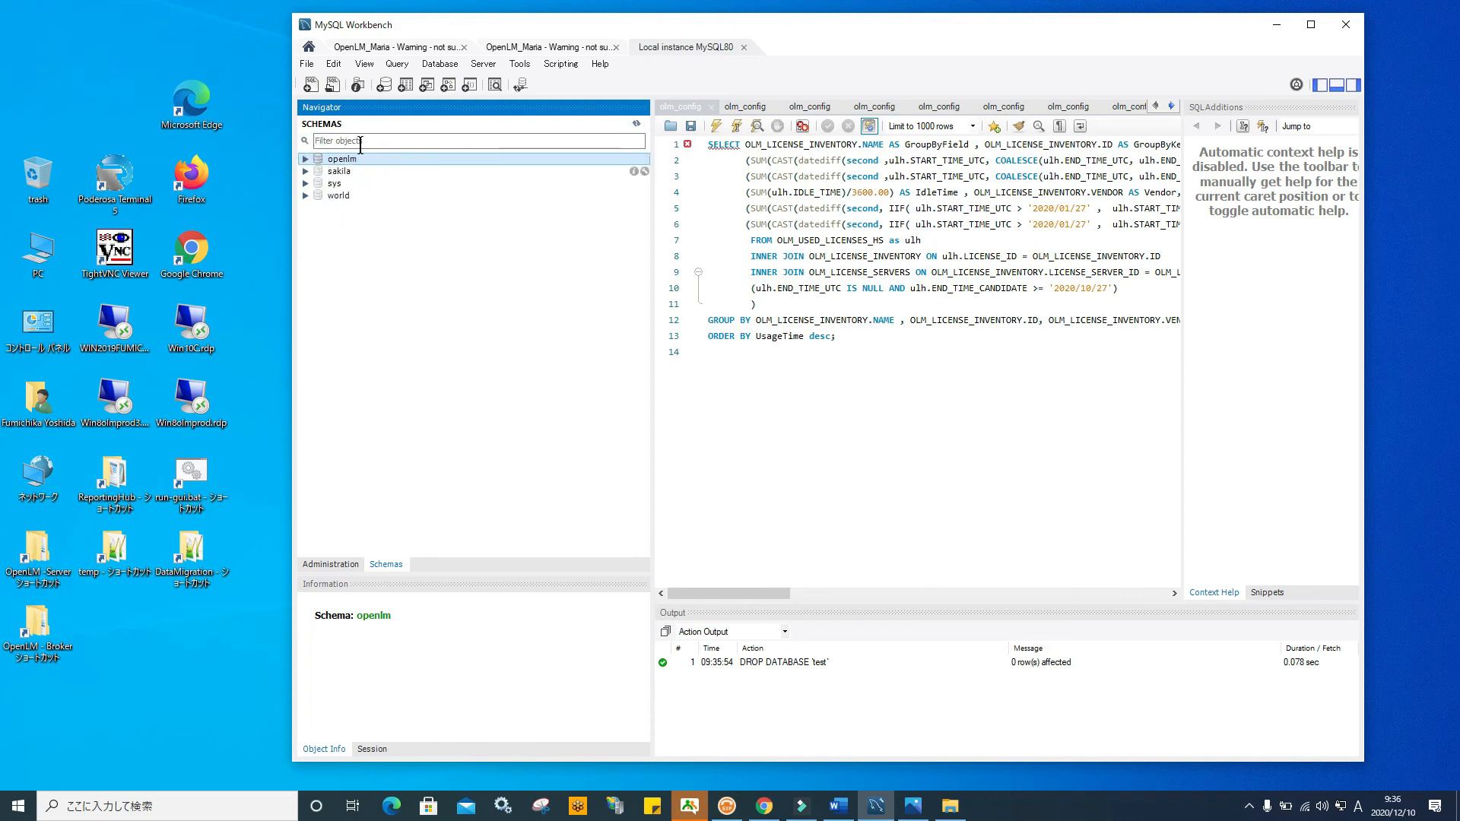
Define a new schema 'test' with utf8mb4 charset and utf8mb4_bin collation
click(384, 85)
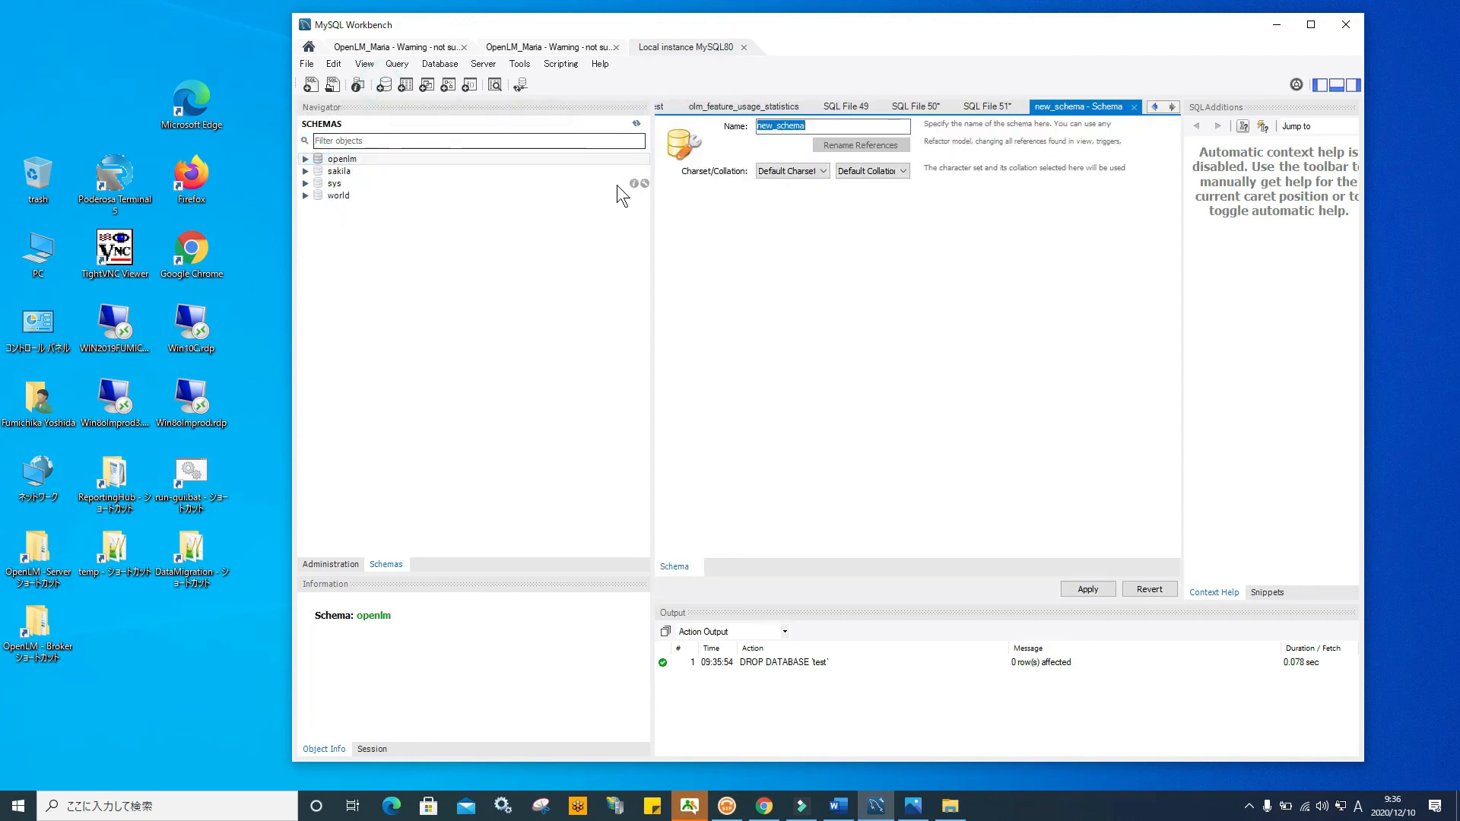
text(test)
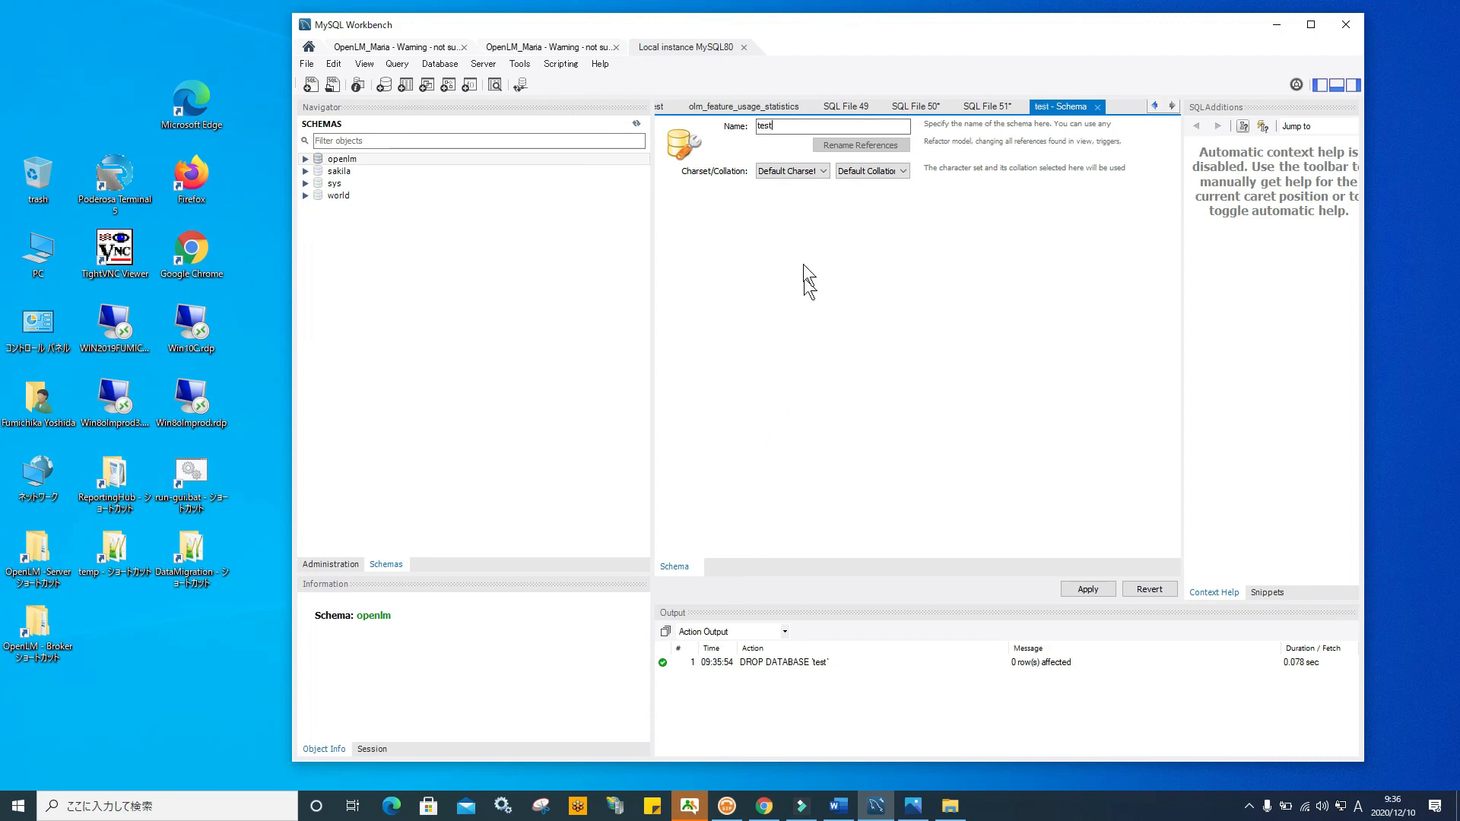
click(821, 171)
drag(833, 249, 821, 418)
click(806, 470)
click(903, 172)
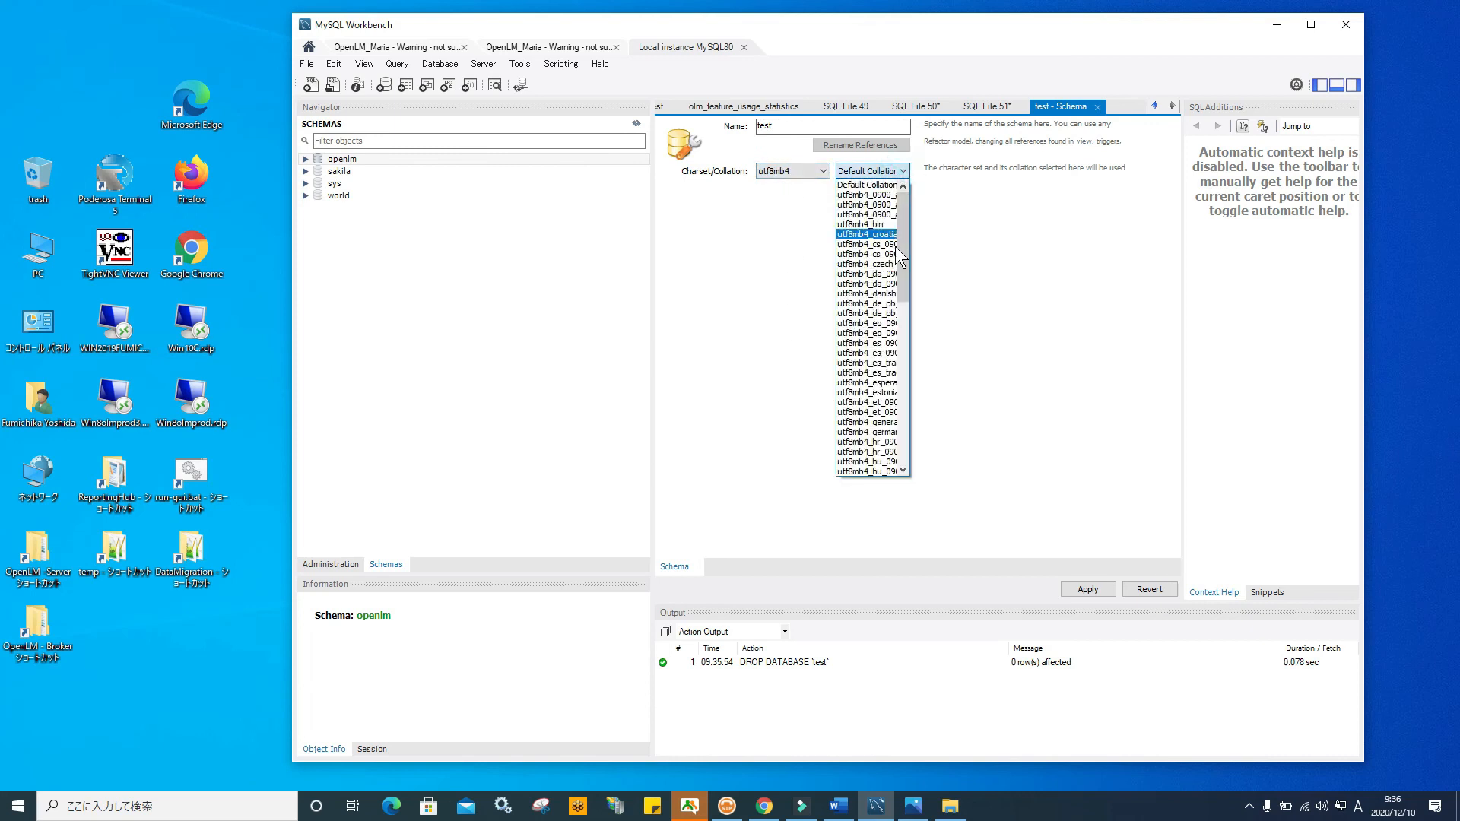
drag(903, 283, 904, 209)
click(867, 225)
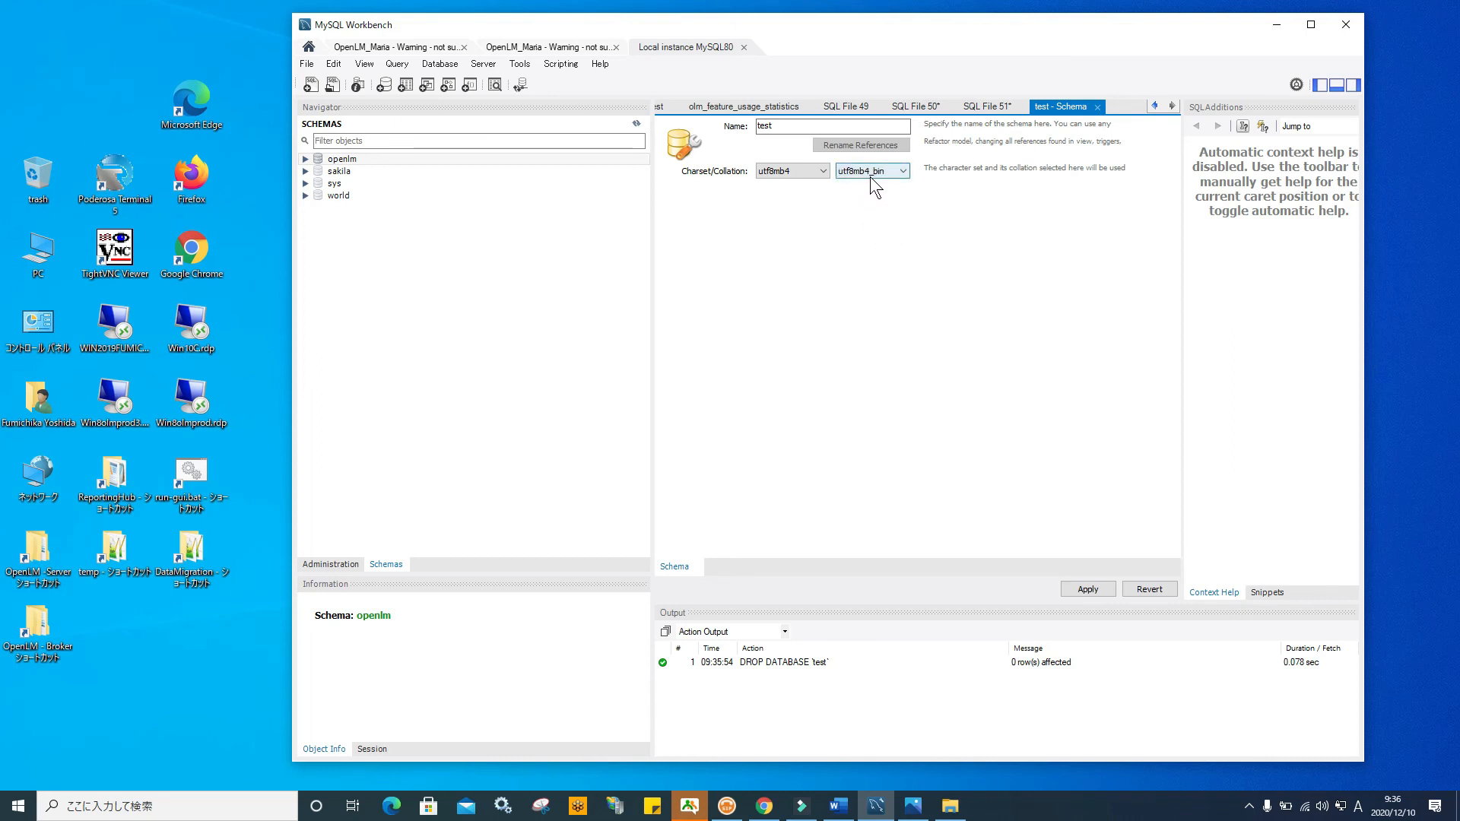
click(904, 181)
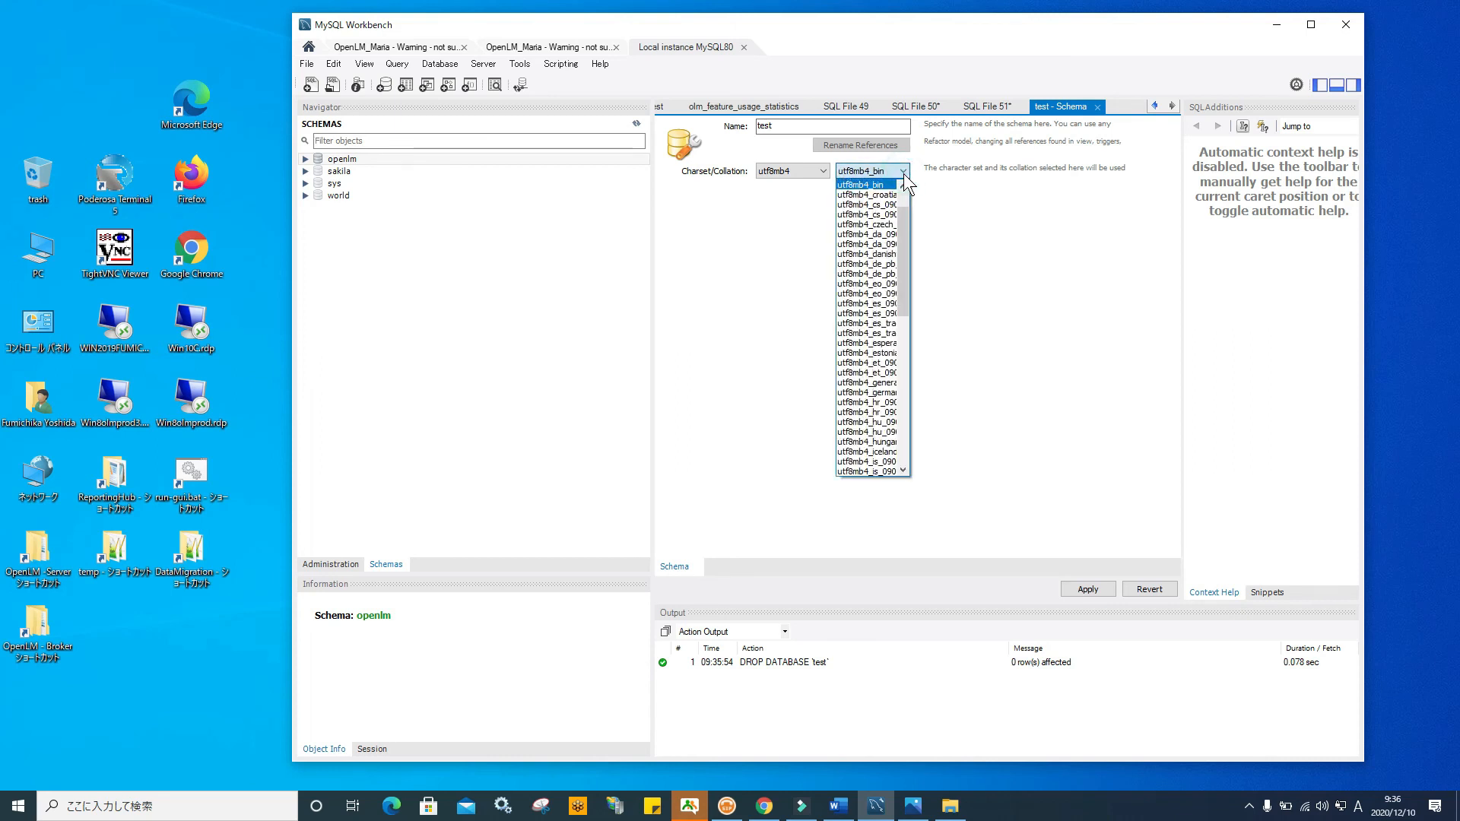
click(948, 196)
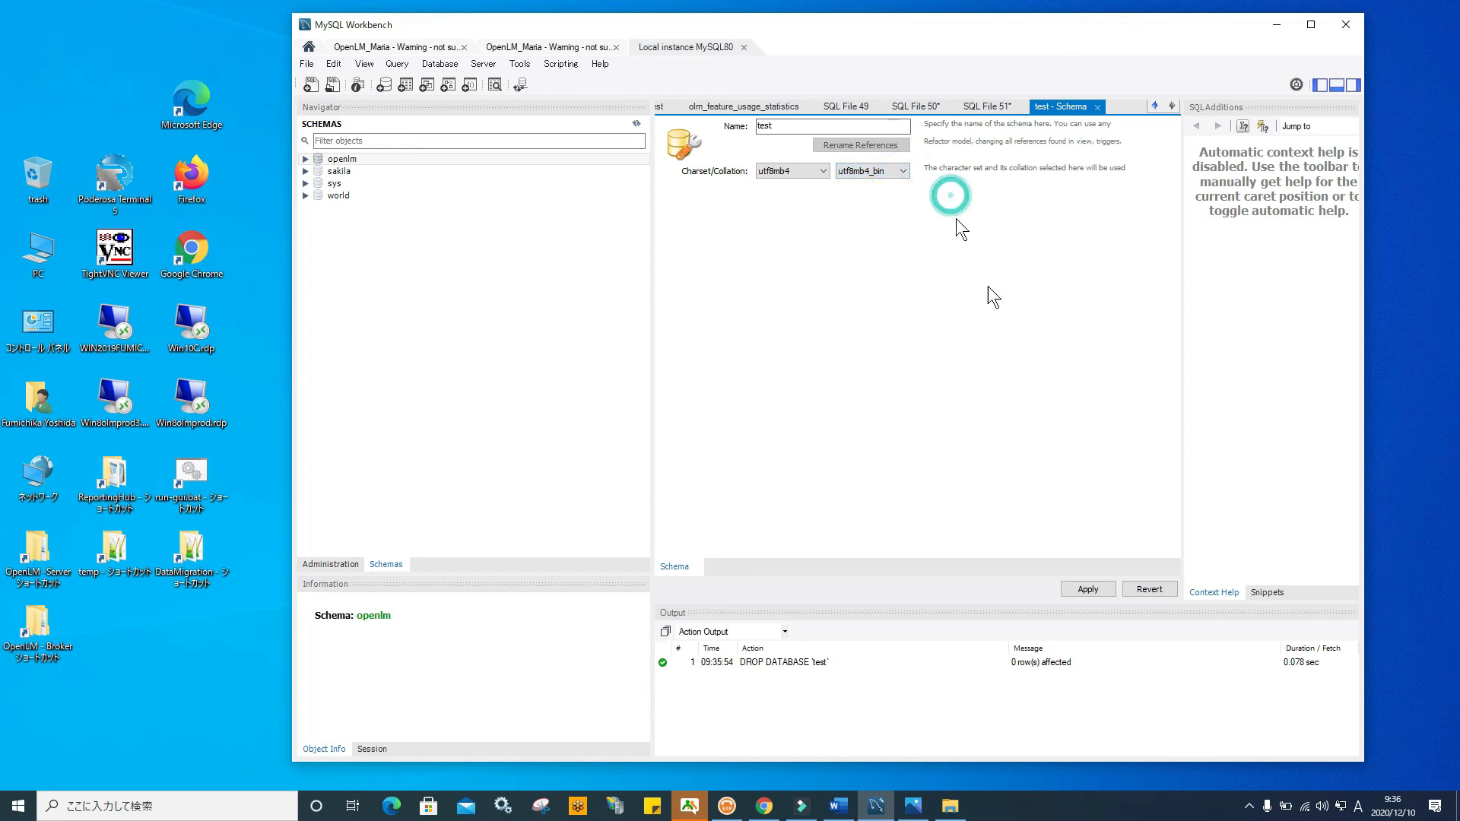
Apply the CREATE SCHEMA script and select the new test schema
click(1091, 590)
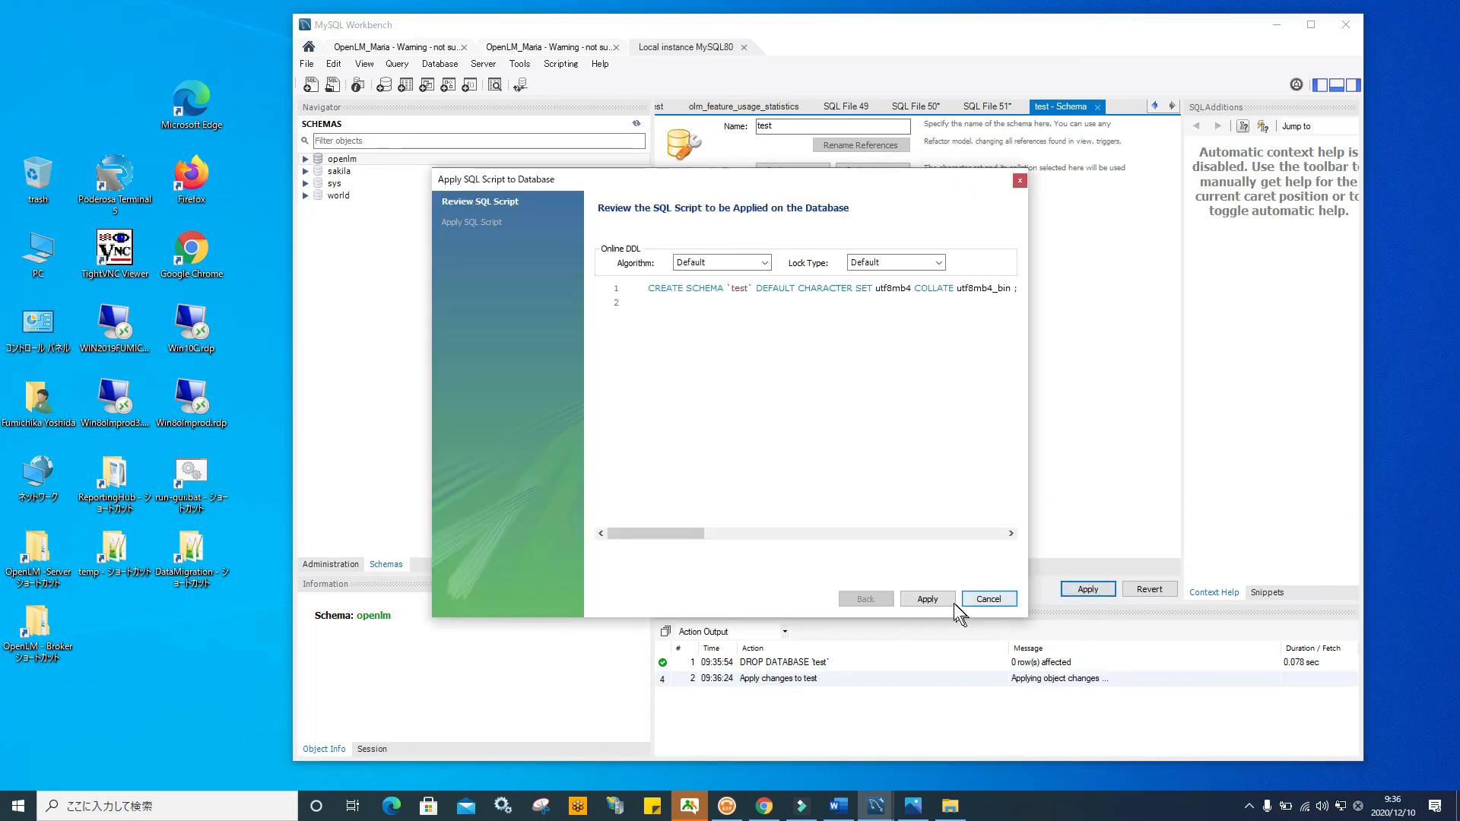
click(929, 600)
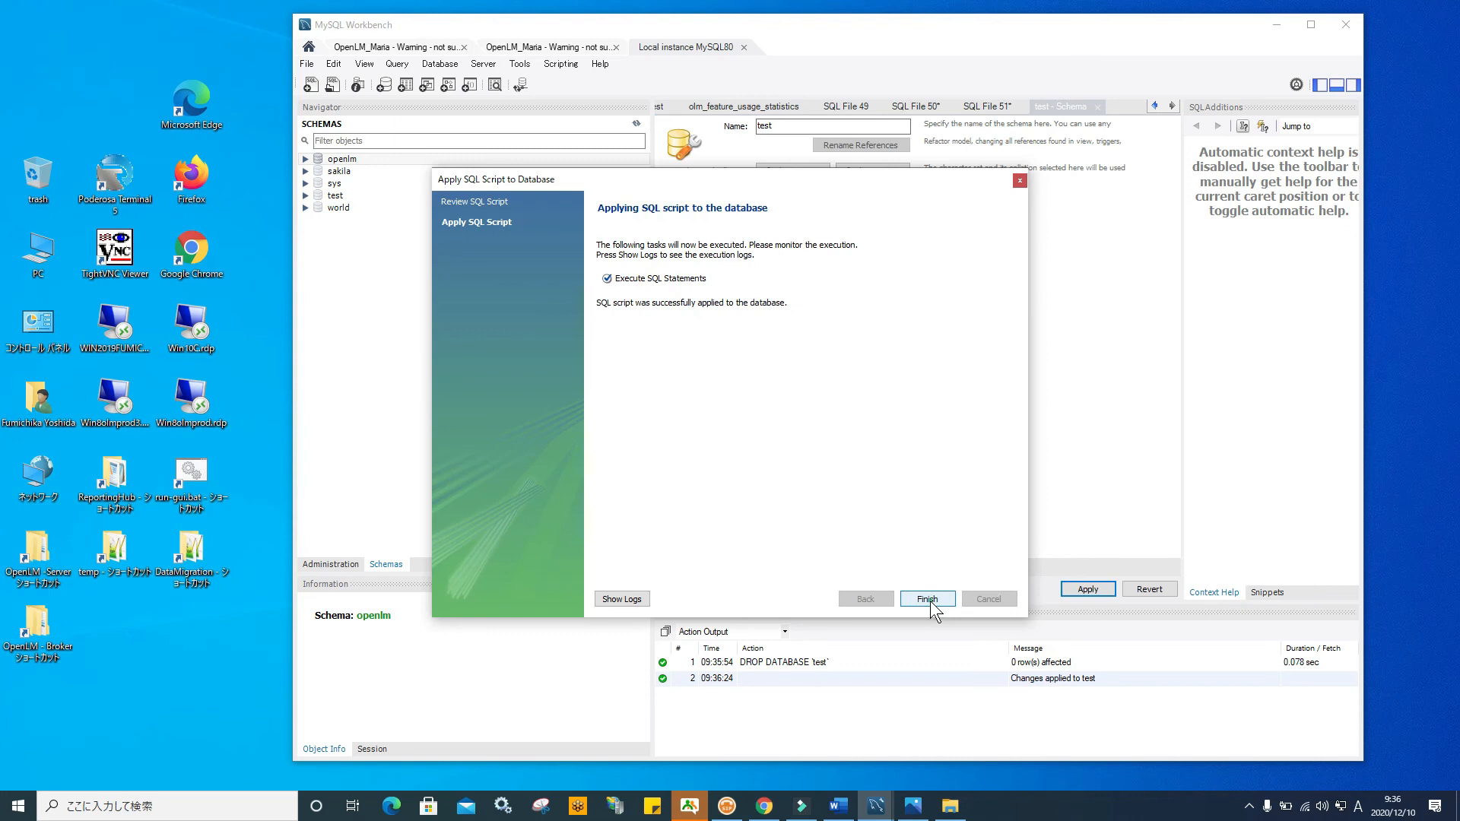
click(927, 600)
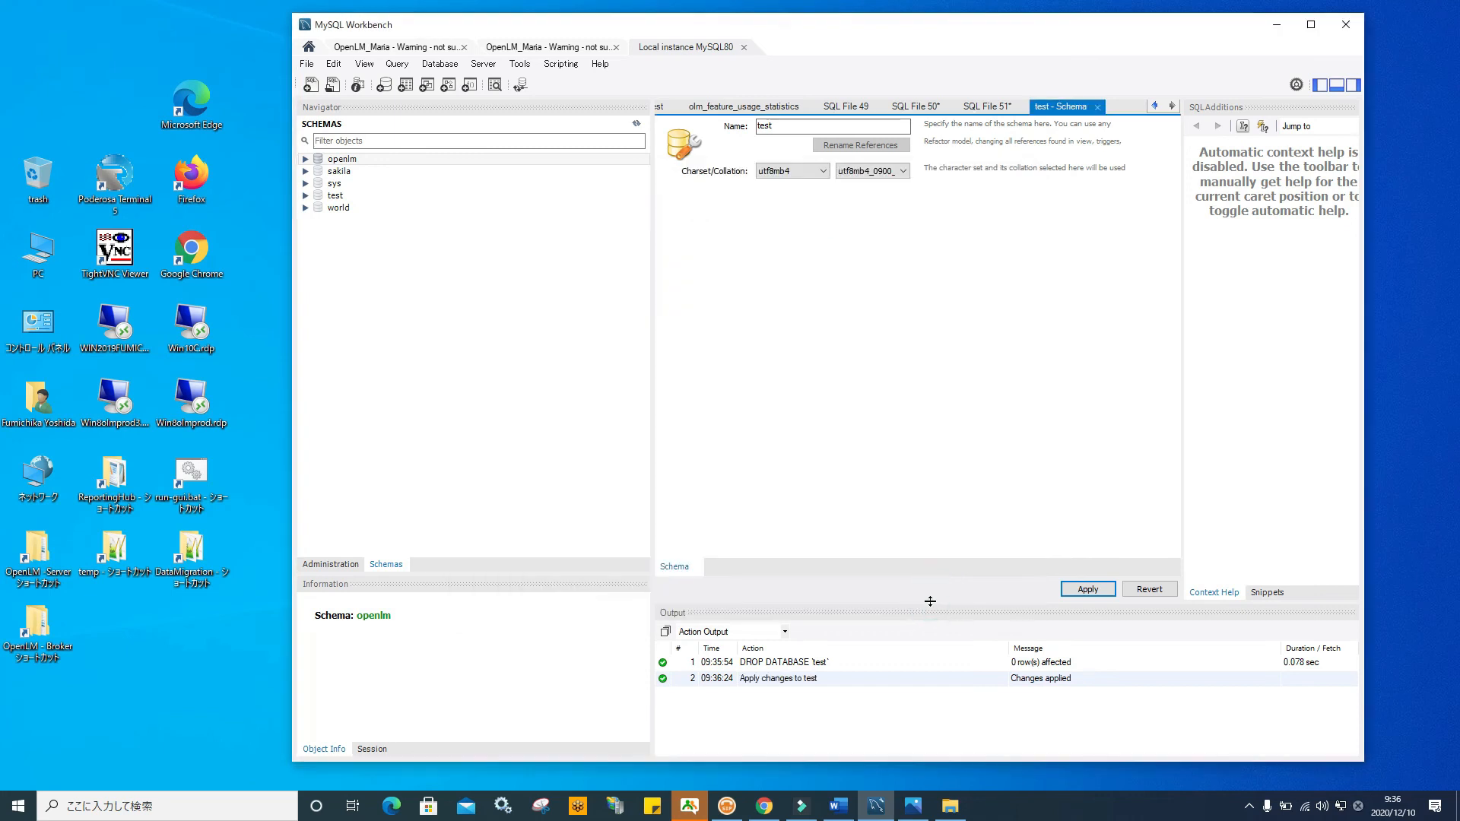
click(327, 195)
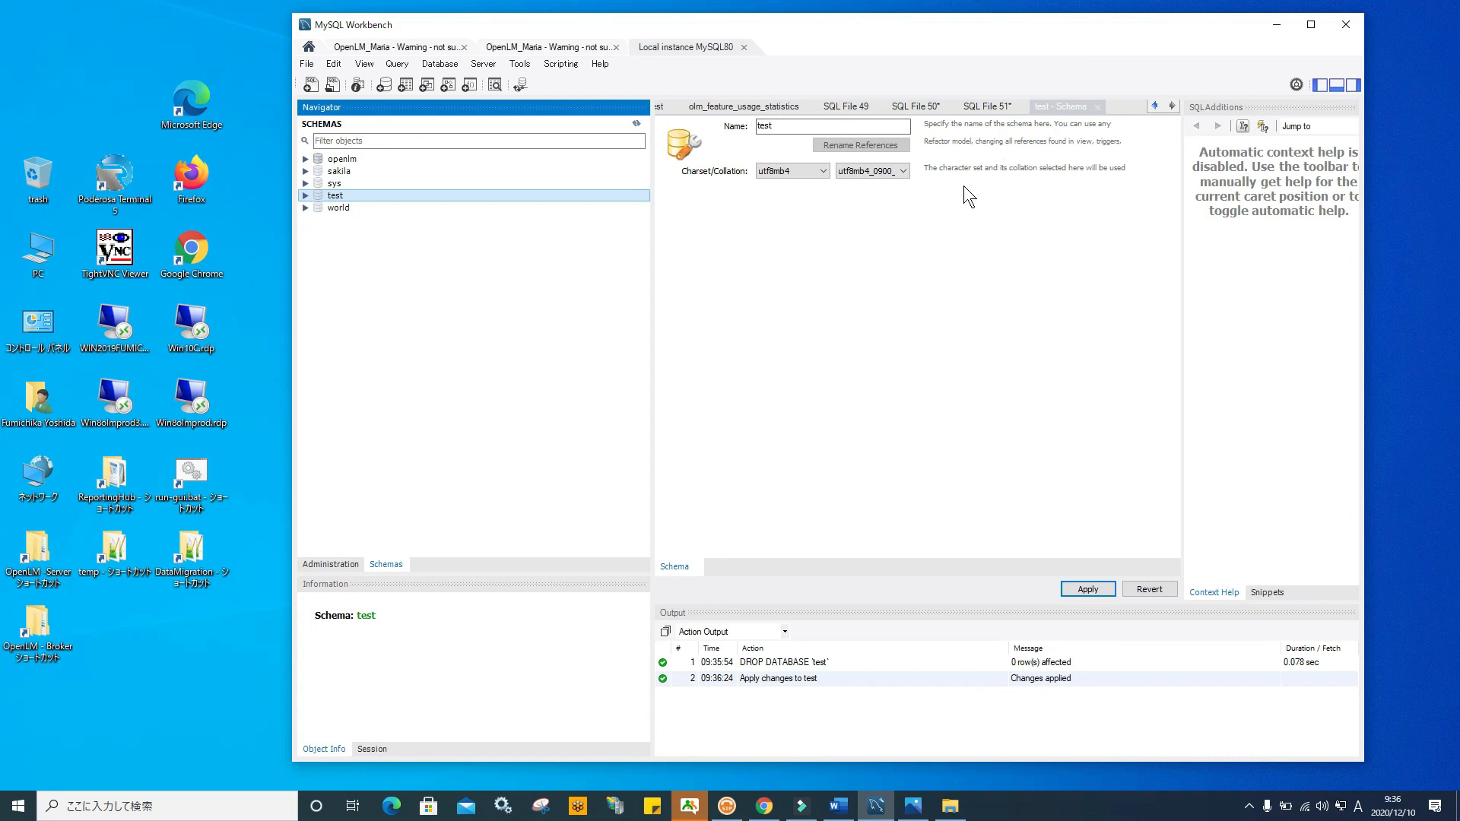
Execute SET SQL_SAFE_UPDATES = 0 in the SQL File 51 tab, then minimize Workbench
click(986, 108)
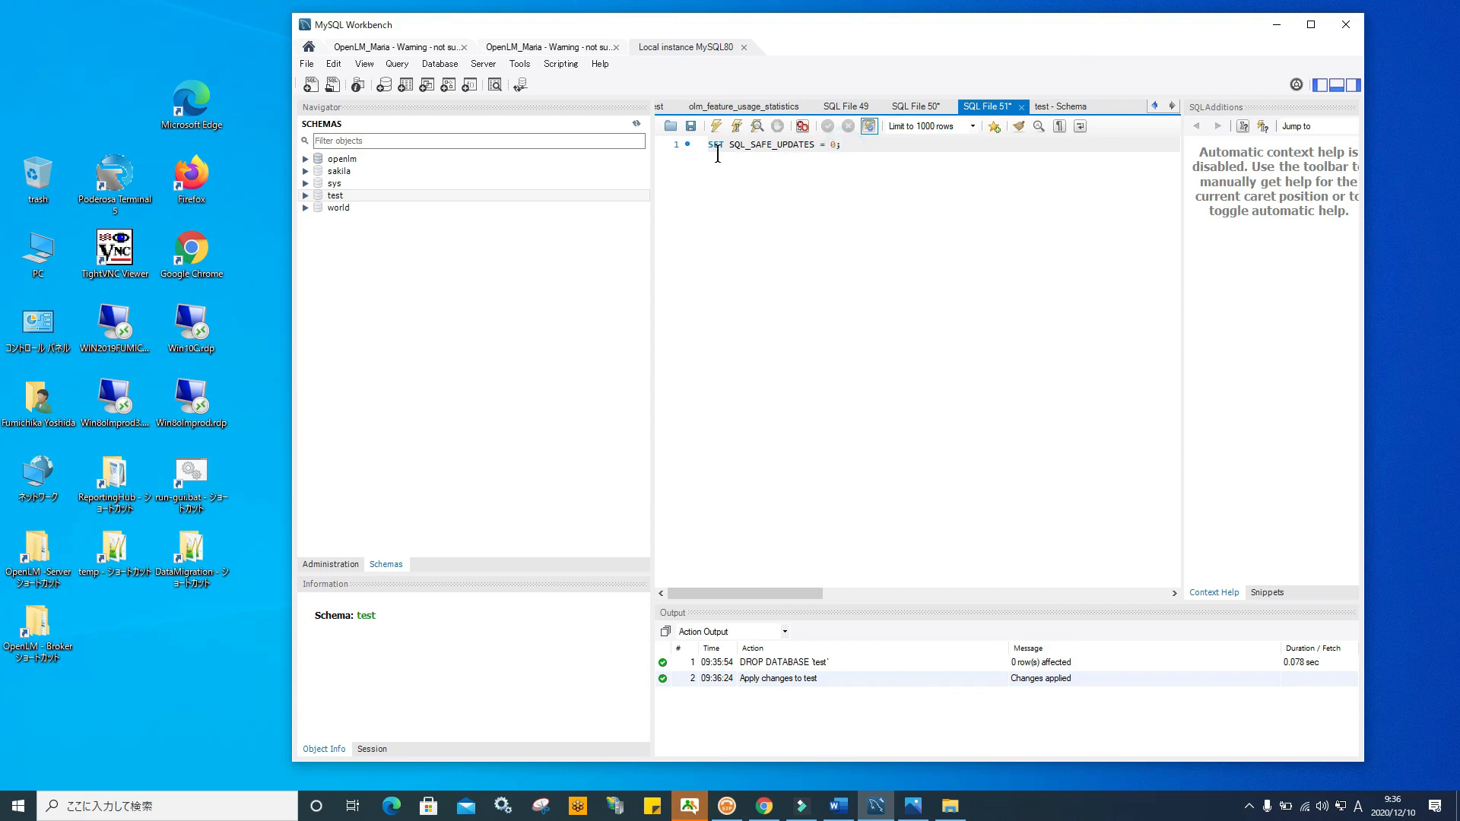
click(689, 148)
click(717, 126)
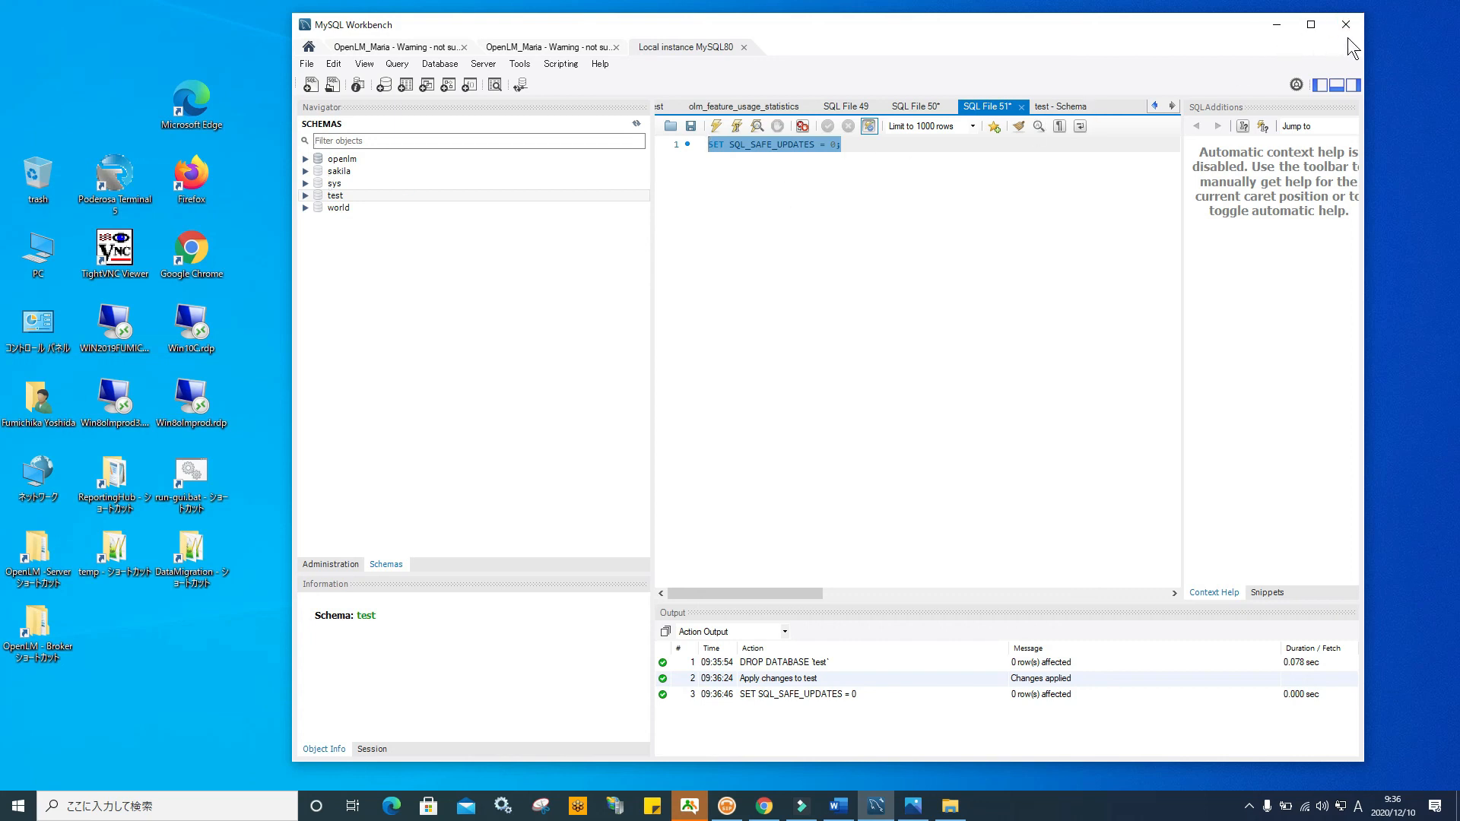
click(1310, 24)
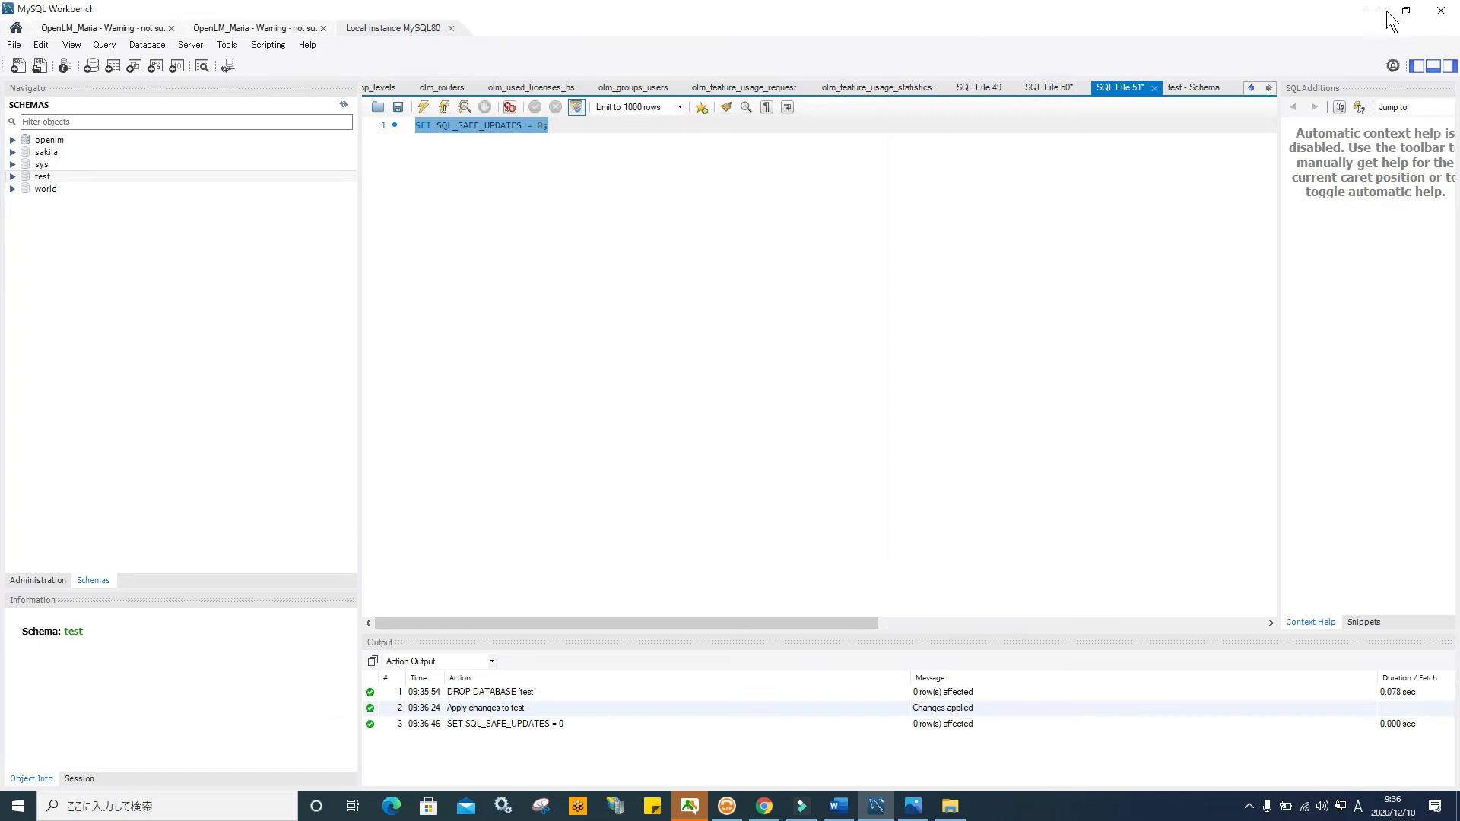
click(1372, 10)
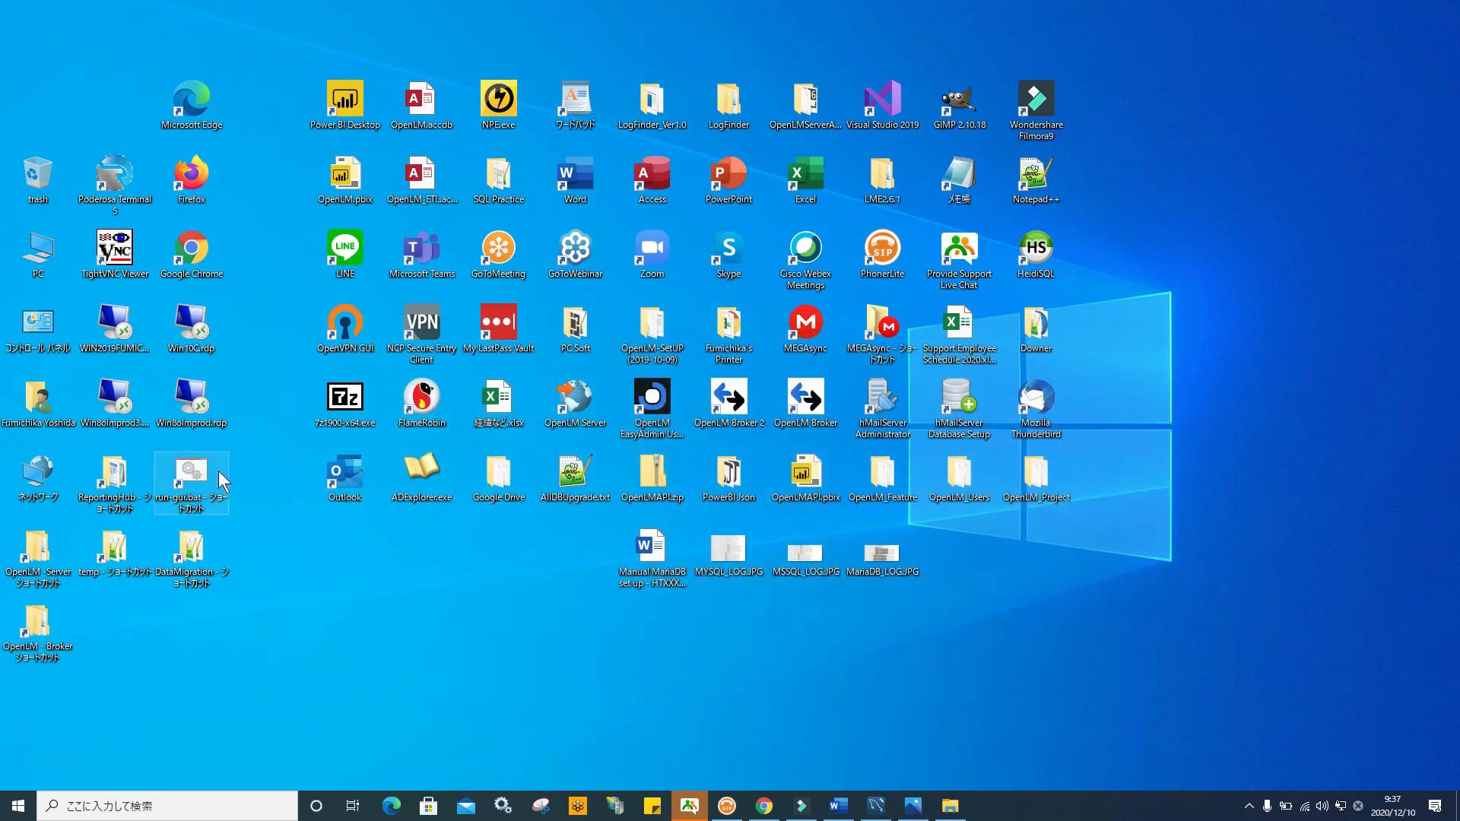
Relaunch run-gui and point the Firebird source at OpenLM Server\db2\OPENLM_DB.FDB
double_click(190, 475)
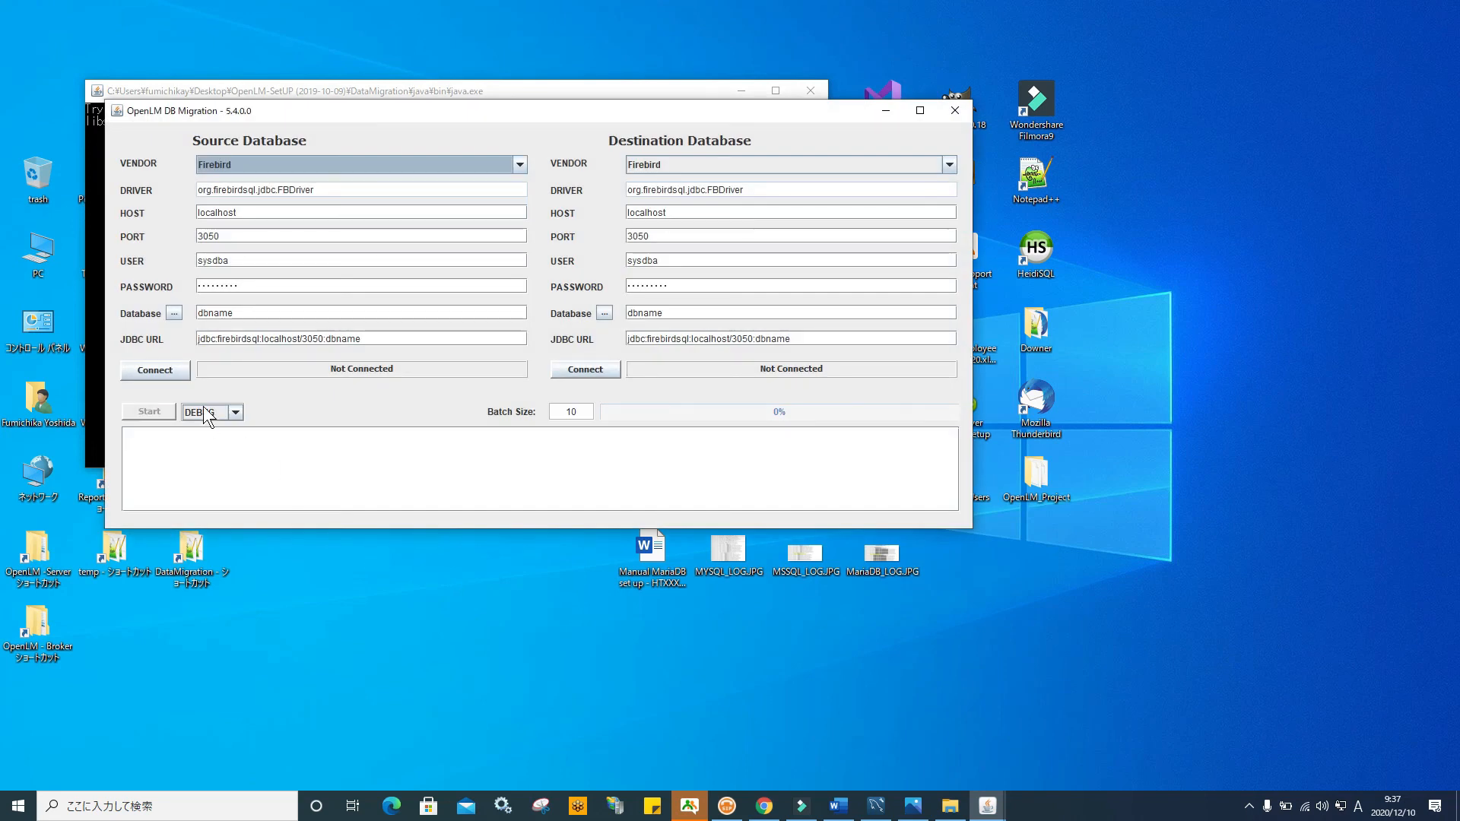
click(174, 314)
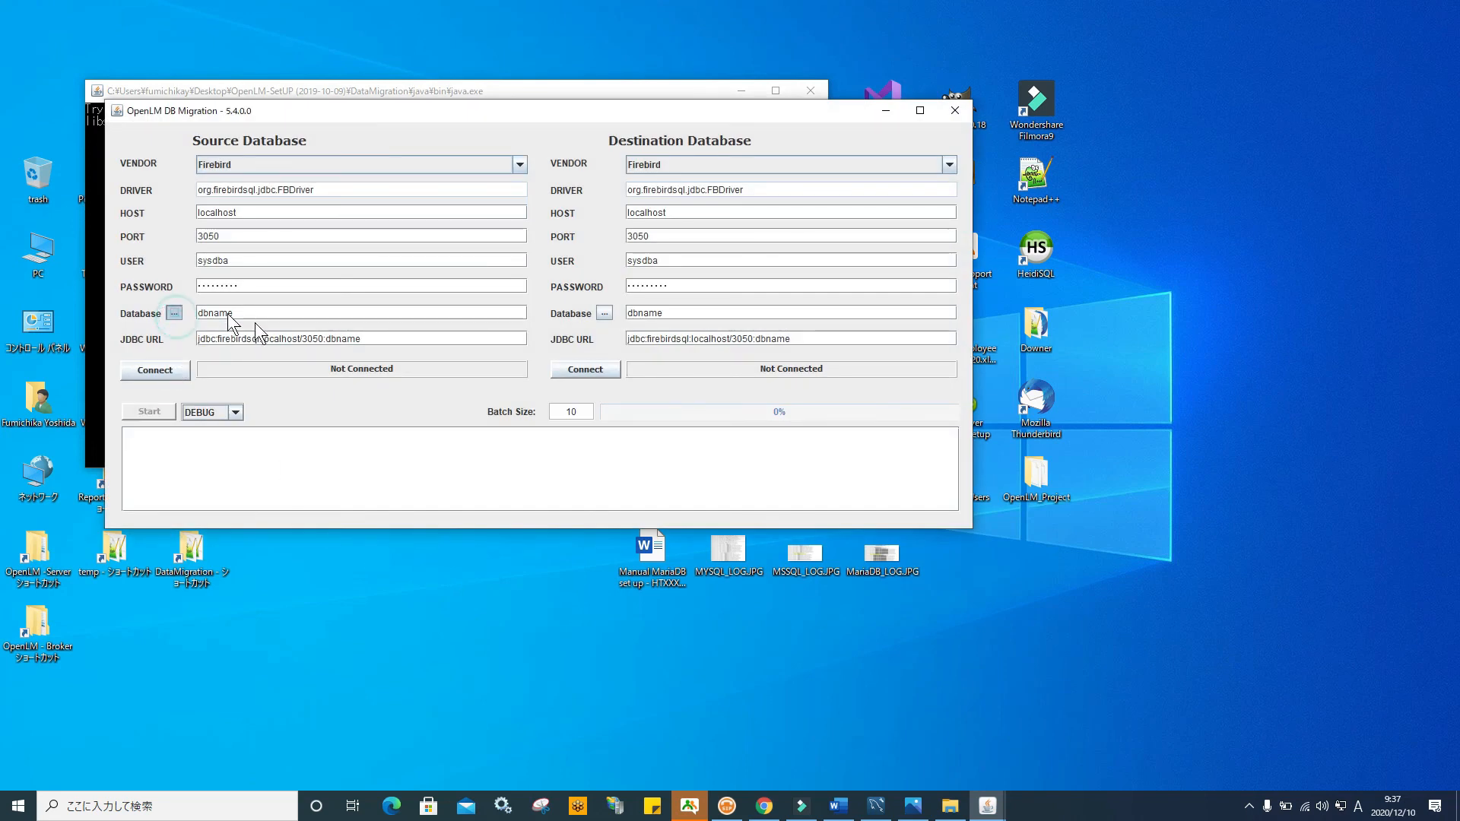
click(616, 220)
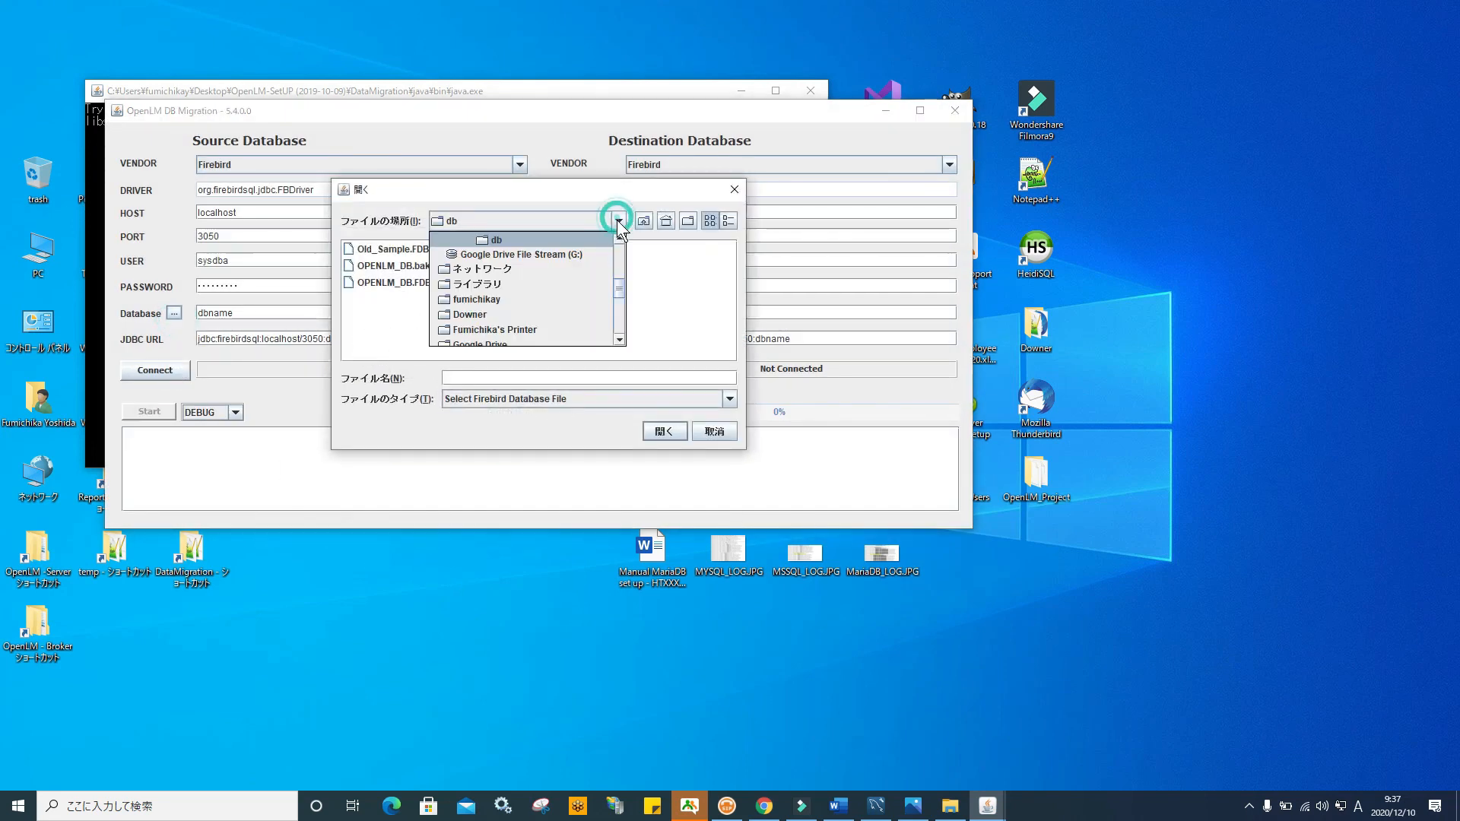
click(619, 242)
scroll(622, 337, down, 5)
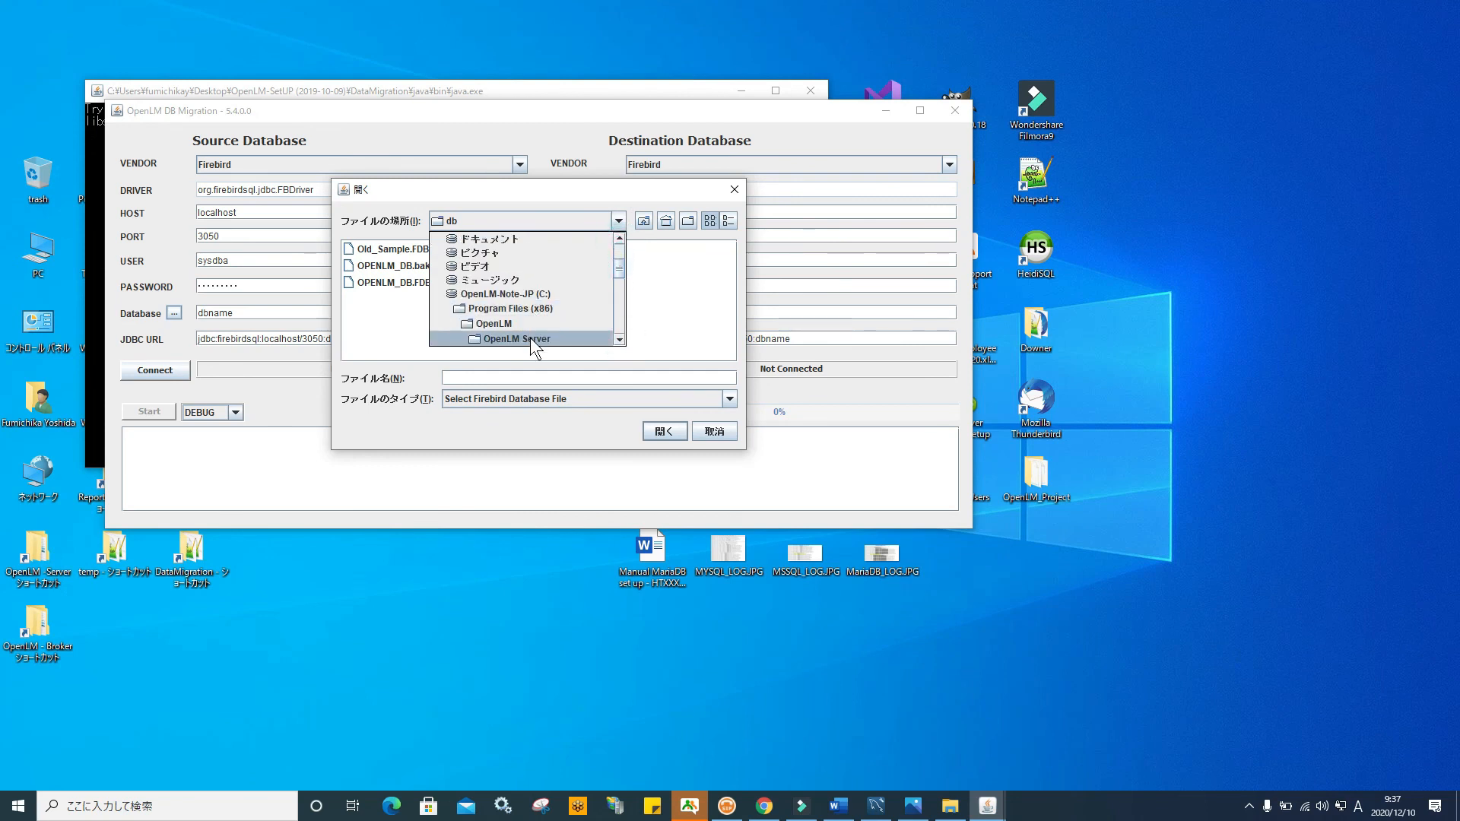
click(531, 337)
click(363, 294)
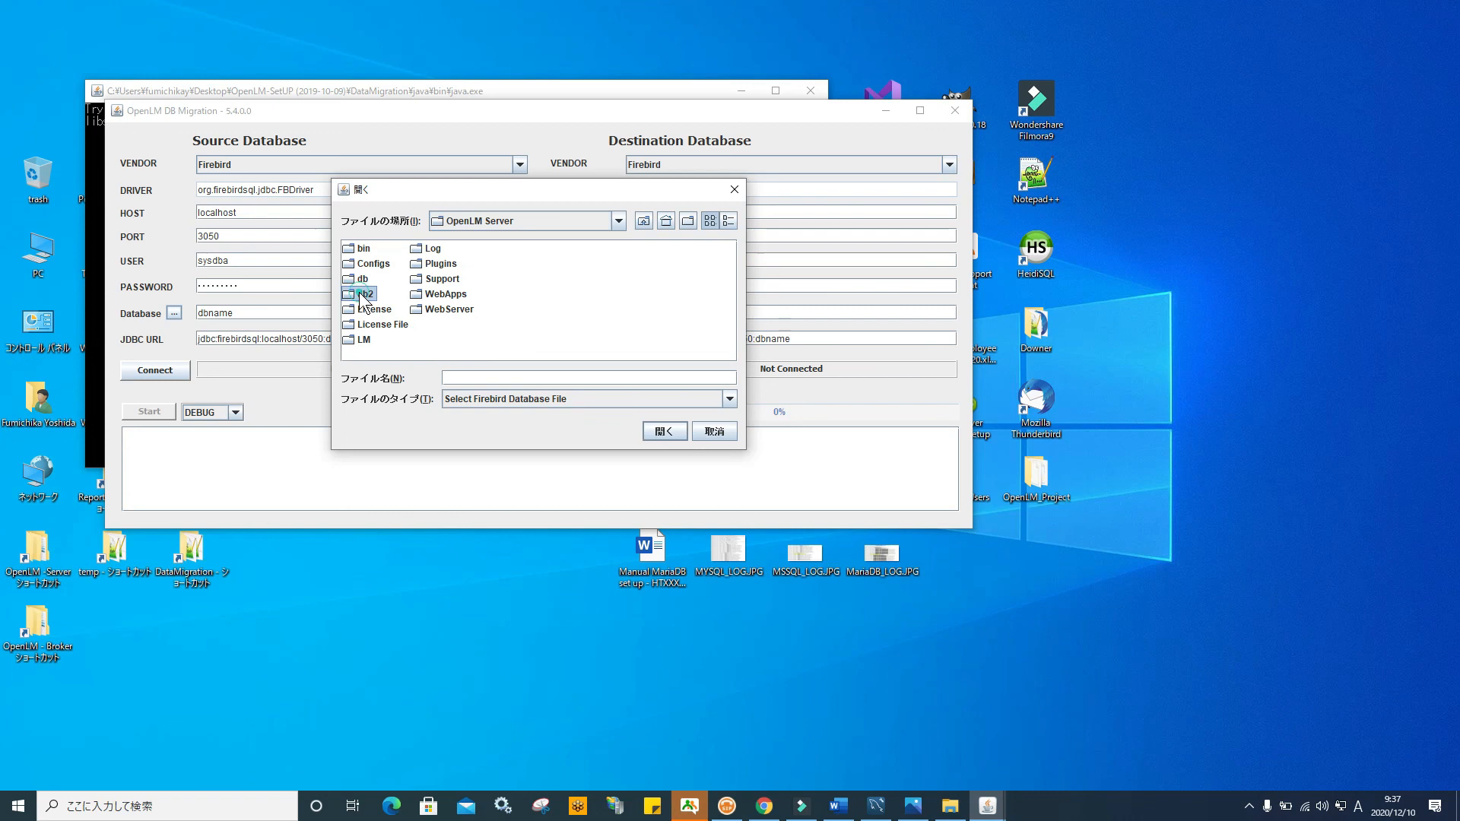
double_click(363, 294)
click(372, 250)
click(665, 431)
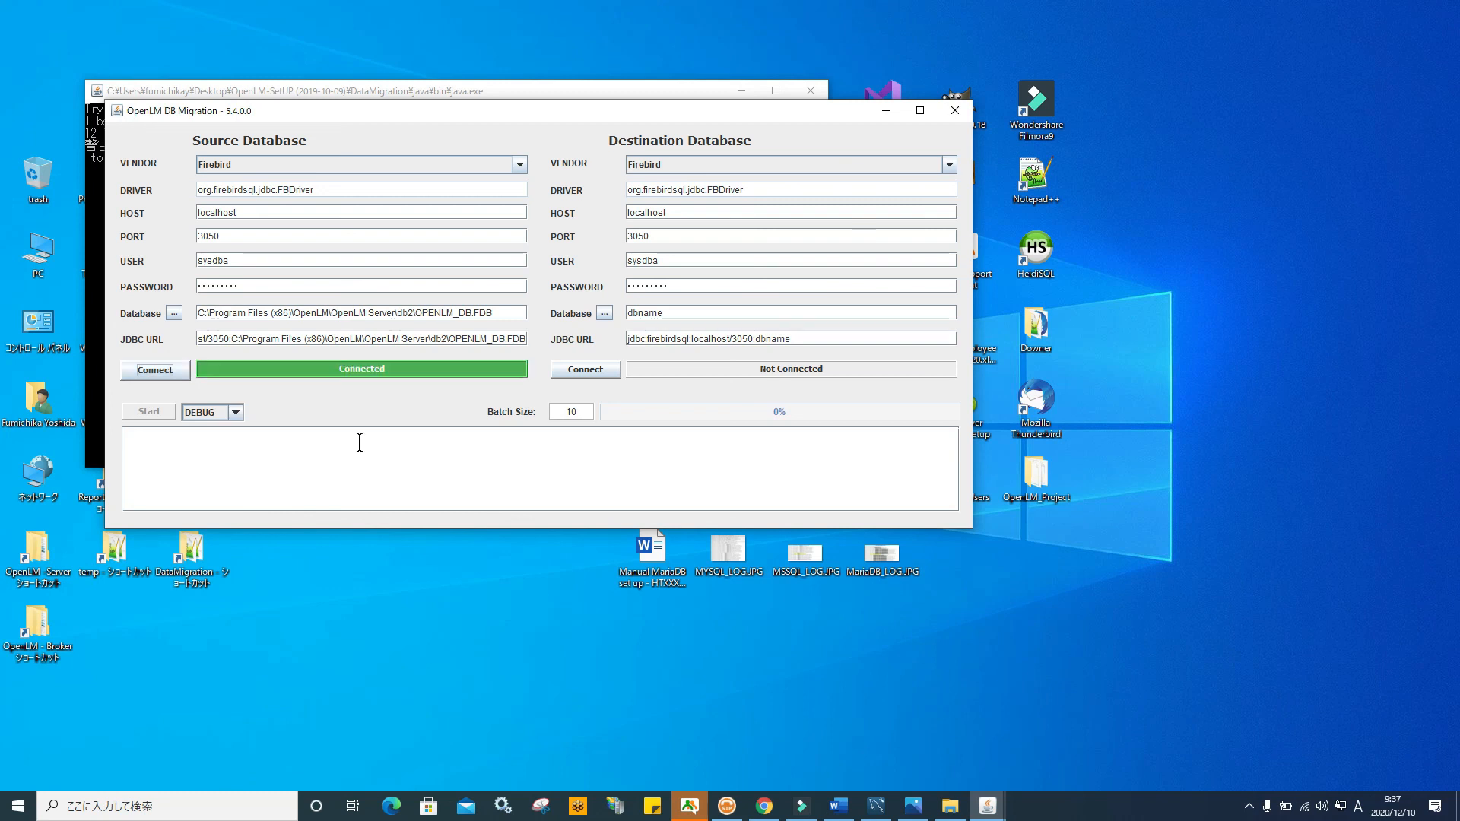
Connect the destination as MySQL on localhost:3306, database 'test', using the root account's password
click(951, 165)
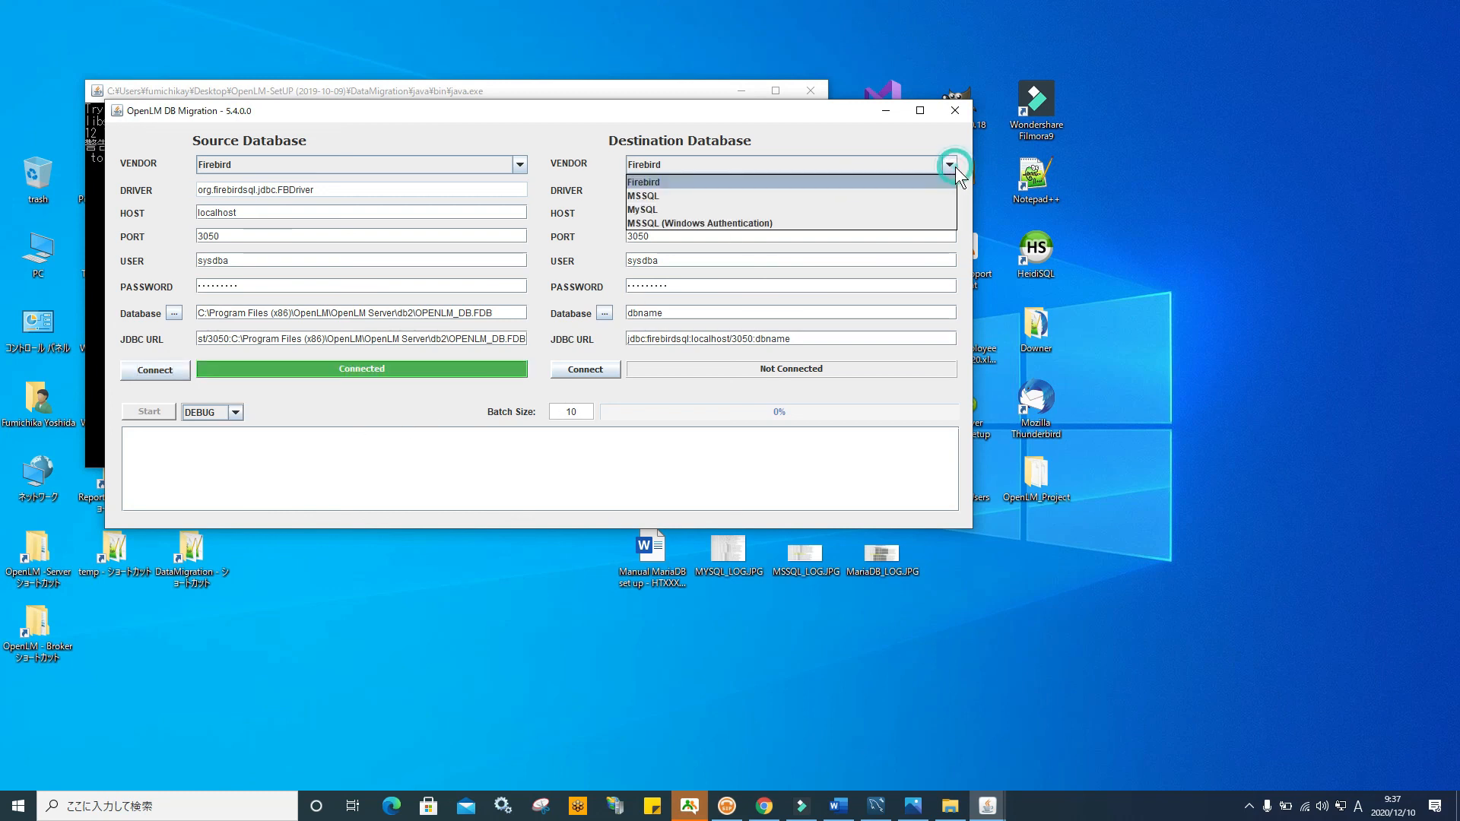
click(814, 210)
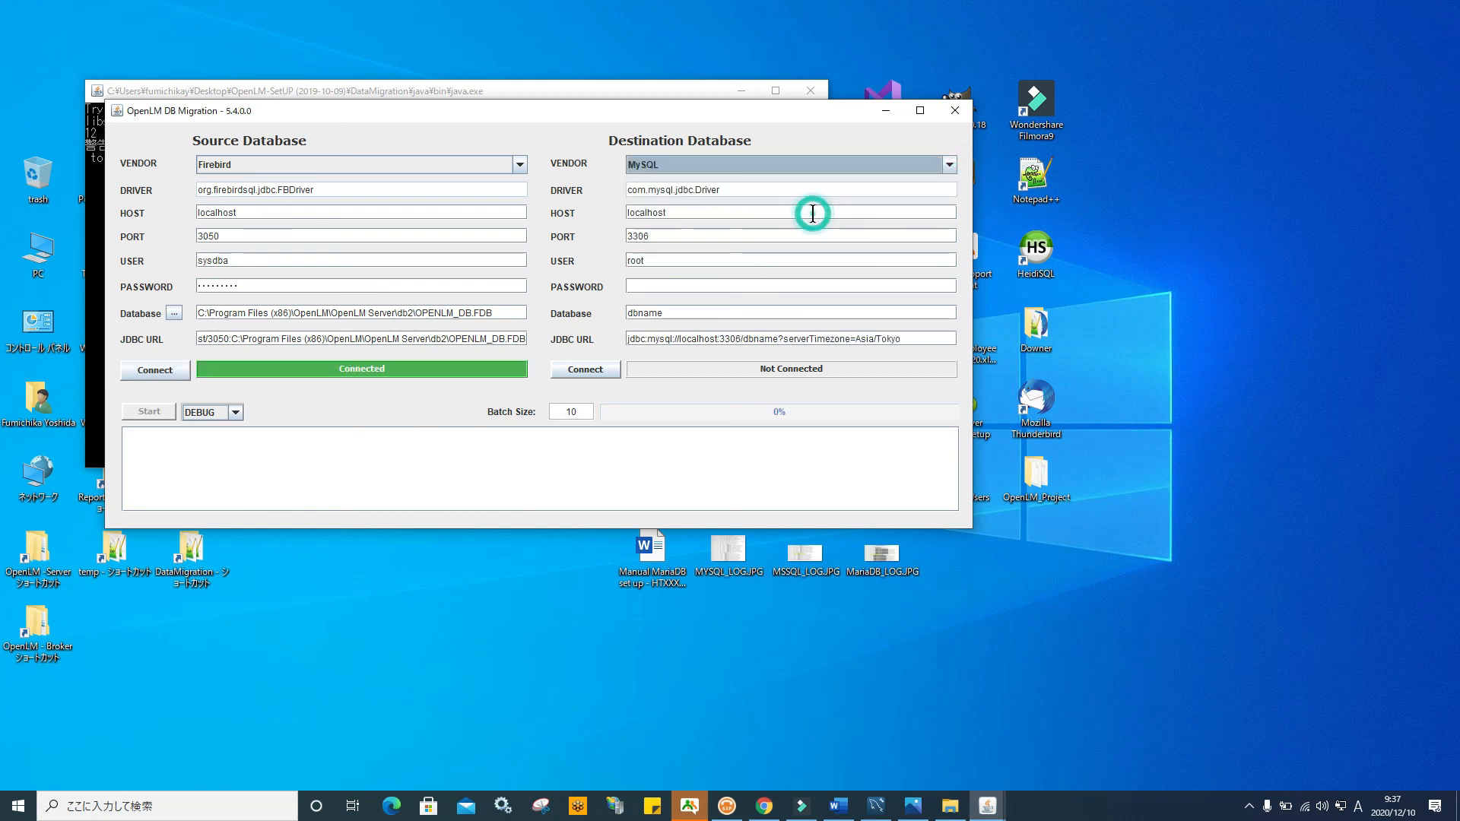
click(645, 284)
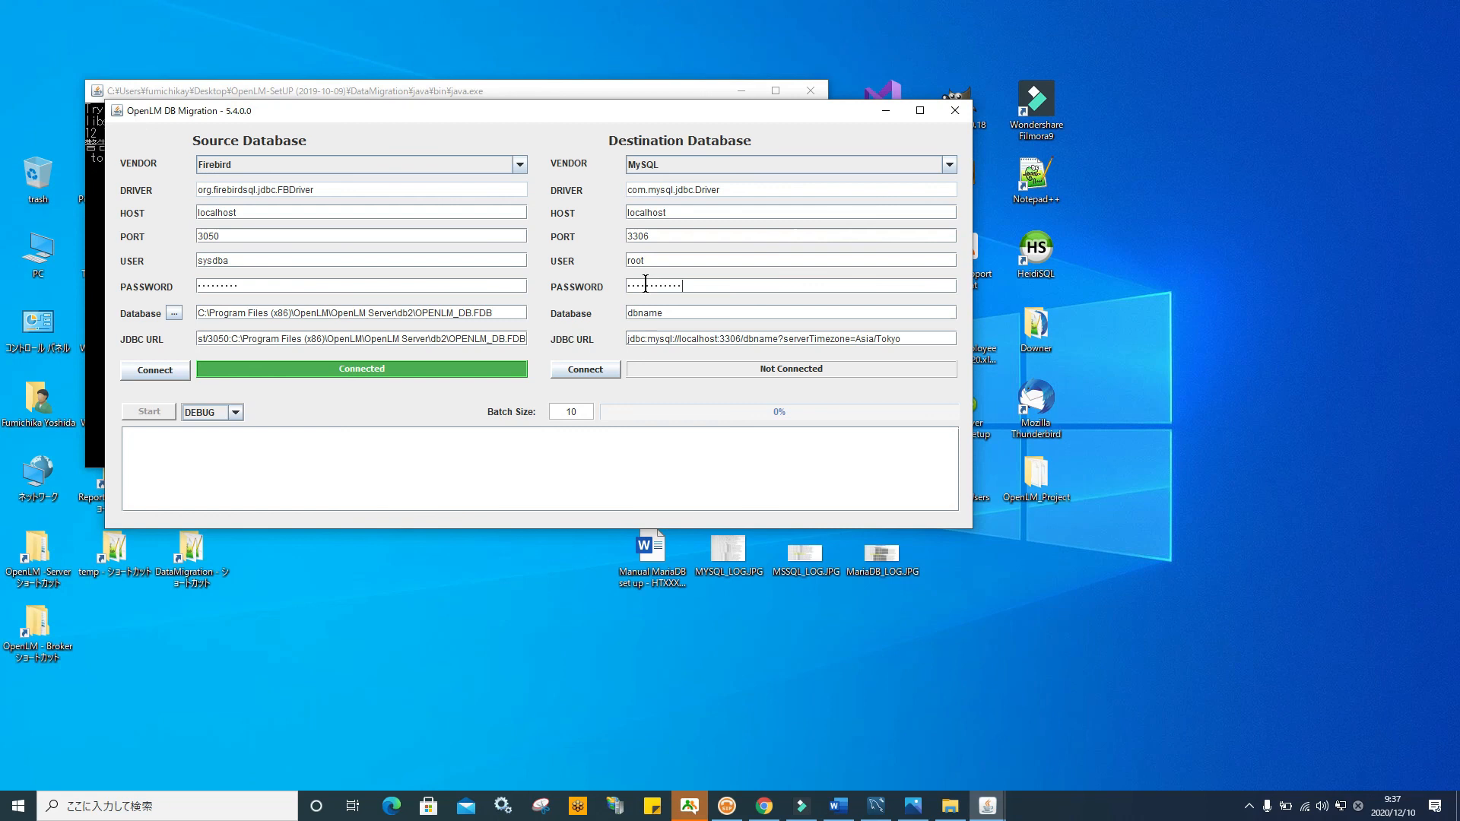
key(Tab)
text(te)
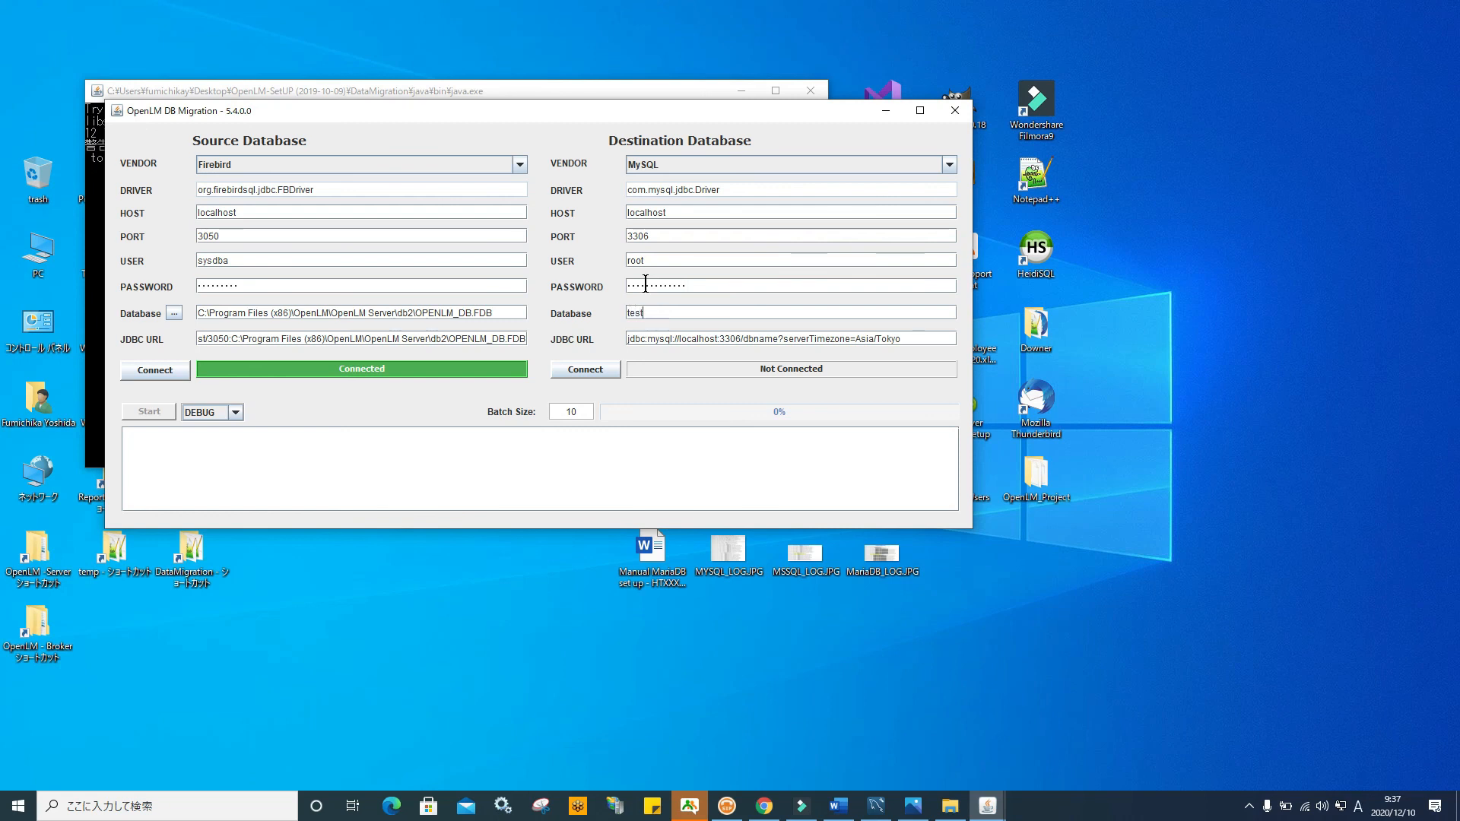
click(614, 371)
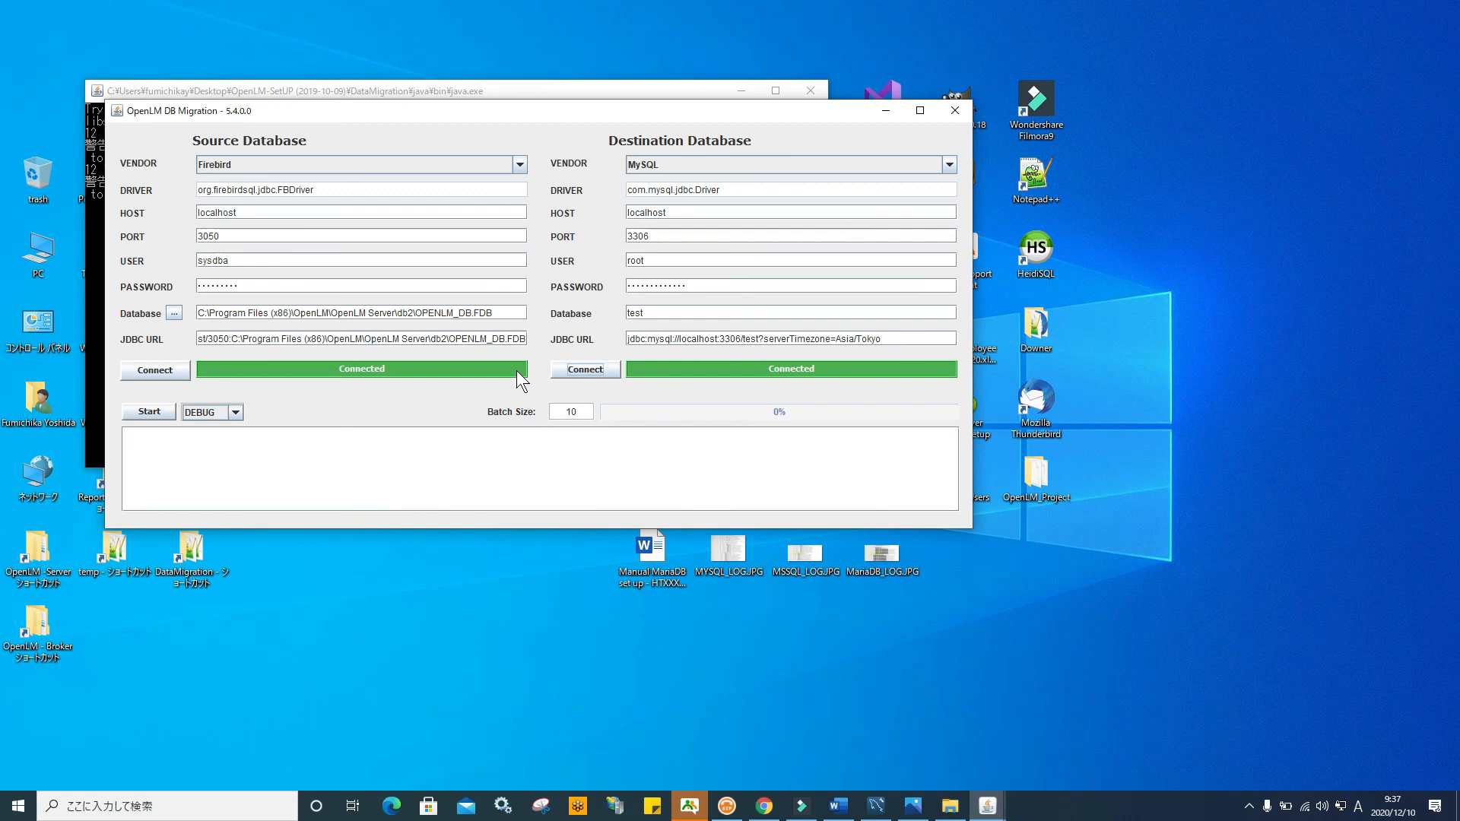
click(582, 371)
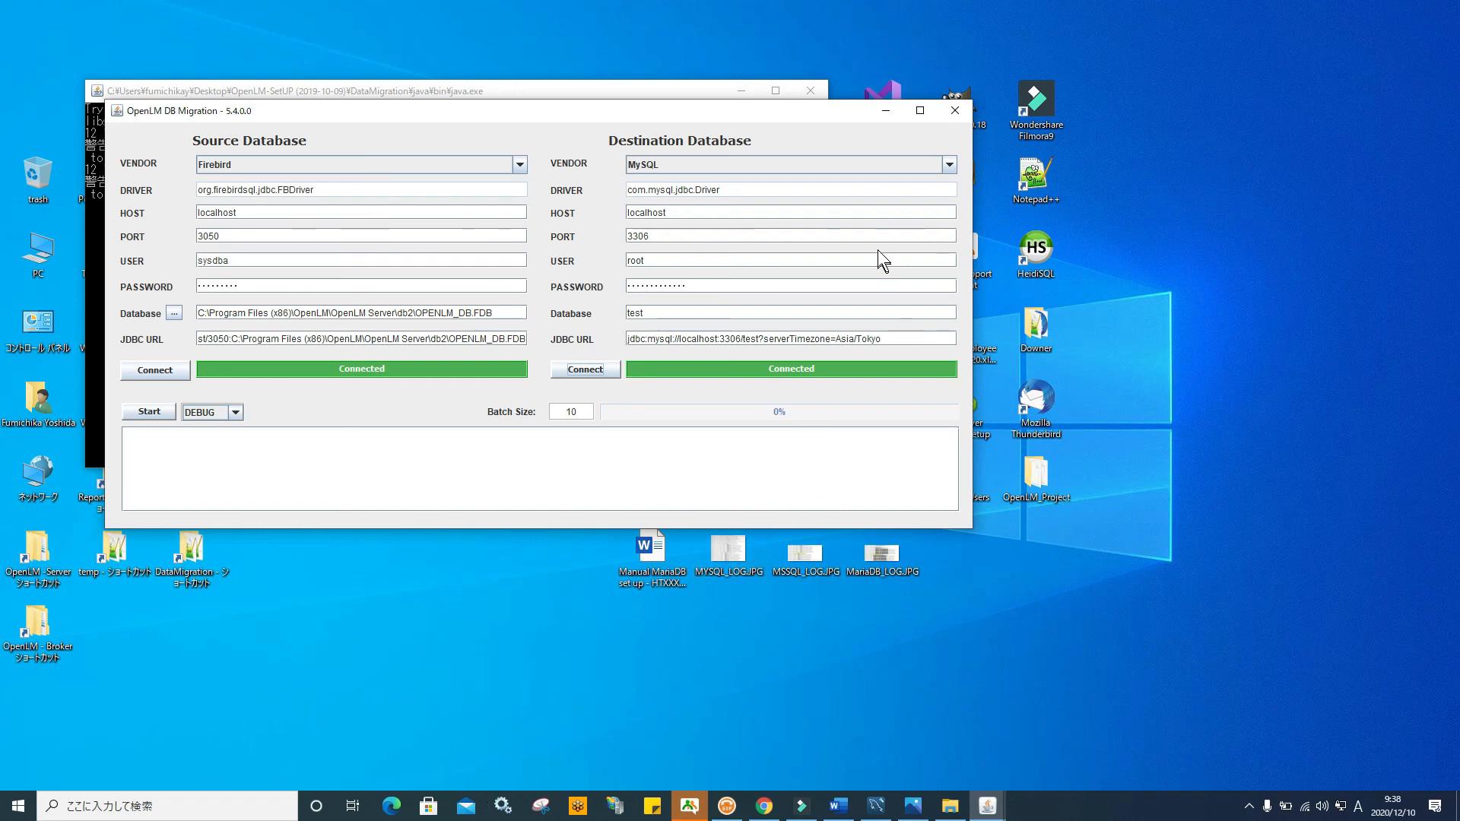
Close OpenLM DB Migration, view MYSQL_LOG.JPG's 'Successfully migrated' message in Photos, then close it
click(955, 110)
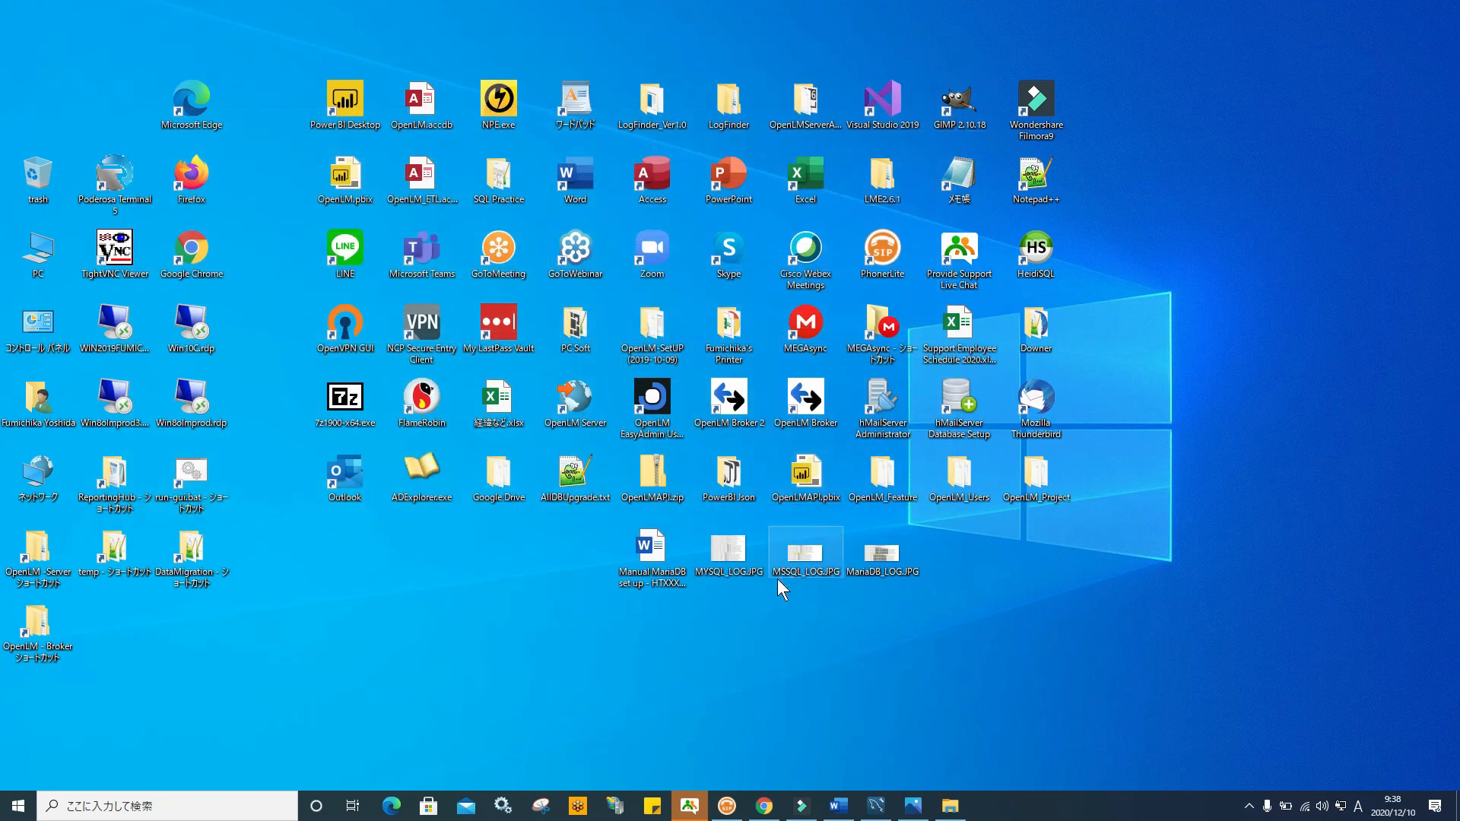
click(724, 549)
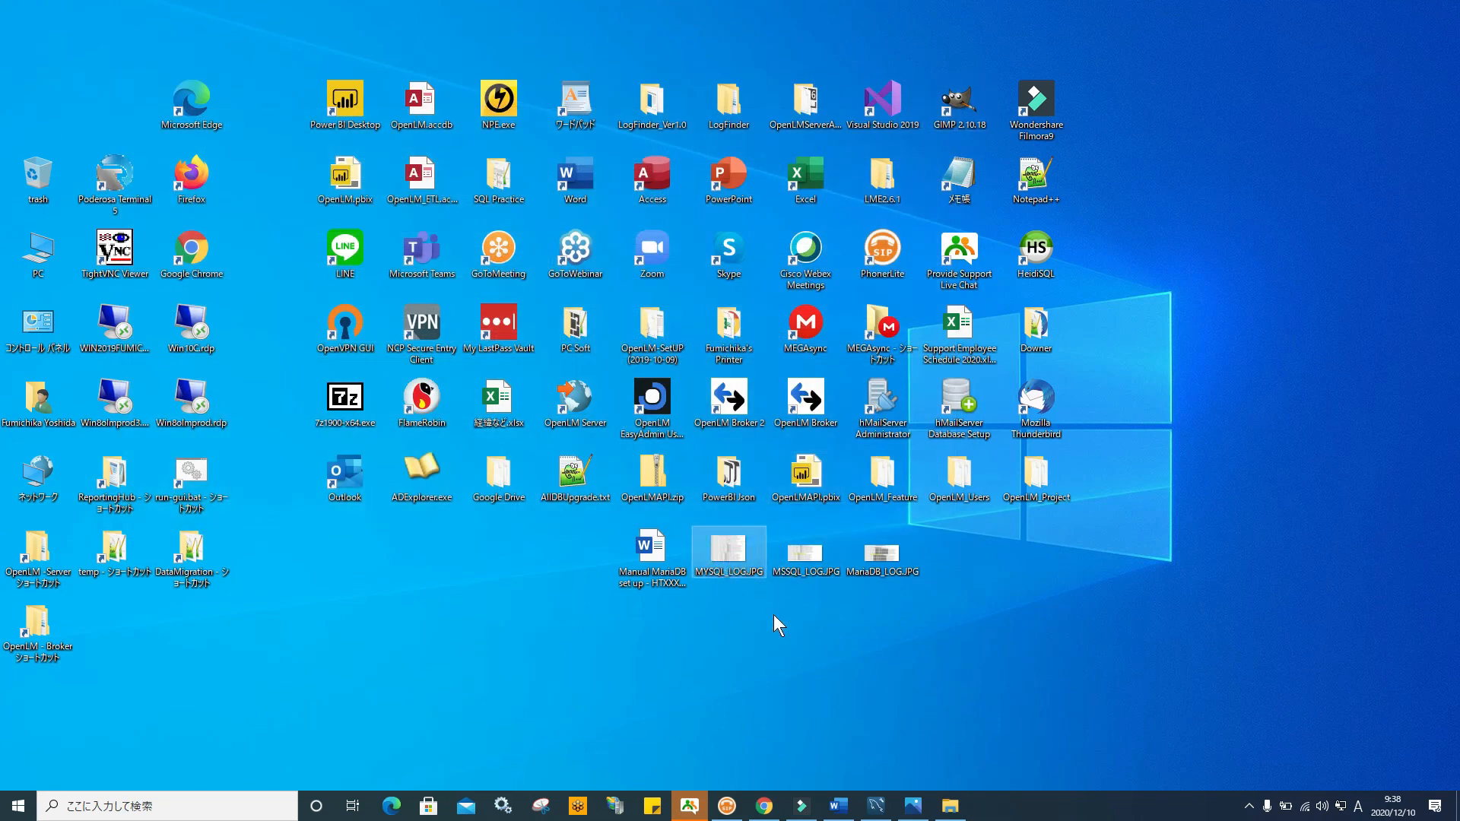
key(Return)
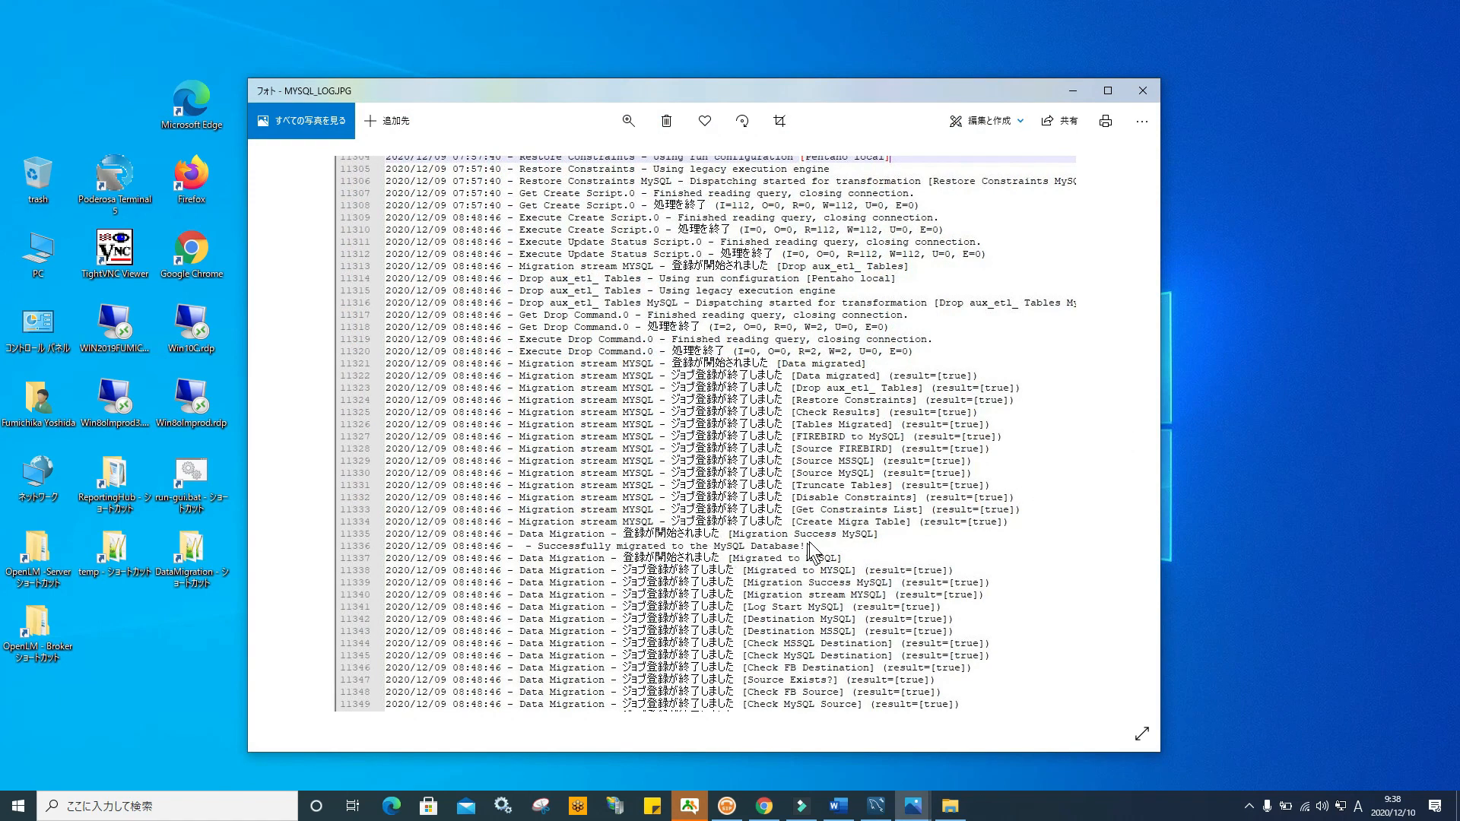
click(1143, 90)
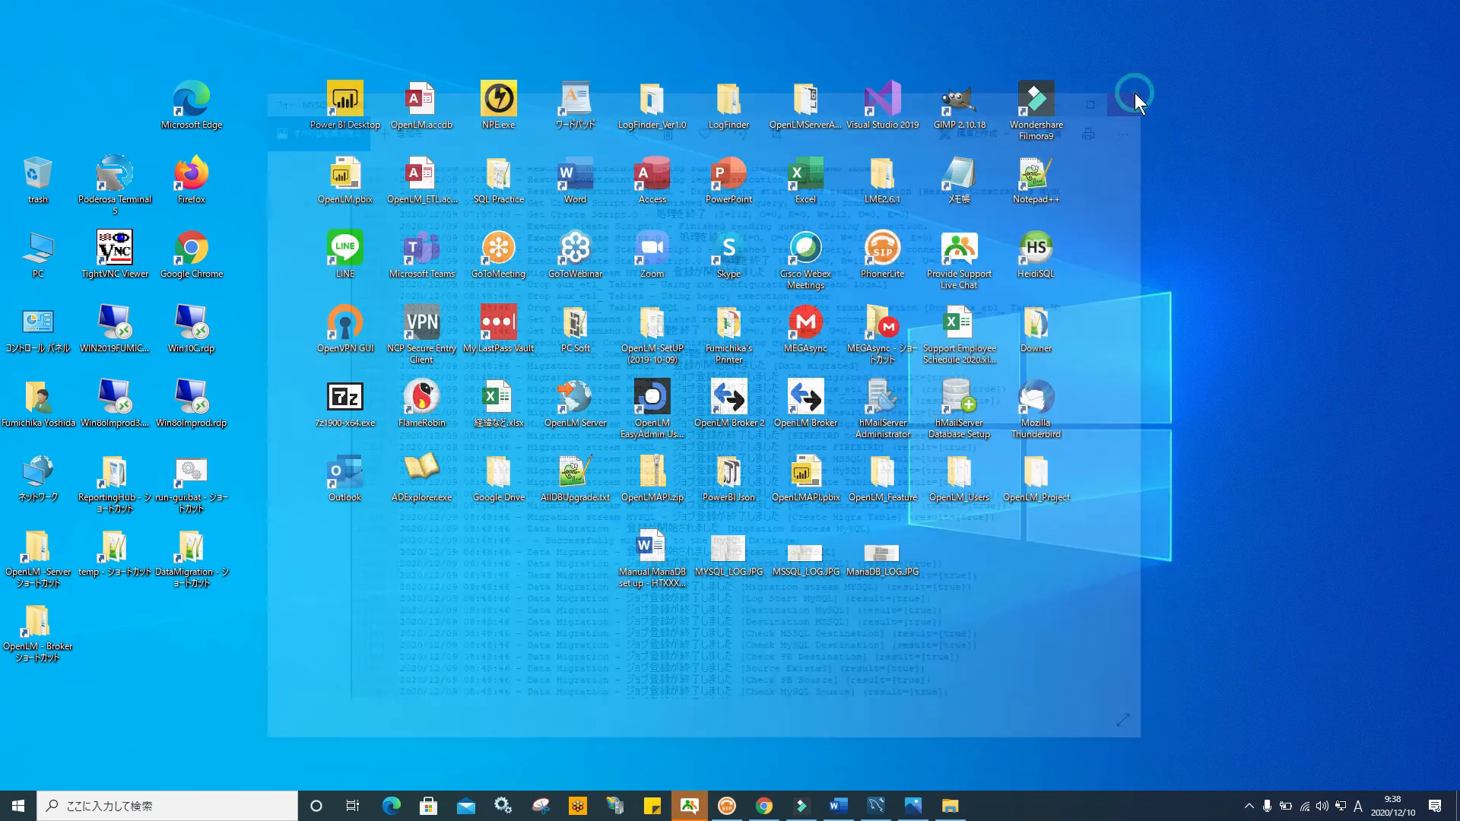